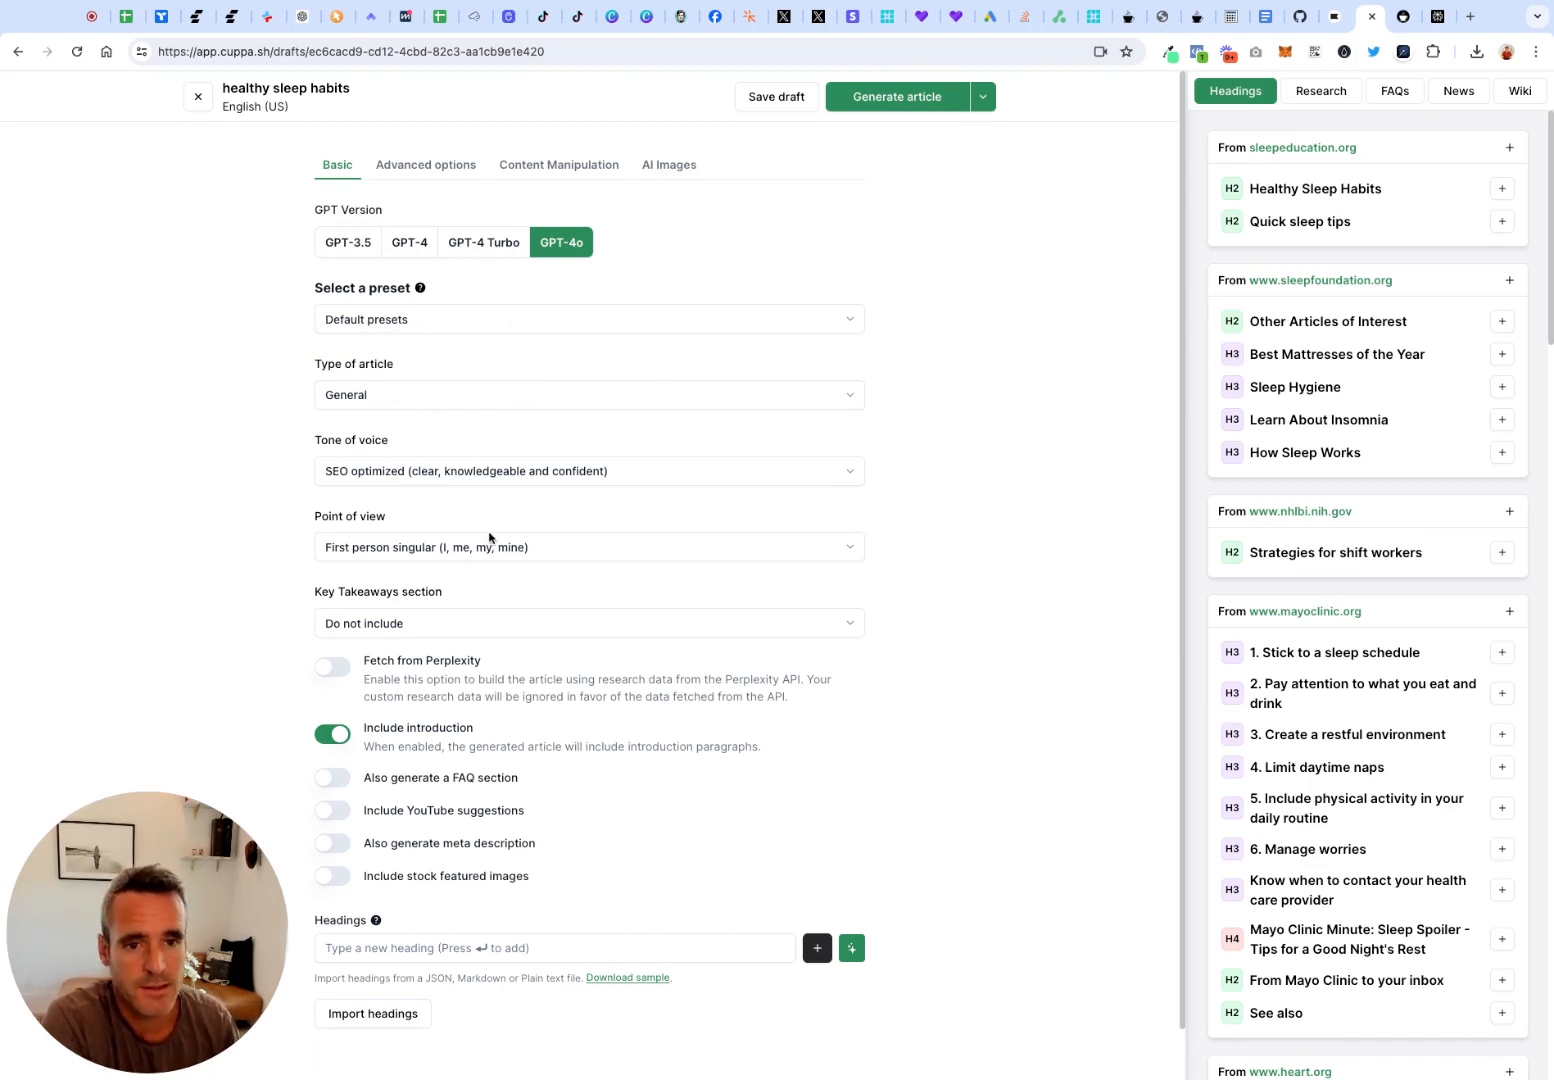
scroll(490, 537, "down", 1)
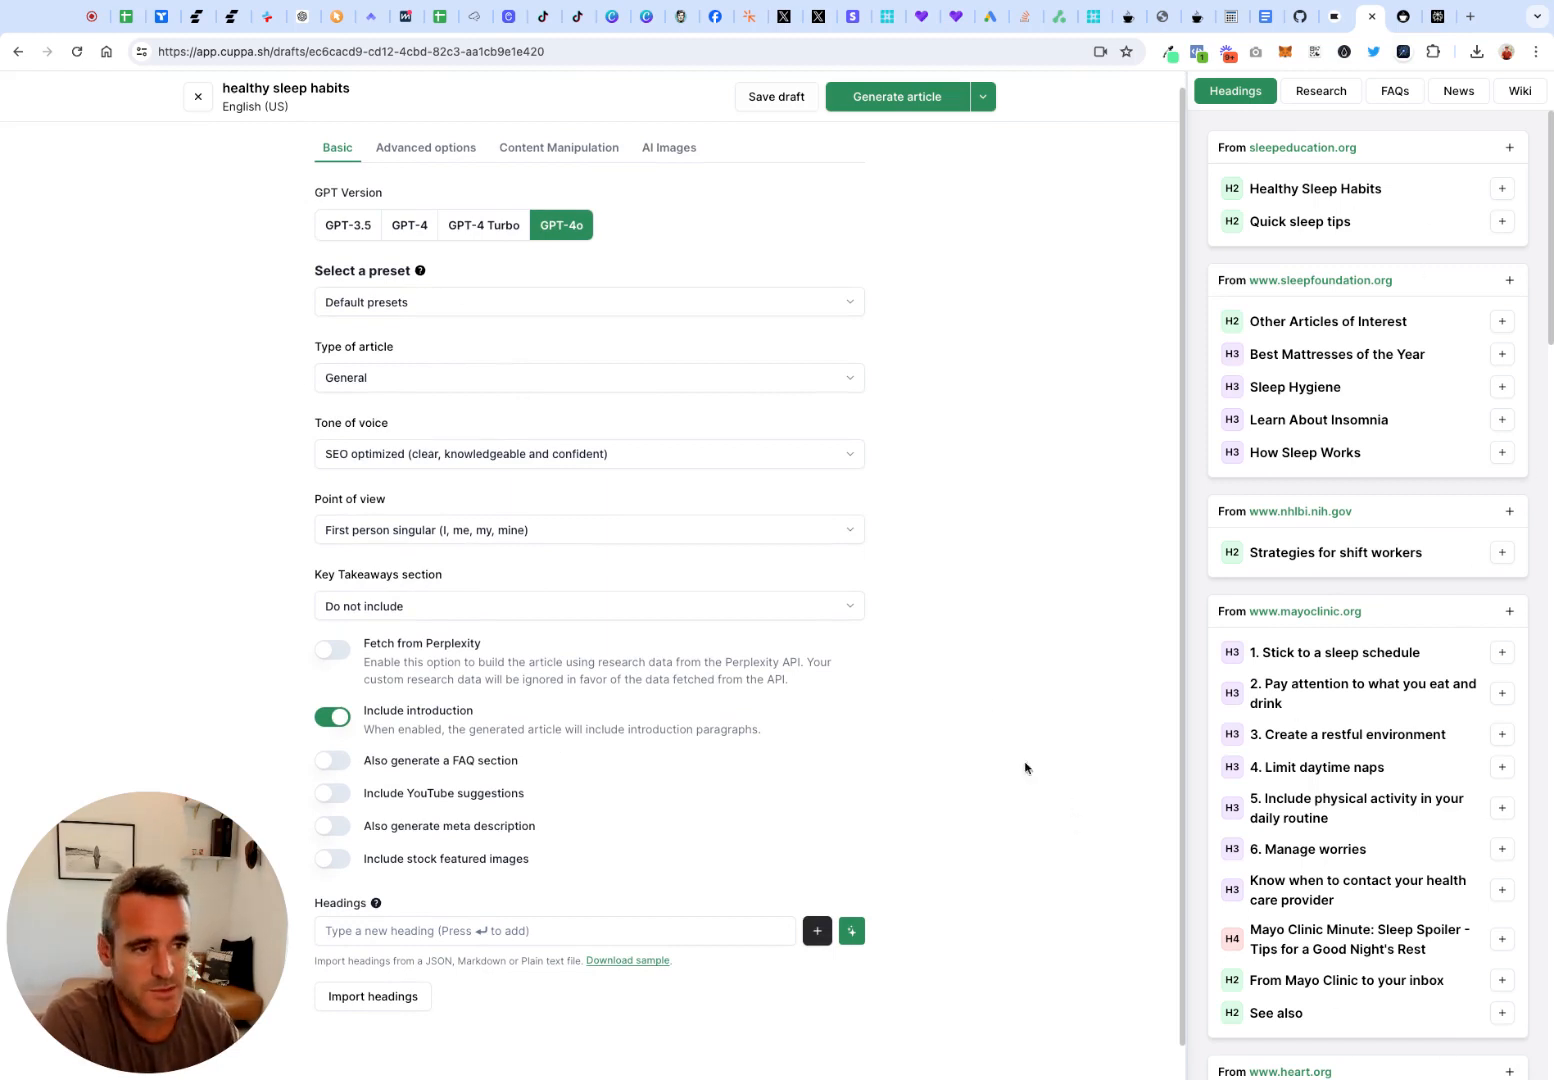
scroll(1038, 684, "down", 1)
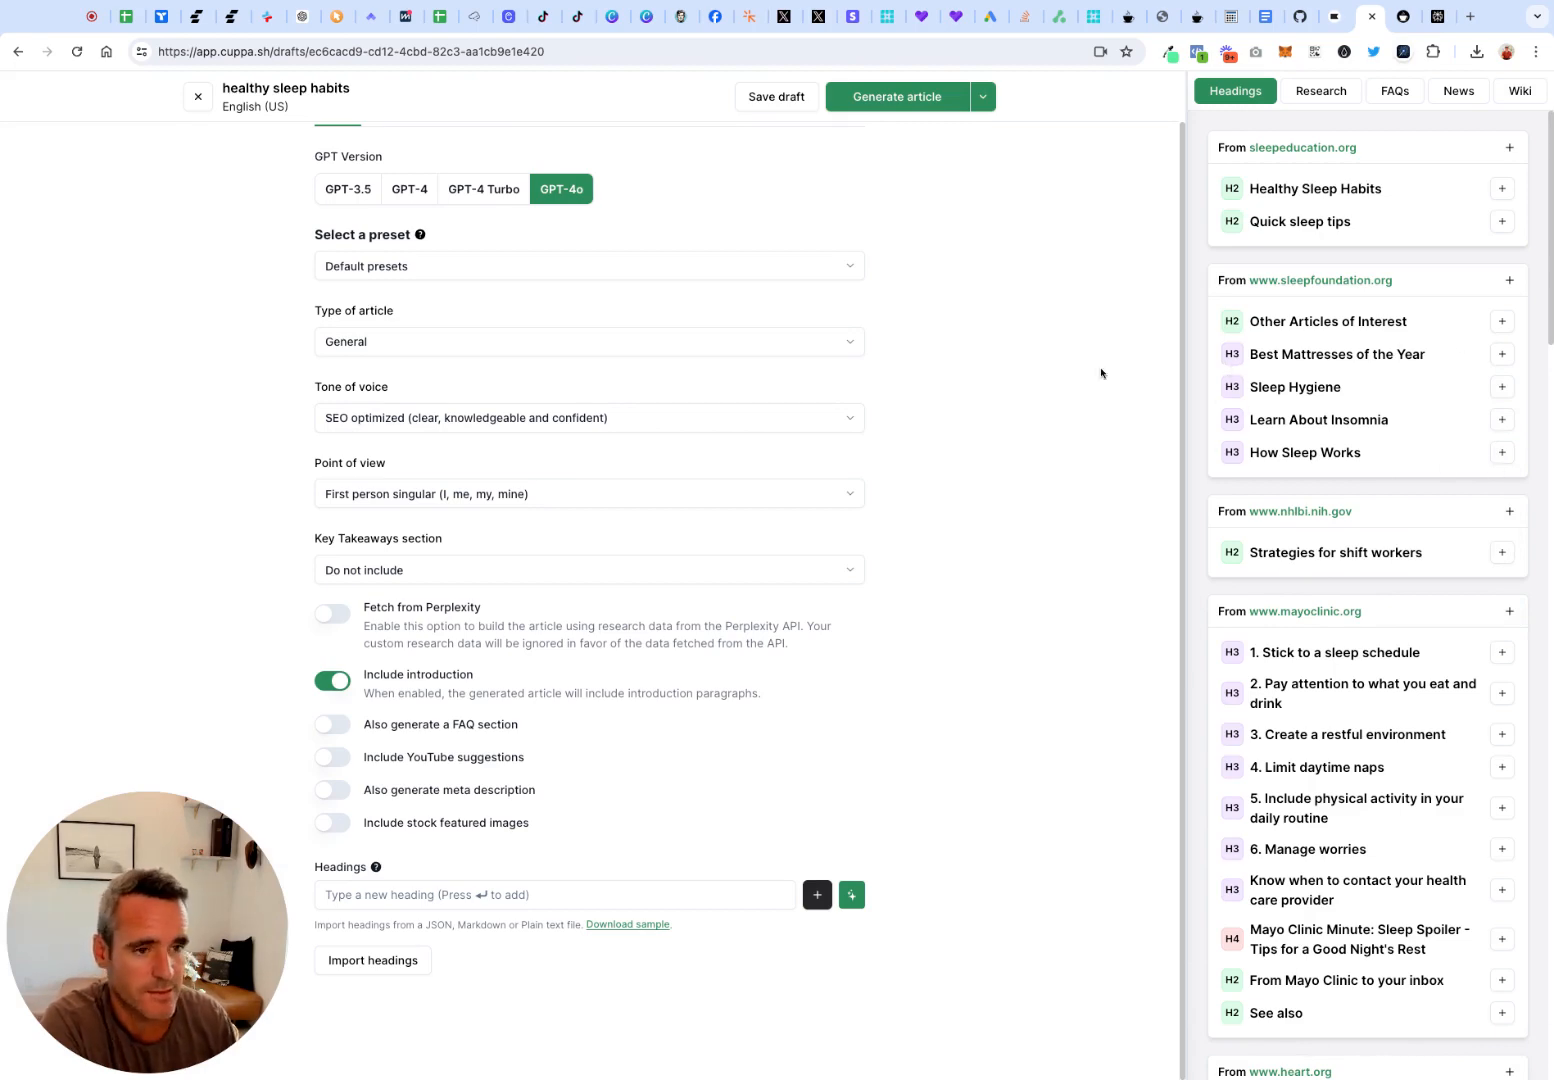
left_click(1509, 611)
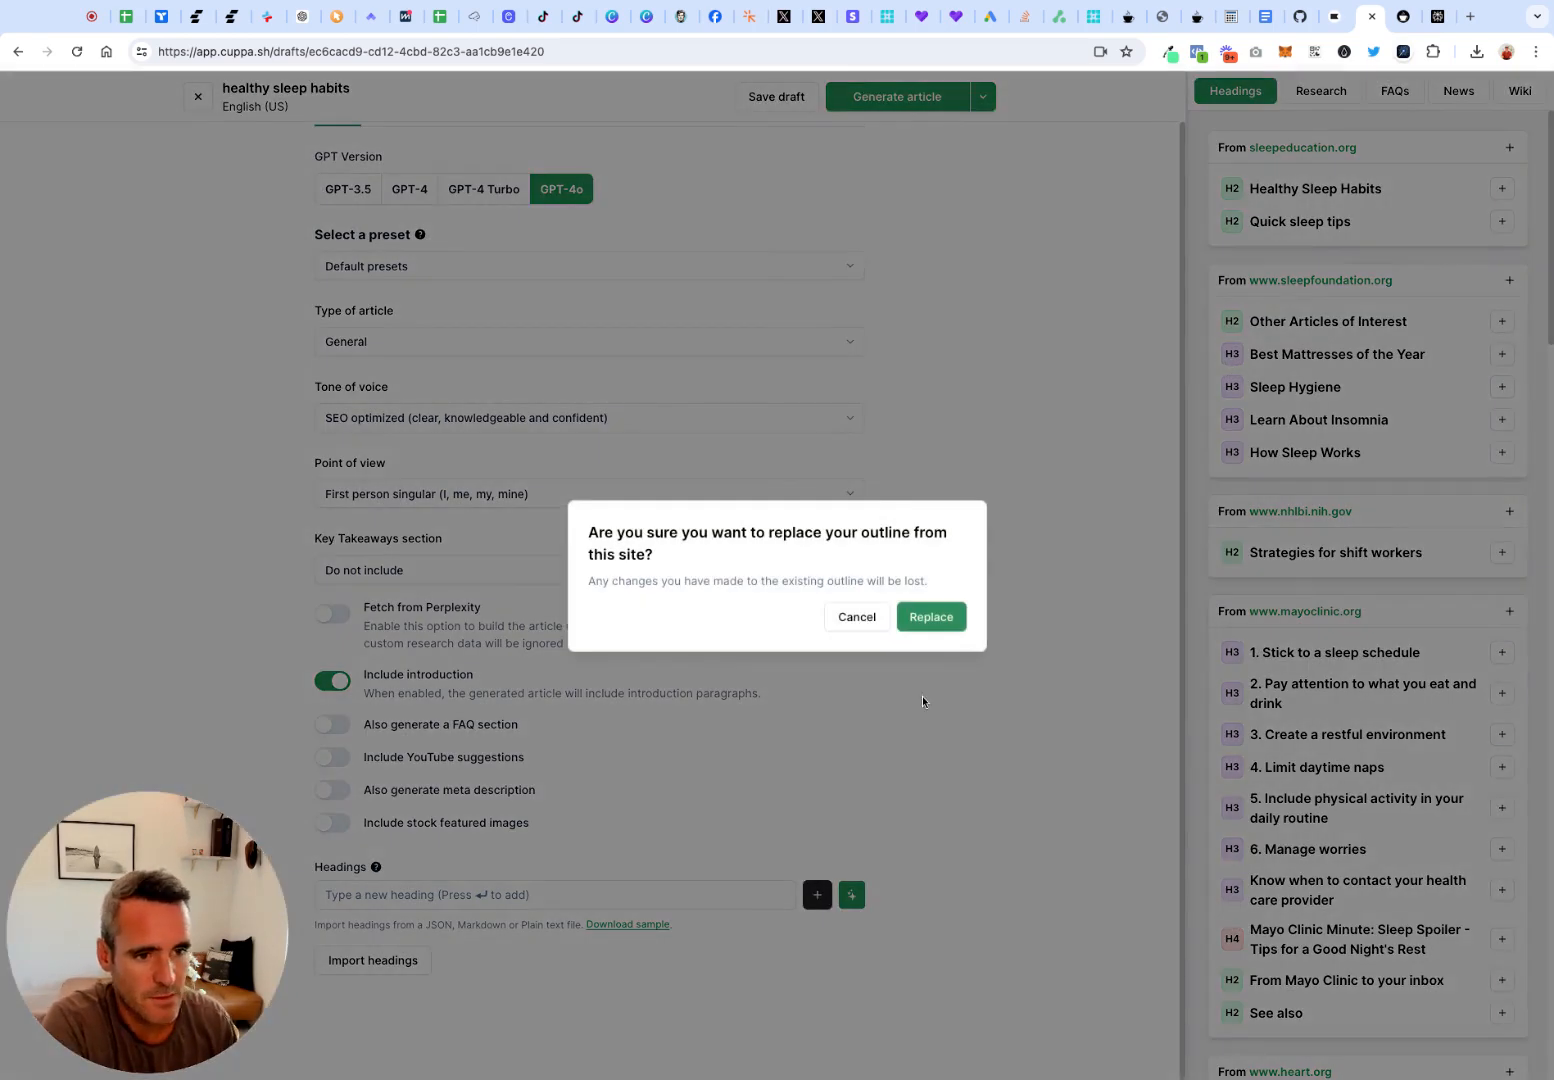
left_click(934, 617)
scroll(890, 648, "down", 5)
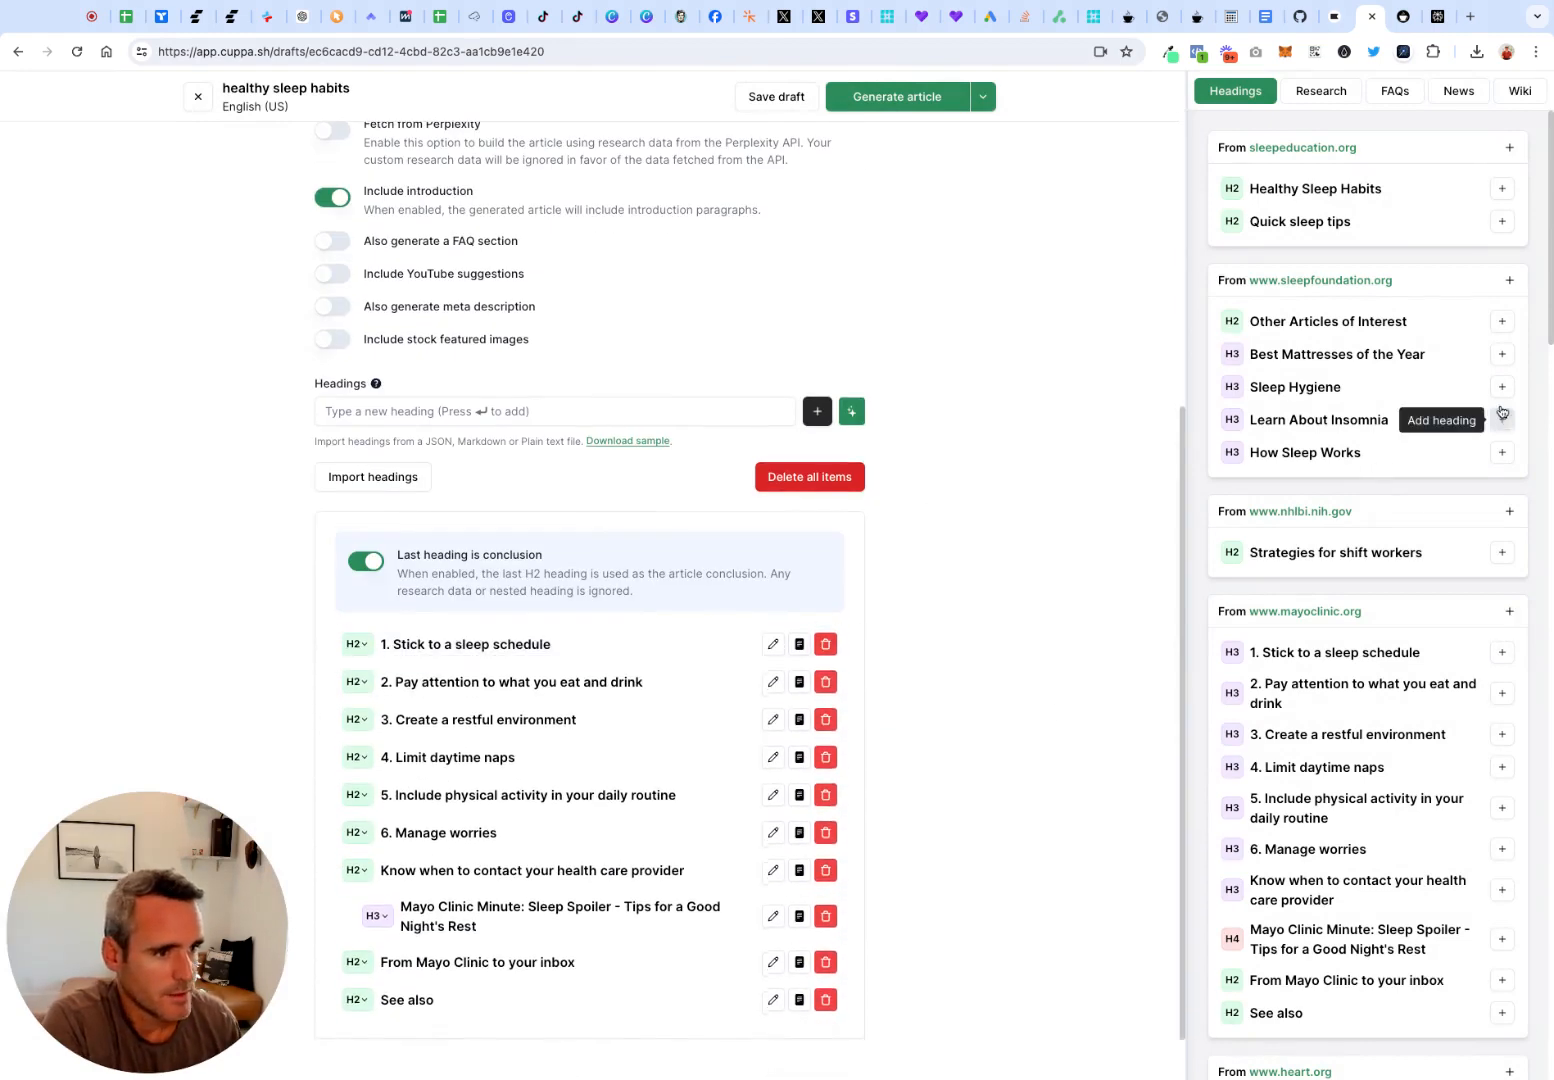
Add sleepfoundation.org's Learn About Insomnia, Sleep Hygiene and Best Mattresses of the Year headings and move them under "Know when to contact your health care provider"
left_click(1502, 419)
left_click(1502, 387)
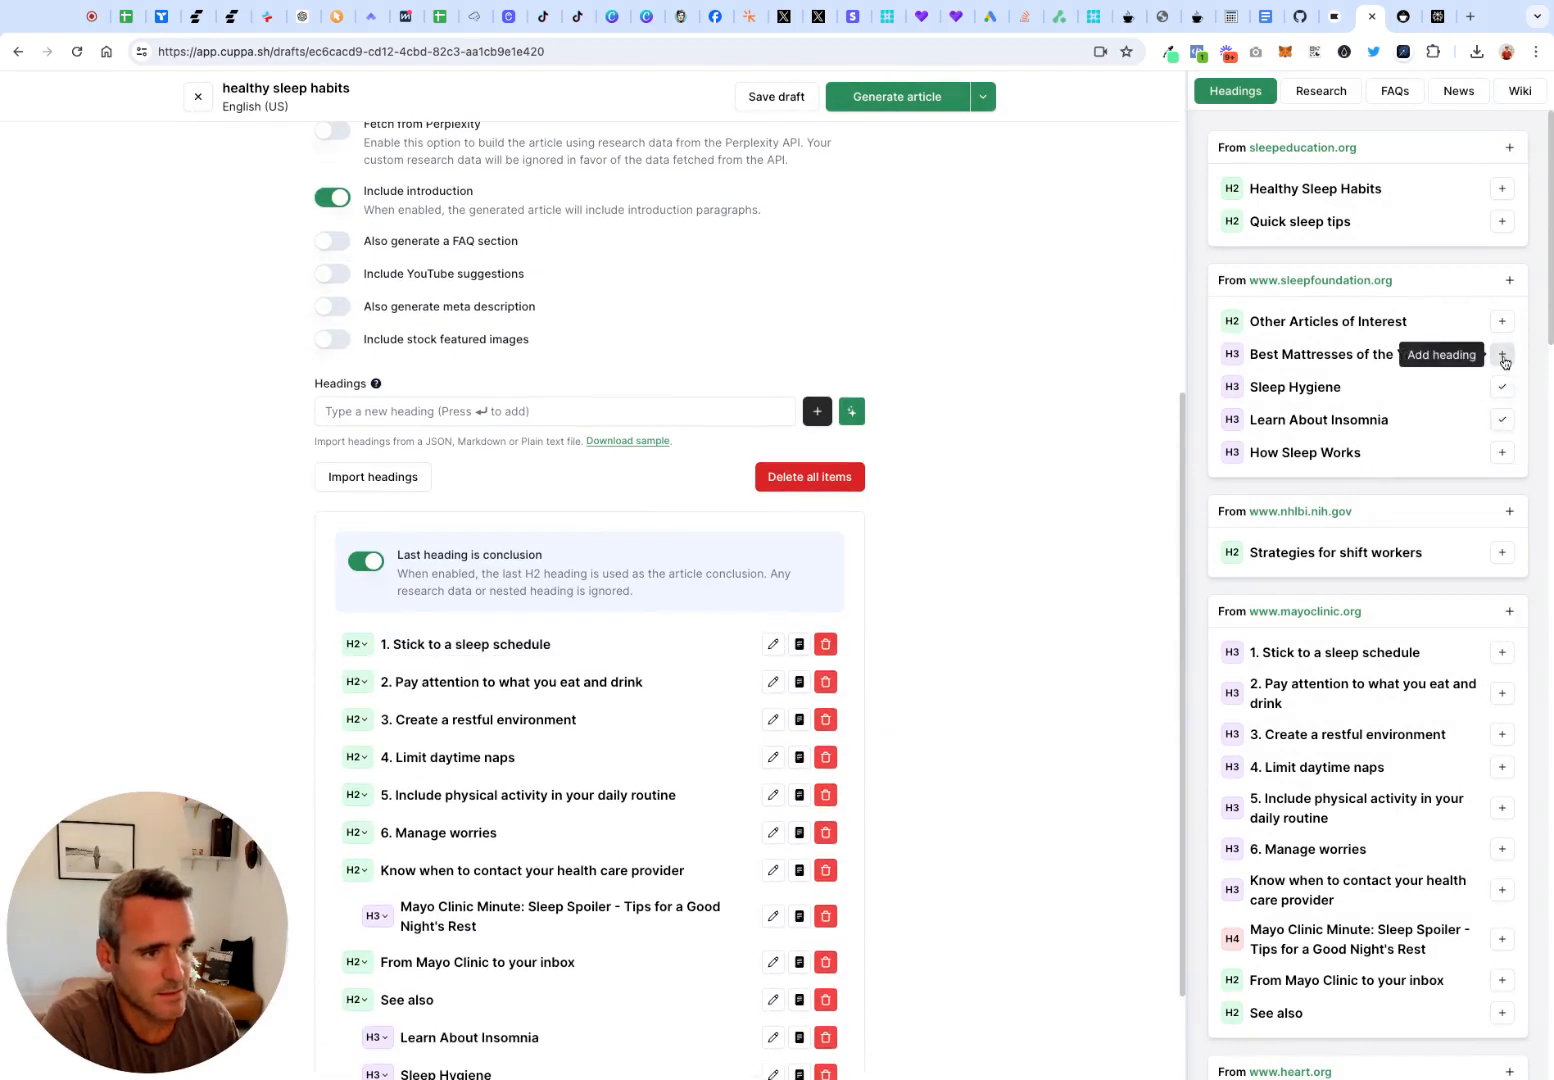
left_click(1502, 354)
scroll(900, 740, "down", 1)
scroll(700, 820, "down", 1)
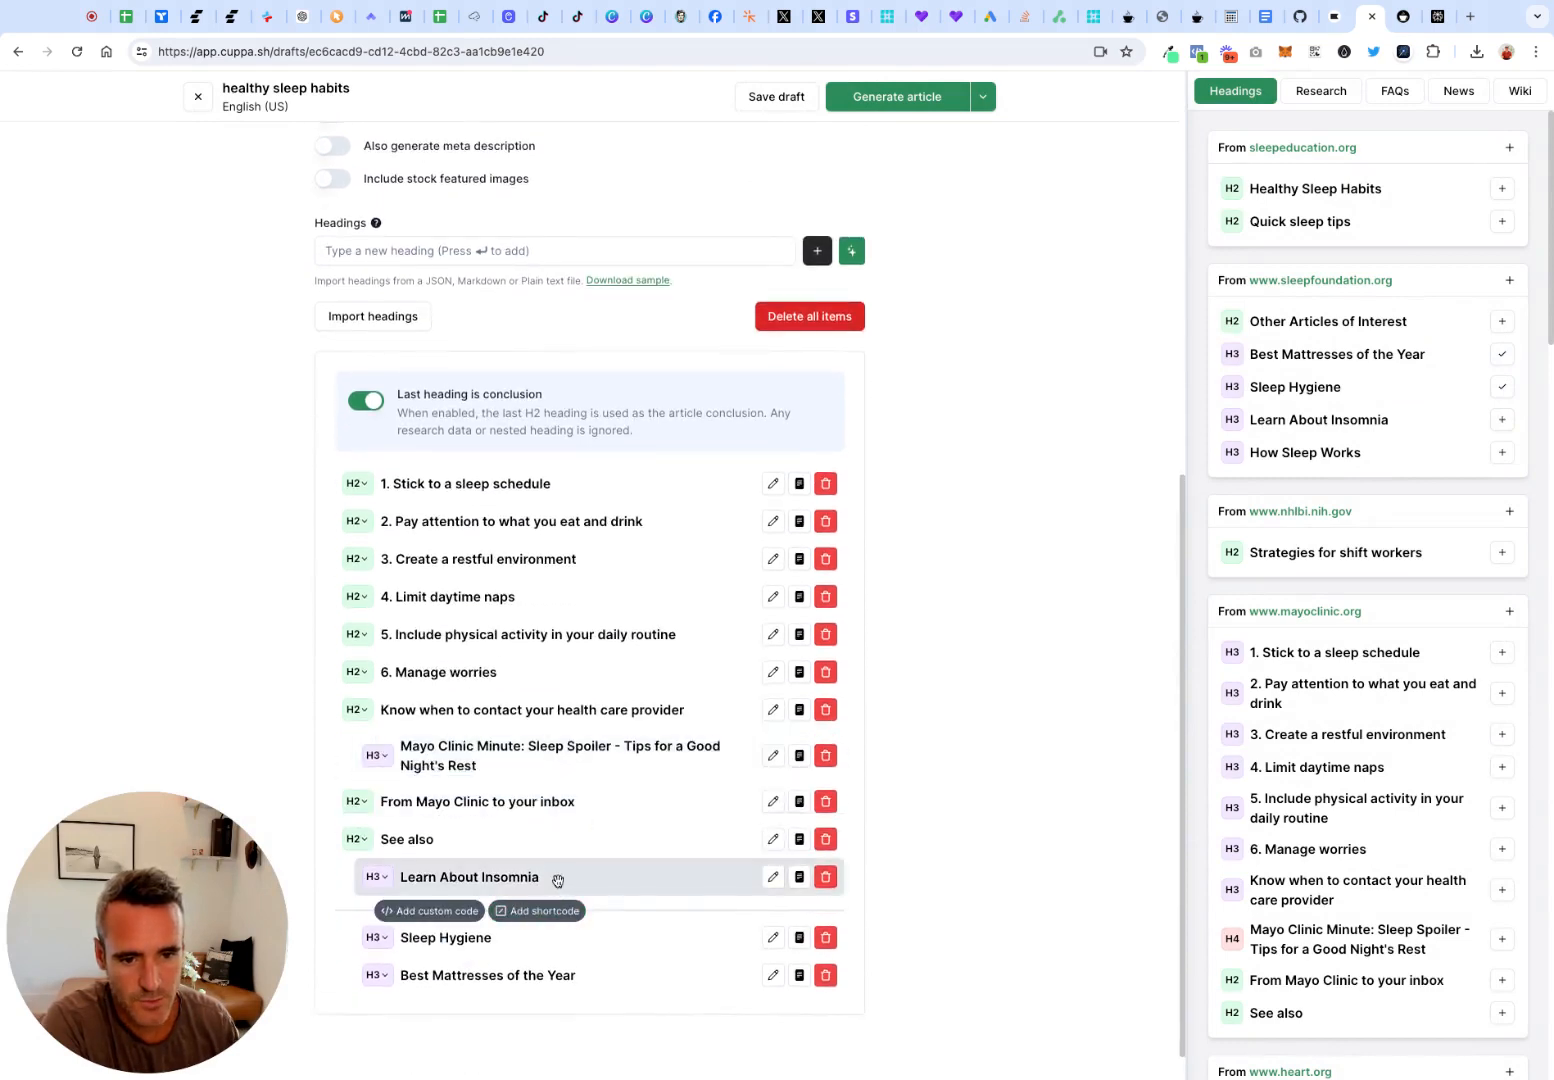
left_click_drag(555, 878, 628, 830)
Enable Fetch from Perplexity so the article is built with Perplexity research data
scroll(628, 830, "up", 2)
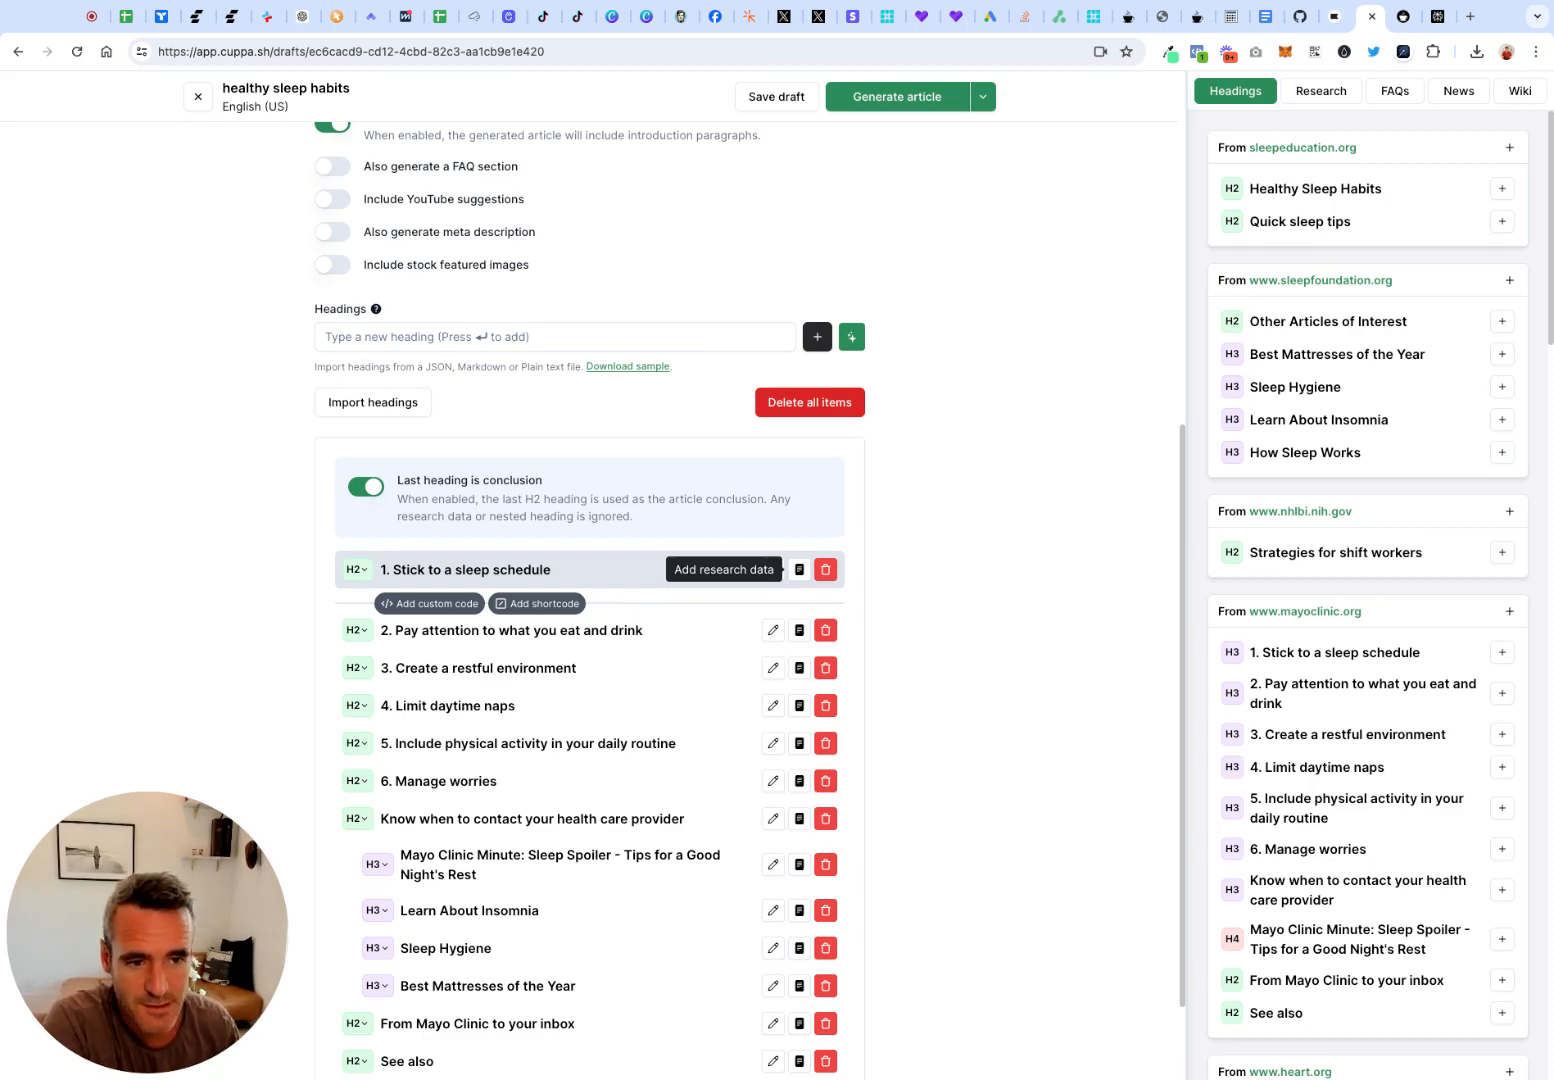
scroll(799, 569, "up", 3)
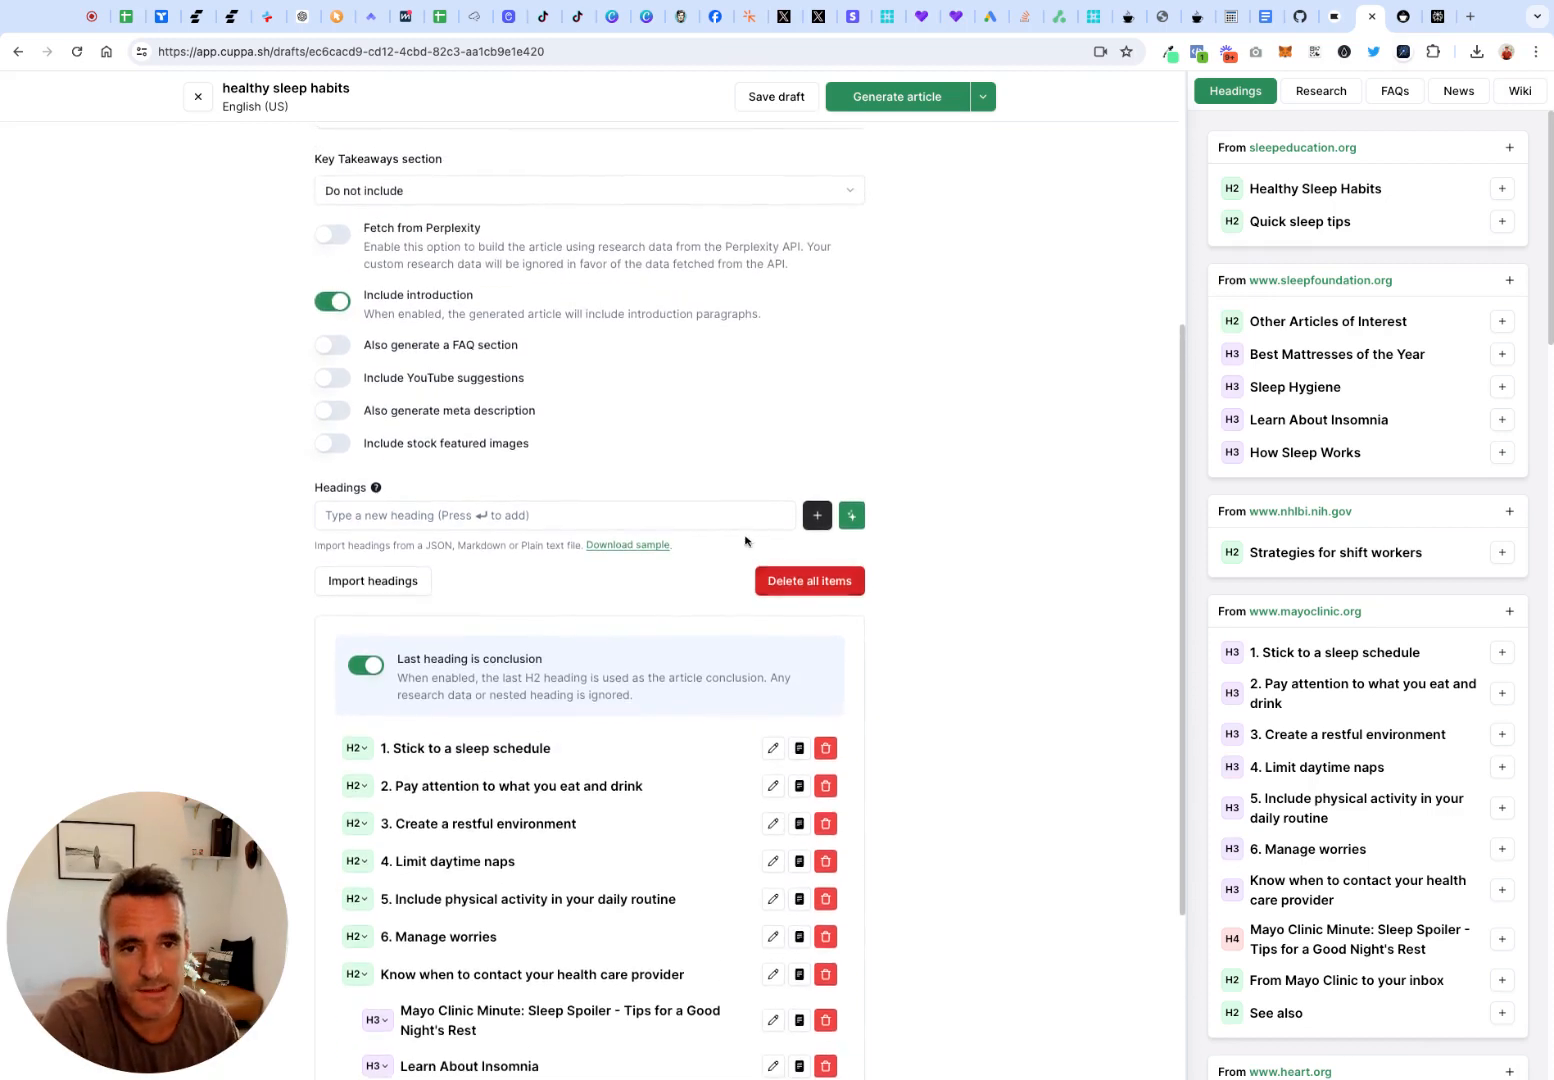
scroll(746, 538, "up", 3)
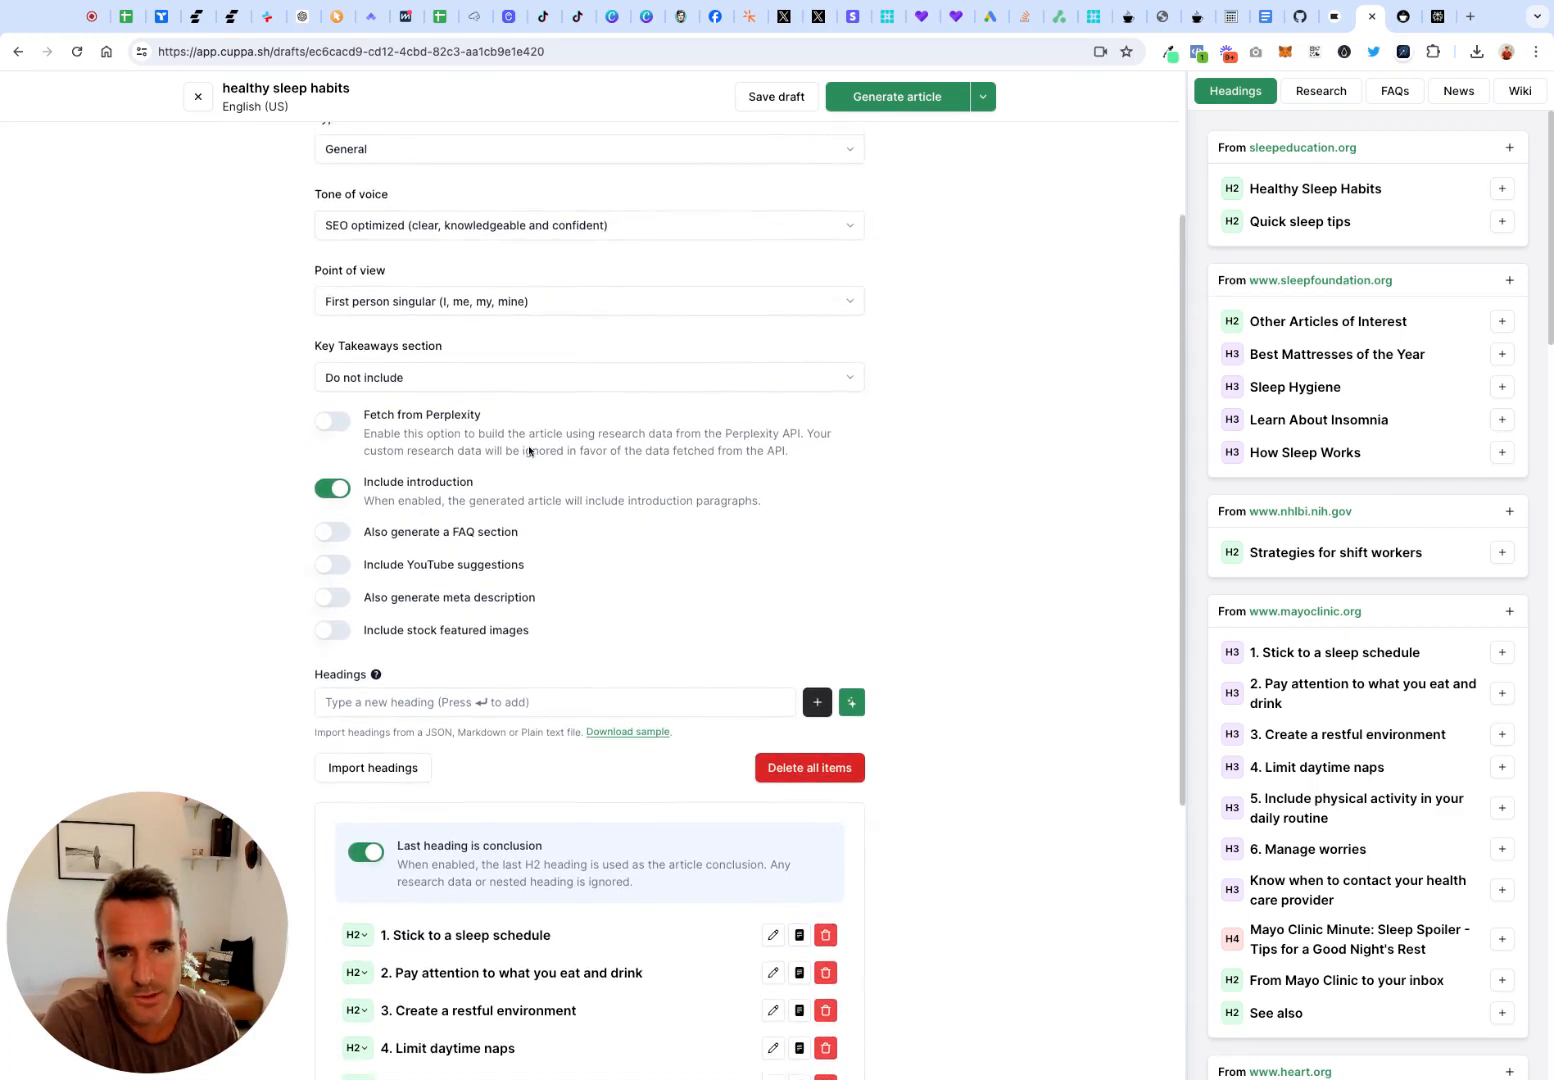
scroll(532, 453, "up", 1)
left_click(338, 499)
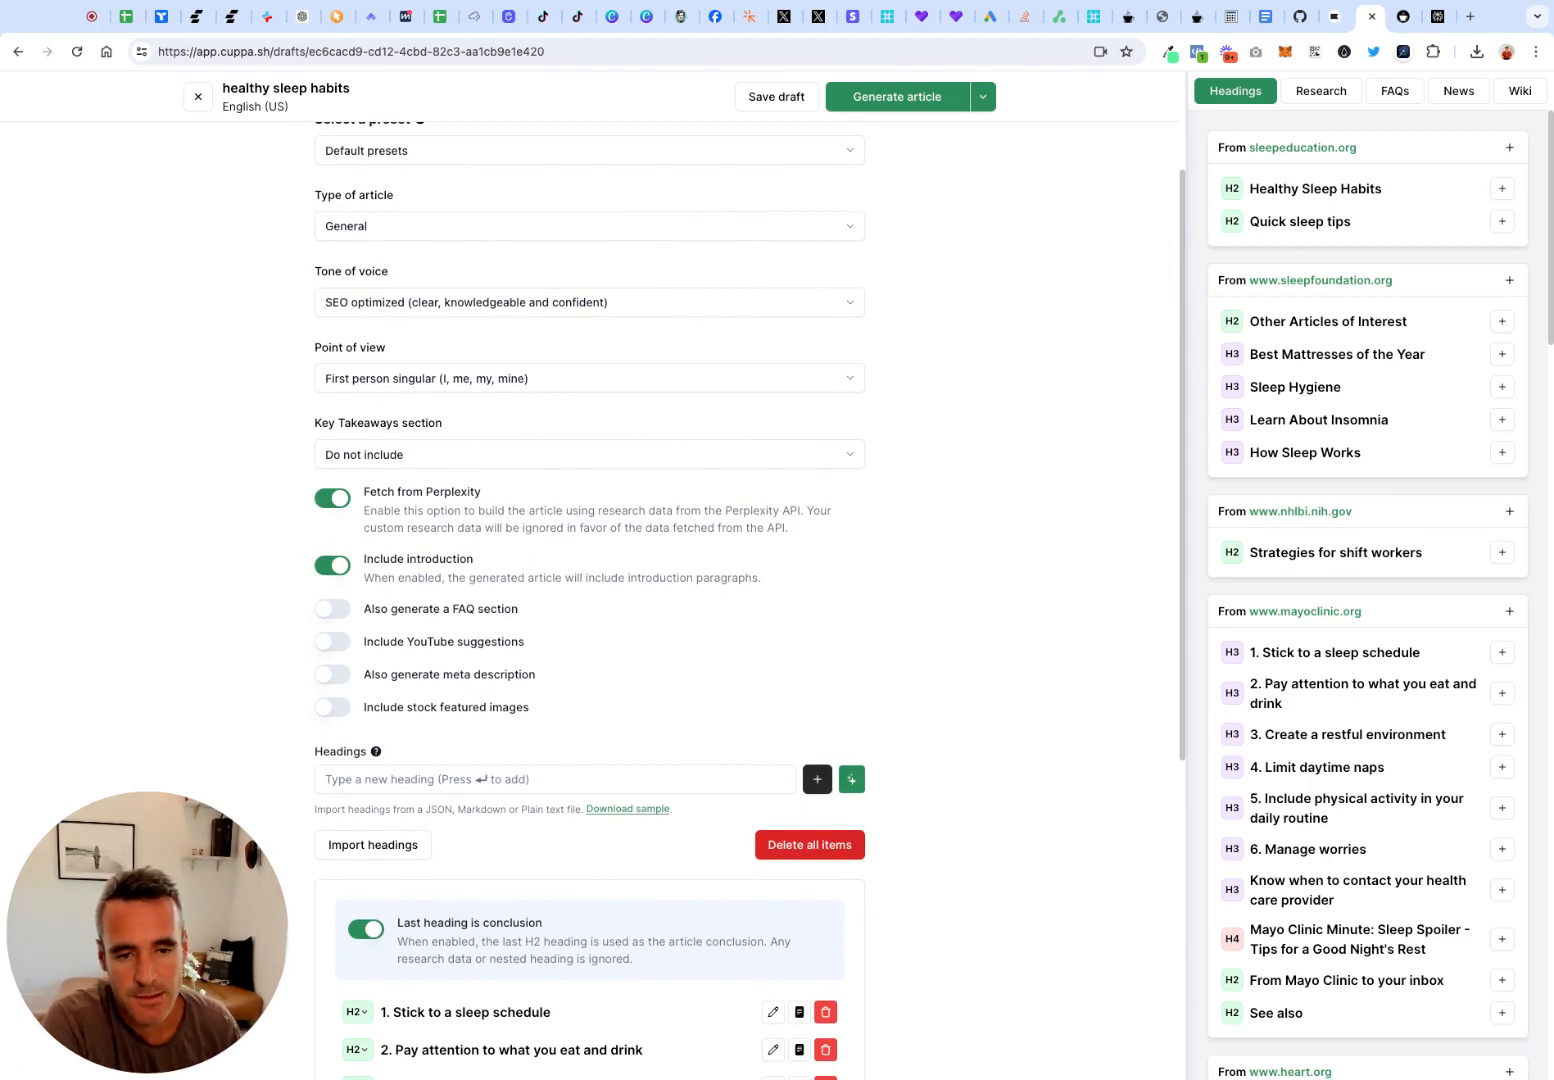
Delete all items from the heading outline and generate a new set of headings automatically
scroll(355, 476, "down", 4)
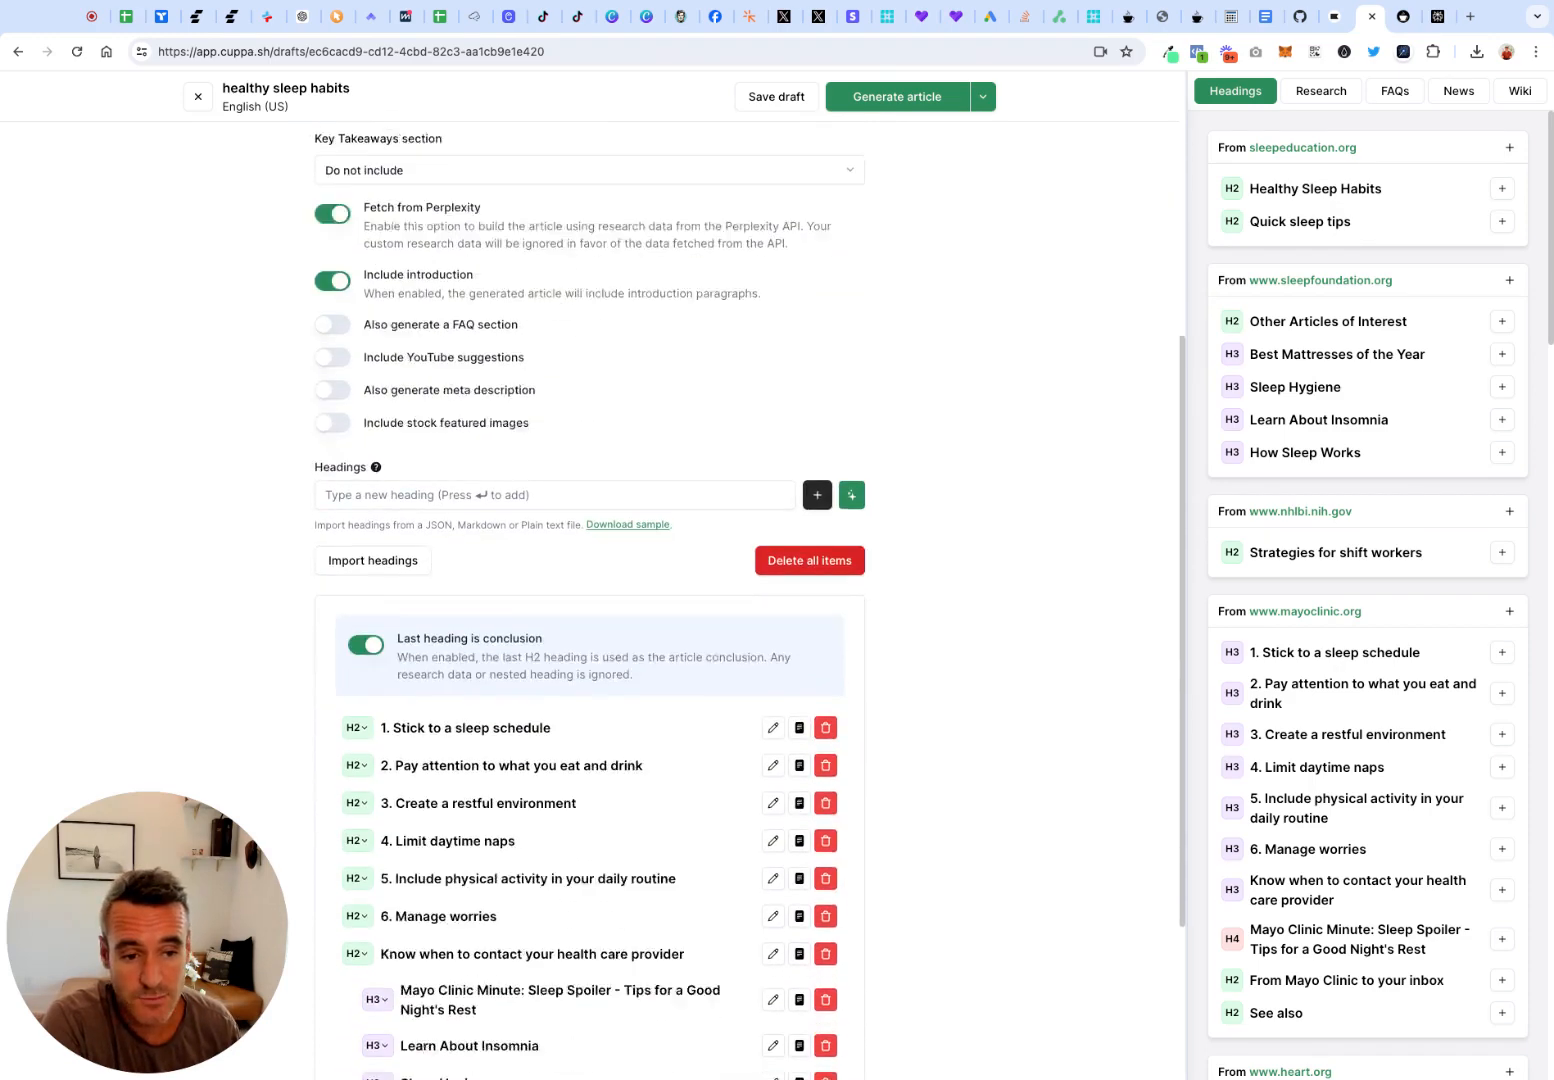
scroll(484, 450, "down", 2)
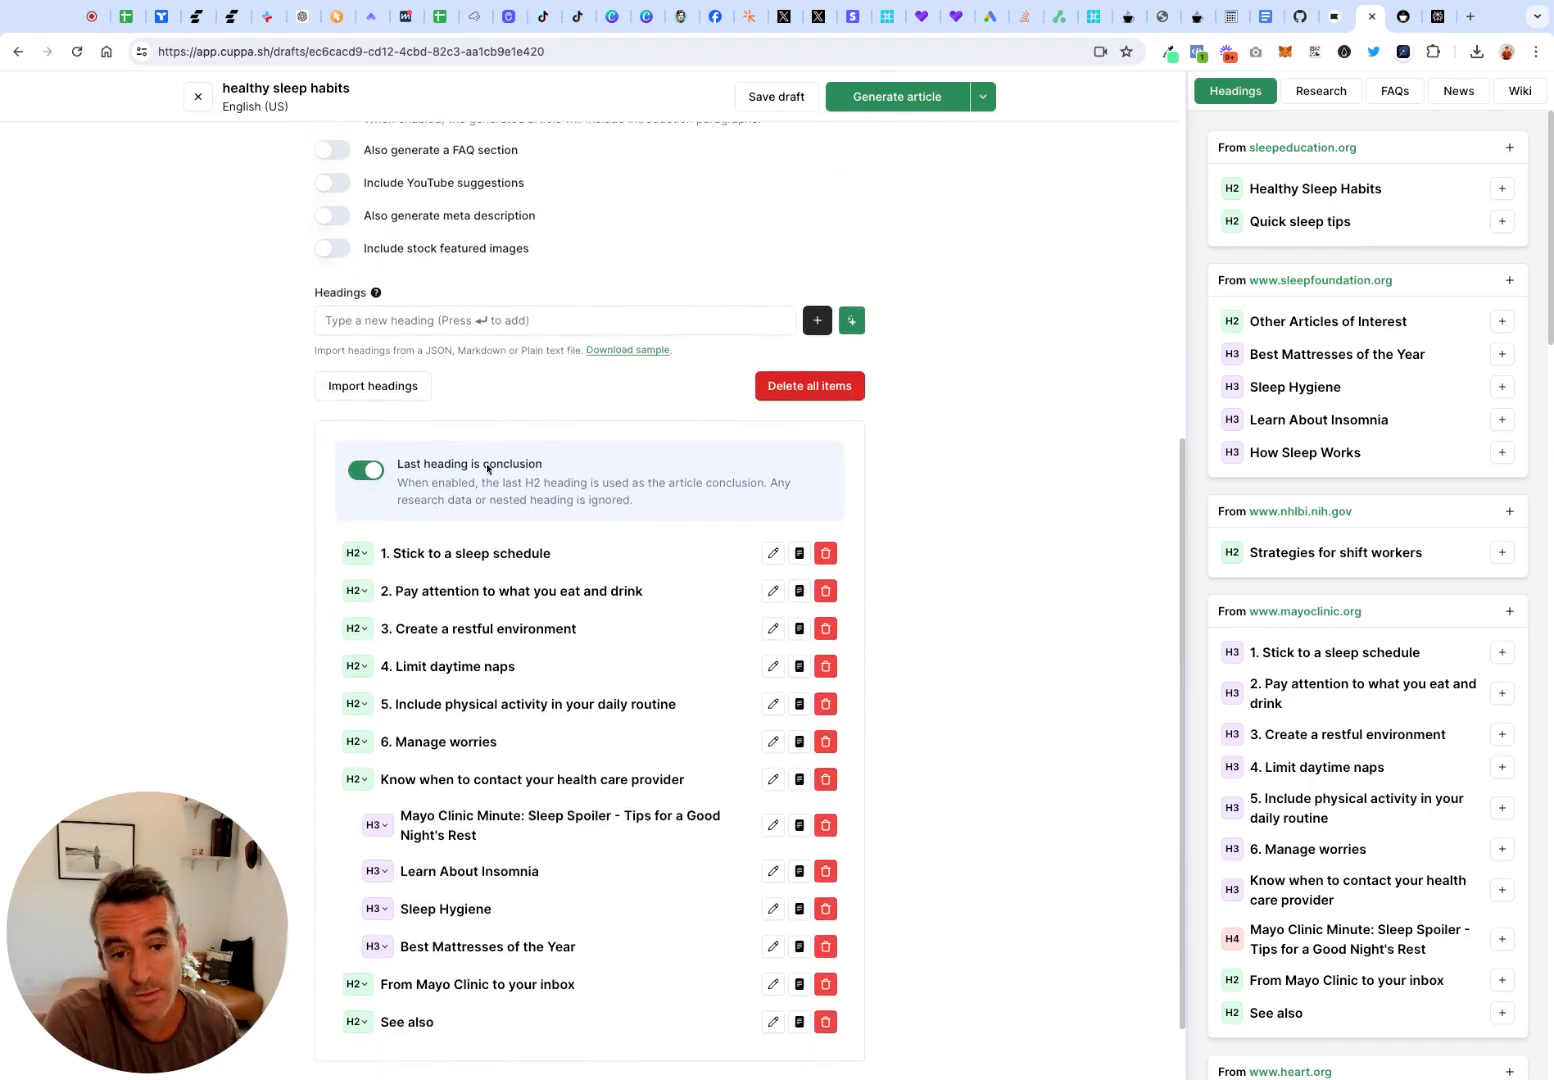
scroll(694, 555, "up", 1)
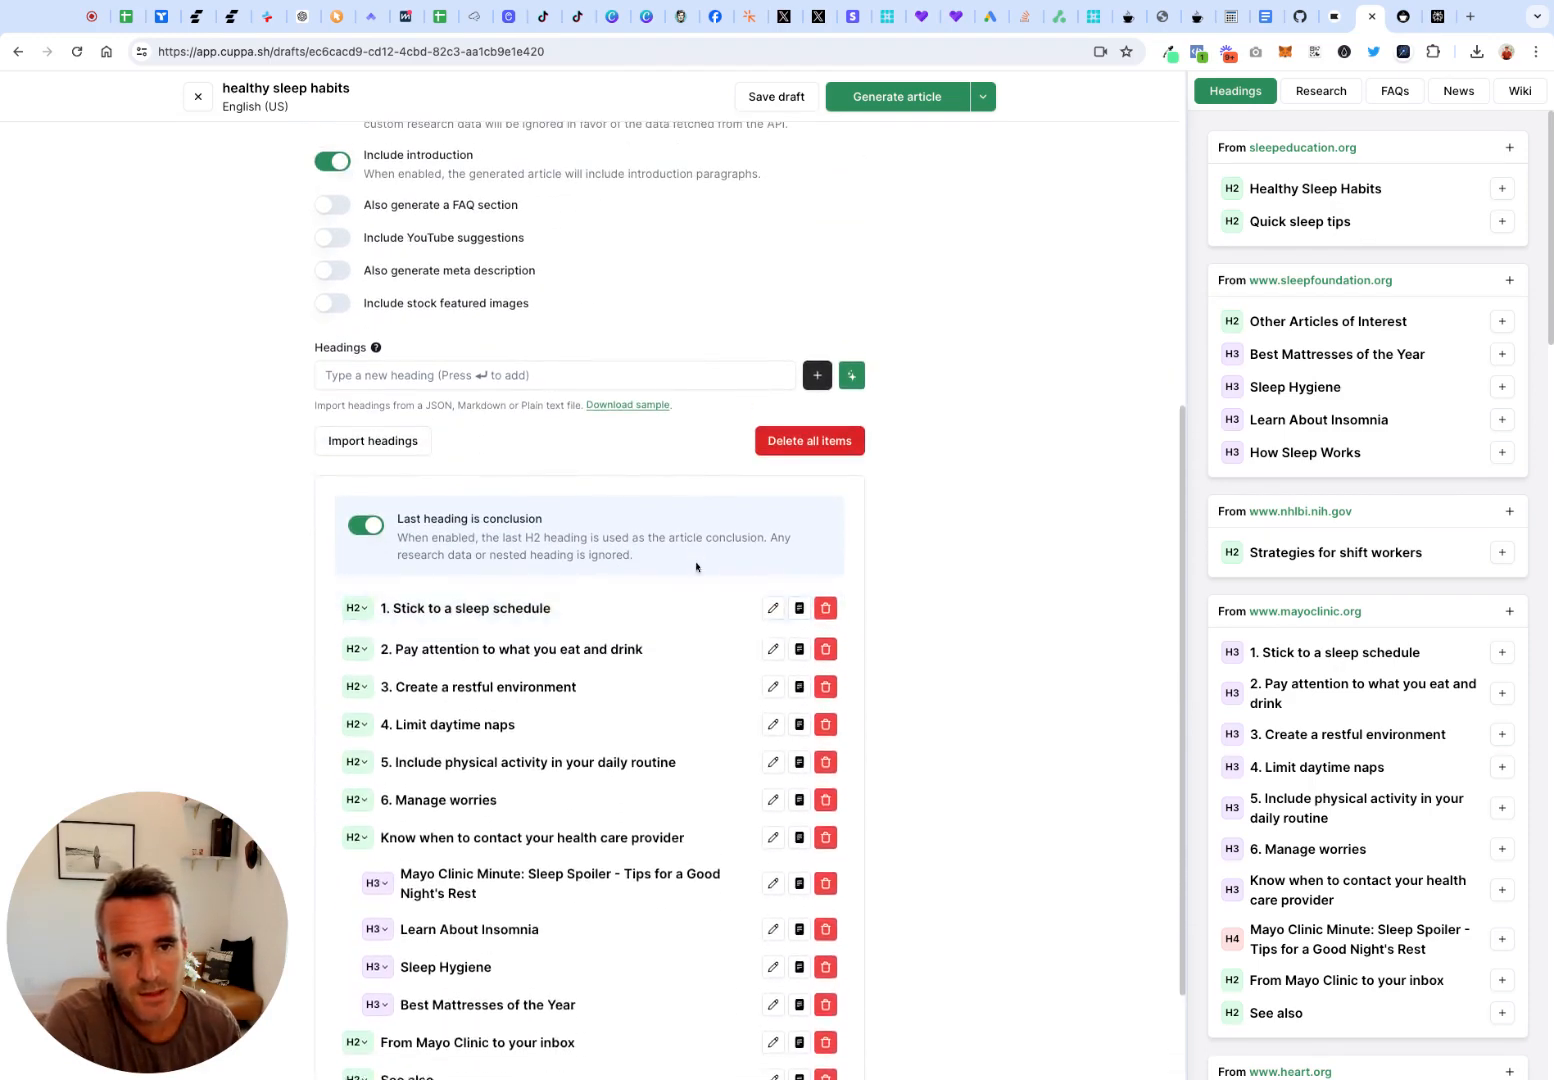
scroll(492, 1010, "up", 2)
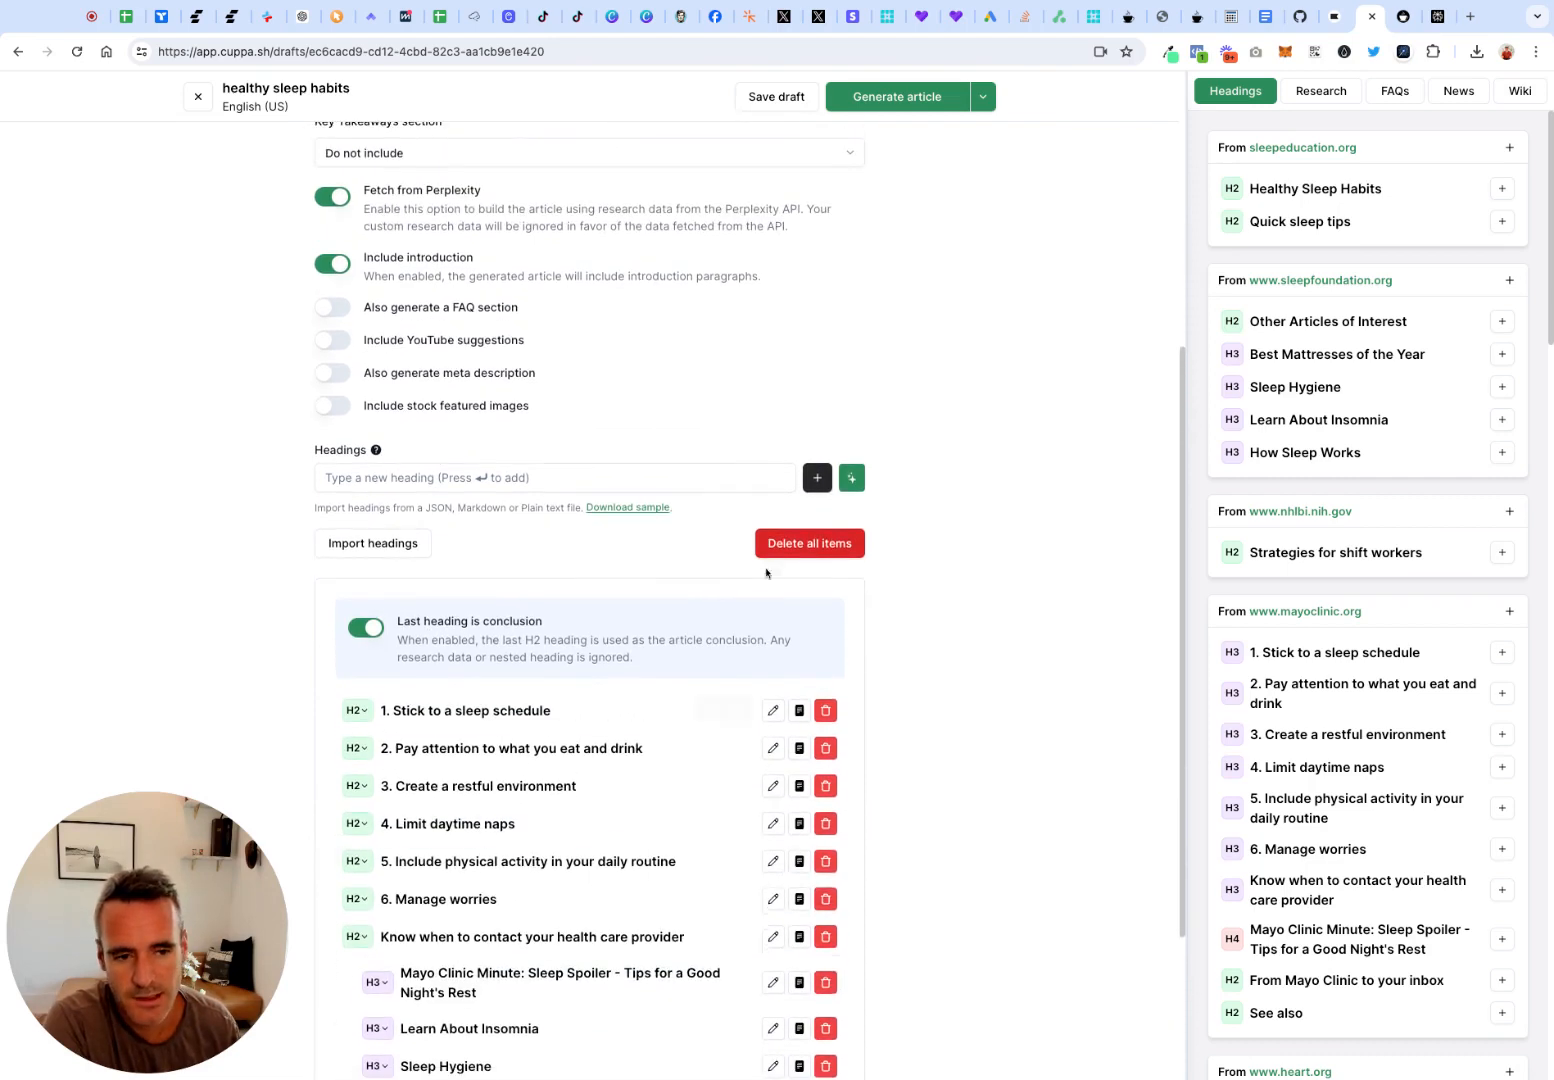
scroll(762, 537, "up", 1)
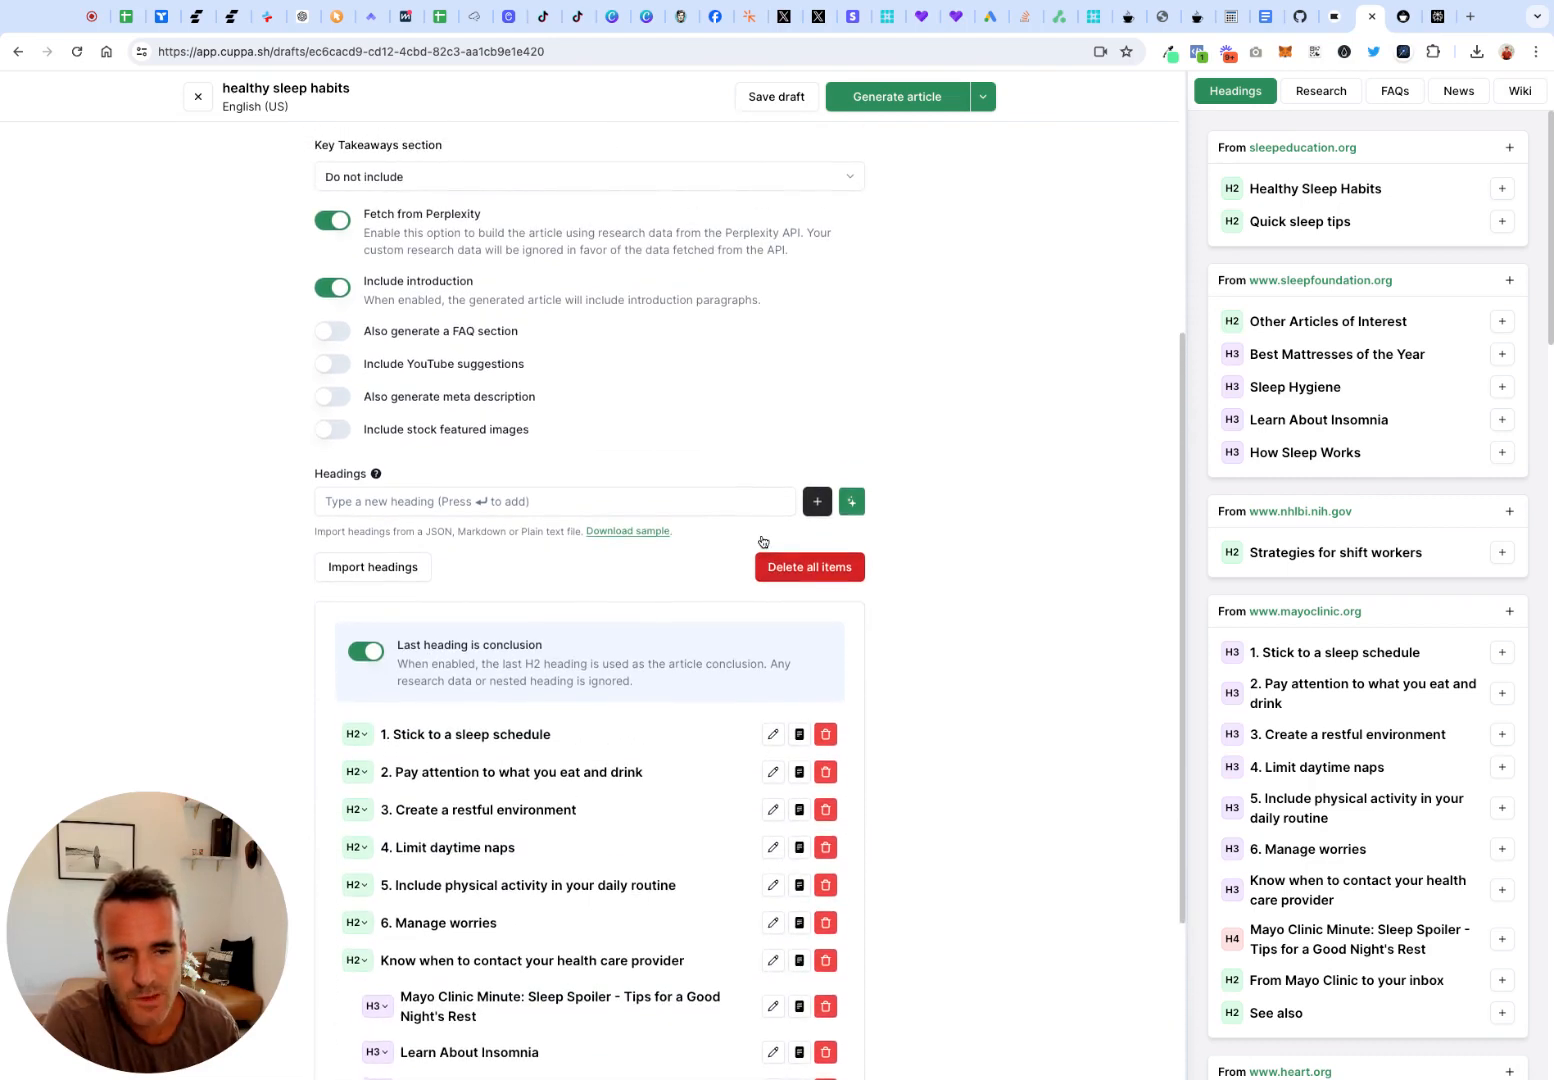
left_click(843, 567)
left_click(930, 596)
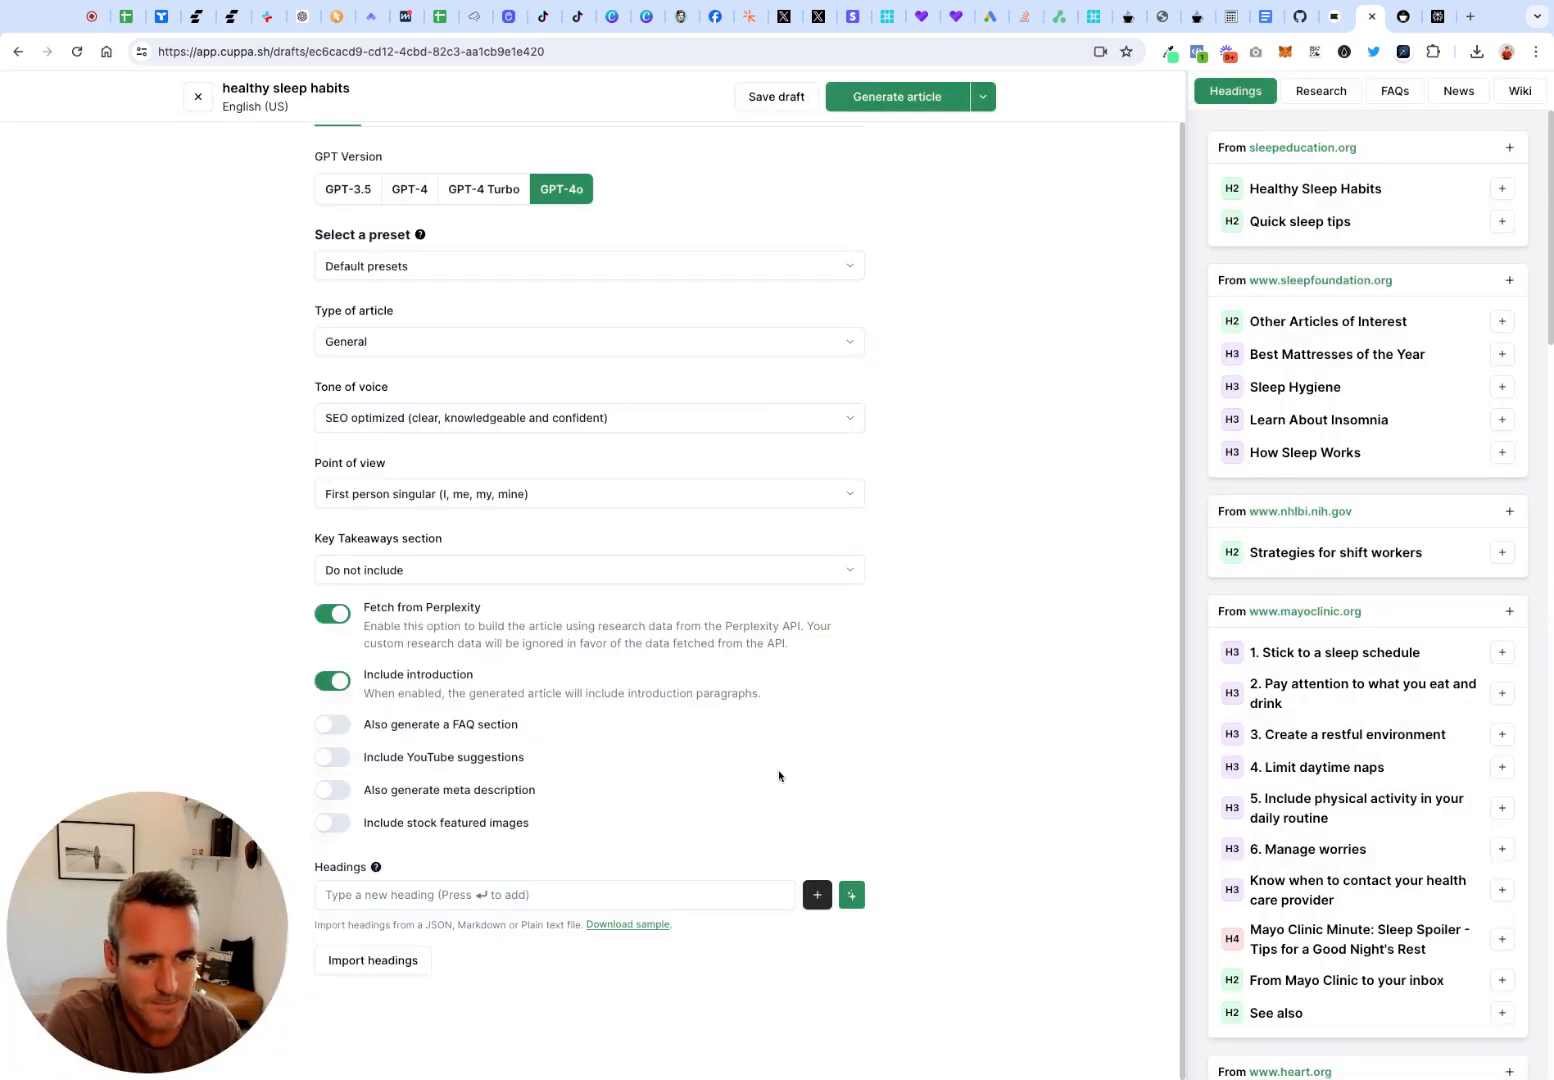
left_click(851, 896)
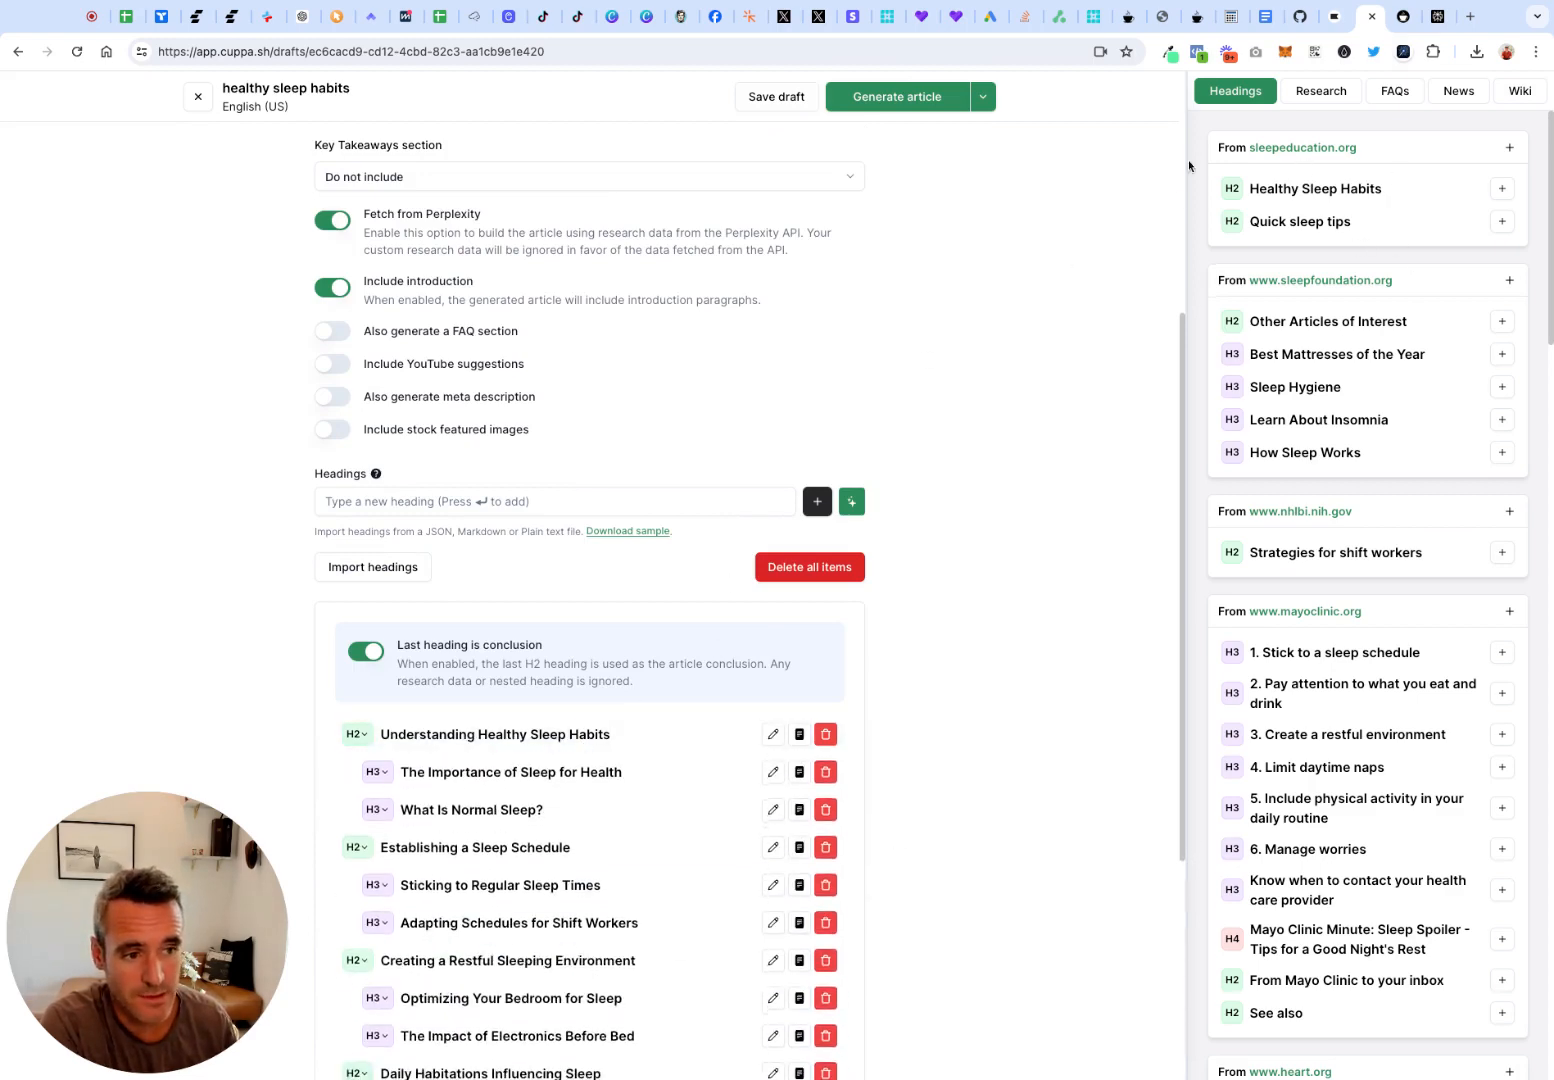
Review the generated H2 and H3 outline, including the places for adding custom code or a shortcode between headings
scroll(707, 768, "down", 2)
scroll(707, 768, "down", 1)
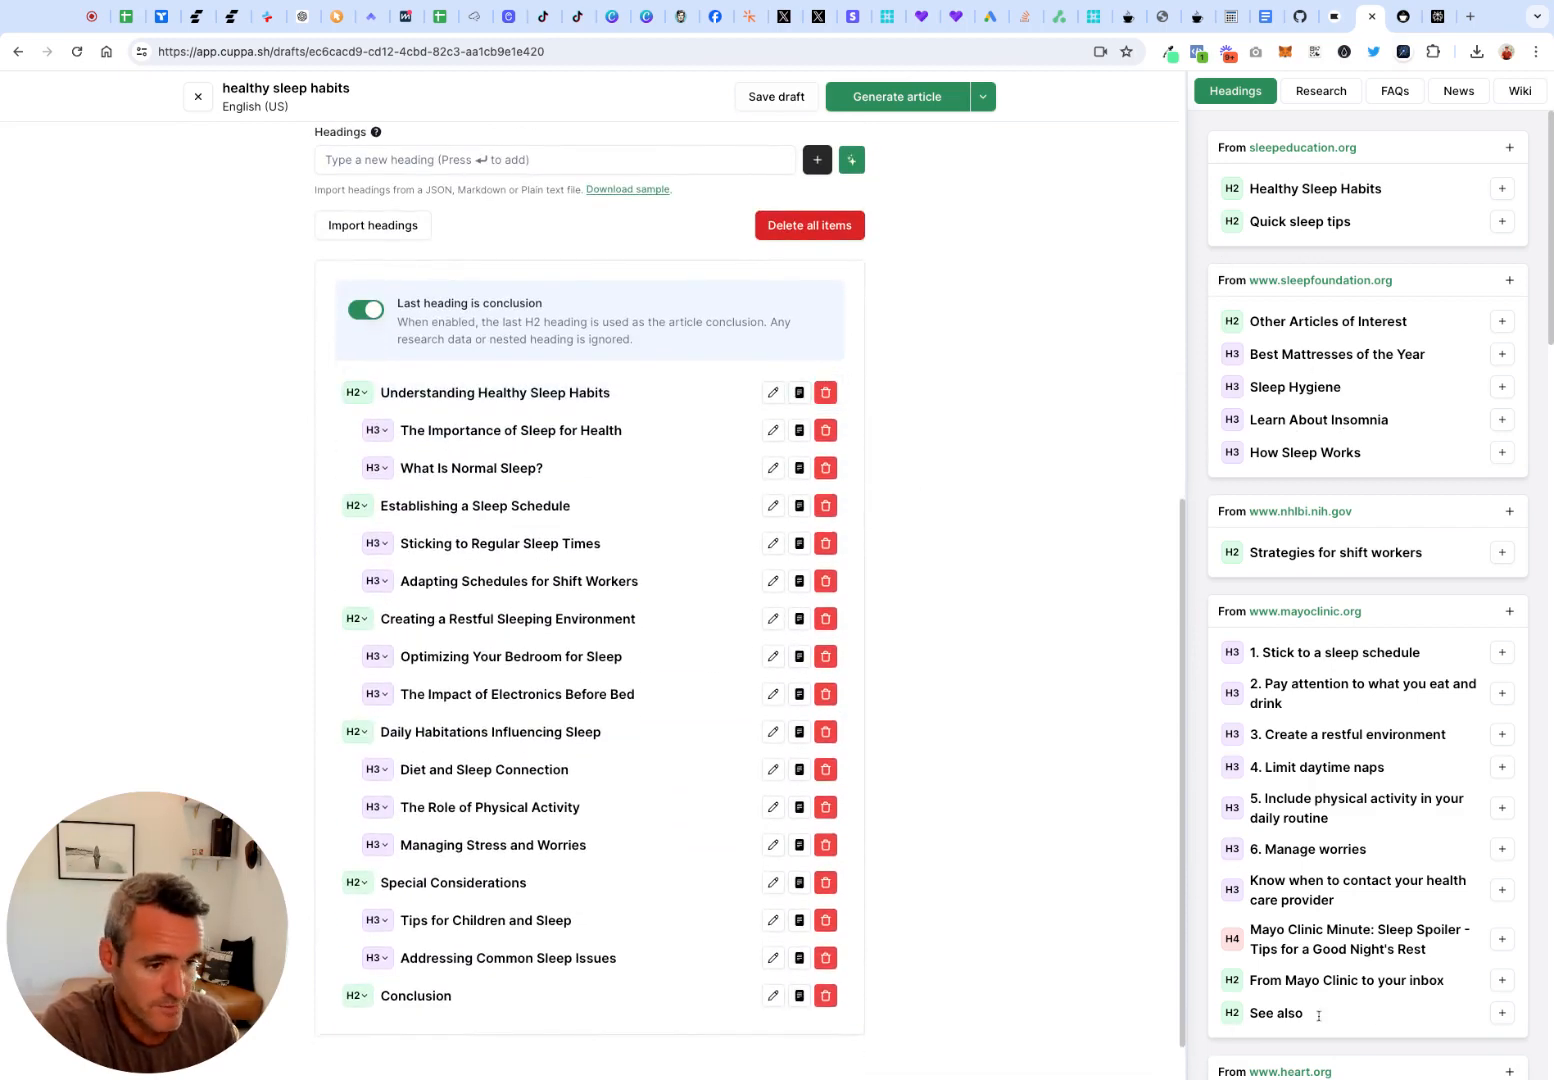
scroll(1391, 1027, "down", 3)
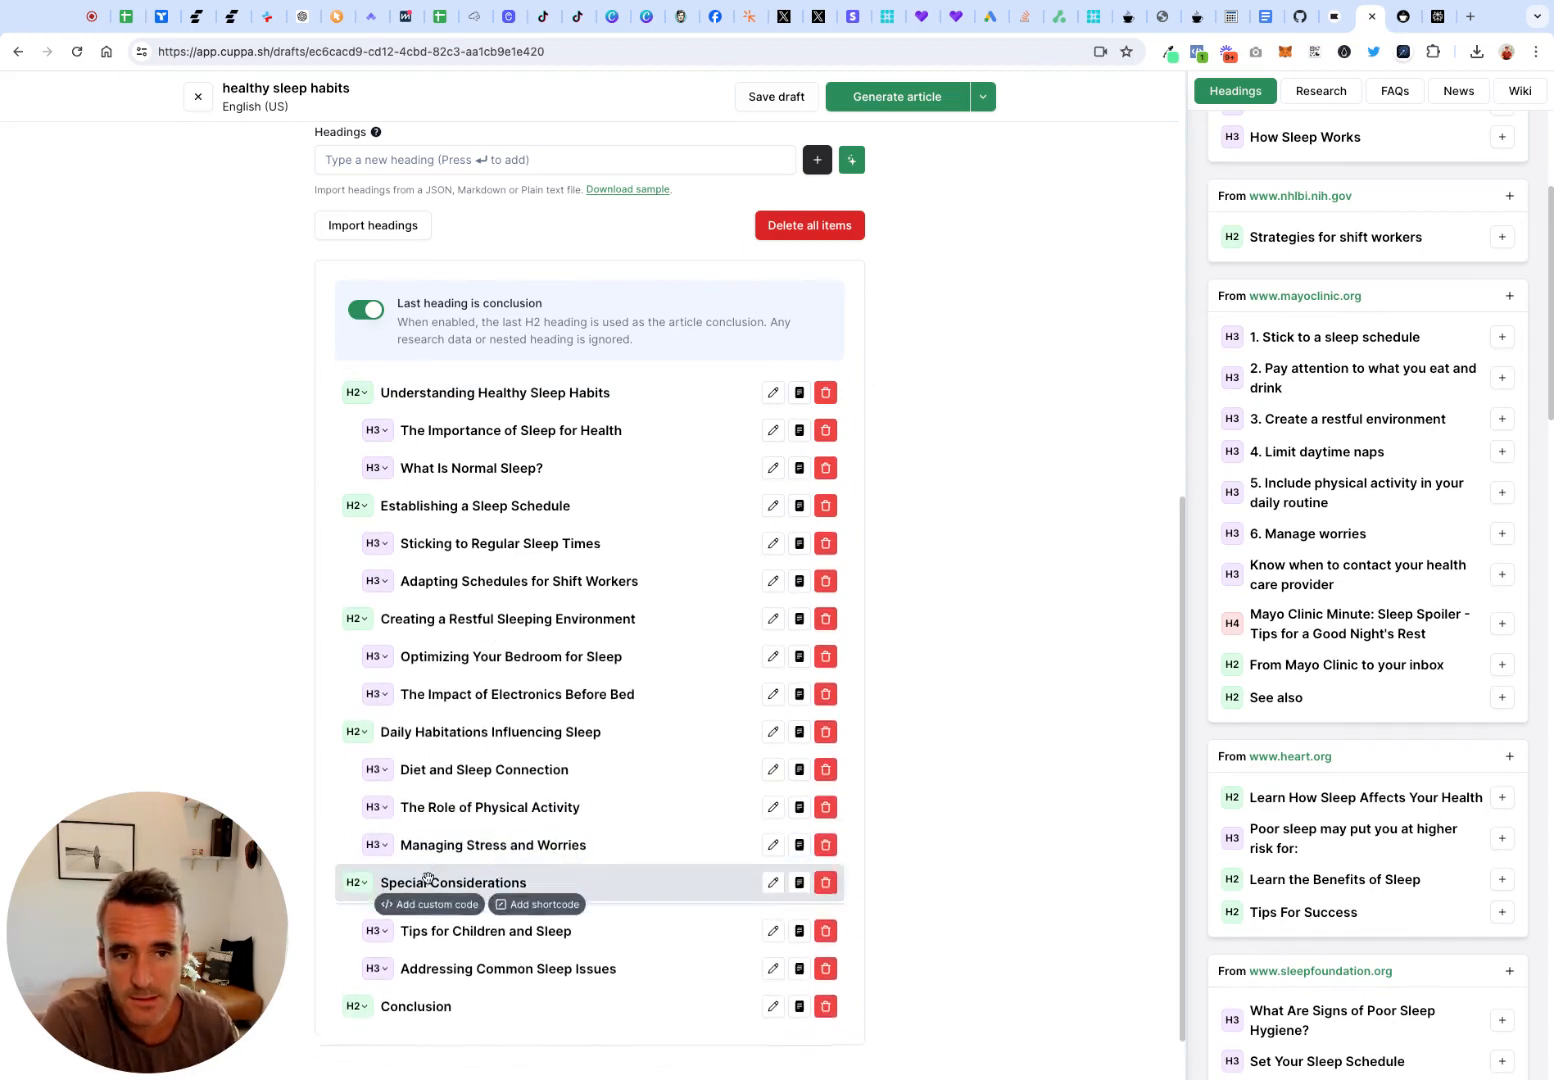
scroll(720, 634, "up", 3)
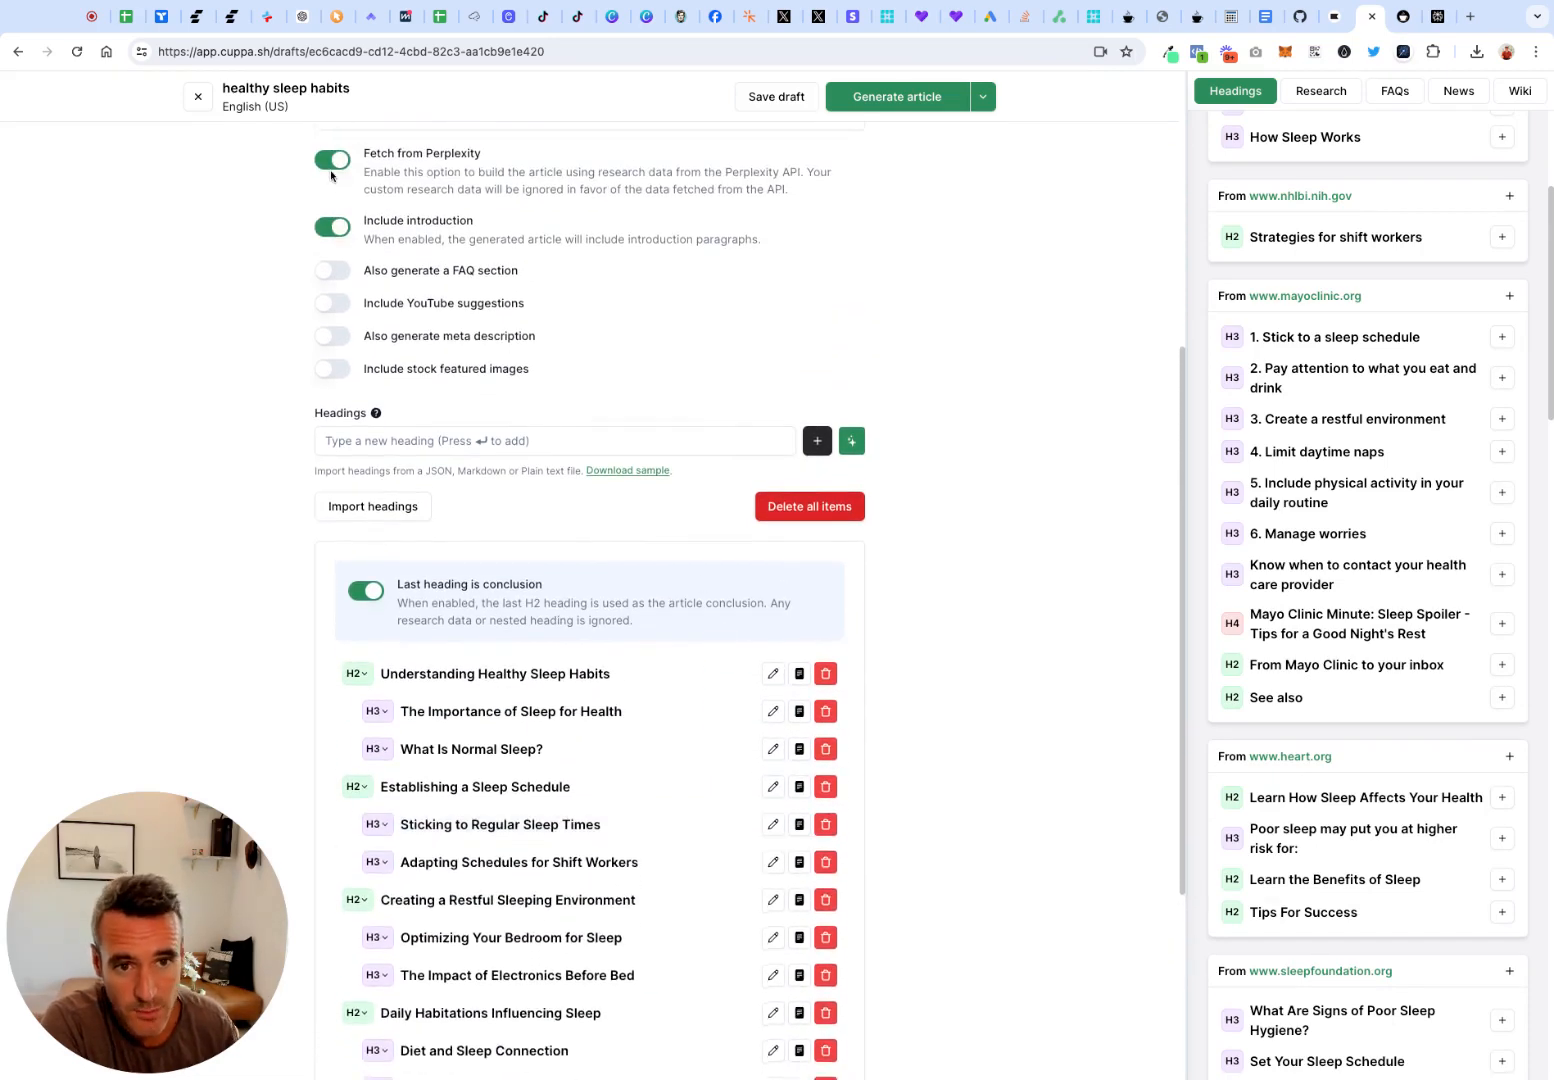
scroll(563, 595, "up", 1)
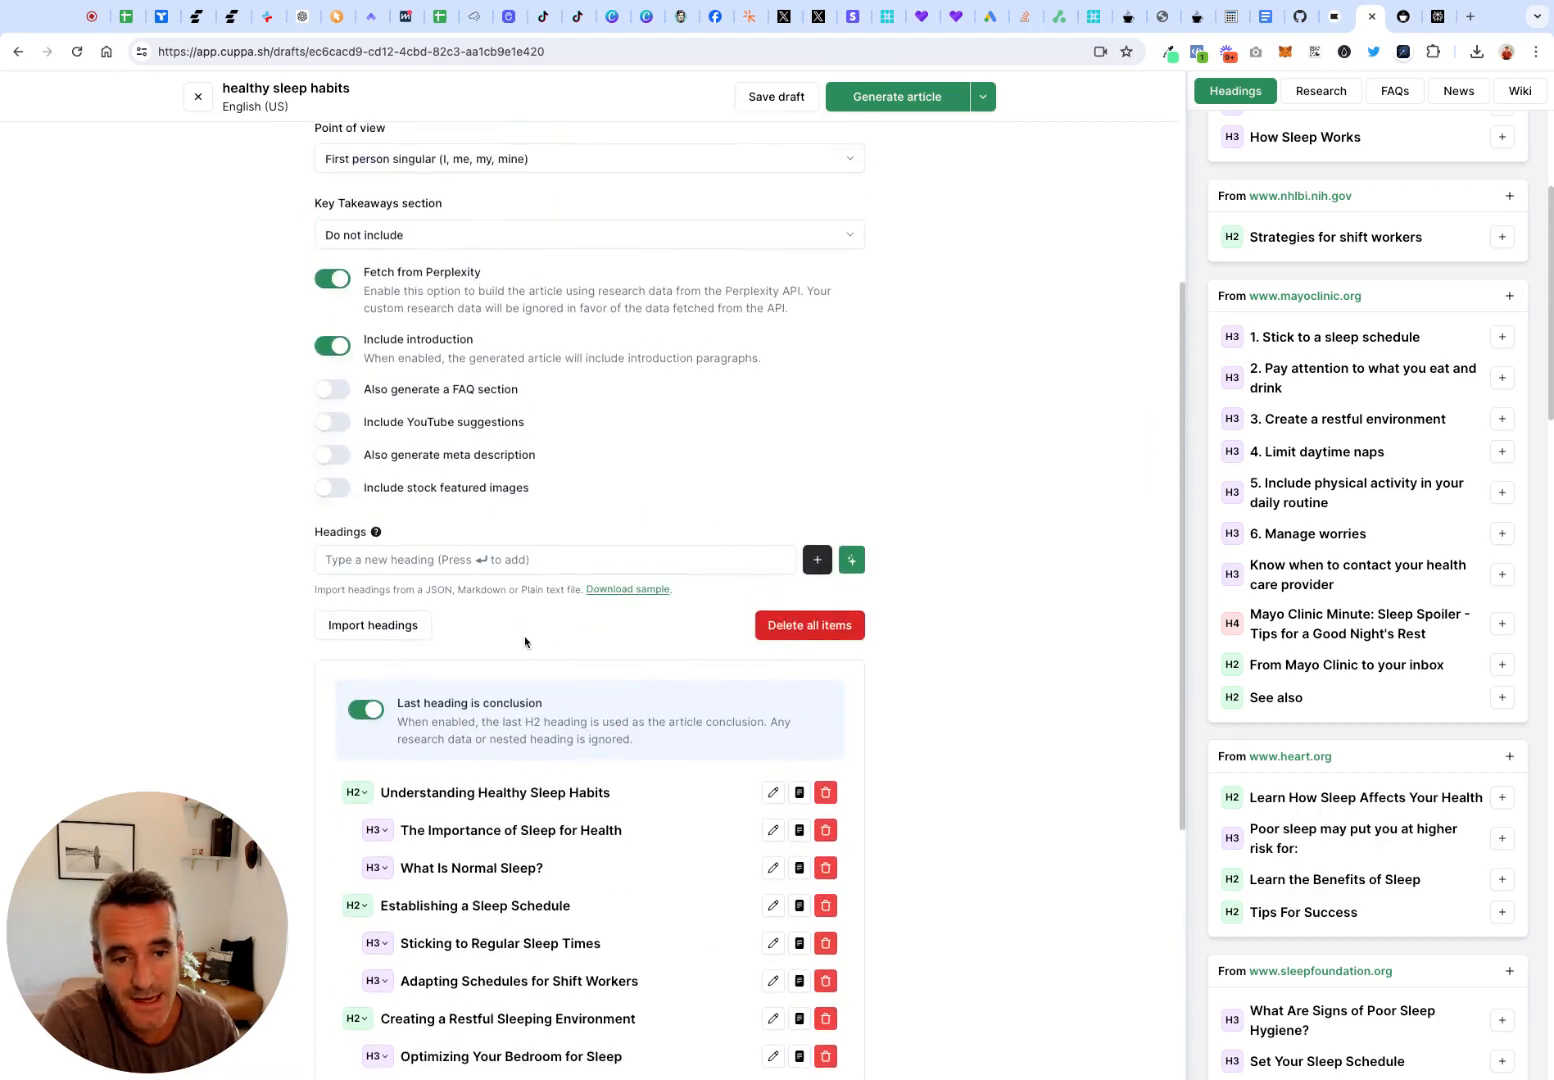
scroll(525, 641, "down", 1)
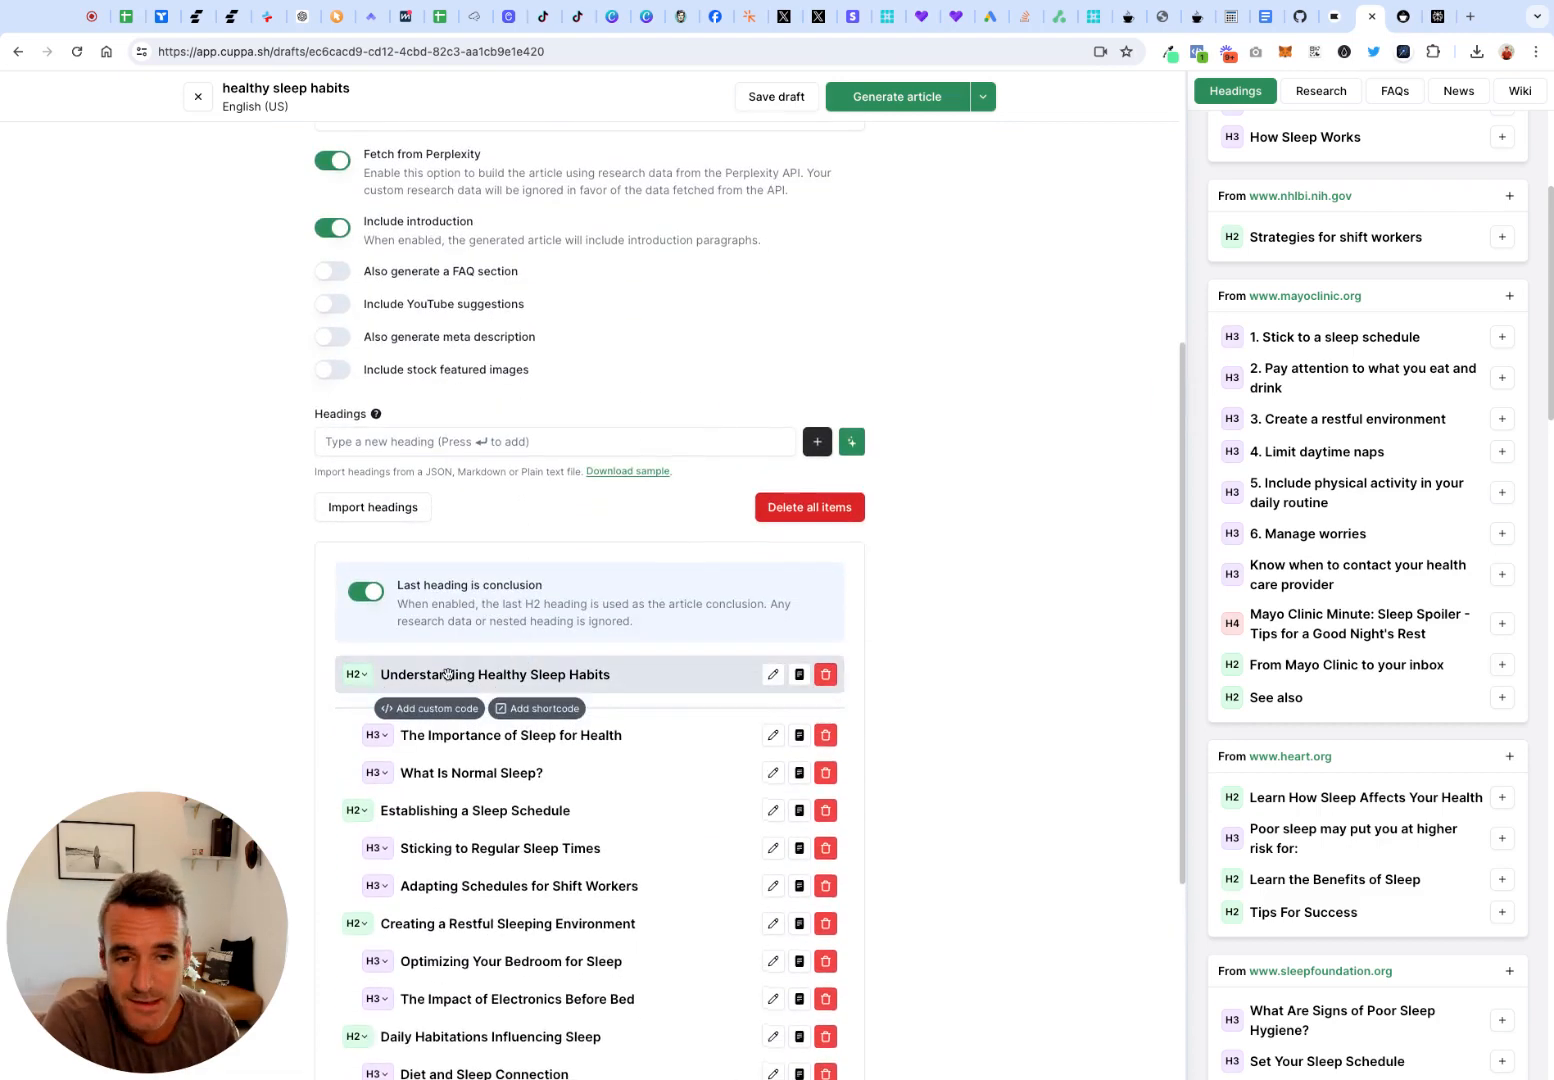
mouse_move(523, 787)
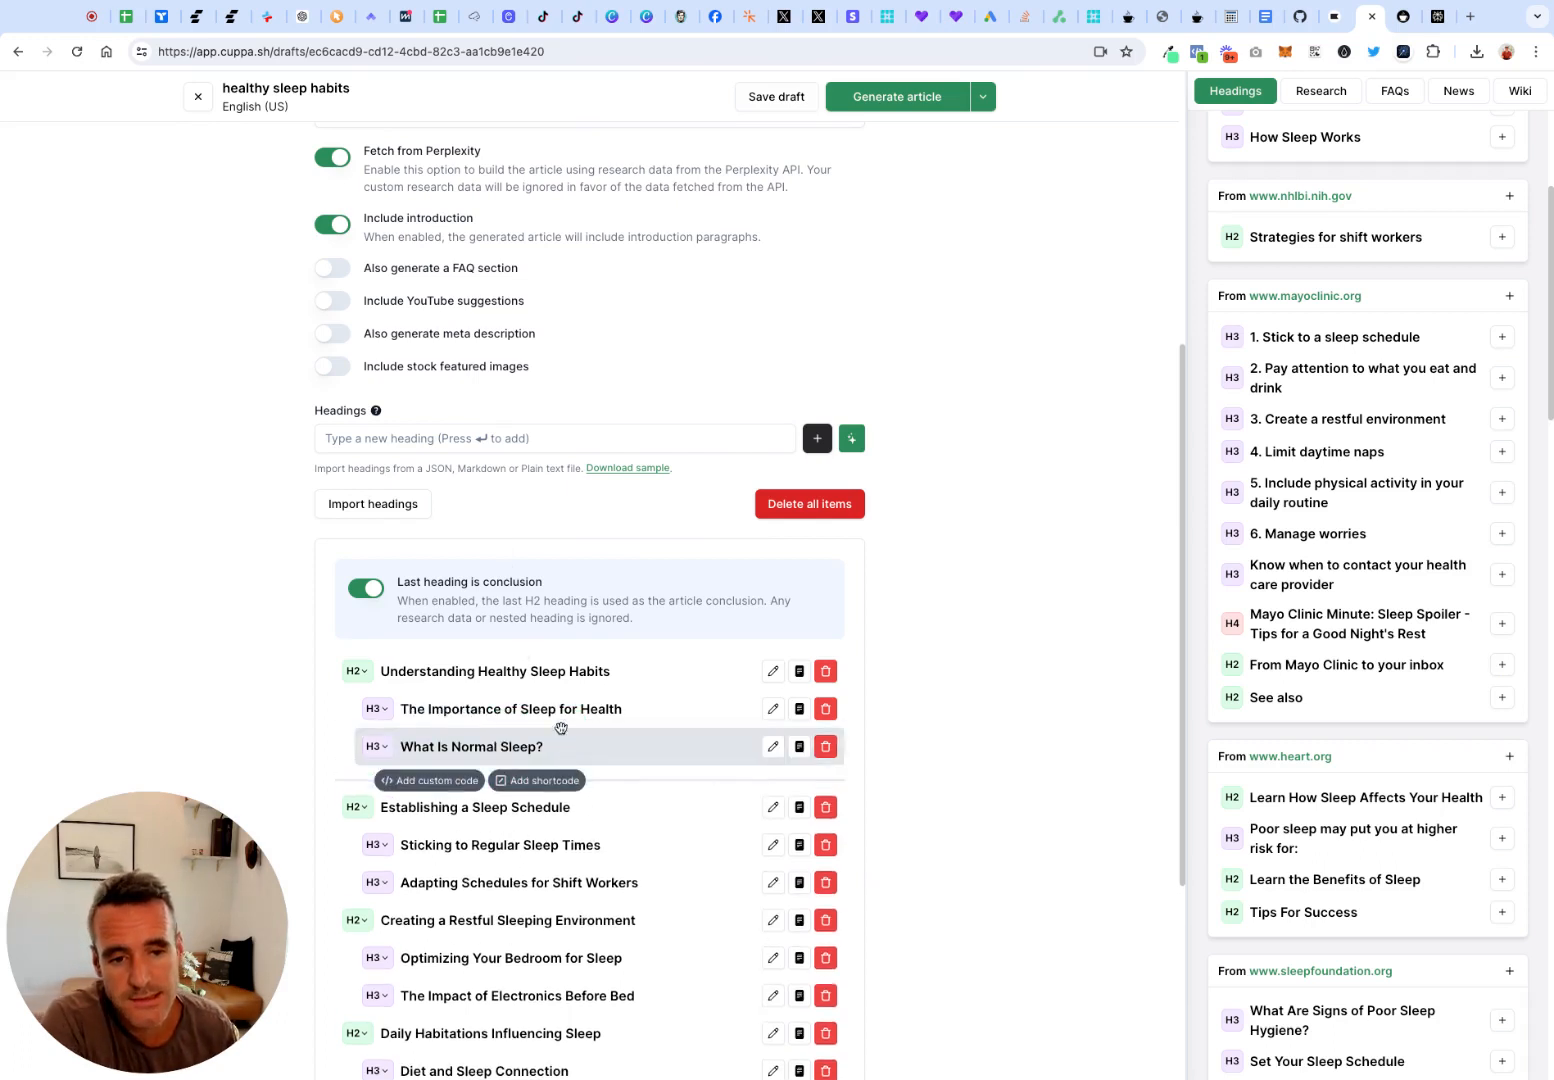
scroll(520, 700, "down", 1)
mouse_move(526, 692)
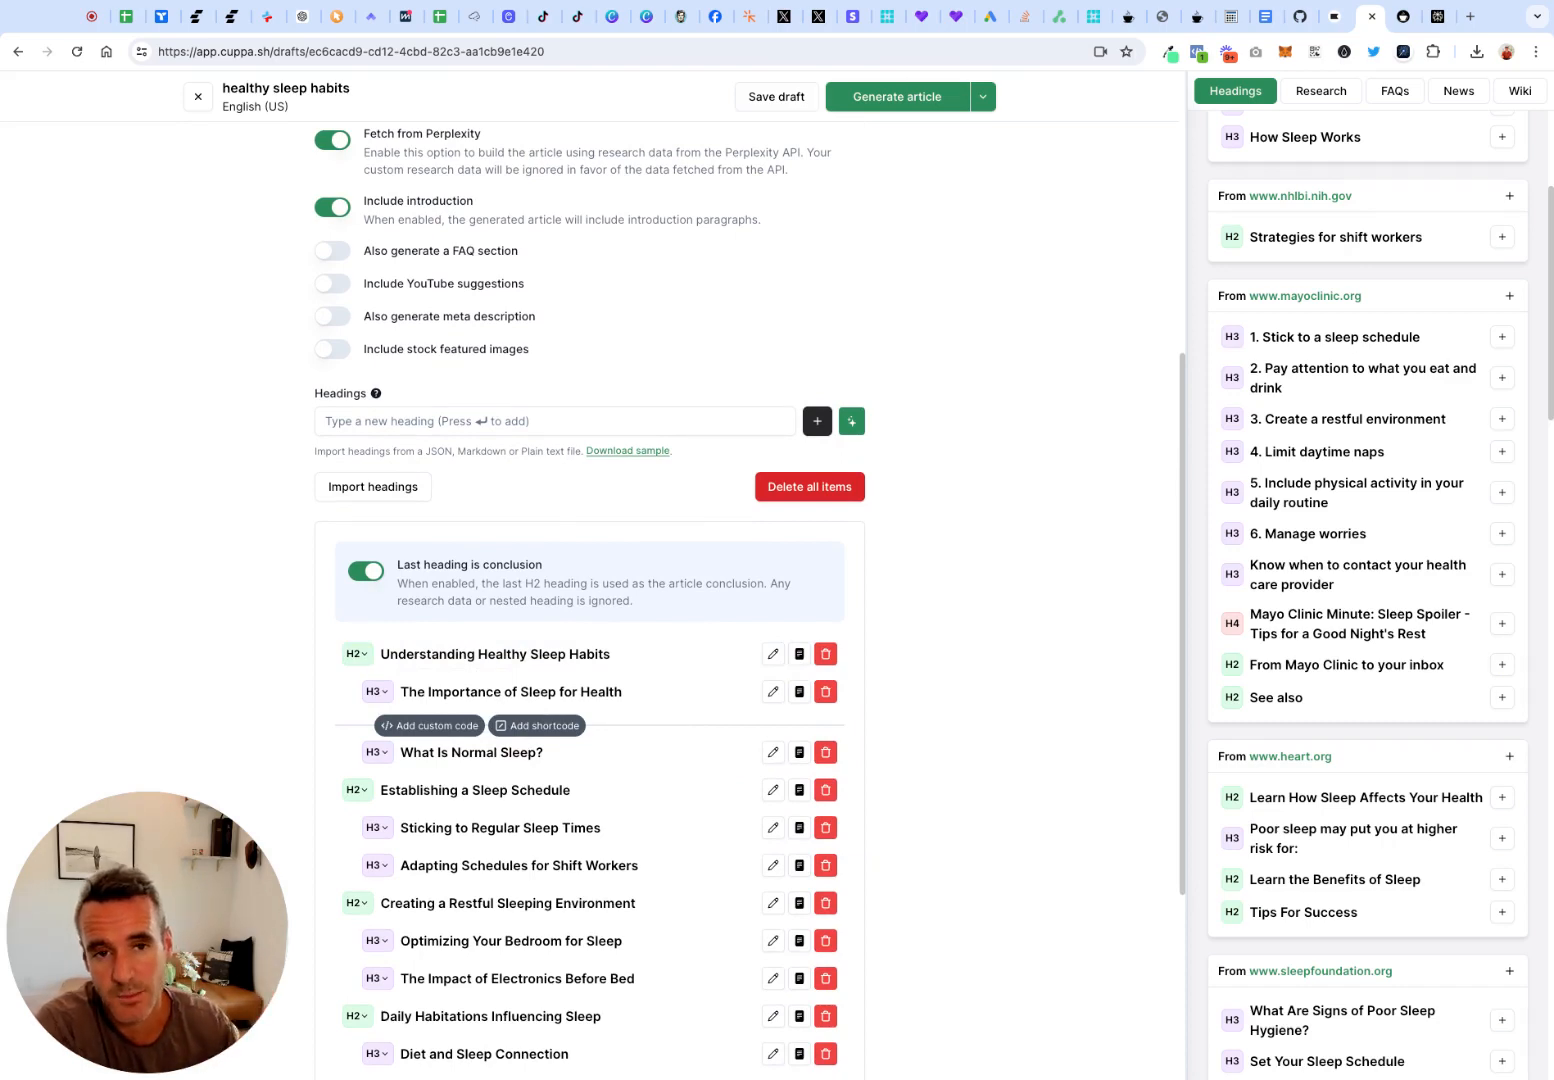
scroll(515, 593, "down", 1)
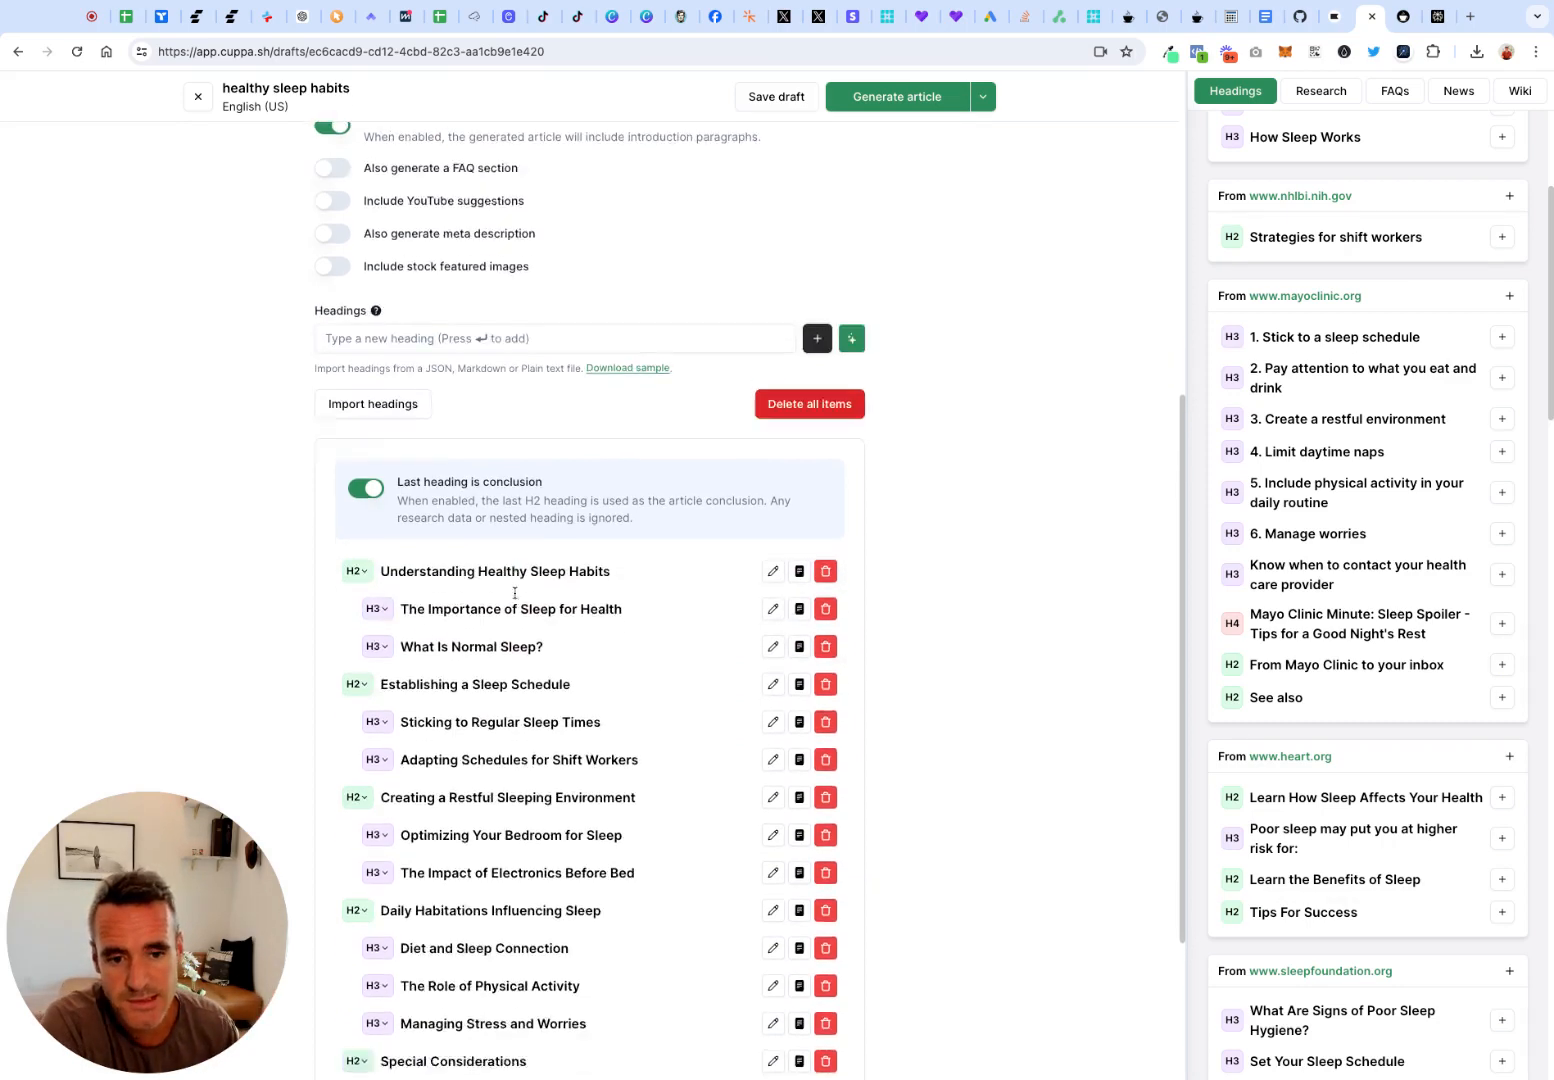
scroll(515, 593, "down", 1)
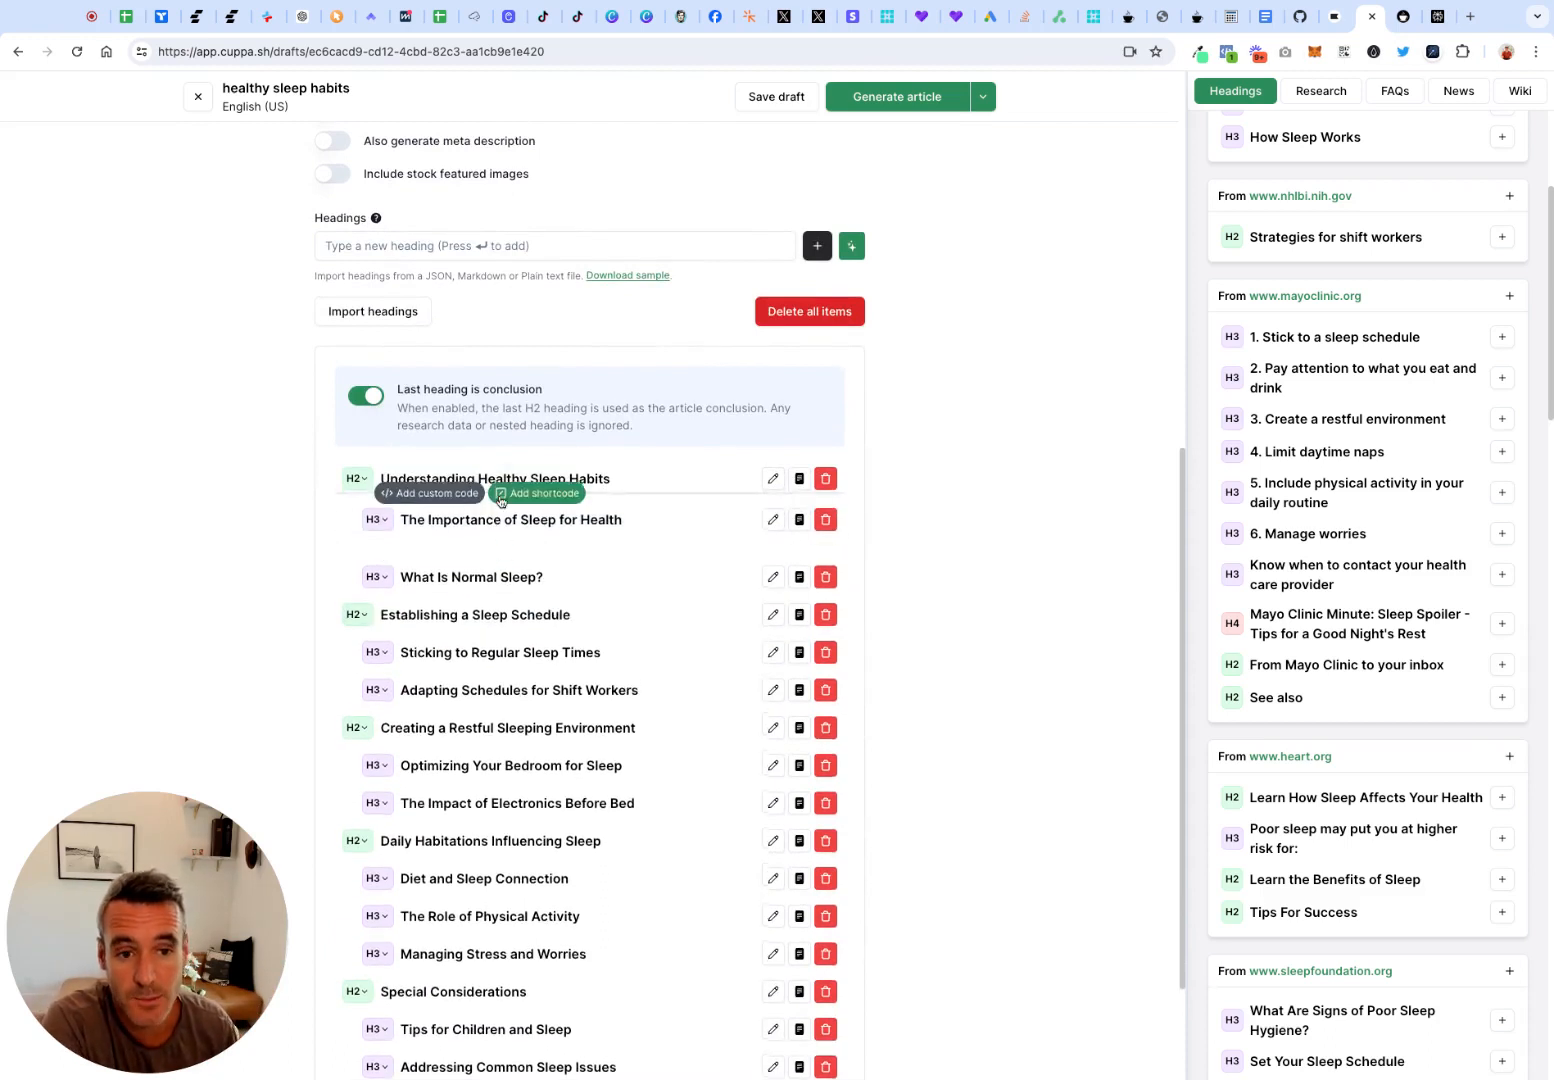
scroll(545, 550, "down", 2)
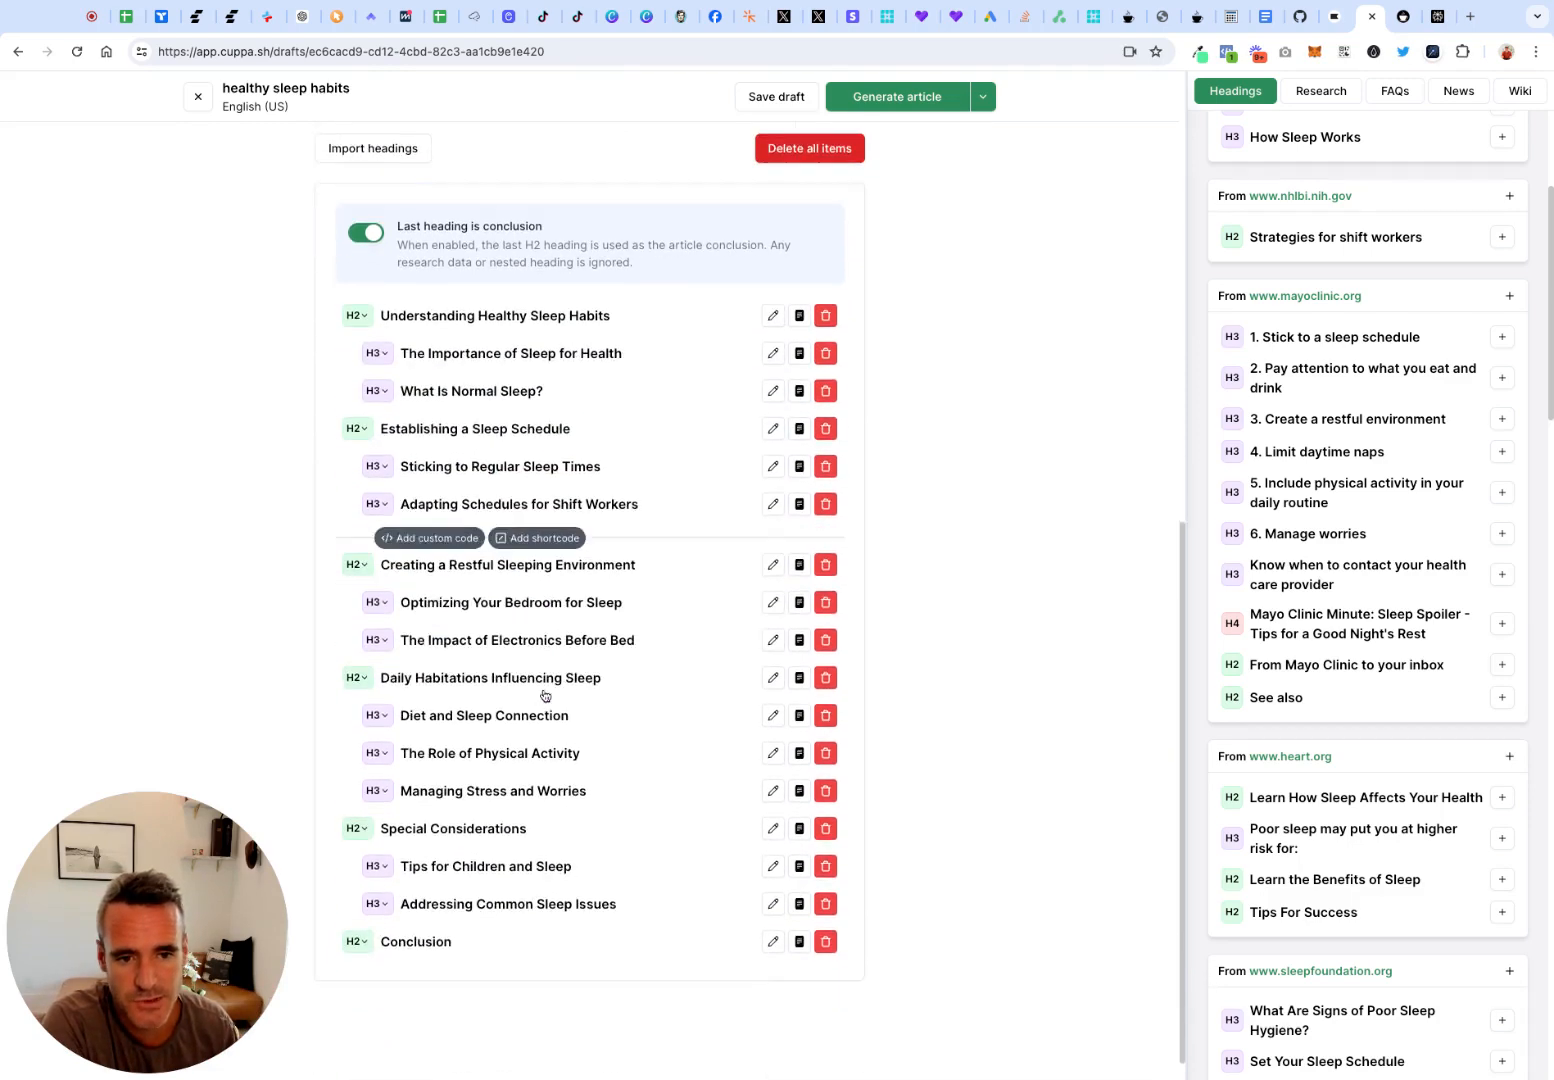
Open the FAQ suggestions and the related news articles for the healthy sleep habits topic
scroll(544, 695, "up", 5)
scroll(545, 695, "up", 3)
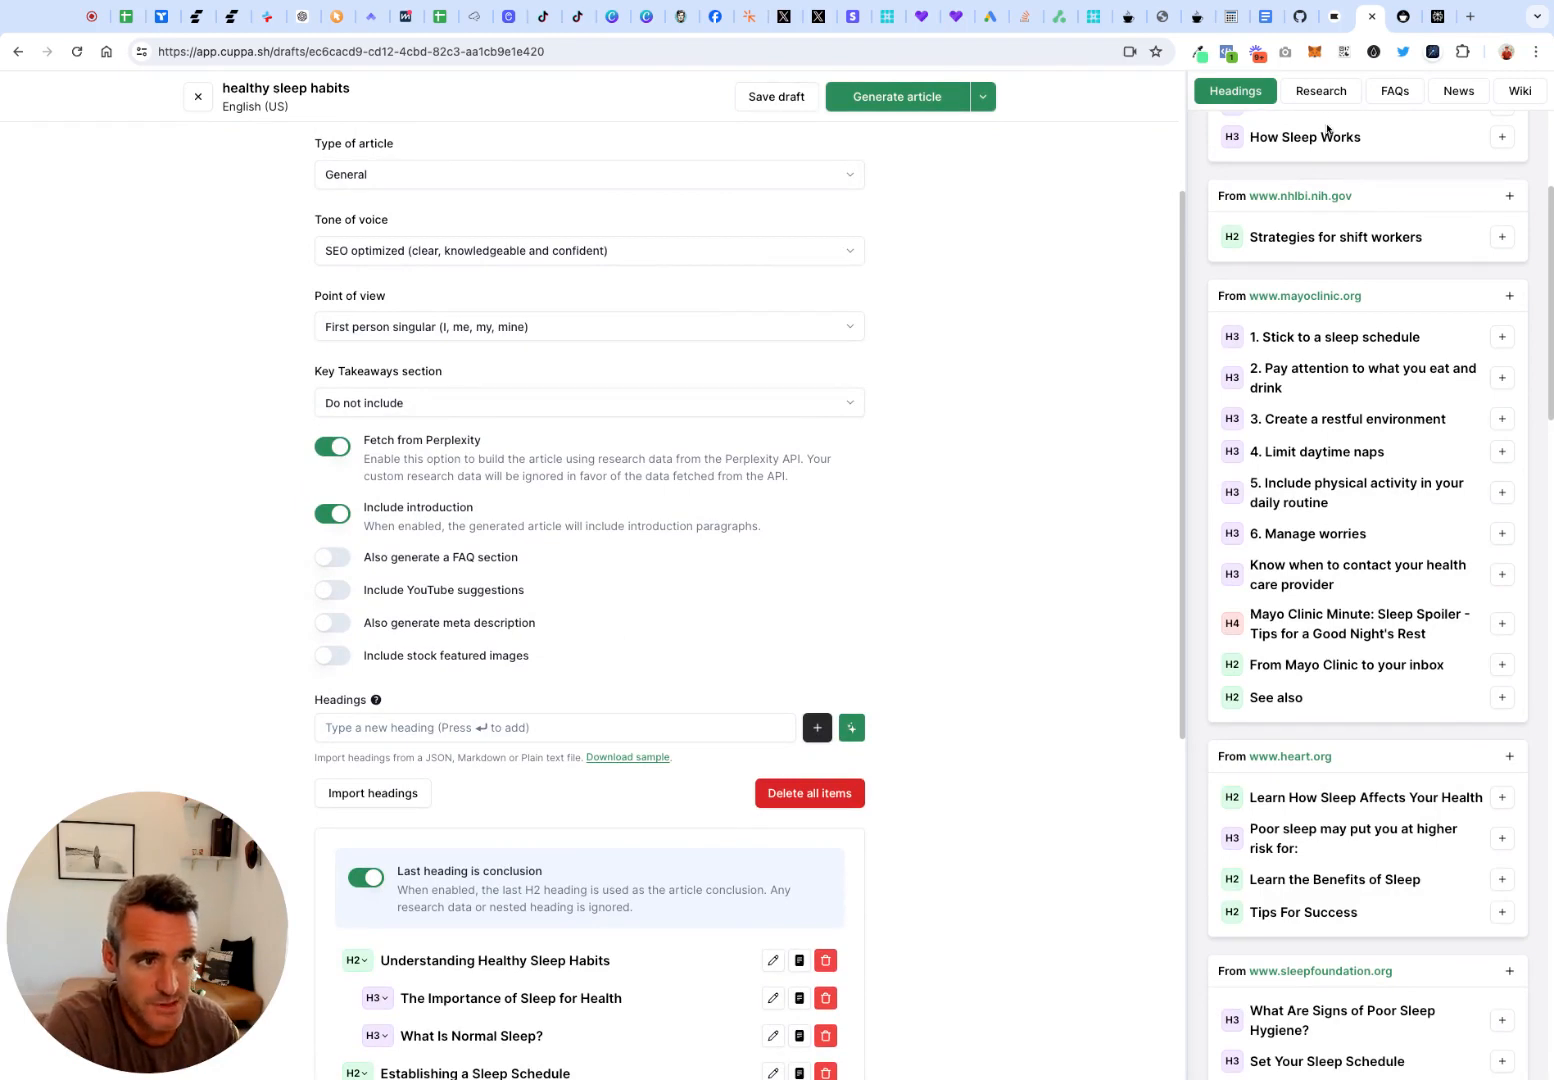
scroll(1322, 128, "up", 1)
left_click(1408, 100)
left_click(1458, 93)
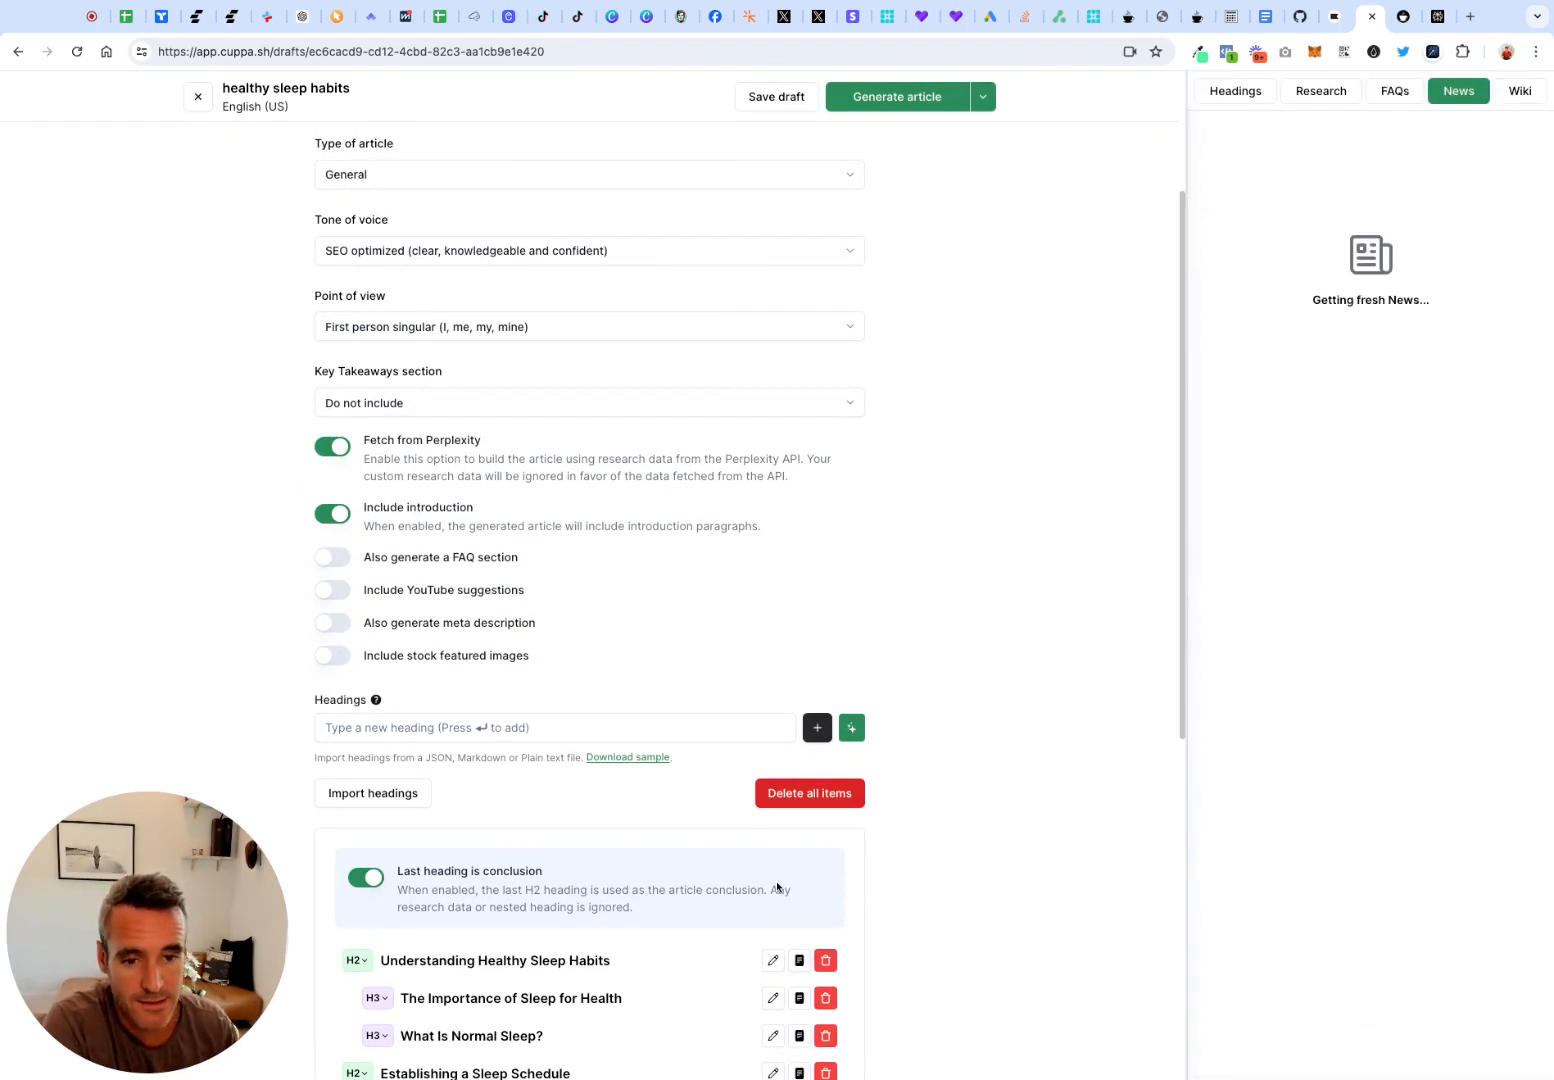
Look over the heading outline and the basic article options, such as the introduction, FAQ section and meta description
scroll(777, 885, "down", 1)
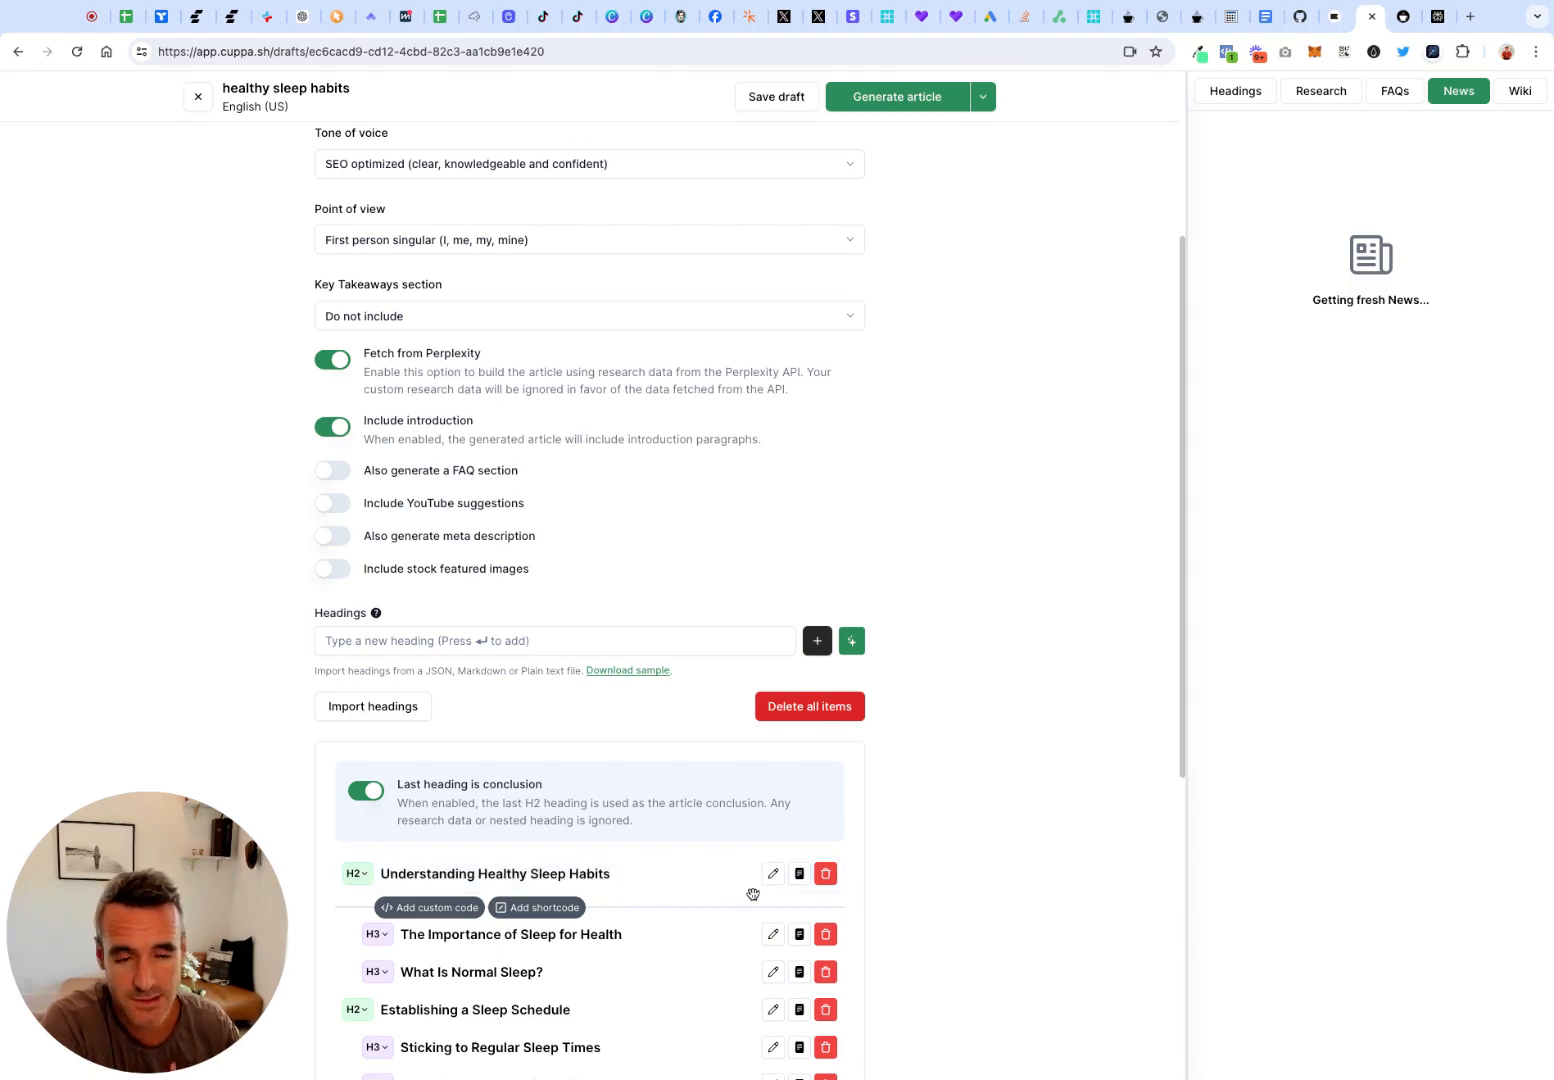
scroll(850, 753, "down", 1)
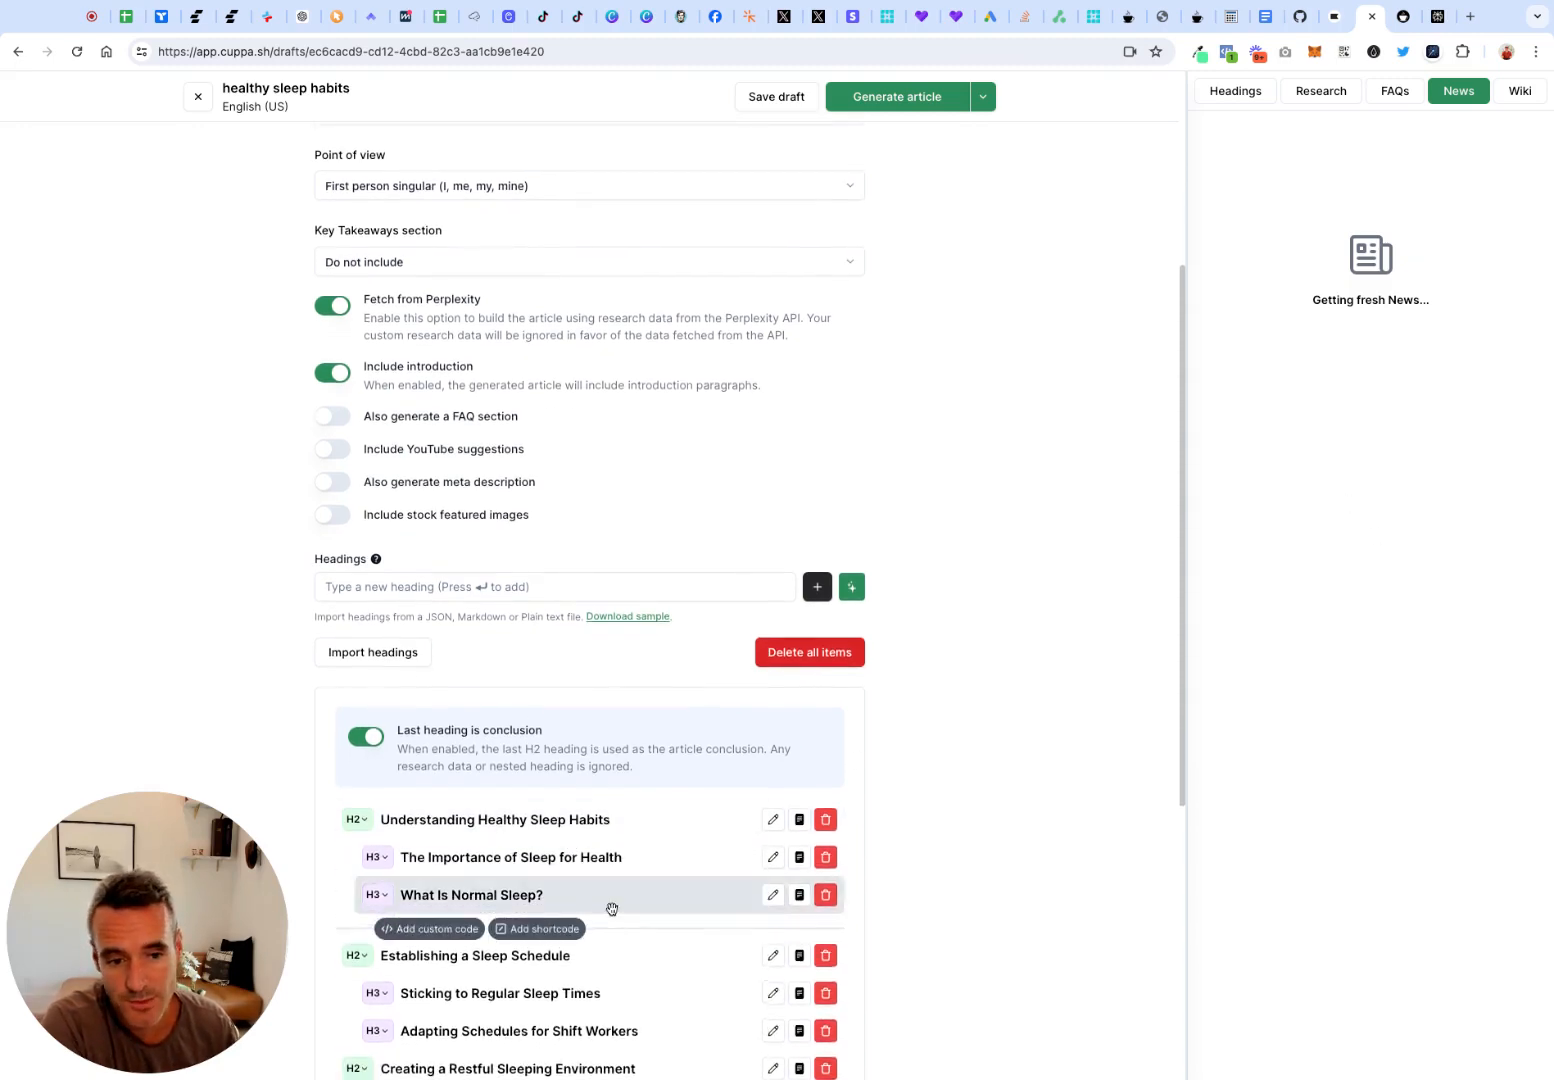
scroll(612, 908, "down", 3)
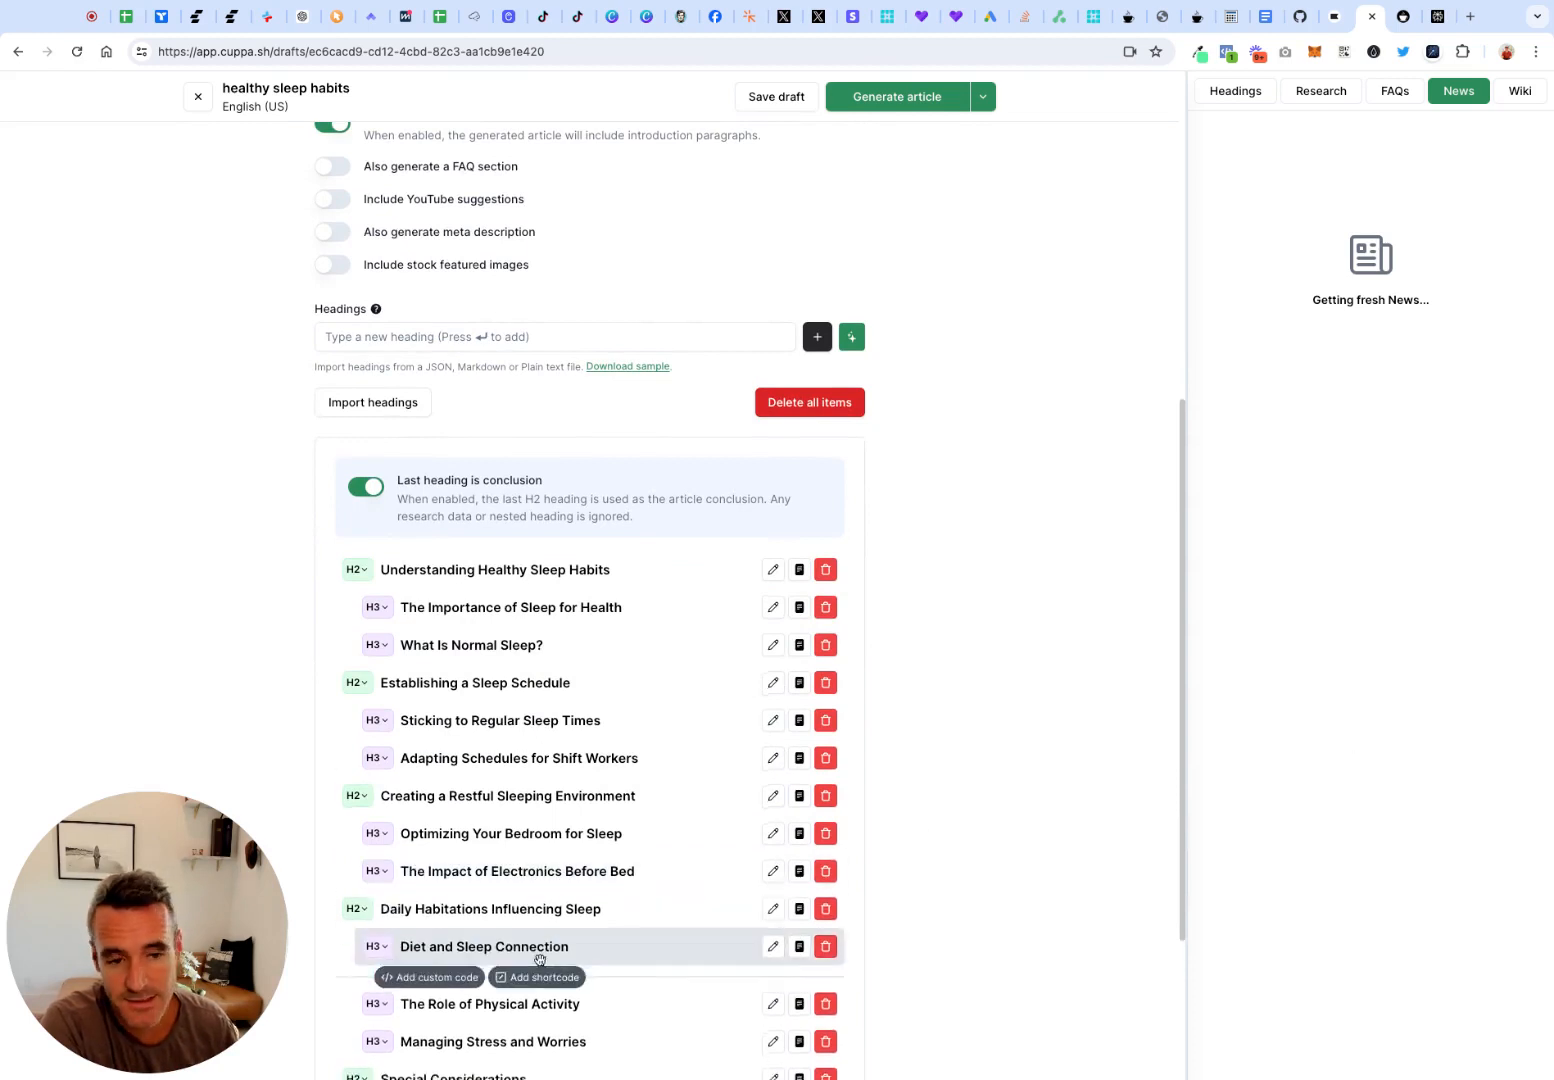
scroll(560, 719, "up", 1)
scroll(560, 716, "up", 3)
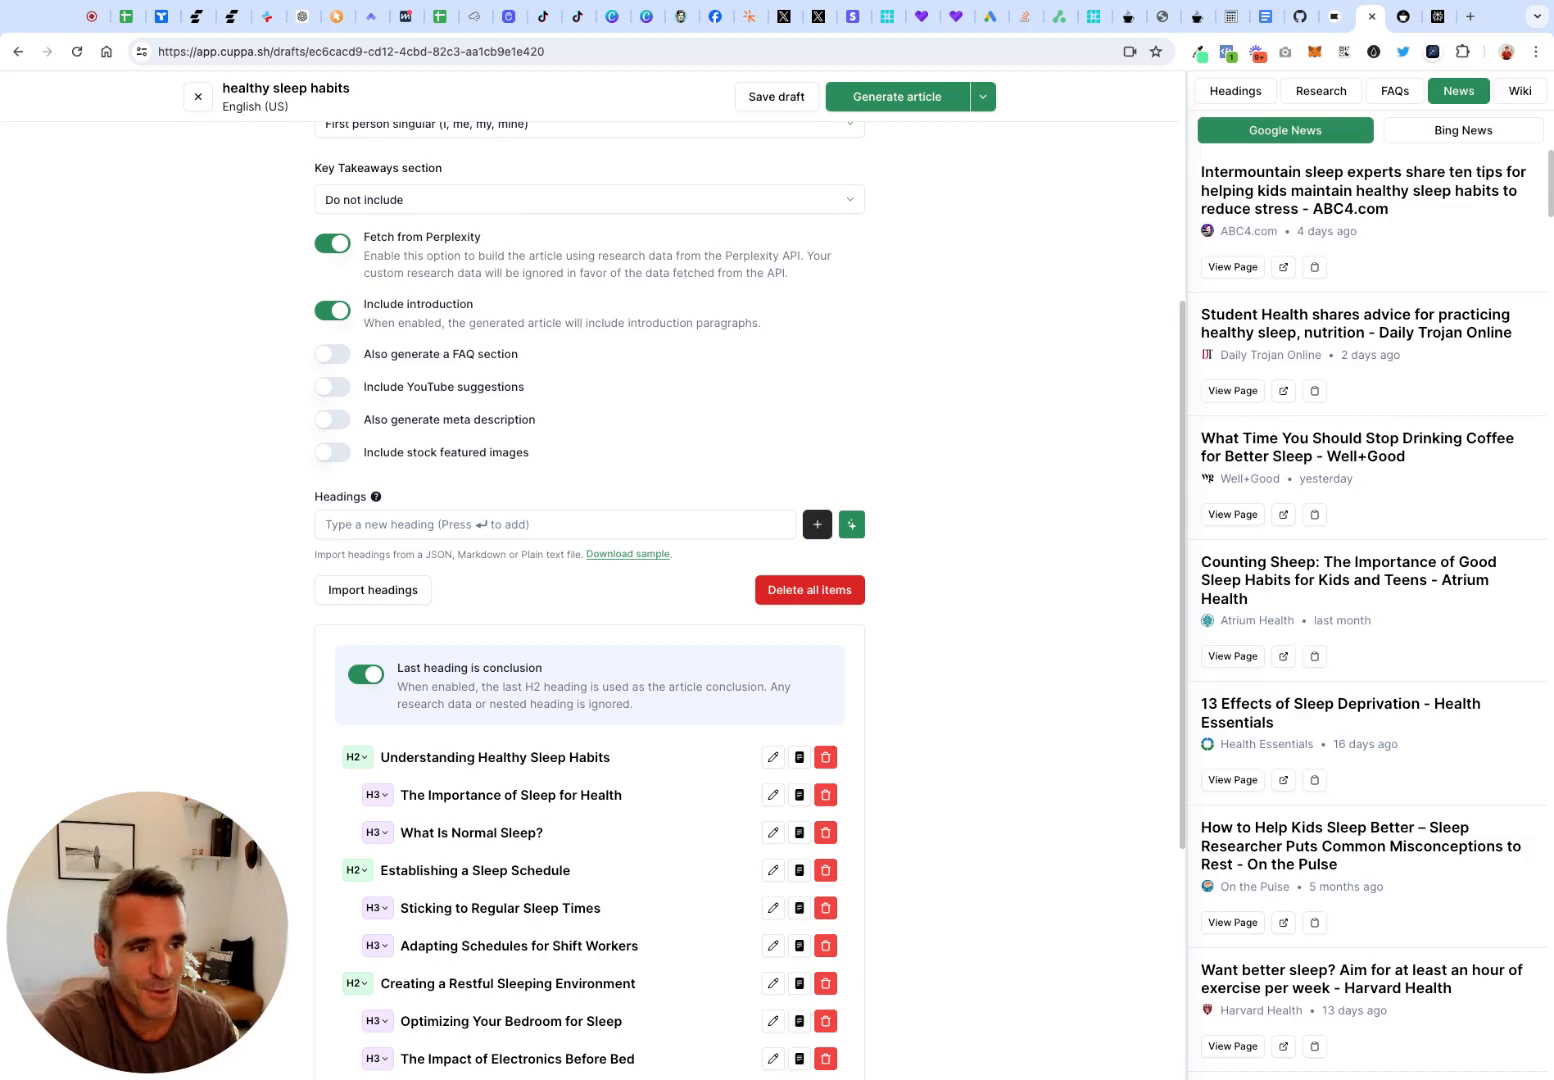
scroll(351, 362, "up", 1)
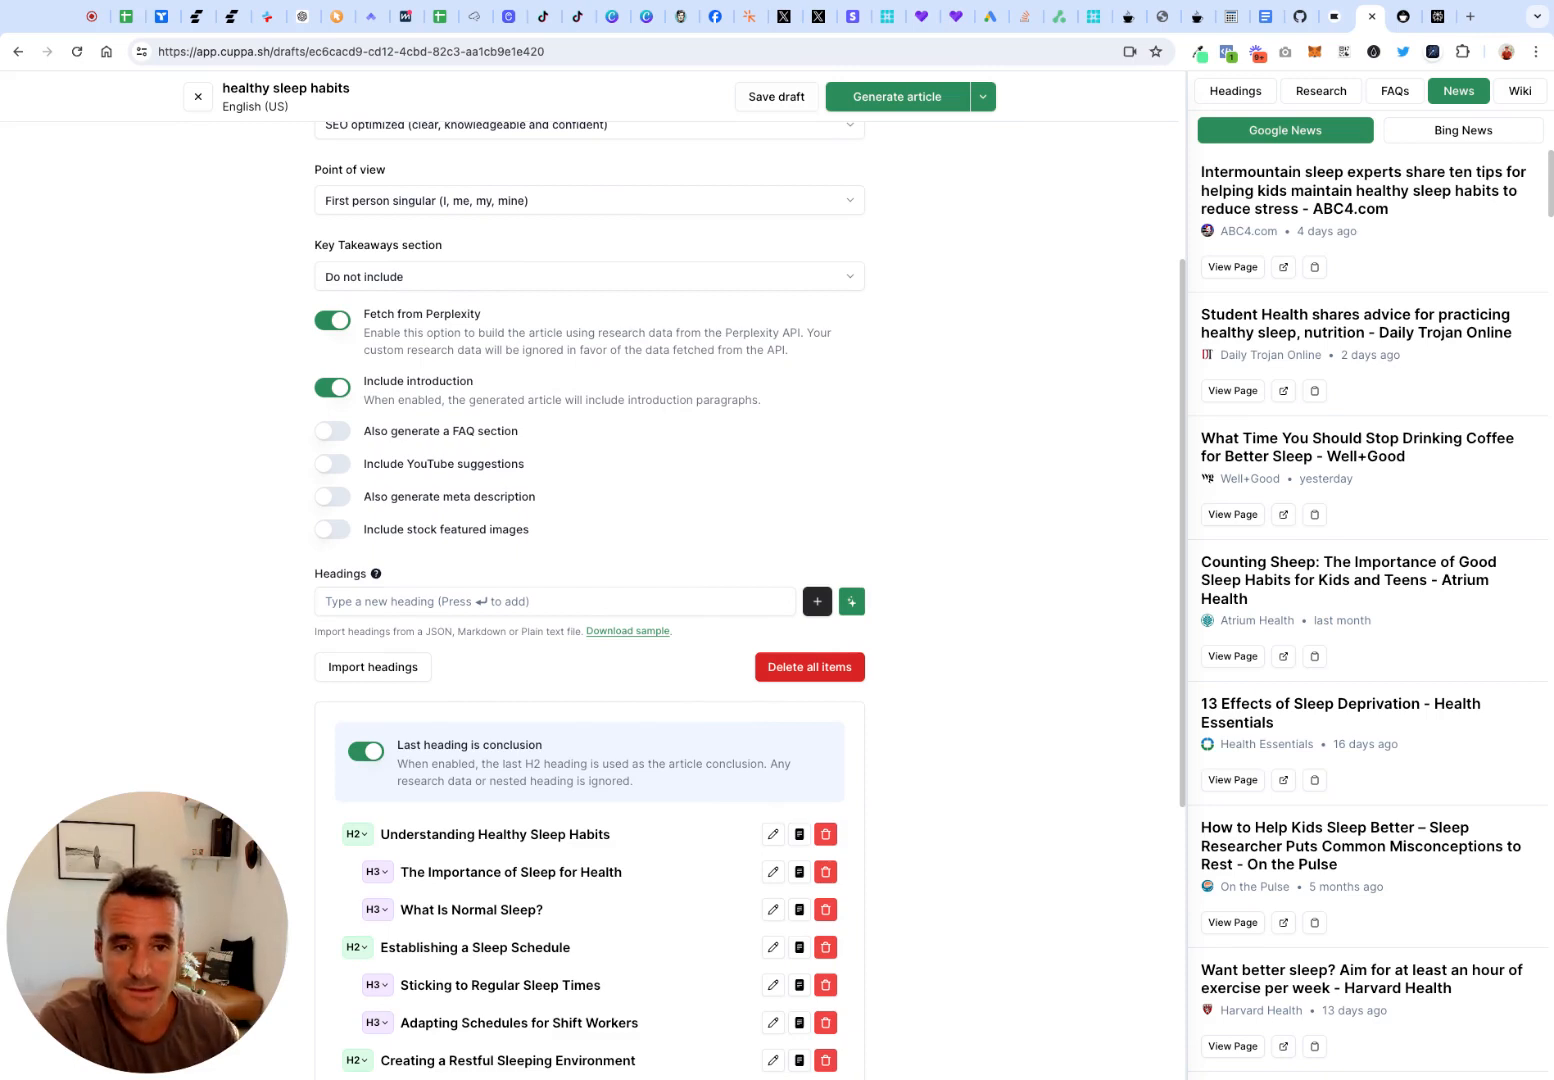
scroll(584, 474, "up", 1)
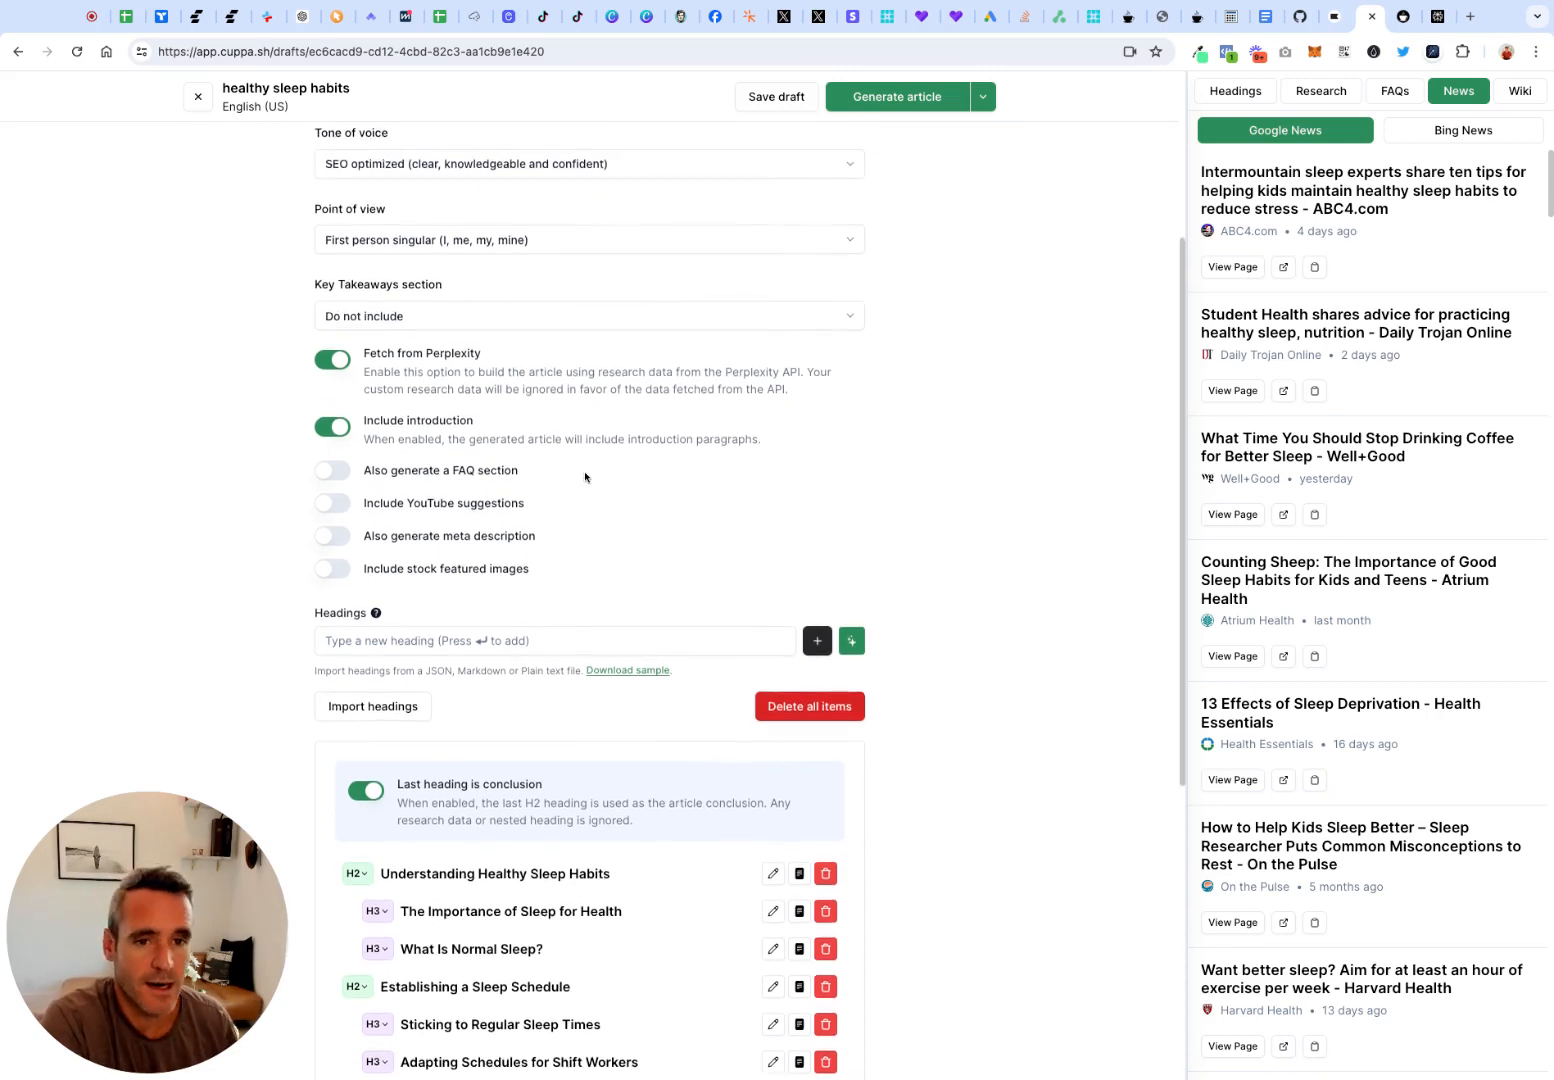
Examine the basic article settings, from the GPT version to the Perplexity and introduction options, against the outline of H2 and H3 headings
scroll(585, 476, "up", 1)
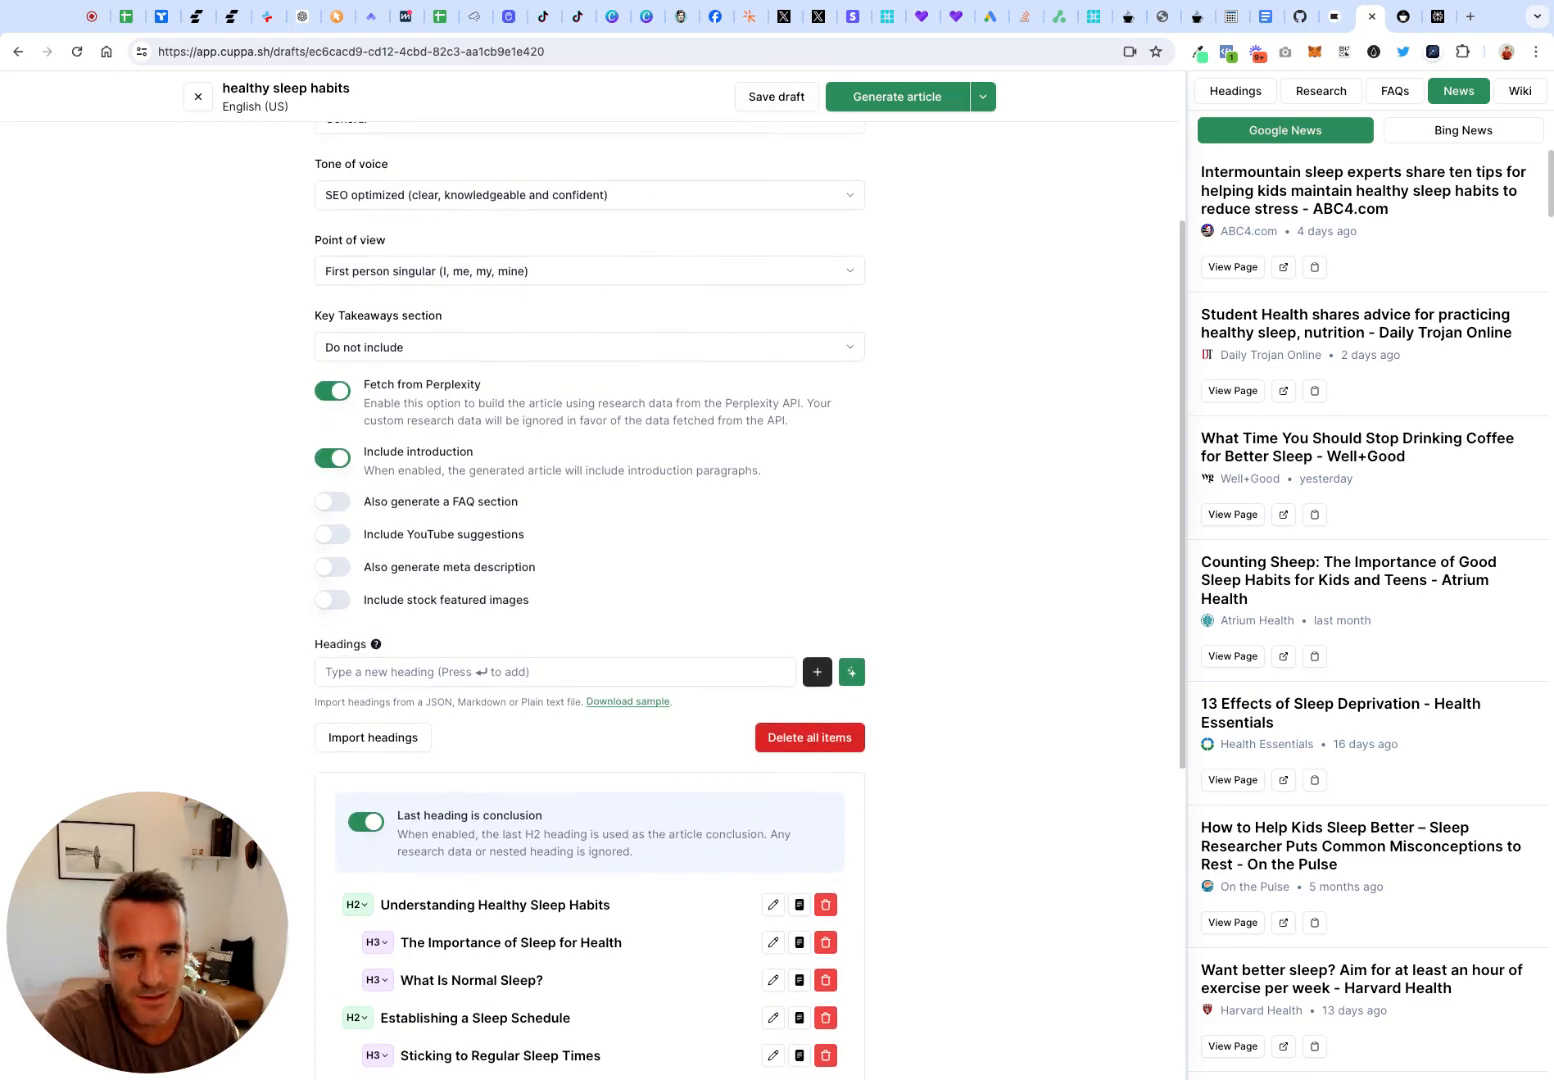
scroll(585, 476, "up", 1)
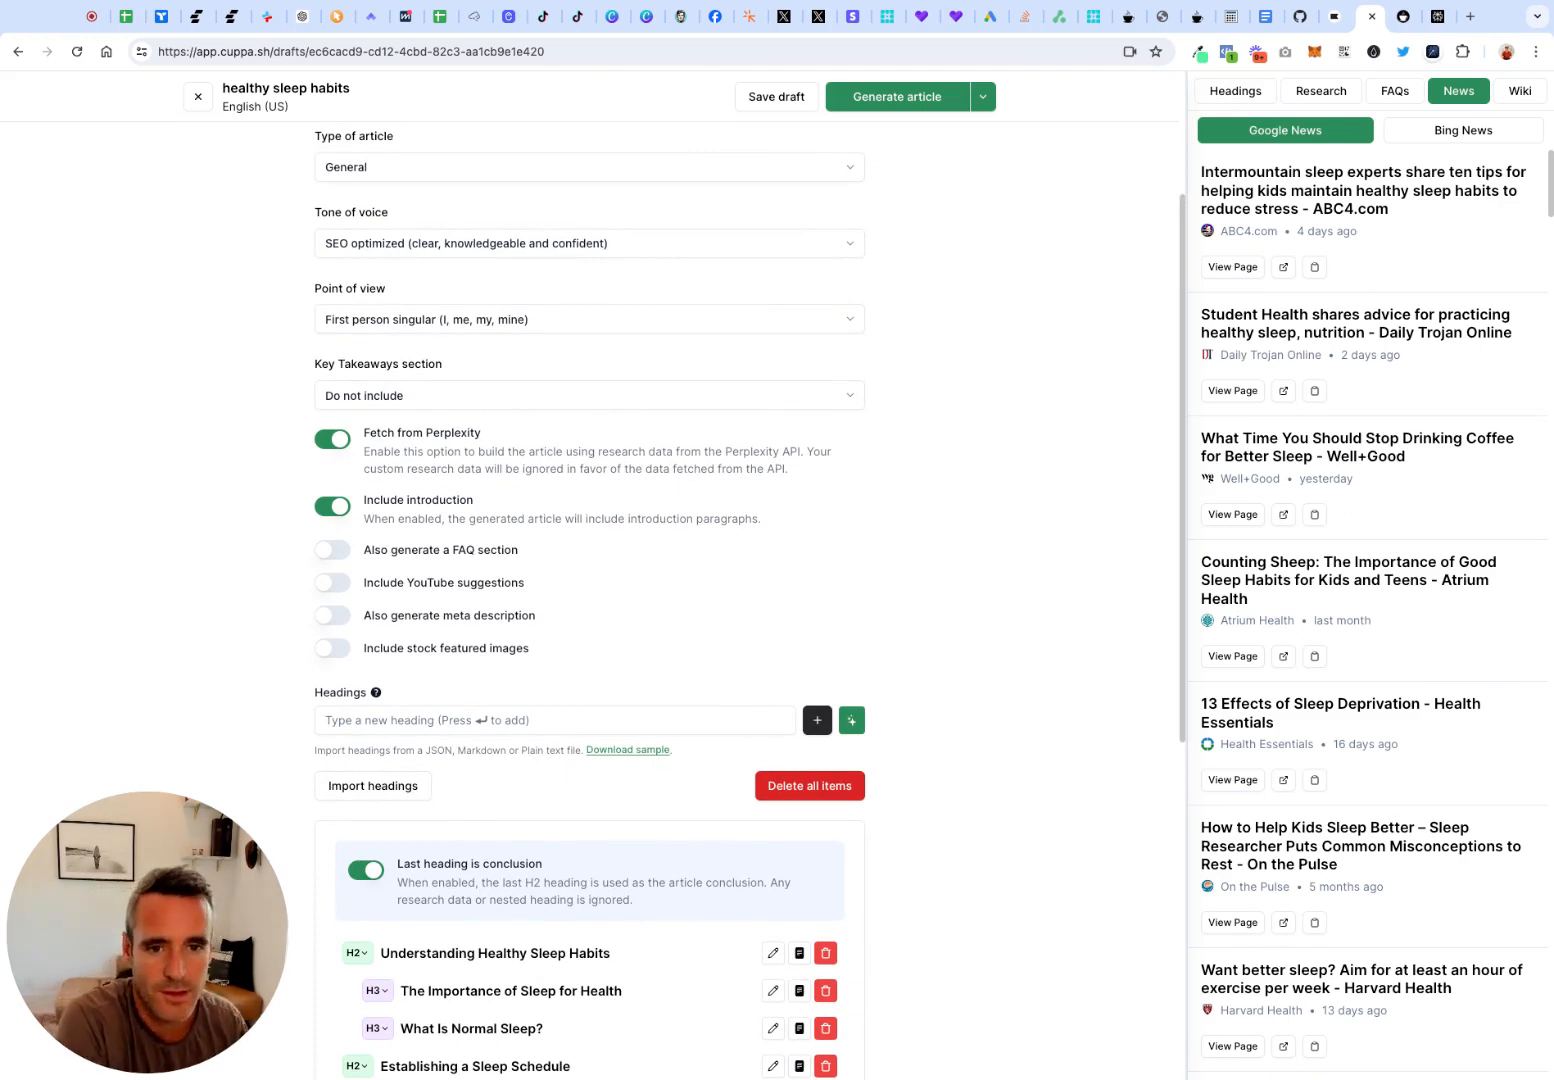
scroll(780, 583, "down", 1)
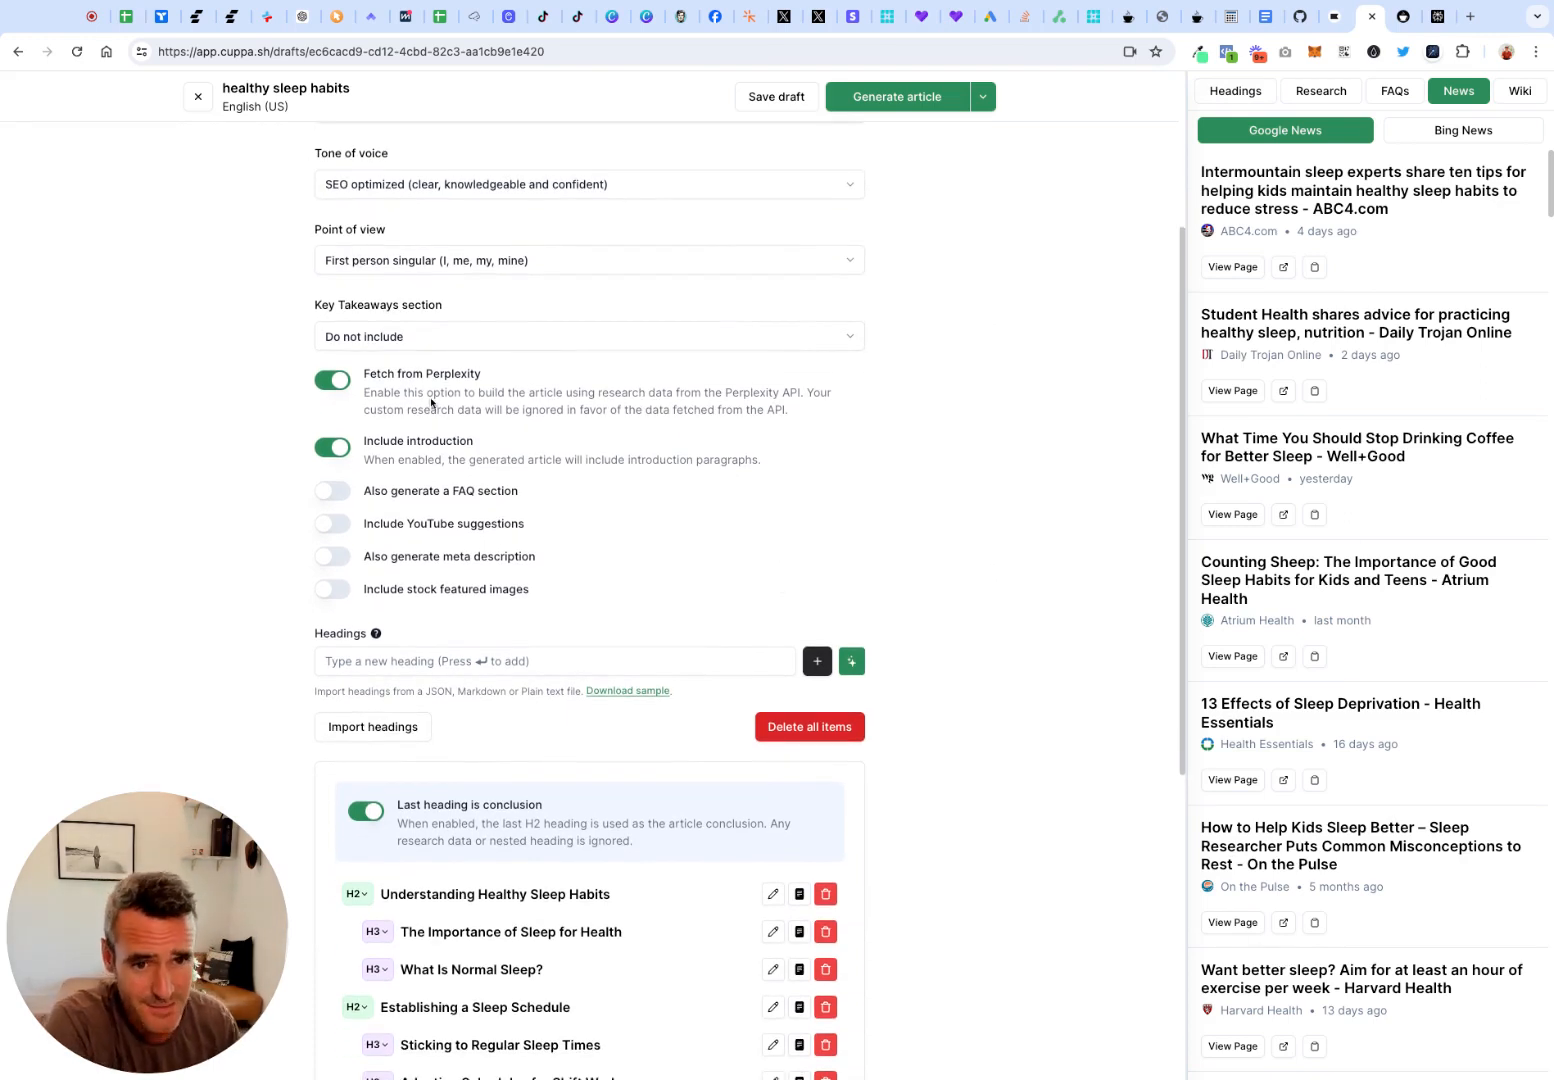
scroll(465, 478, "down", 1)
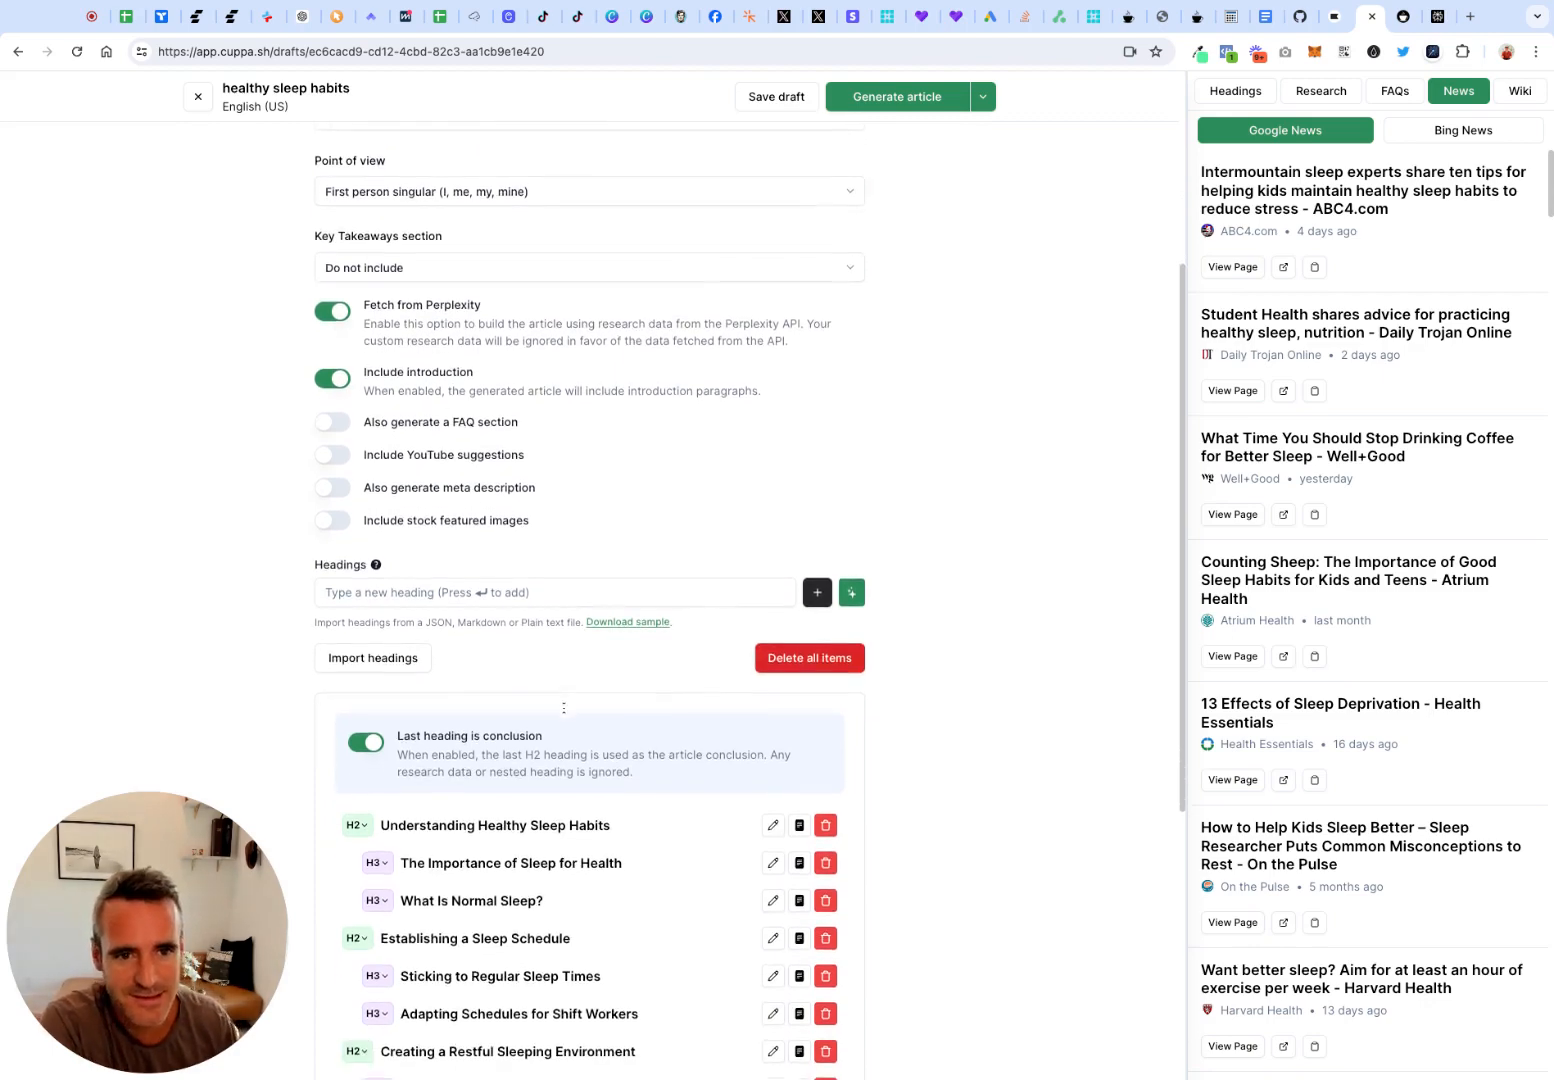
scroll(563, 707, "down", 3)
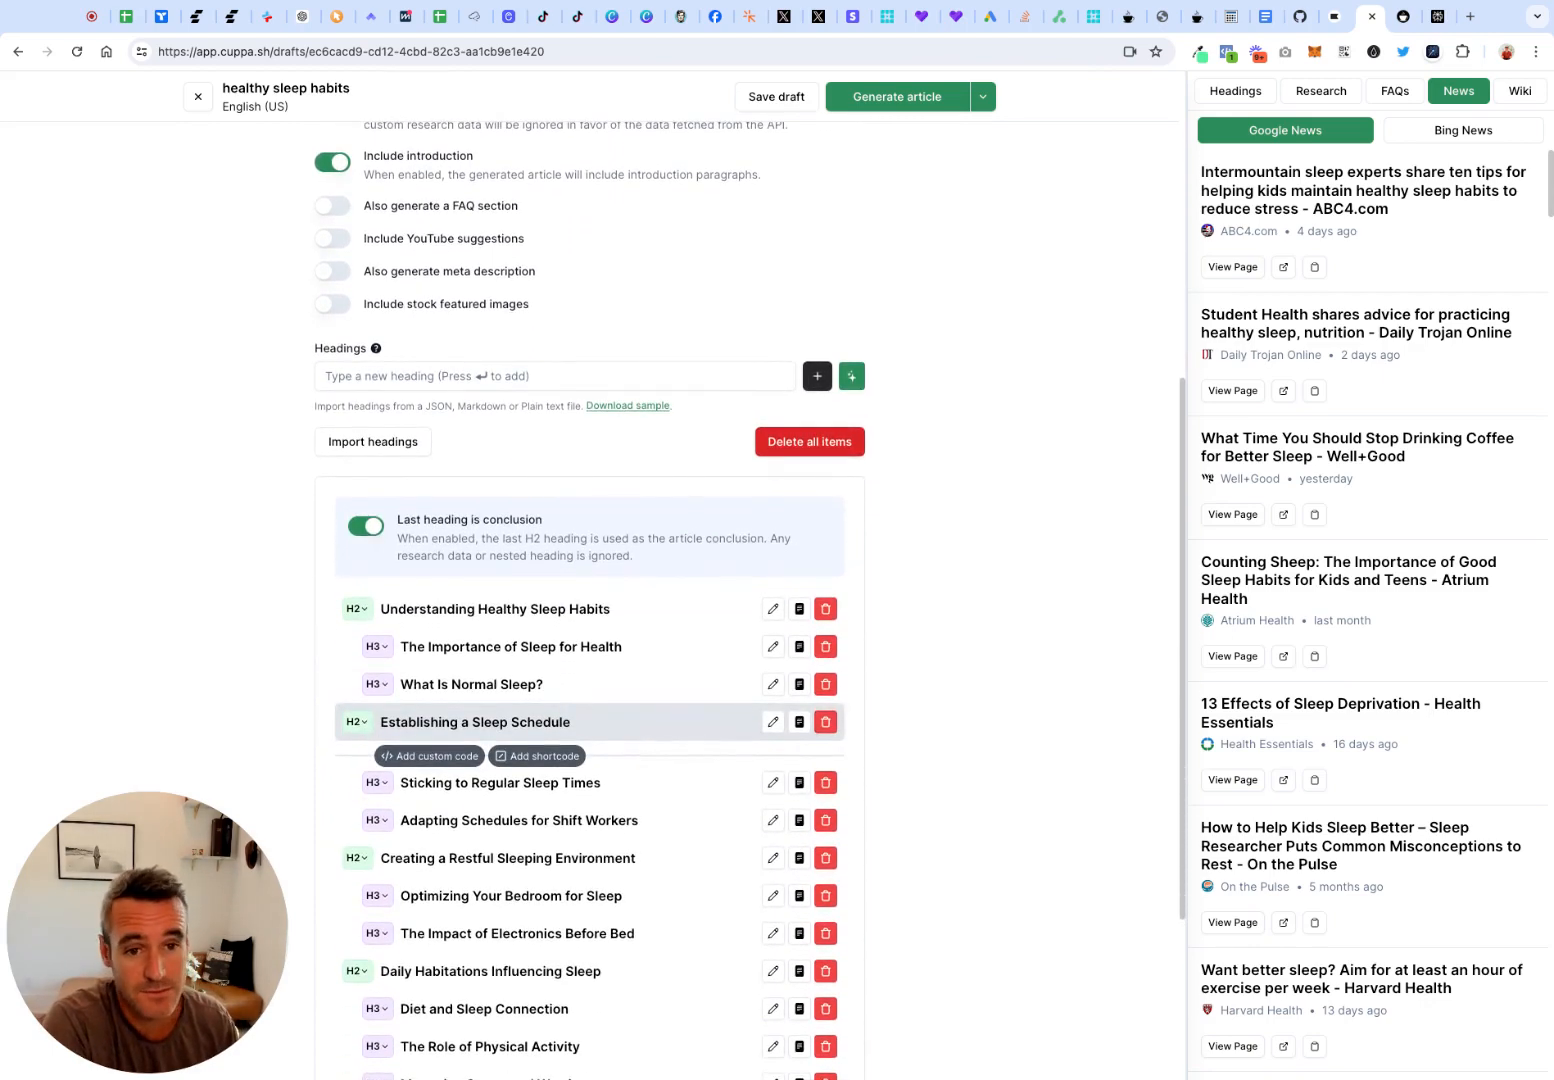
scroll(557, 715, "up", 1)
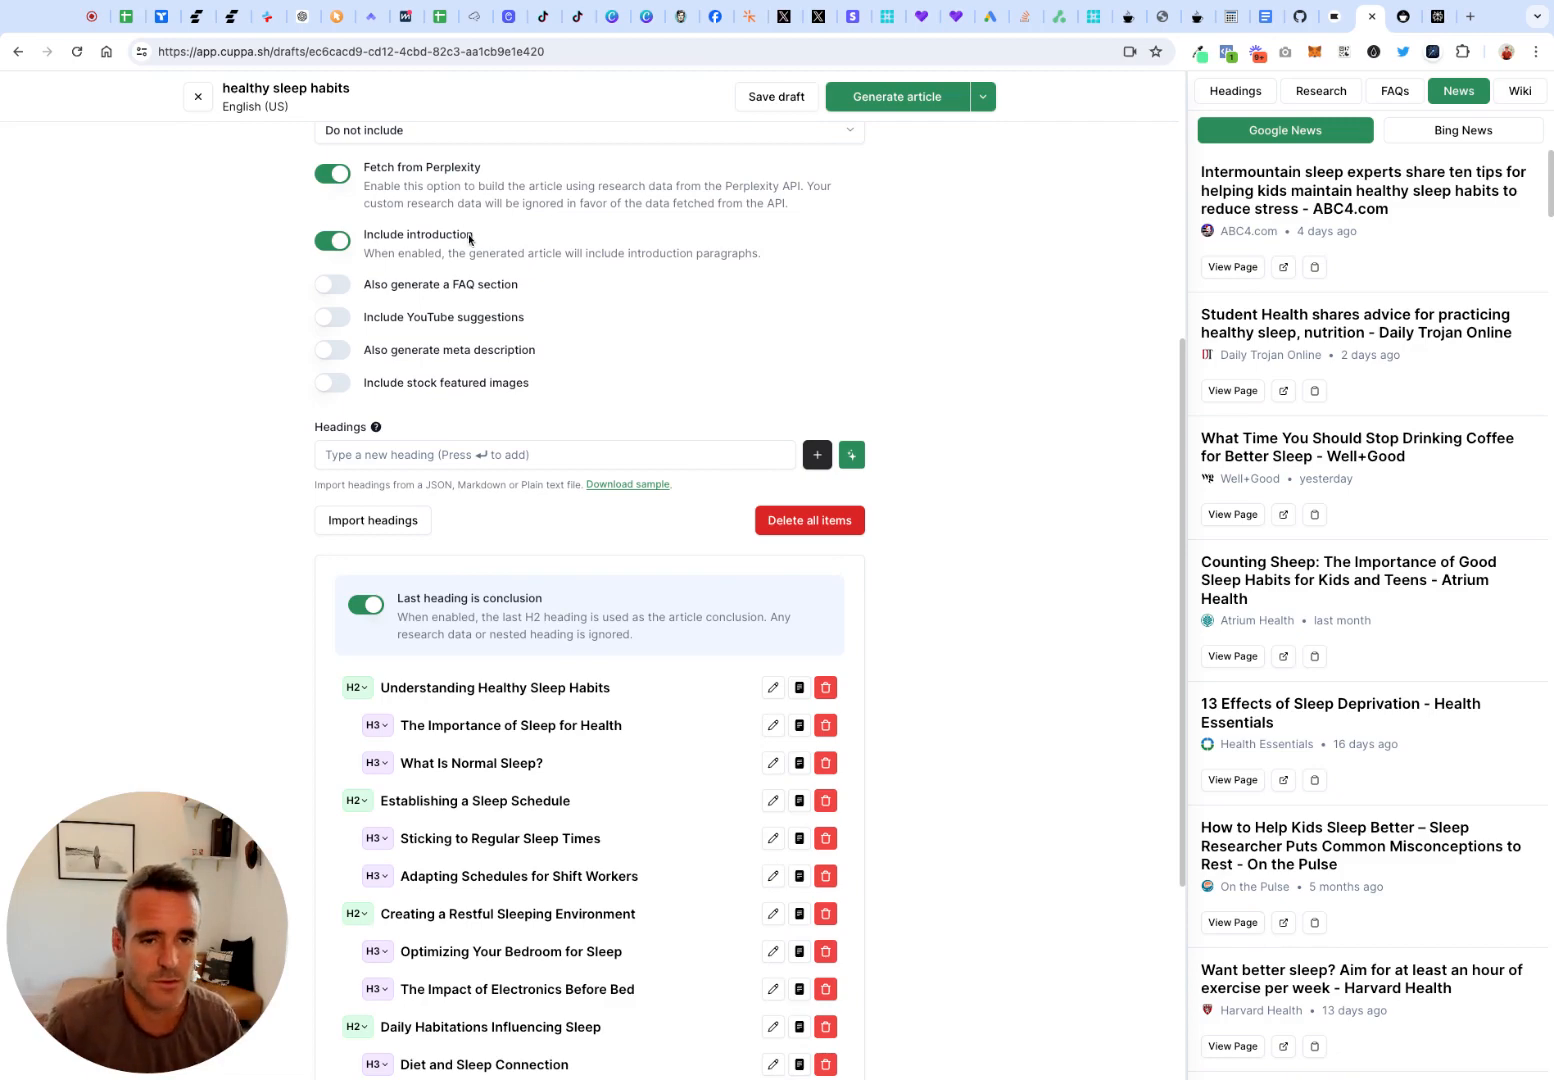
scroll(469, 238, "down", 1)
scroll(421, 277, "up", 1)
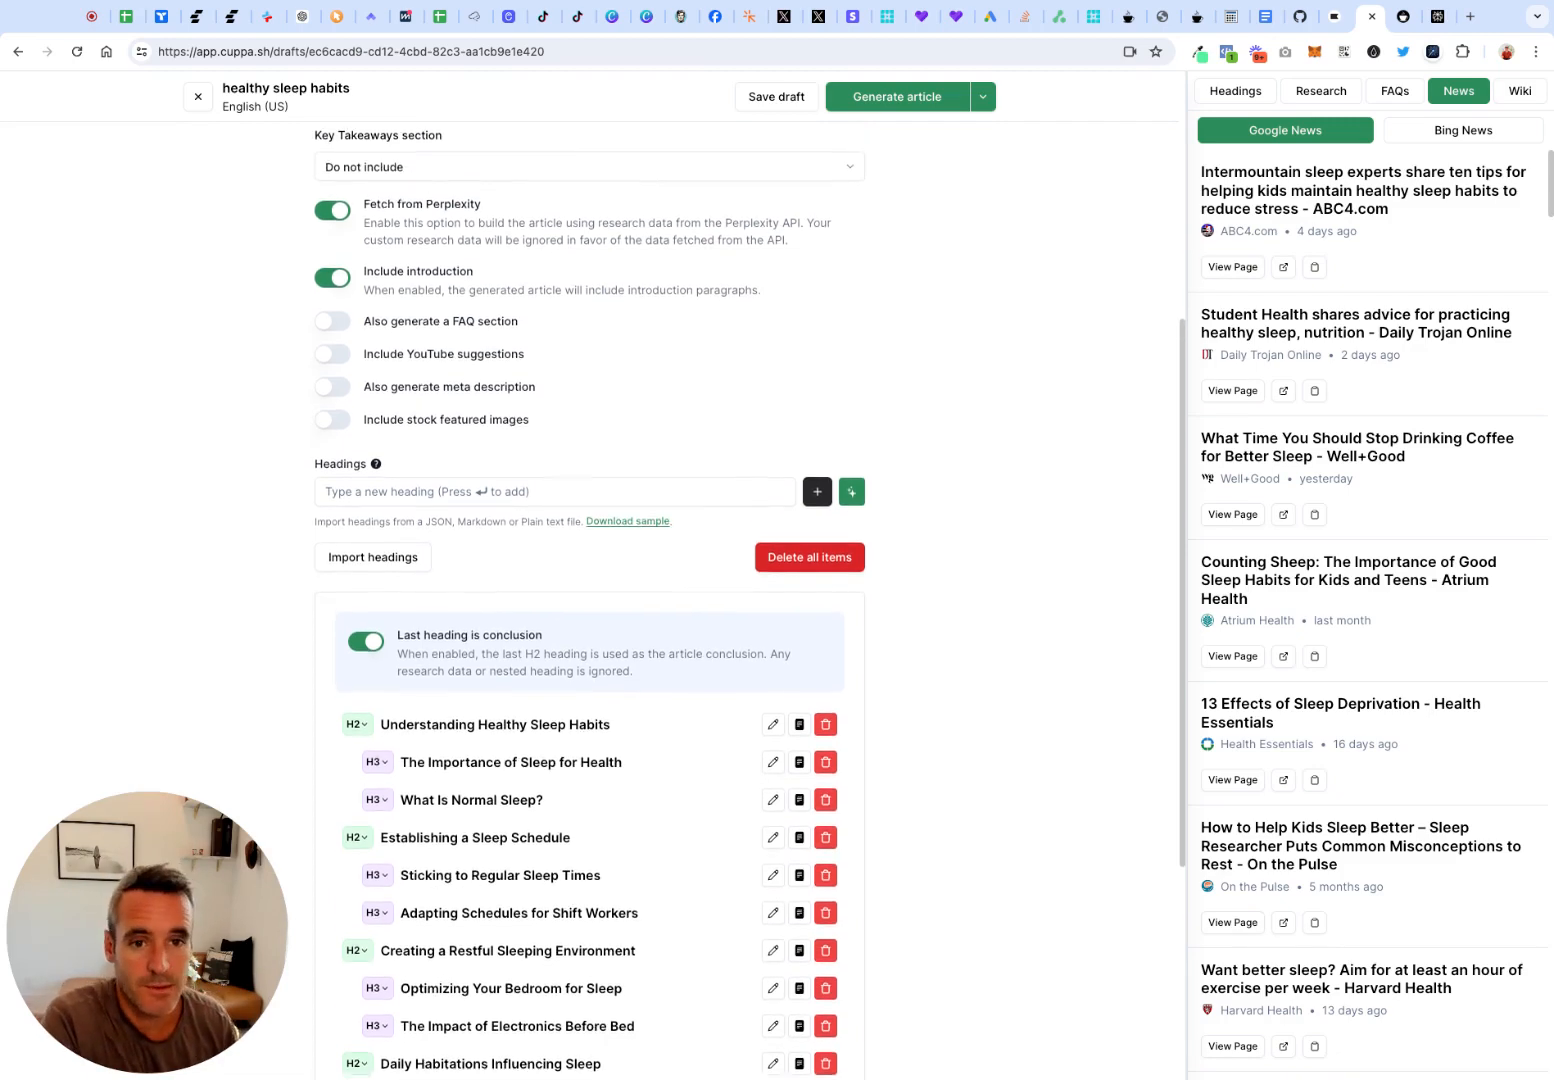
scroll(421, 276, "up", 3)
scroll(421, 276, "up", 2)
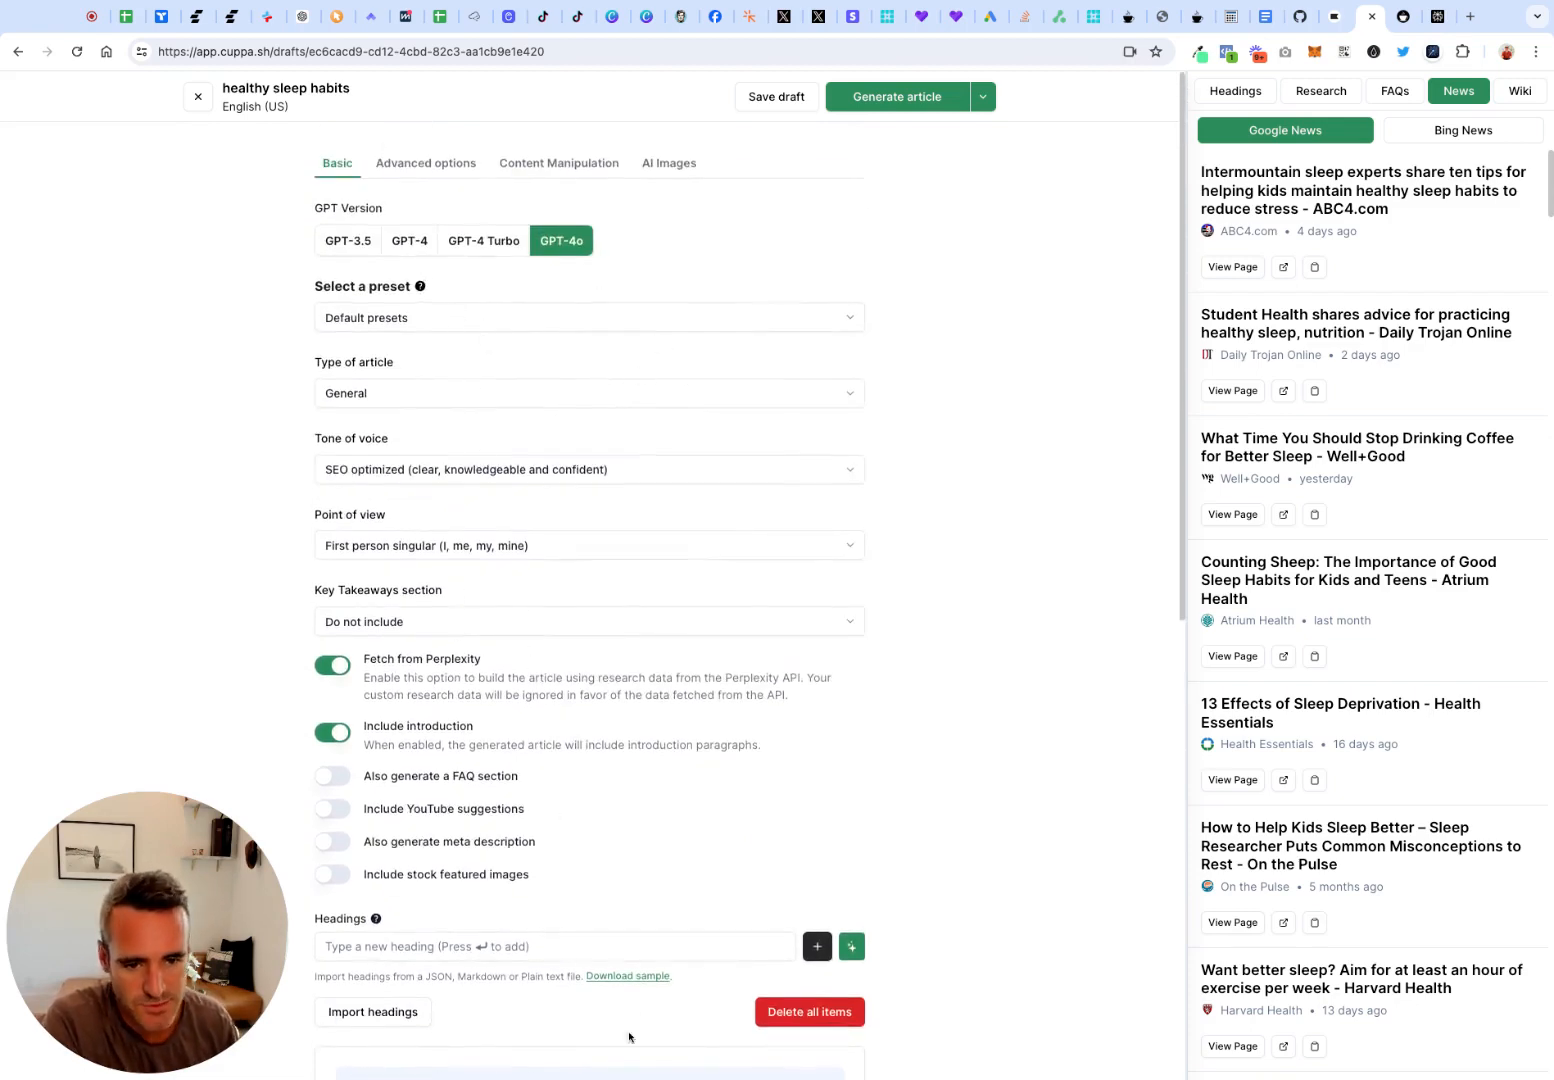
scroll(565, 845, "down", 5)
scroll(565, 845, "down", 2)
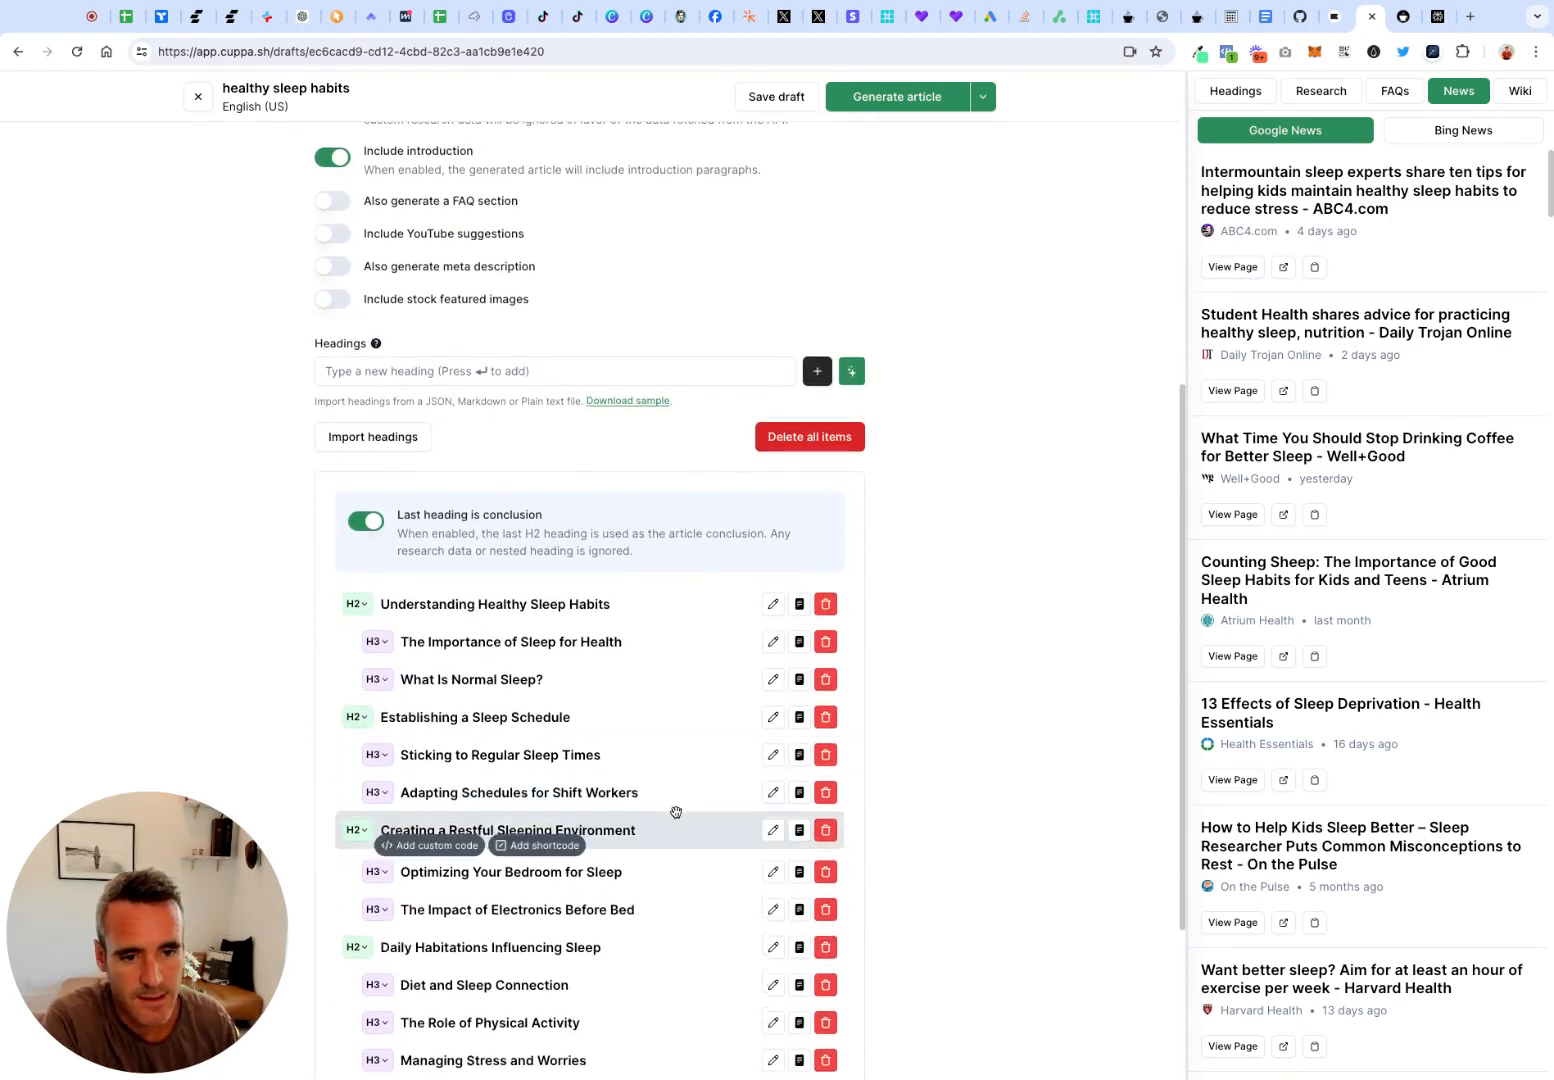
Add a new heading "Sleep 101" to the outline and move it above the Conclusion heading
scroll(676, 812, "down", 3)
scroll(409, 213, "up", 2)
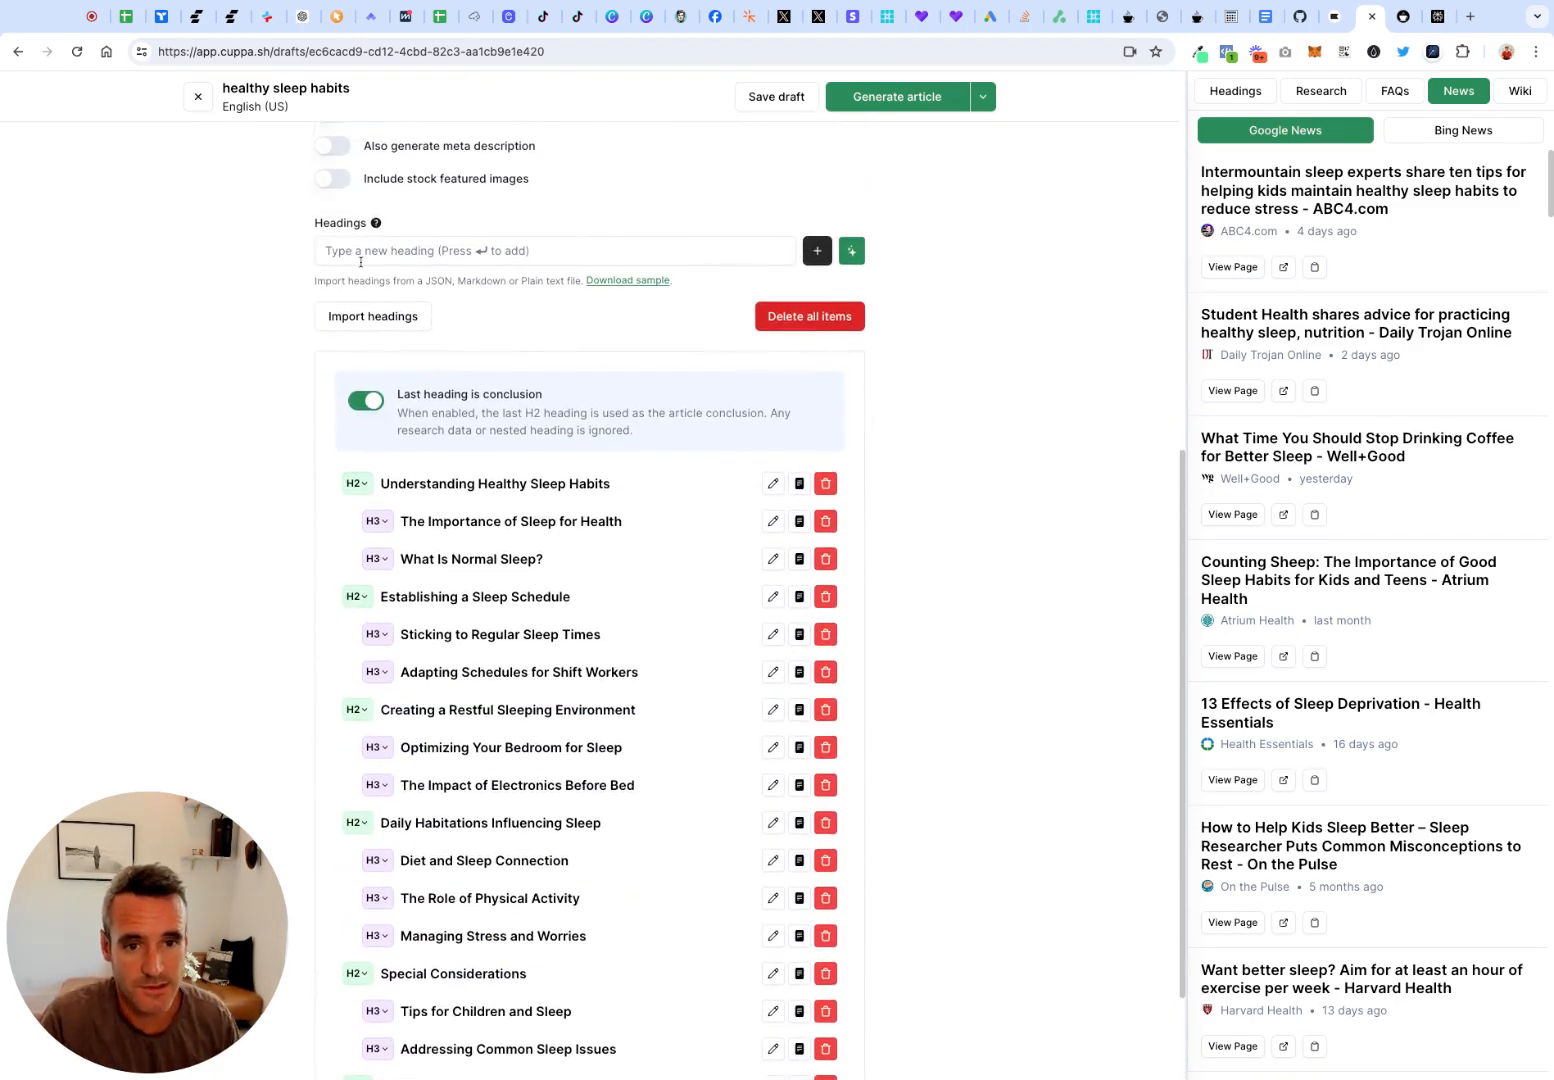
left_click(361, 259)
type("Sleep 101")
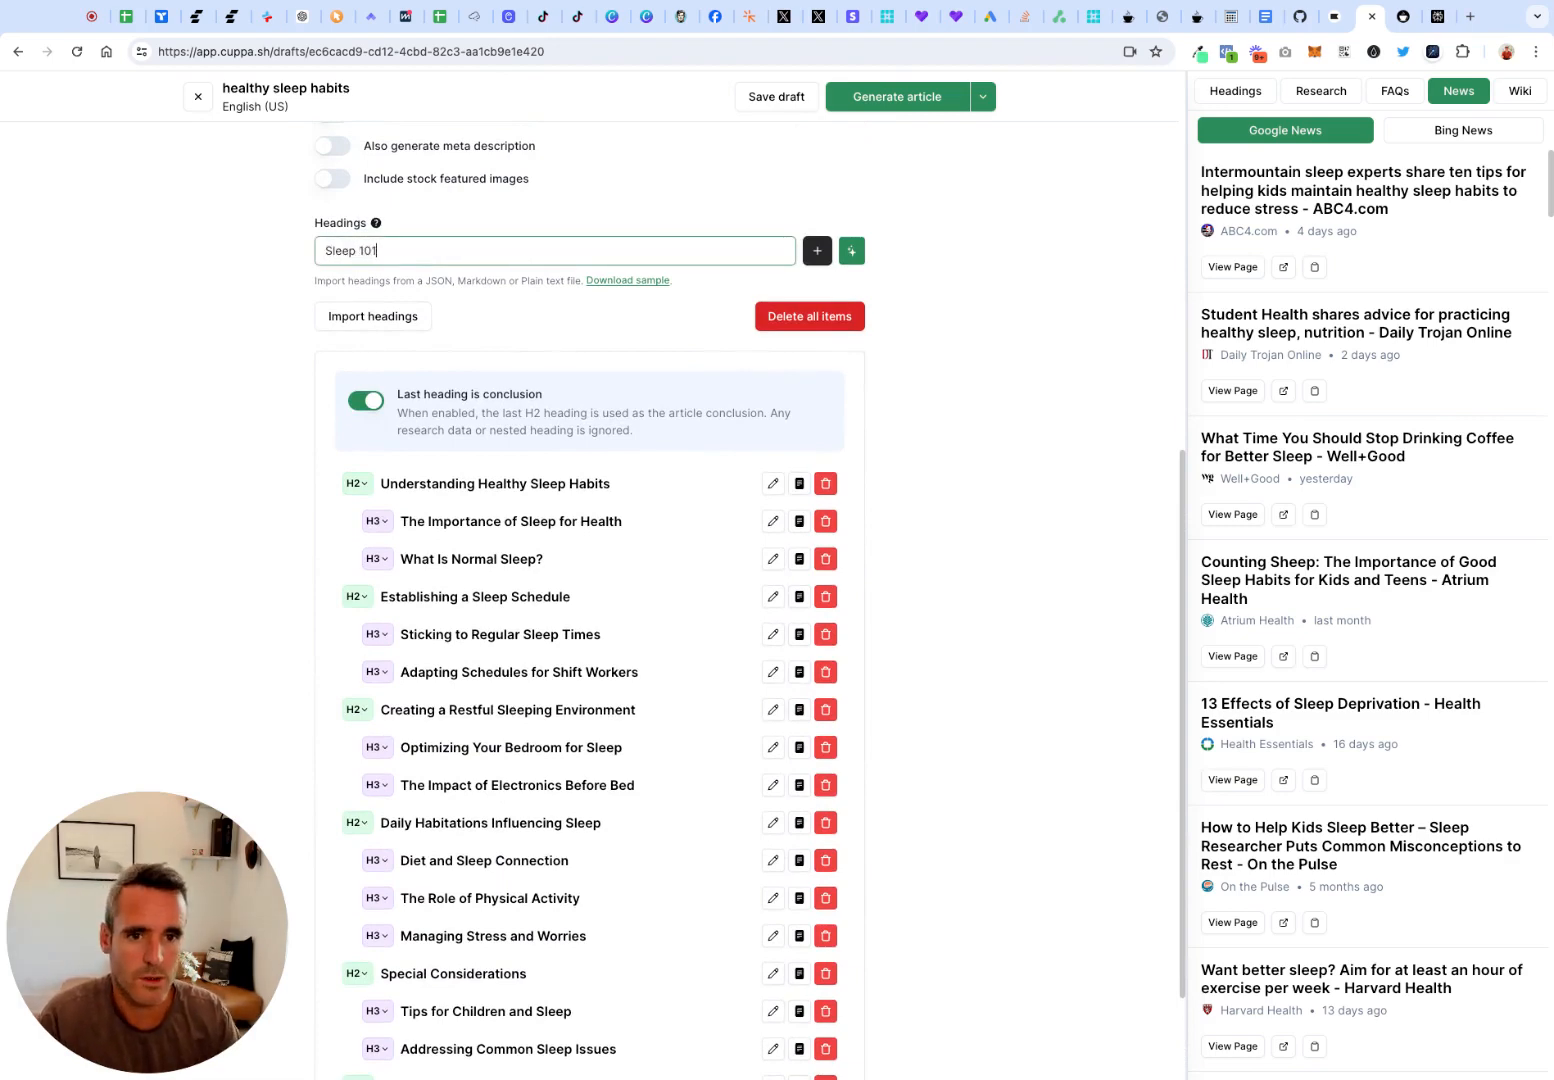
key("Return")
scroll(455, 755, "down", 2)
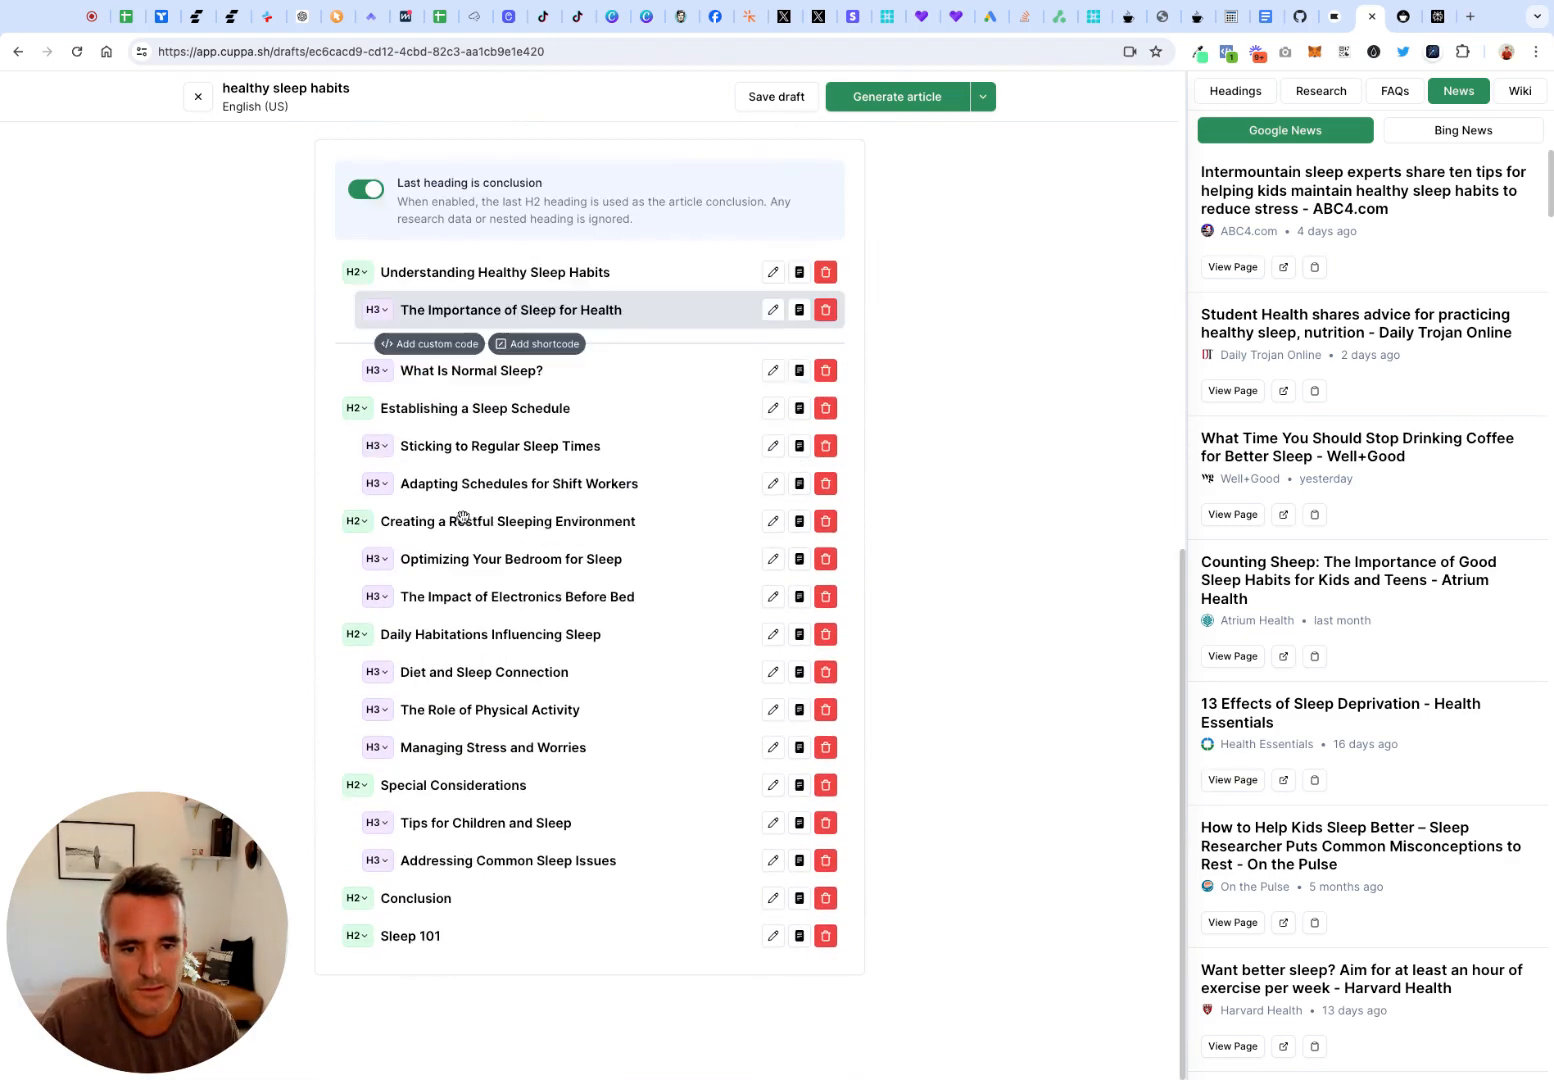
left_click_drag(453, 907, 452, 902)
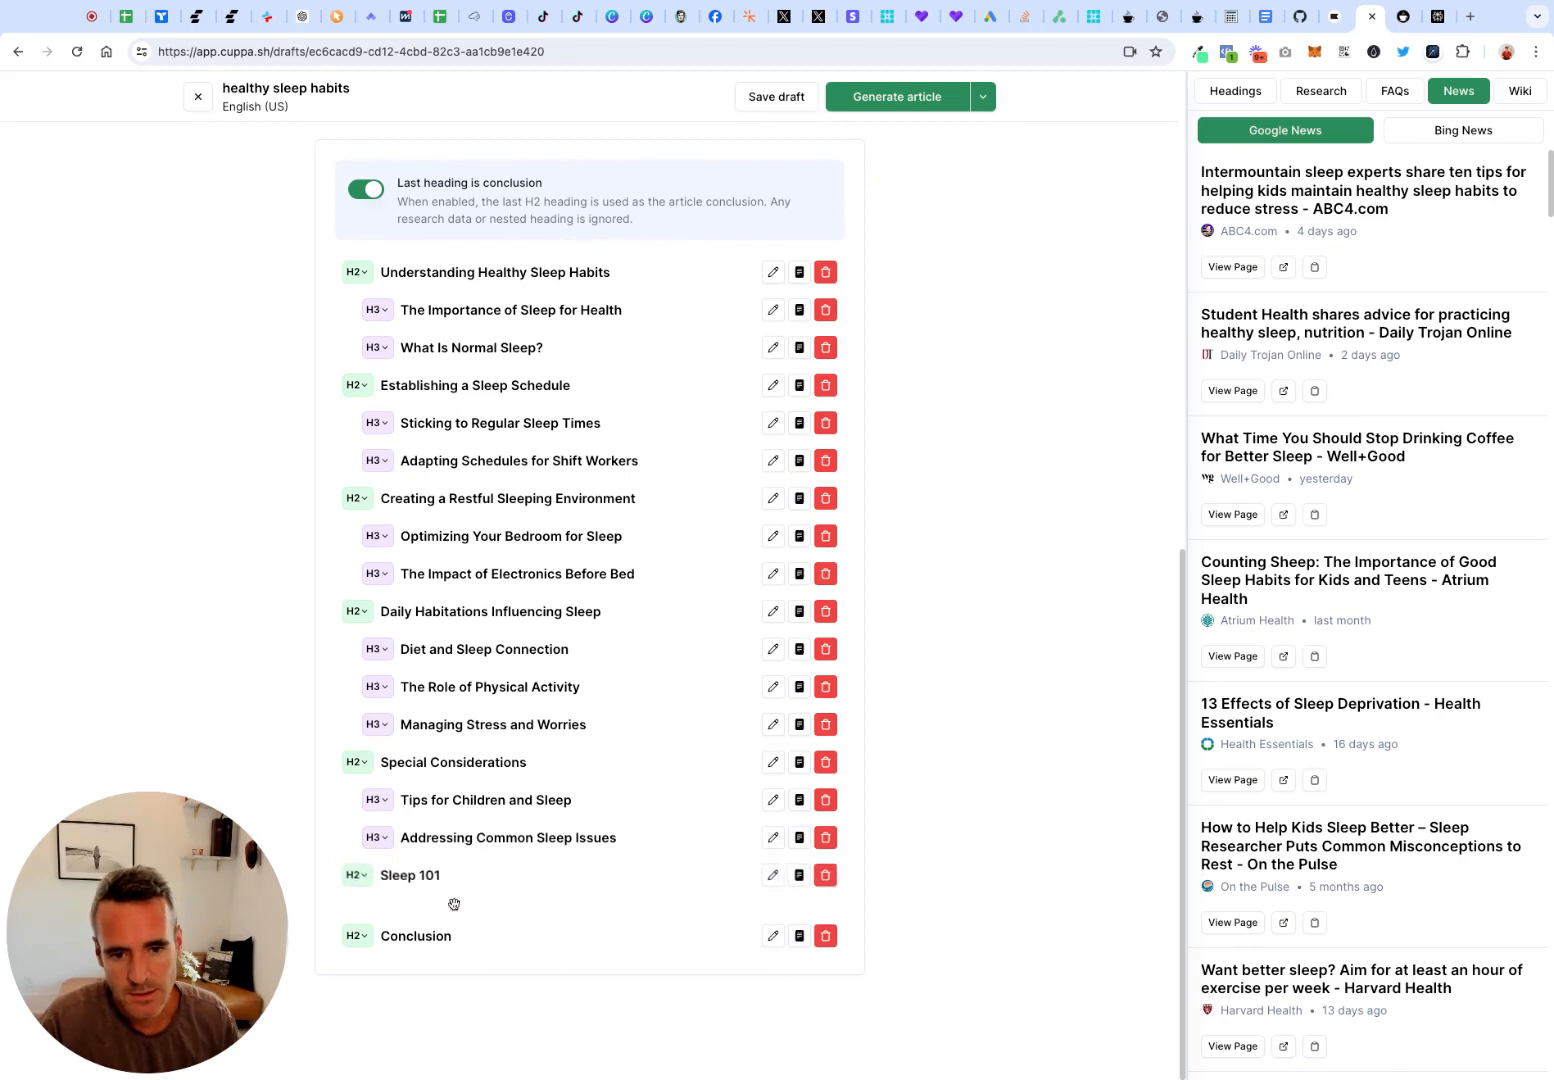
Try the Sleep 101 heading at levels H3 and H4, and return it to H2
left_click(356, 898)
left_click(358, 934)
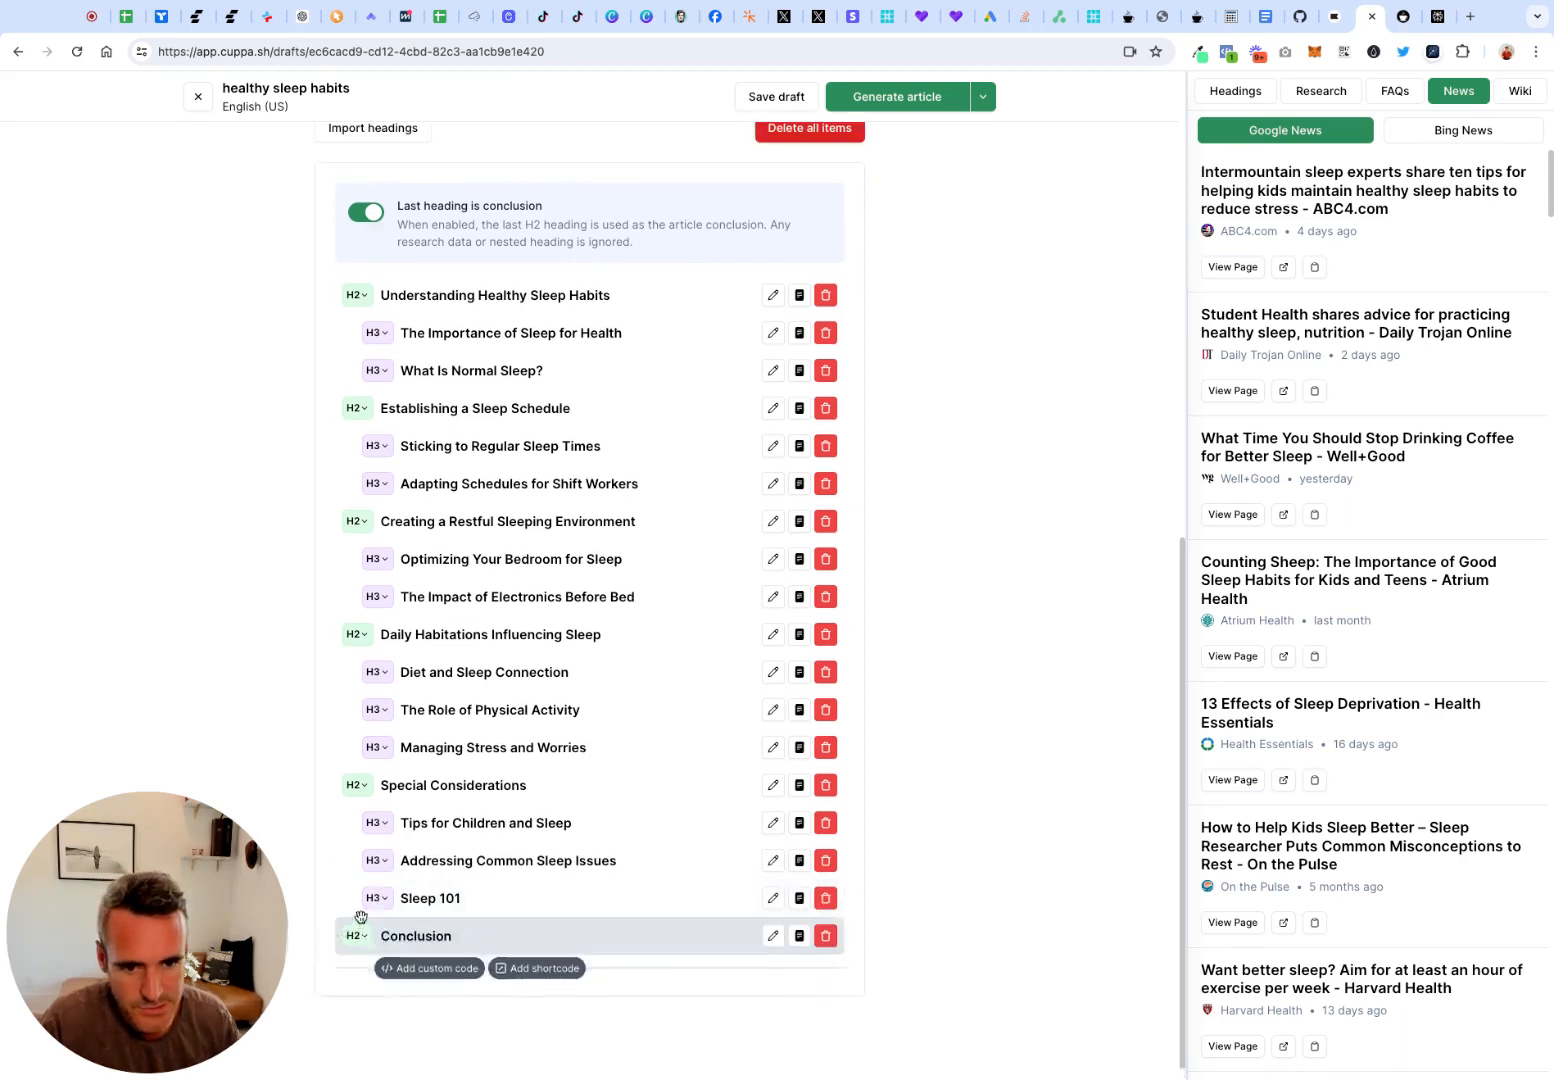
left_click(377, 898)
left_click(412, 933)
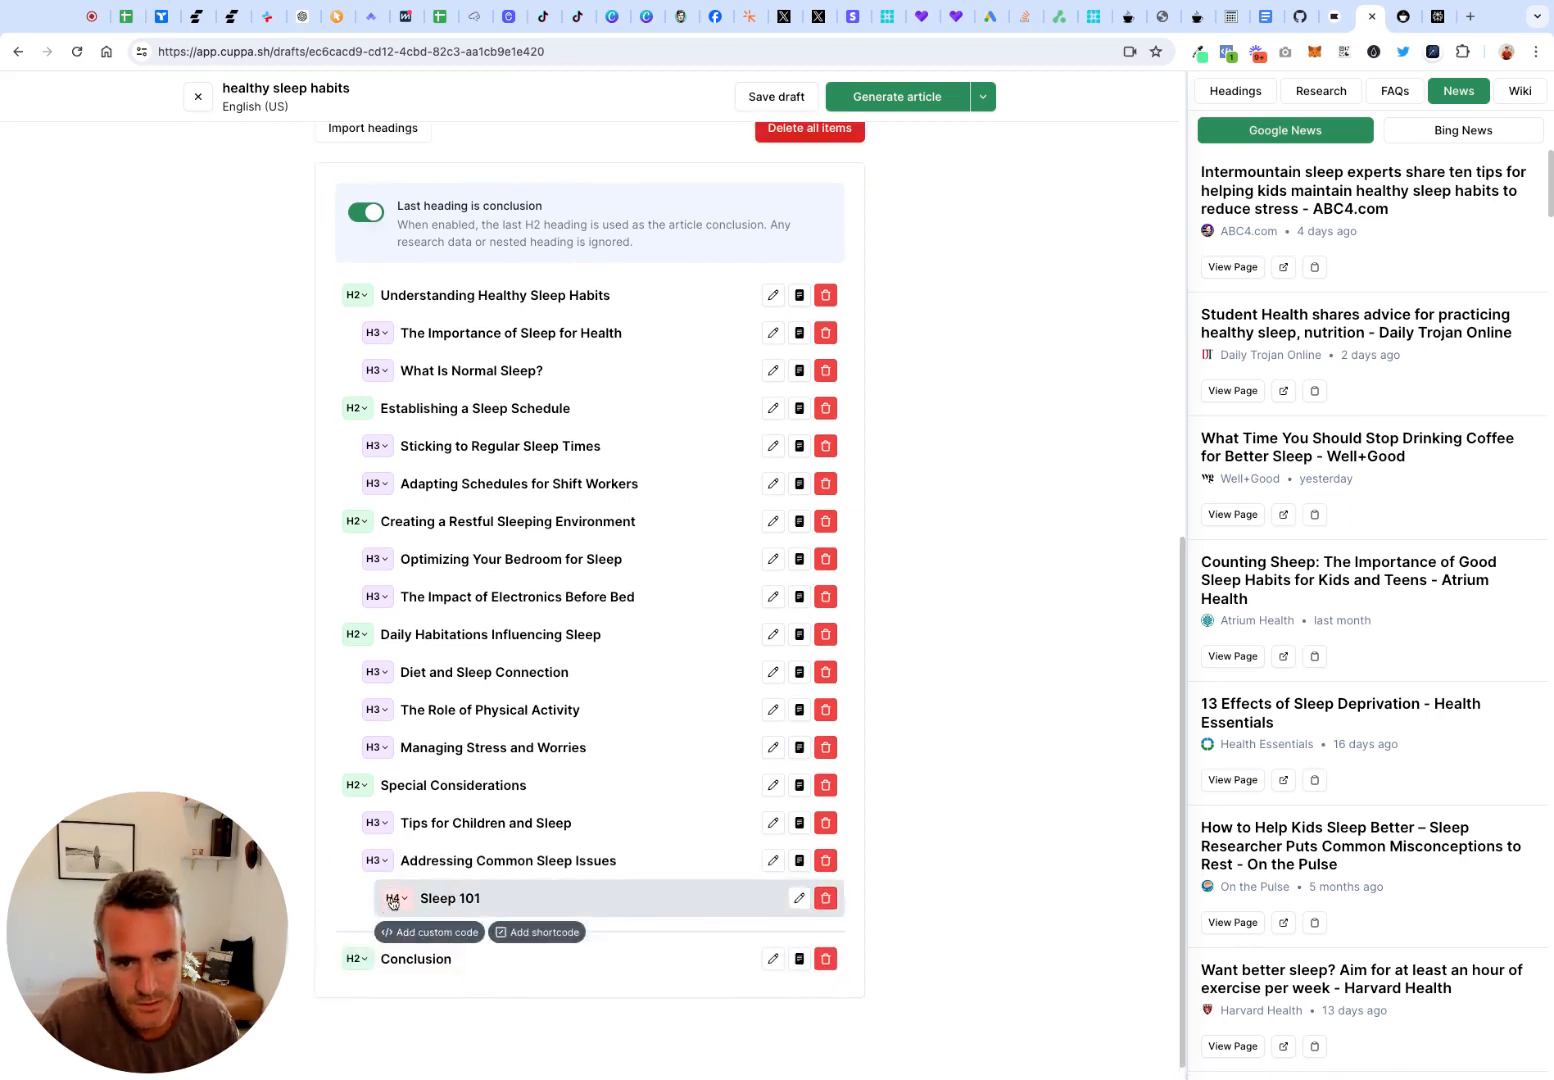
left_click(395, 898)
left_click(362, 933)
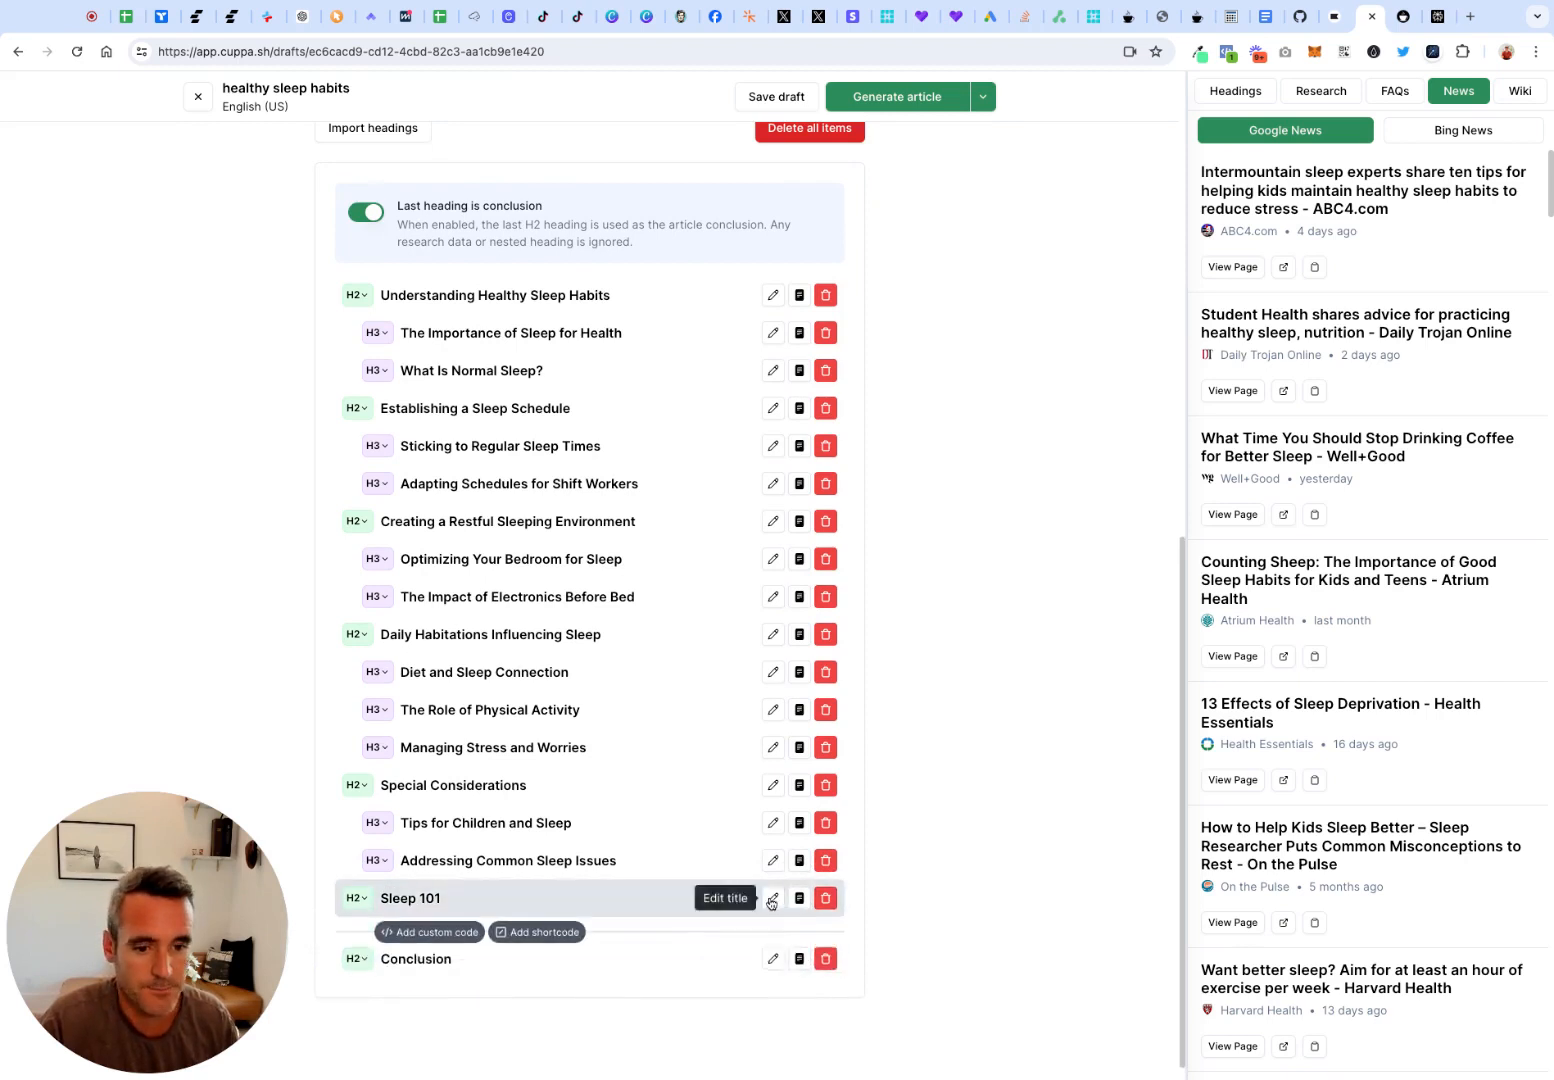
Rename the Sleep 101 heading to "Sleep 101 - Lets Sleep!"
left_click(773, 898)
type("-")
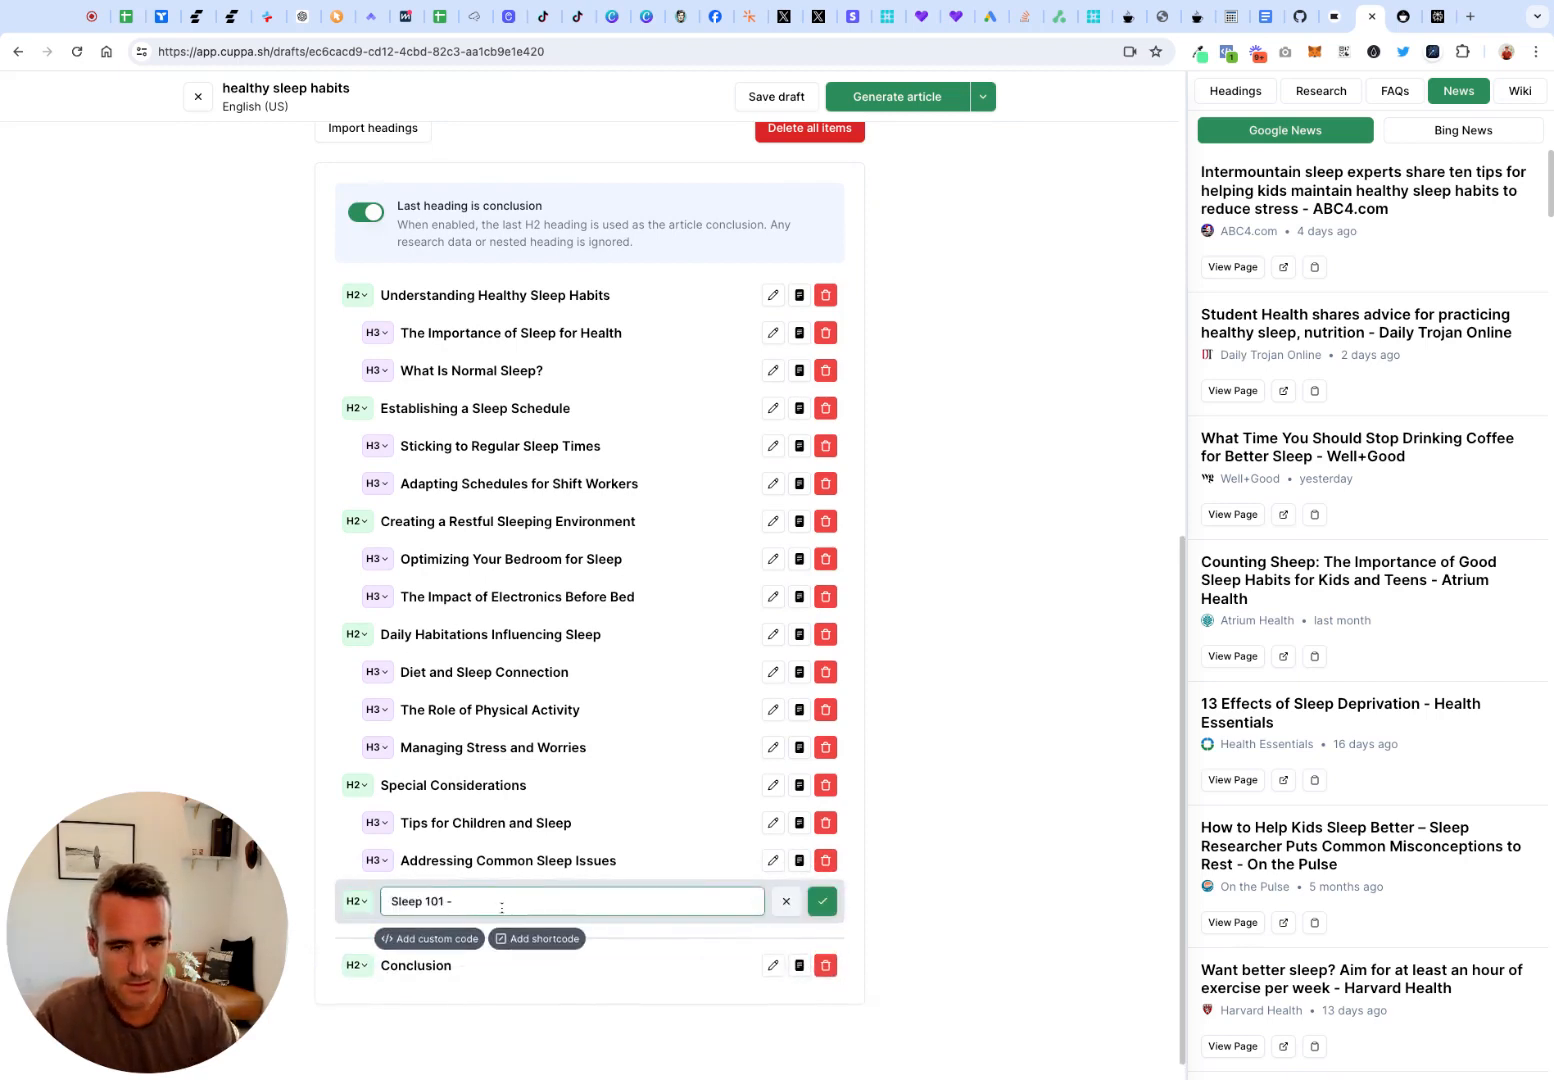
type(" Lets Sleep")
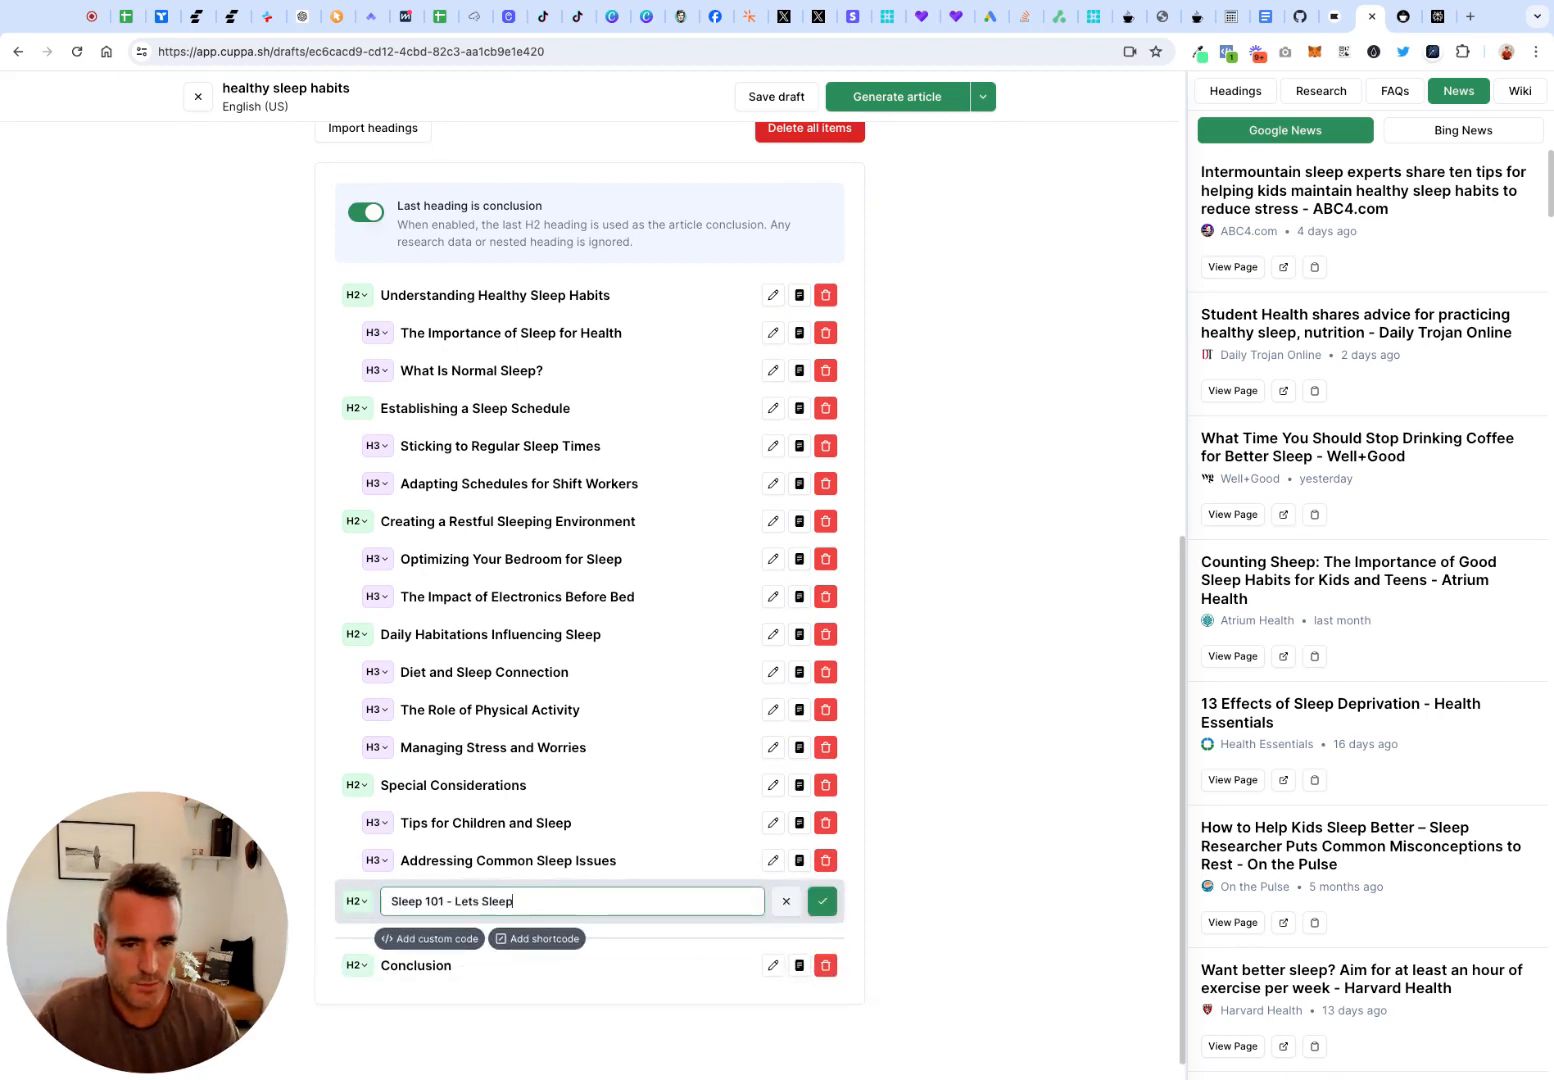
type("!")
key("Return")
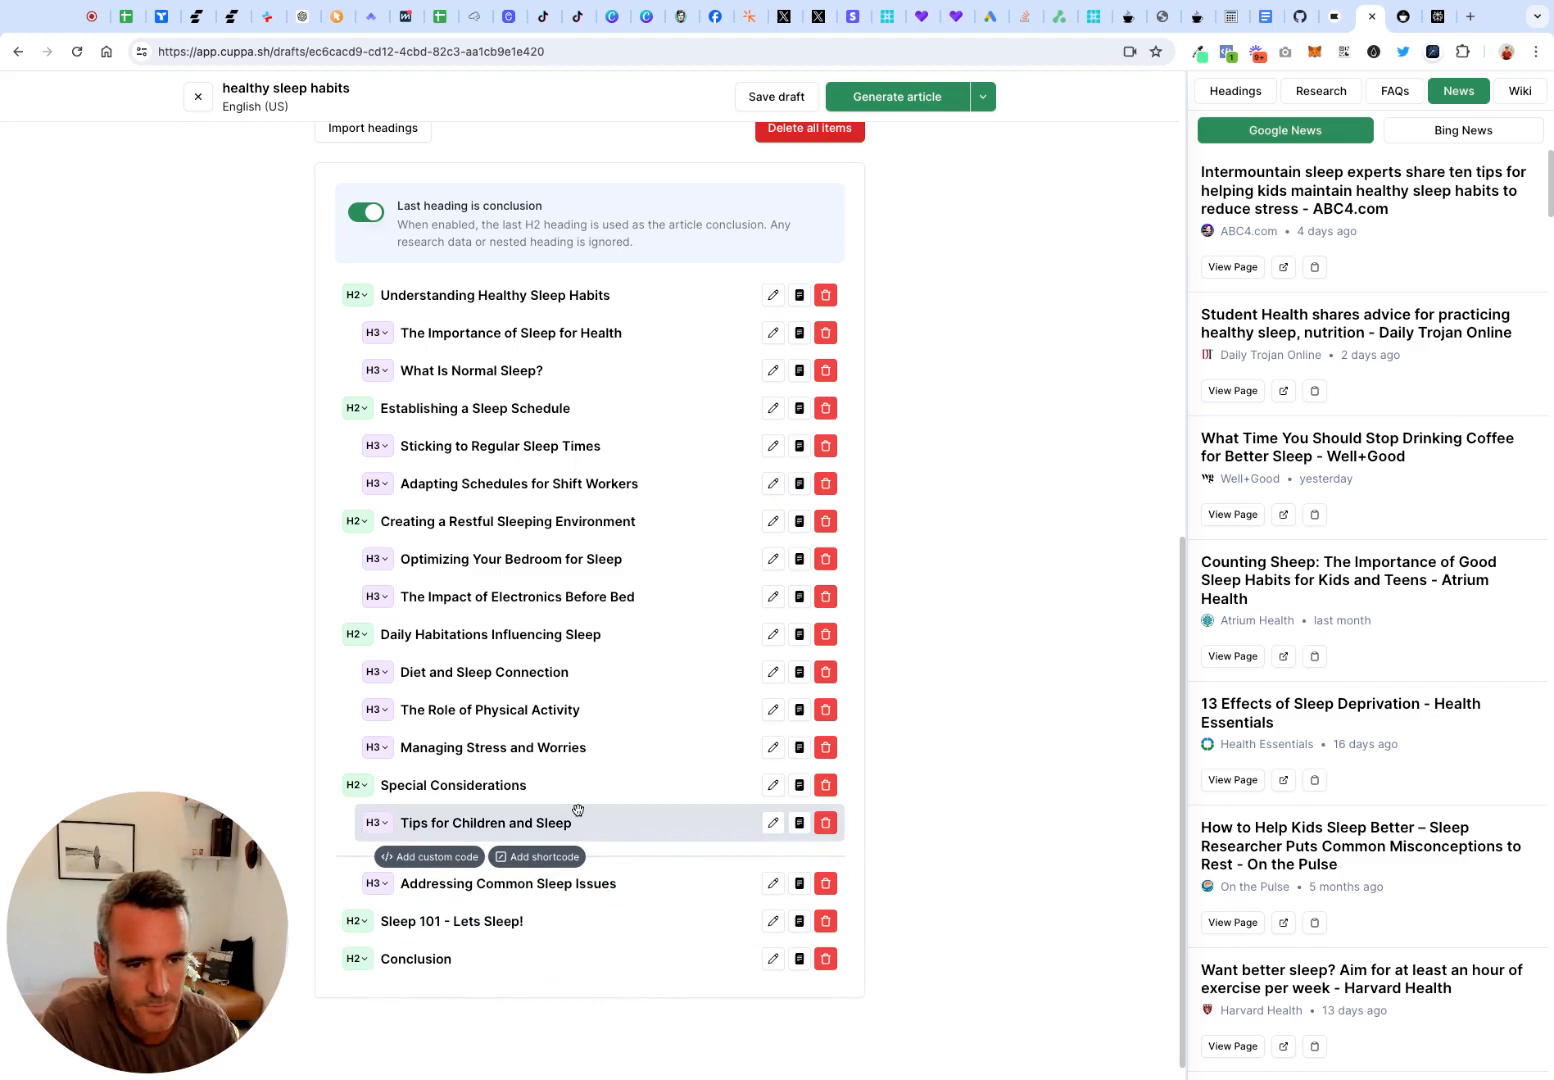
Add a shortcode below the "Sticking to Regular Sleep Times" heading with the content "[affilitable = 1067786"
scroll(578, 810, "up", 1)
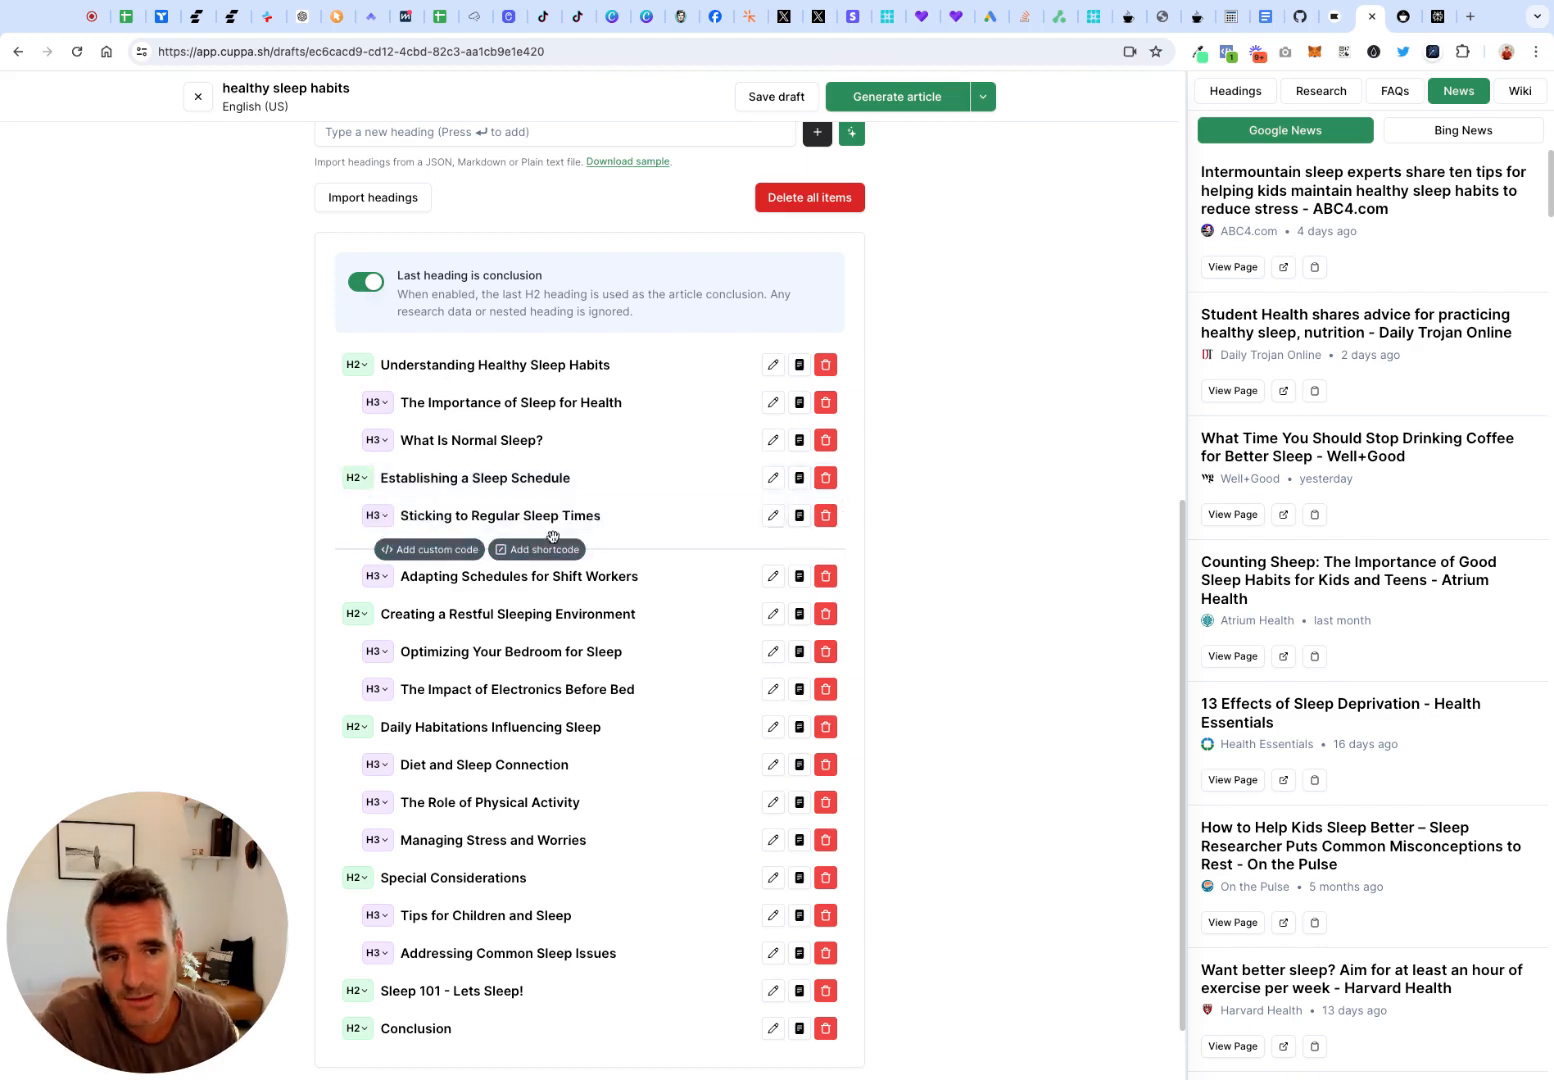
left_click(545, 549)
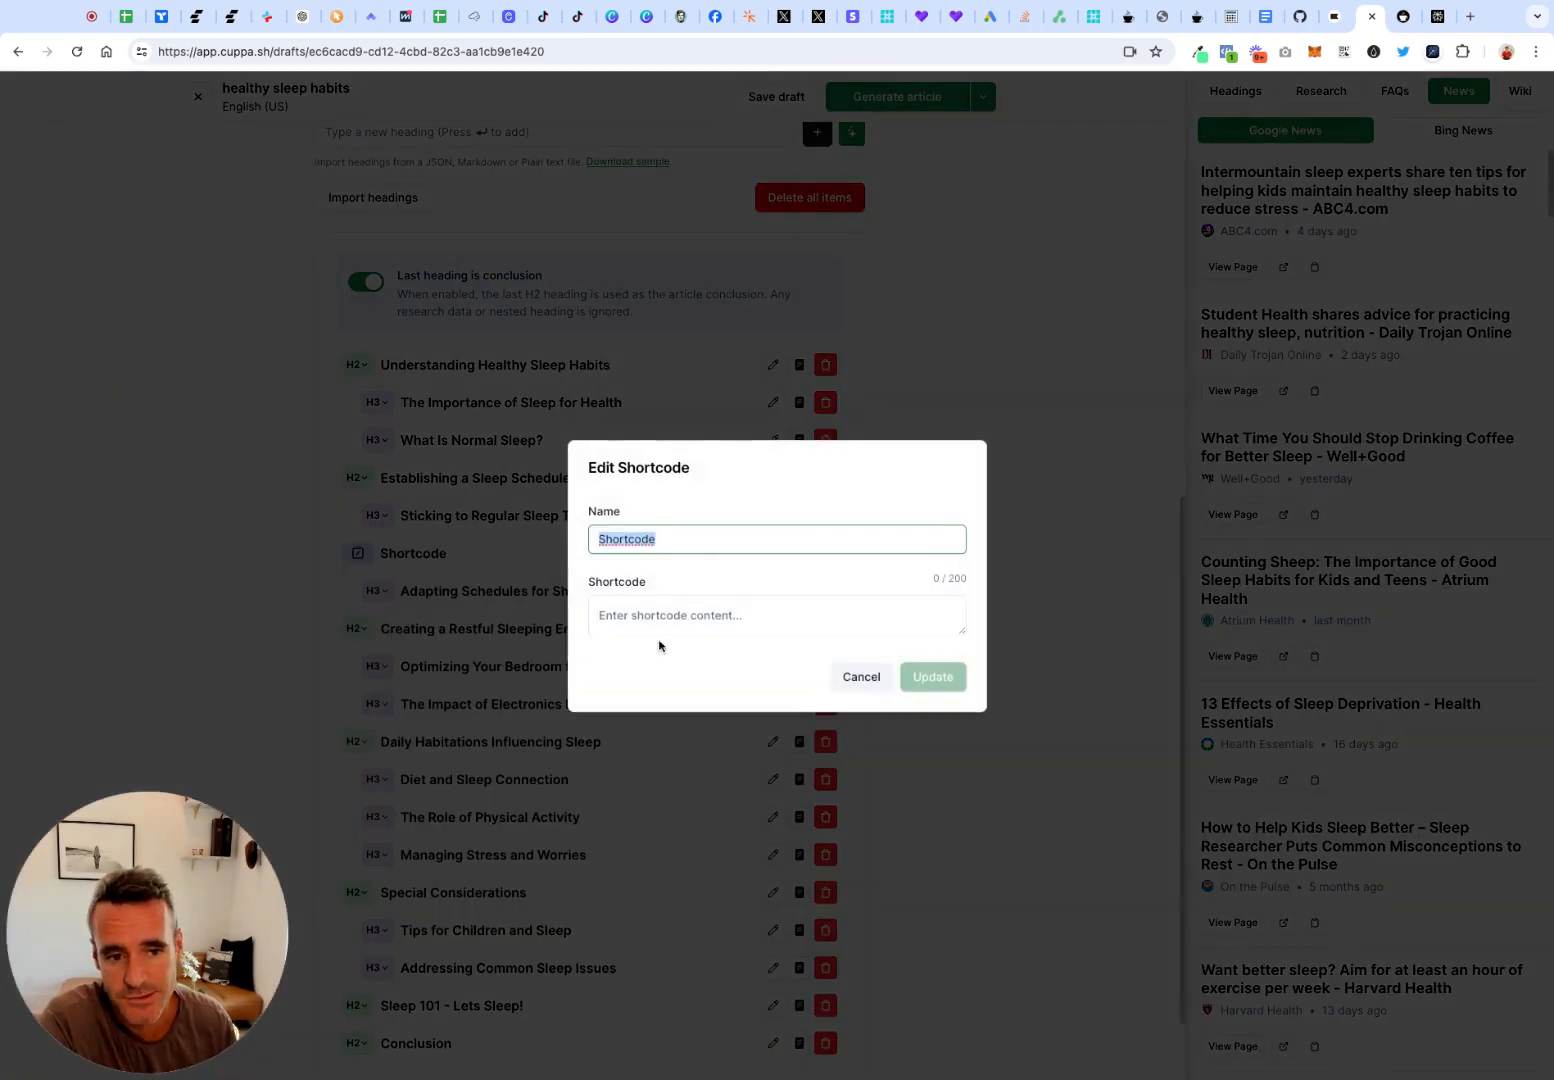
left_click(659, 619)
type("[aff")
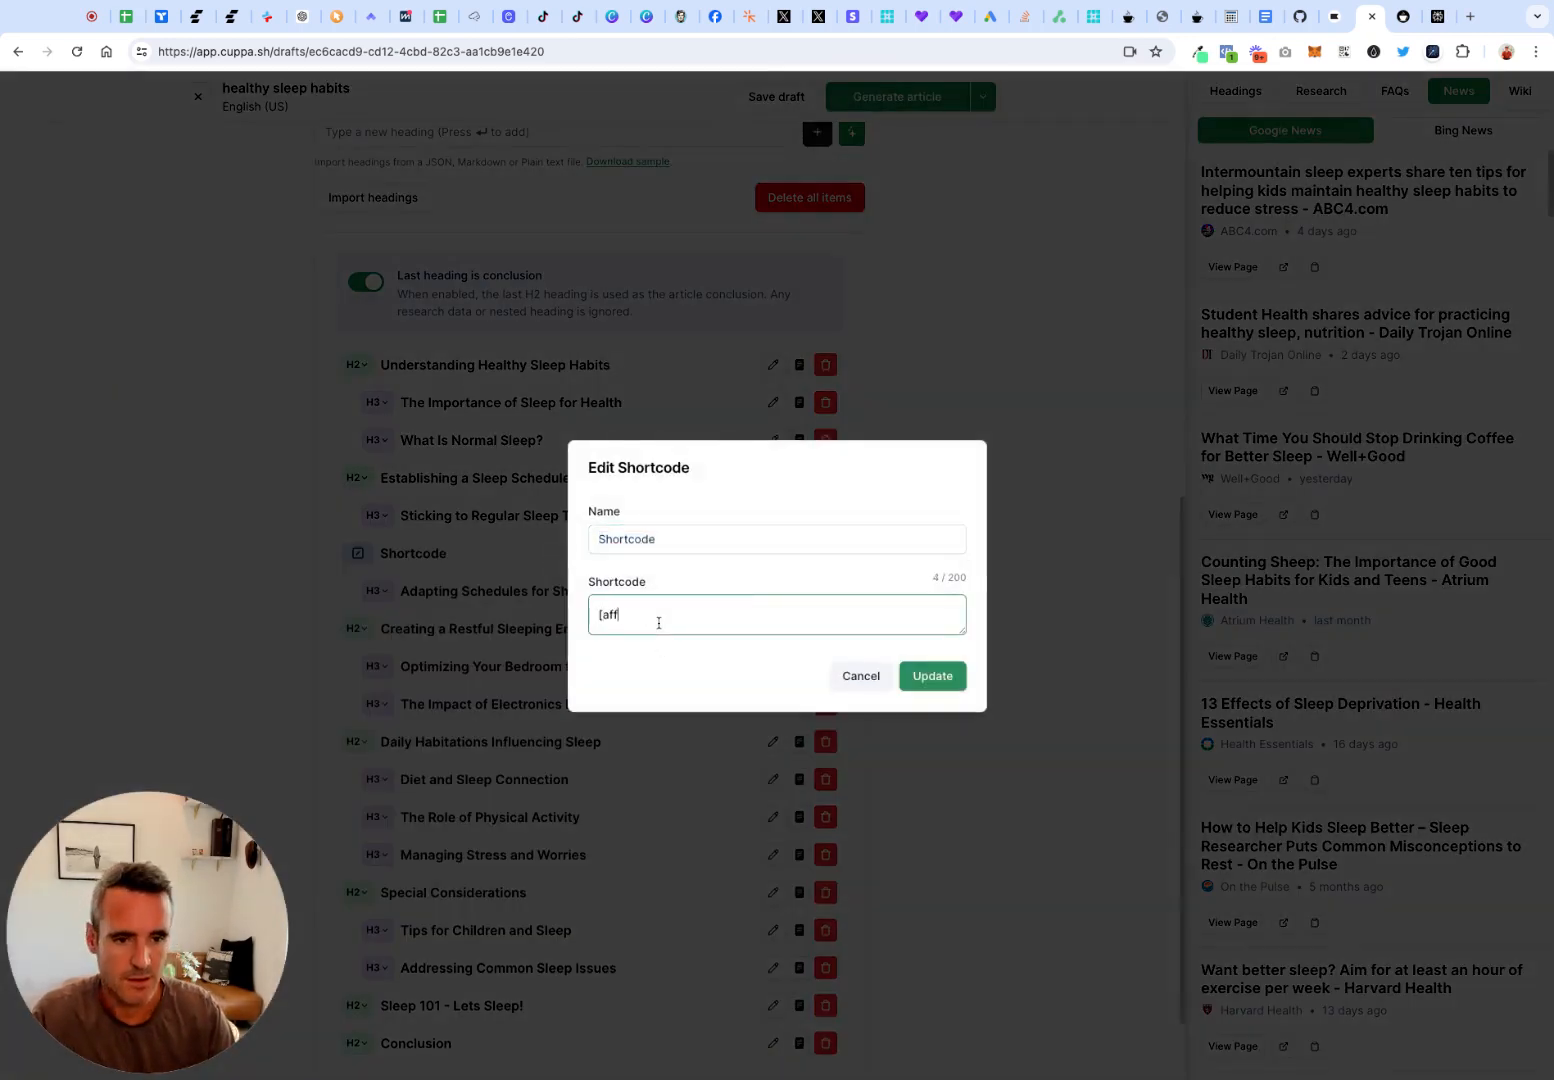
type("iliate")
key("BackSpace")
key("BackSpace")
key("BackSpace")
type("tab")
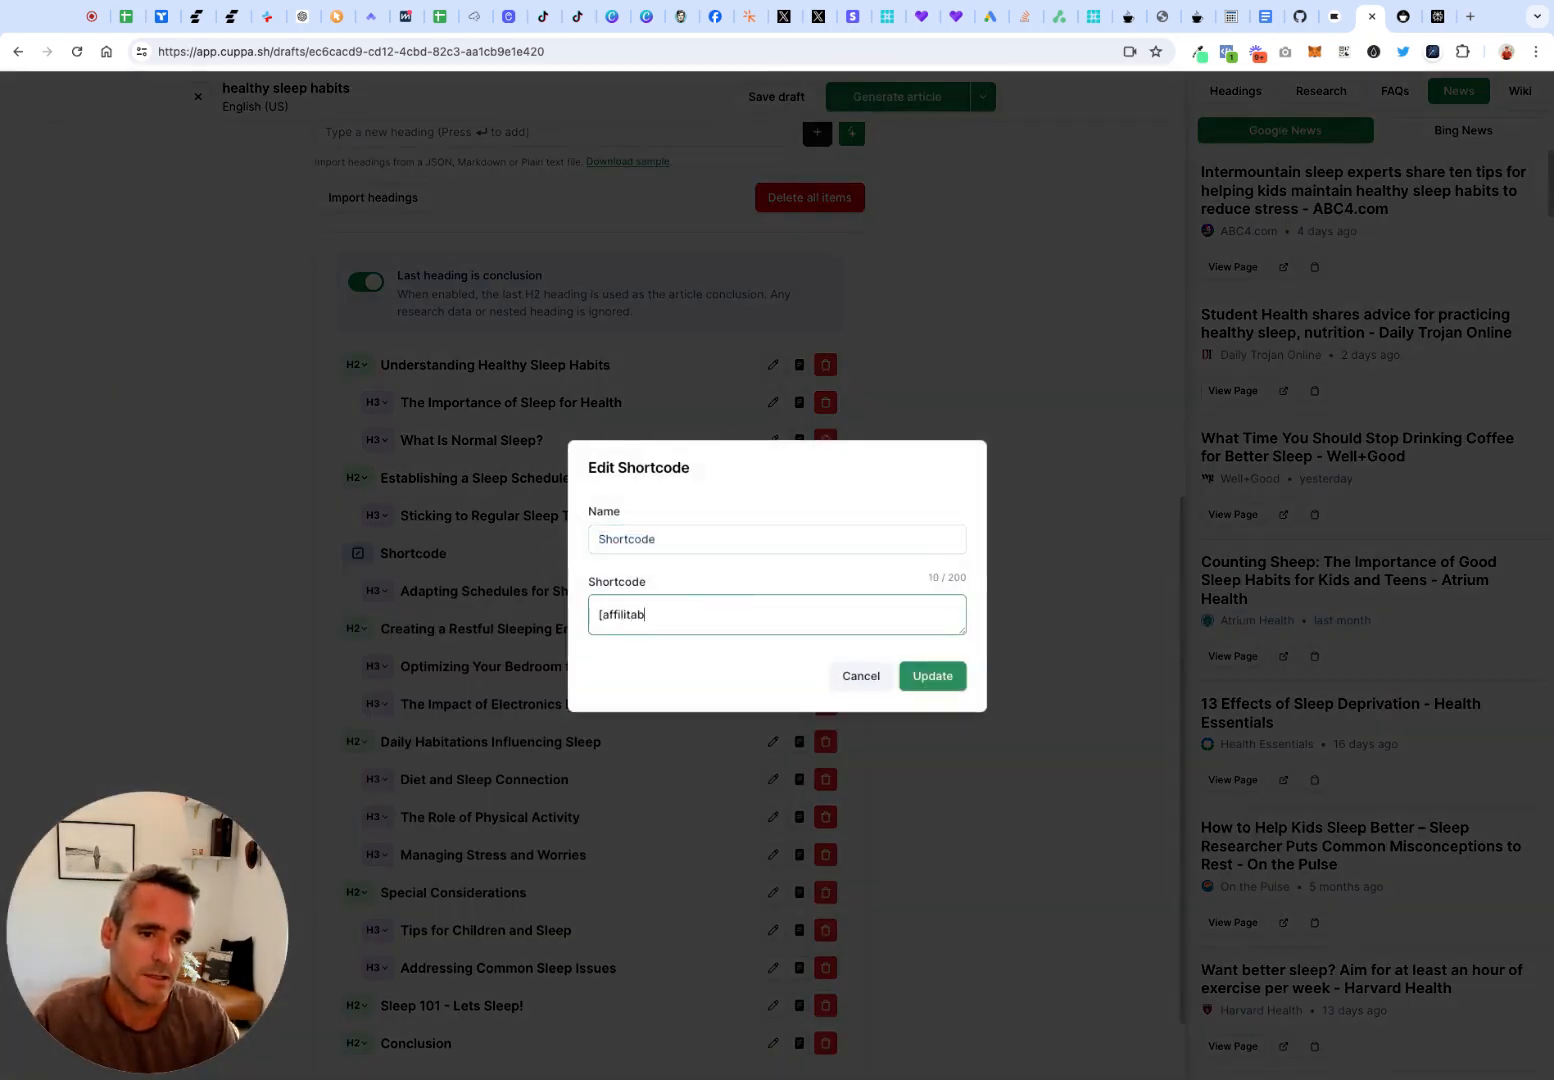
type("le = 106")
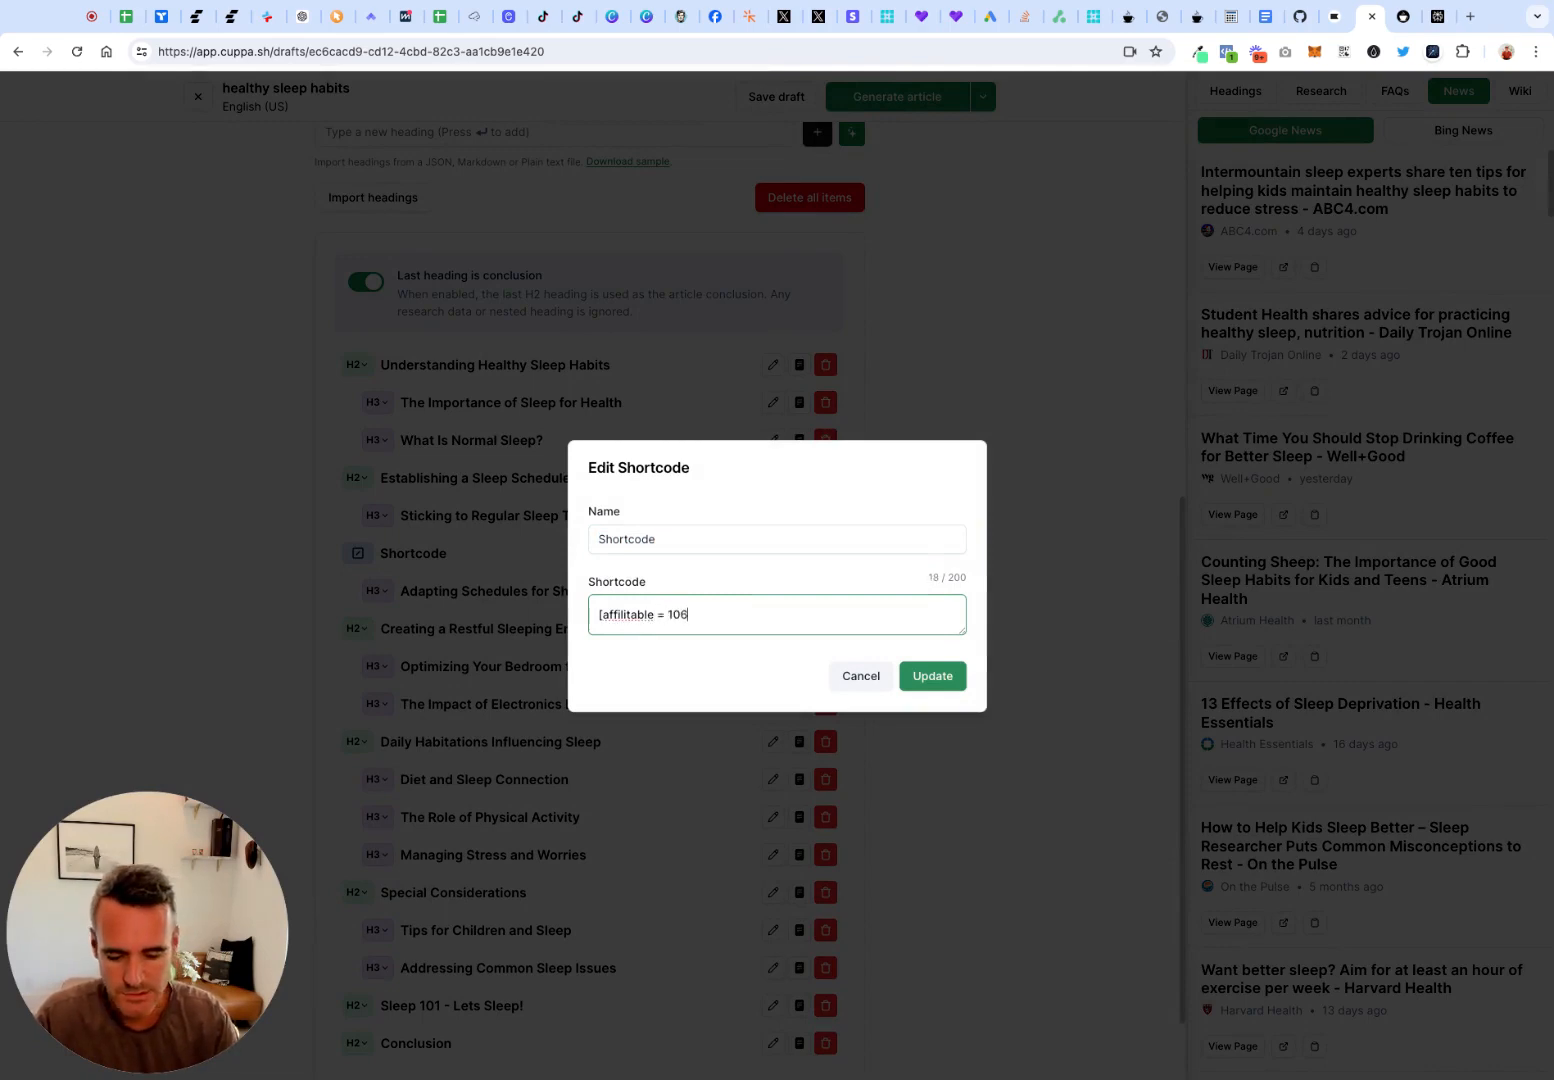
type("7786")
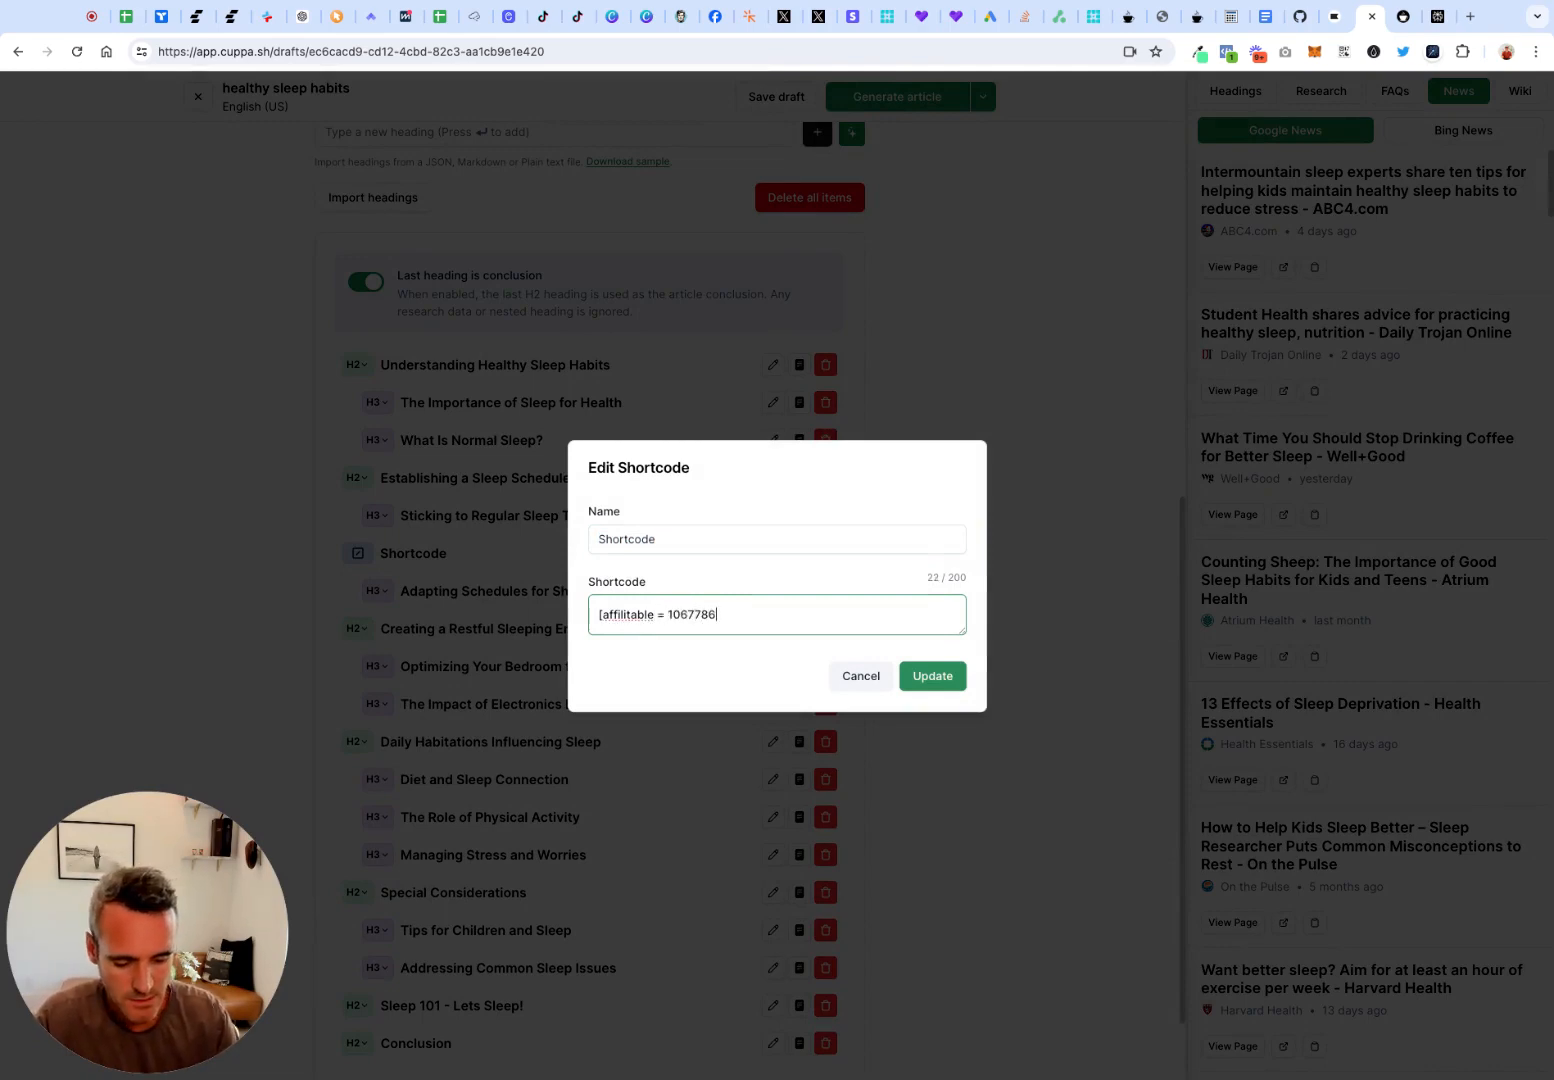
left_click(932, 676)
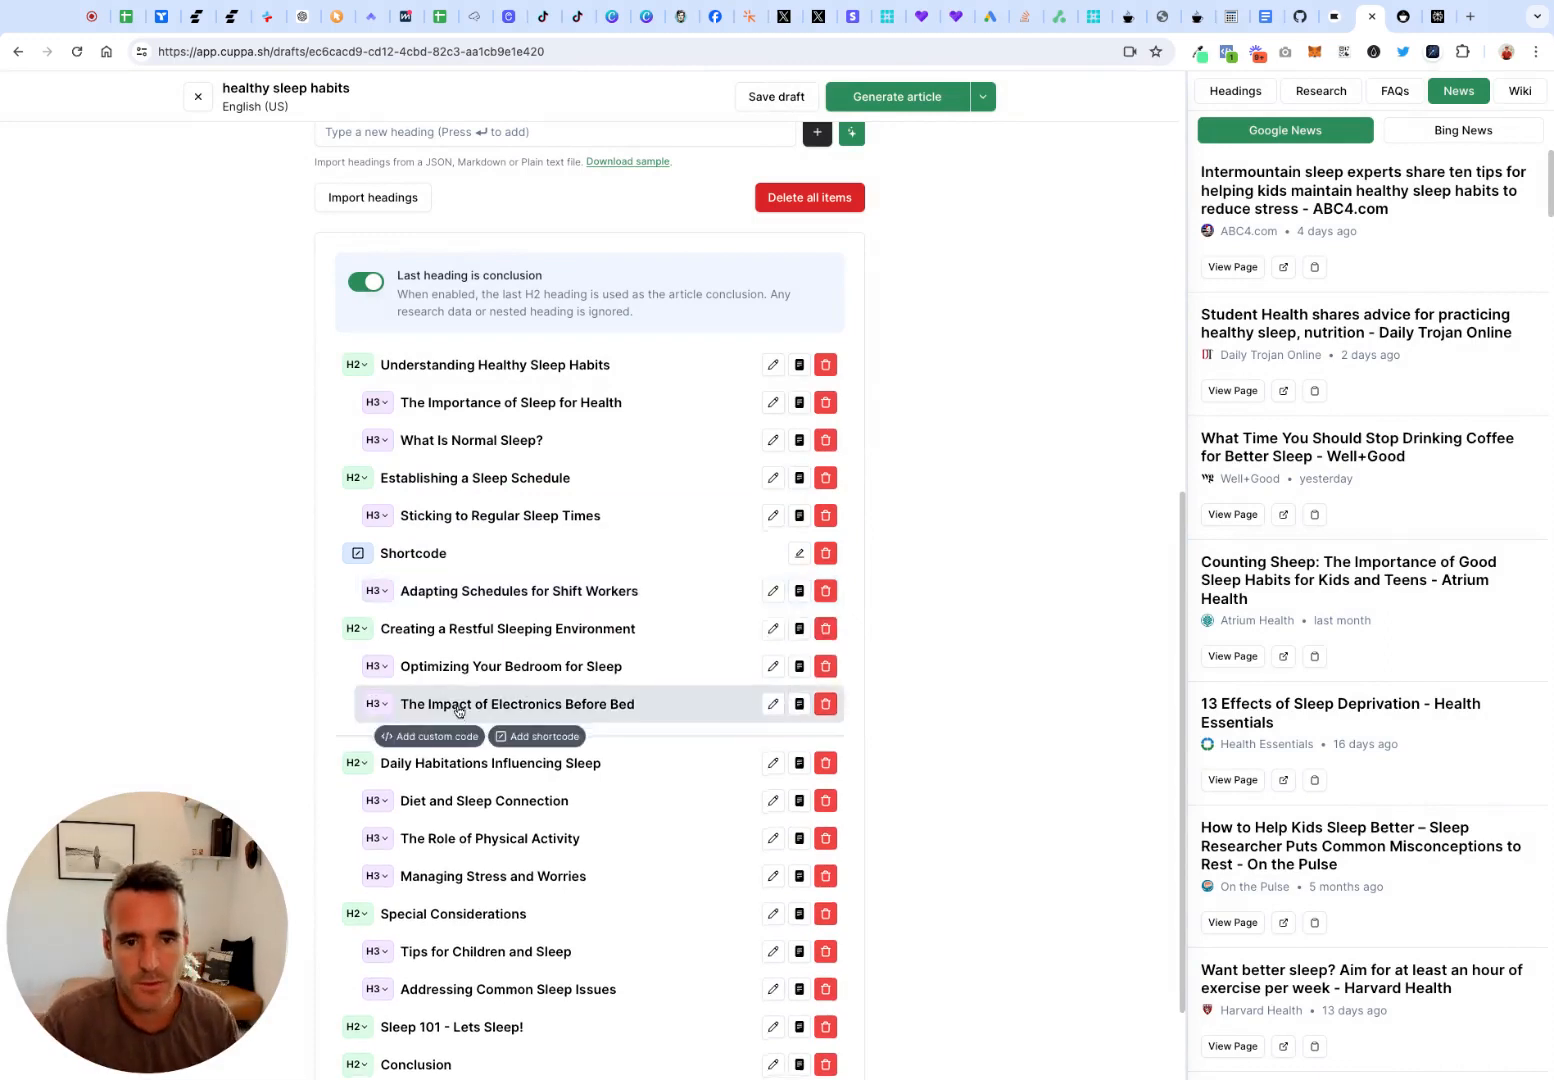
Add a custom code section below the "The Role of Physical Activity" heading containing "< placeholder for an image: use Midjourney>"
scroll(451, 715, "down", 2)
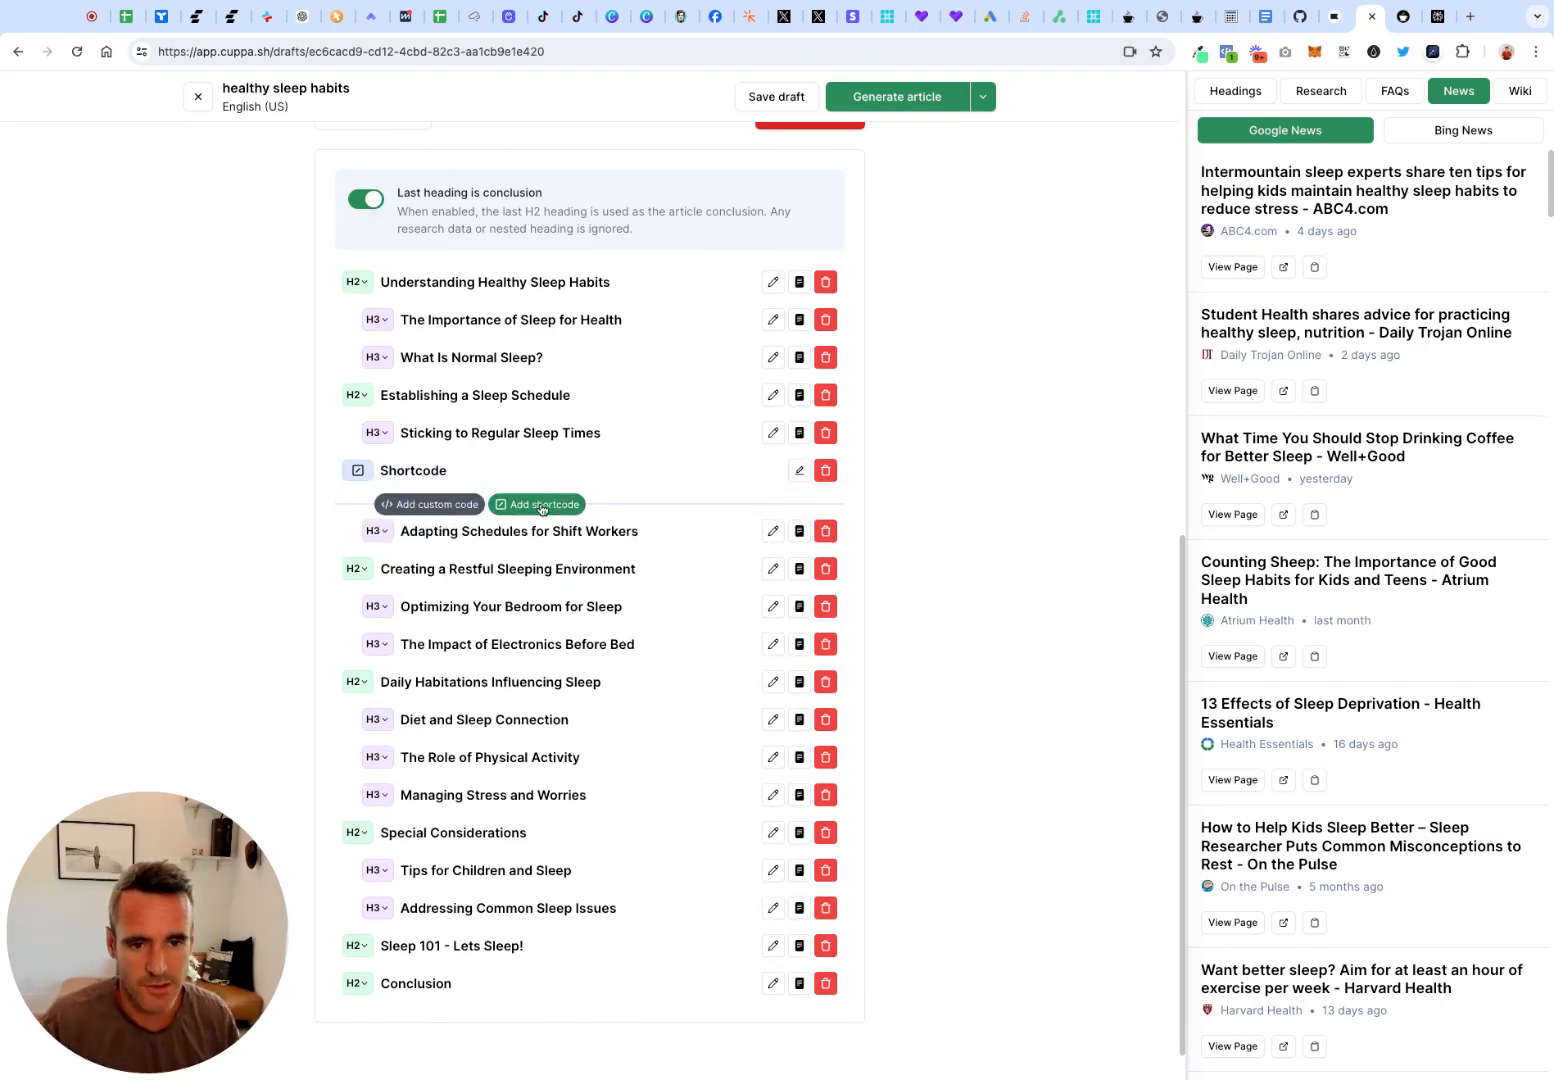
left_click(419, 776)
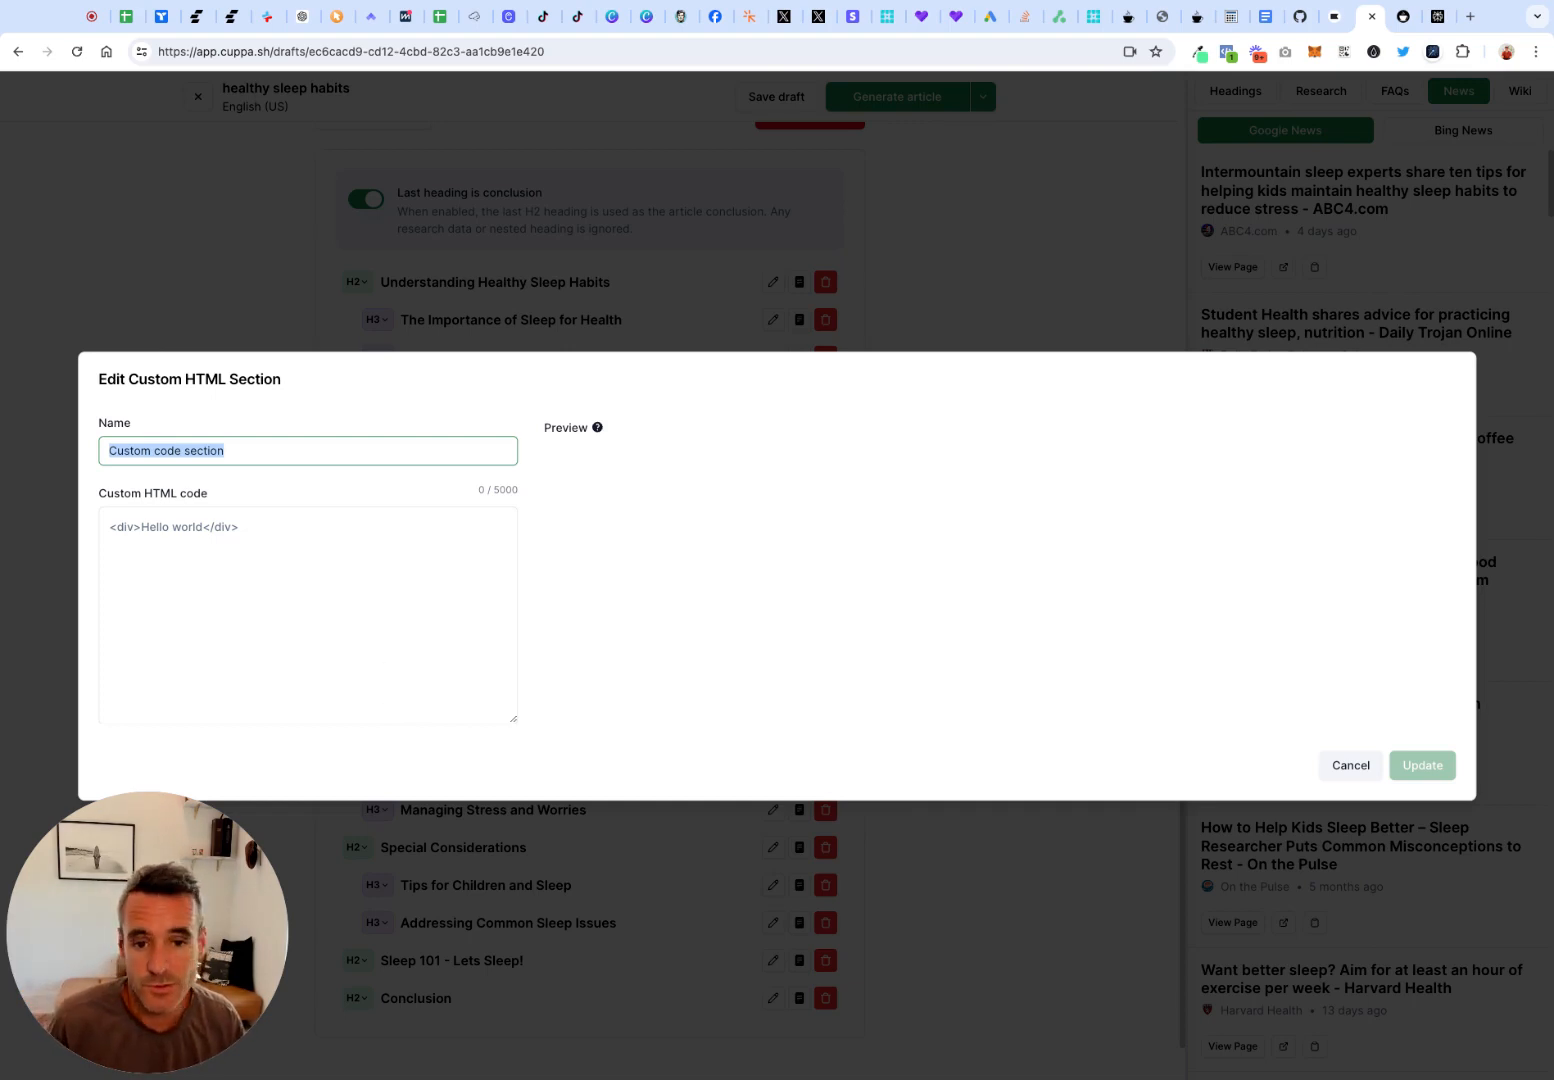
left_click(290, 592)
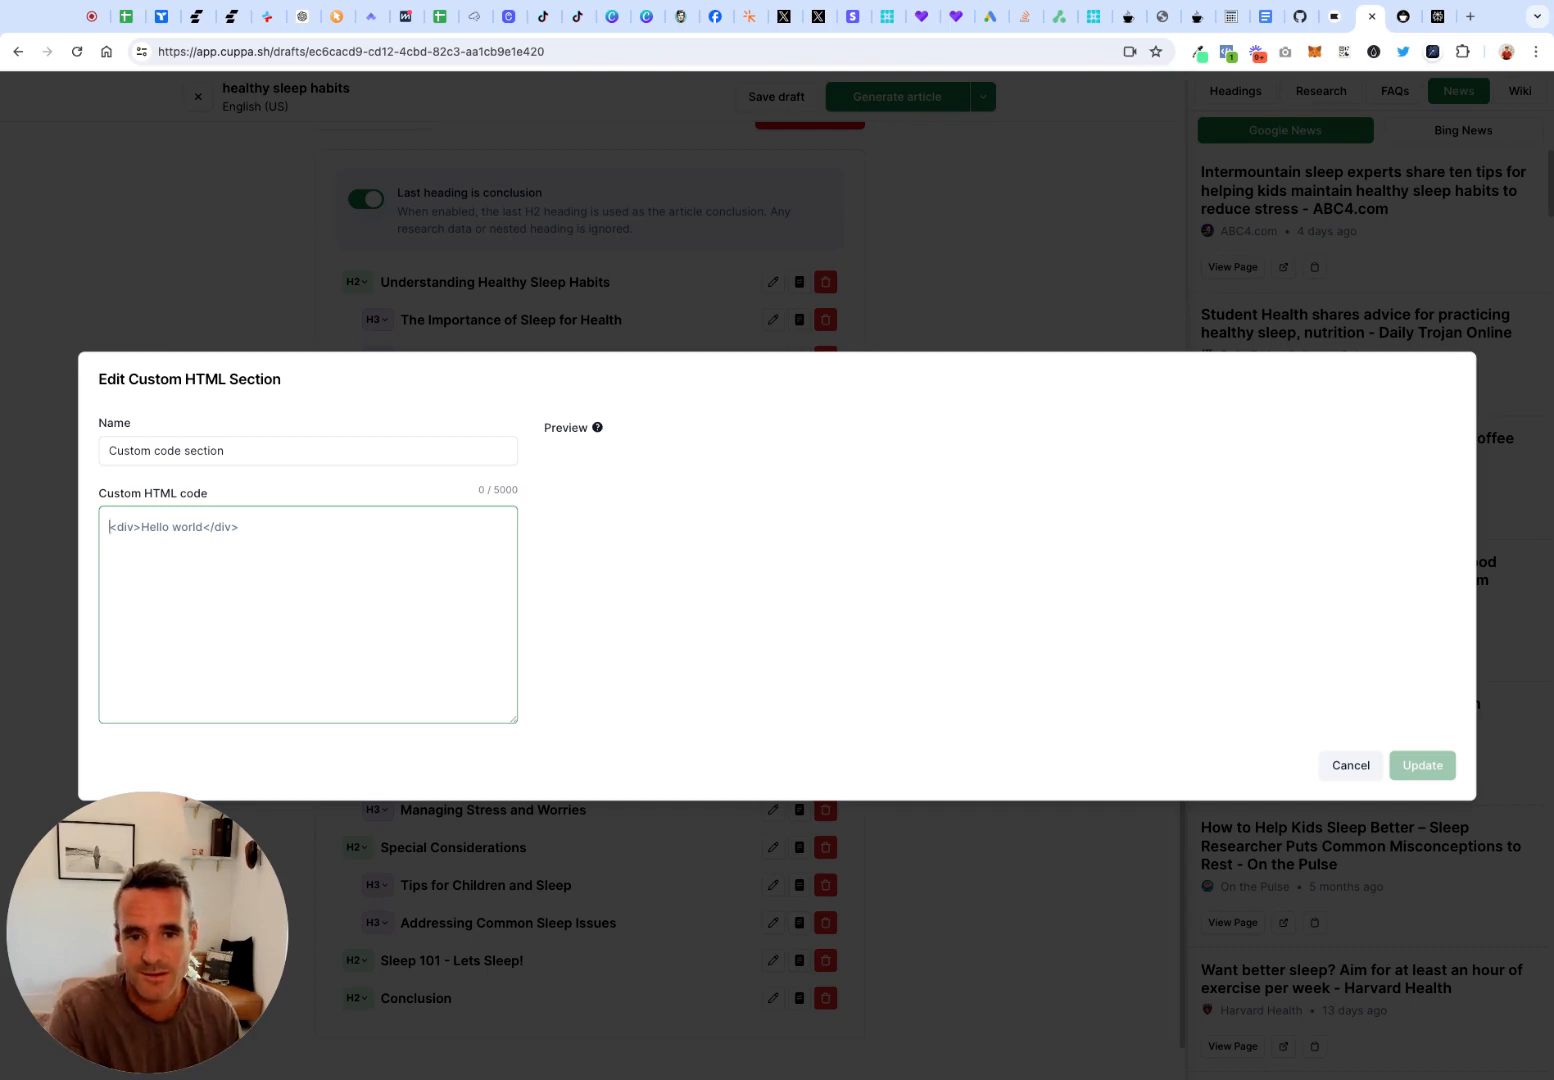
type("< pl")
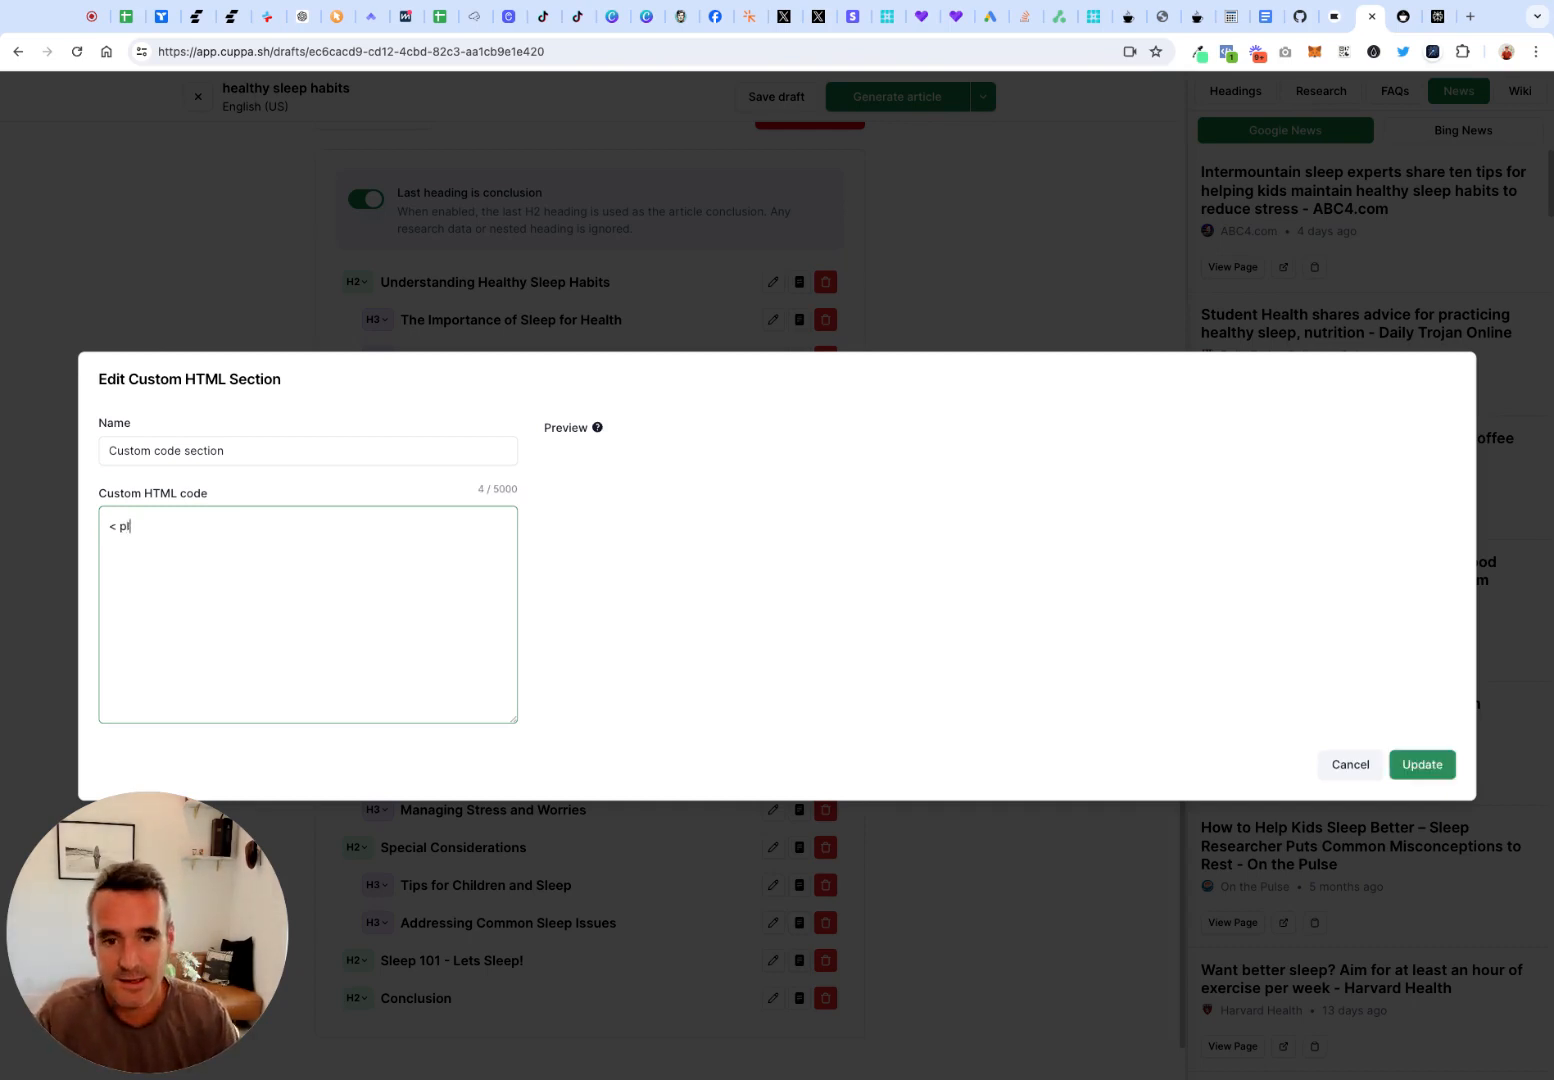
type("aceholder for ")
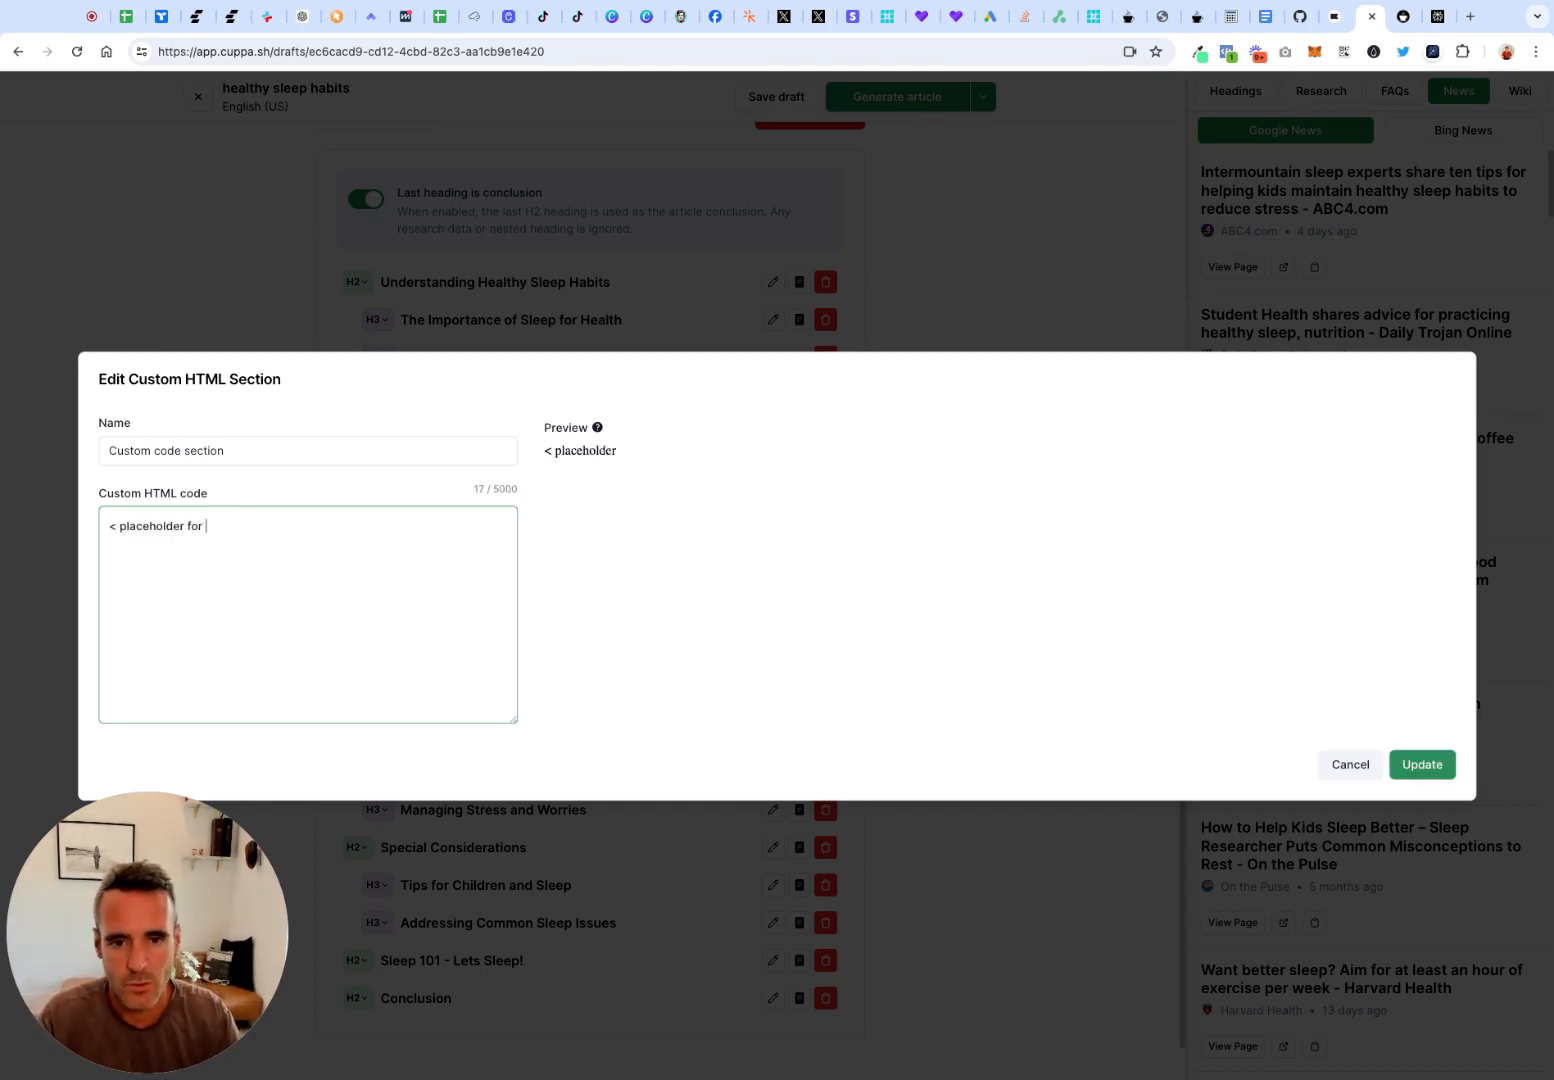
type("an image")
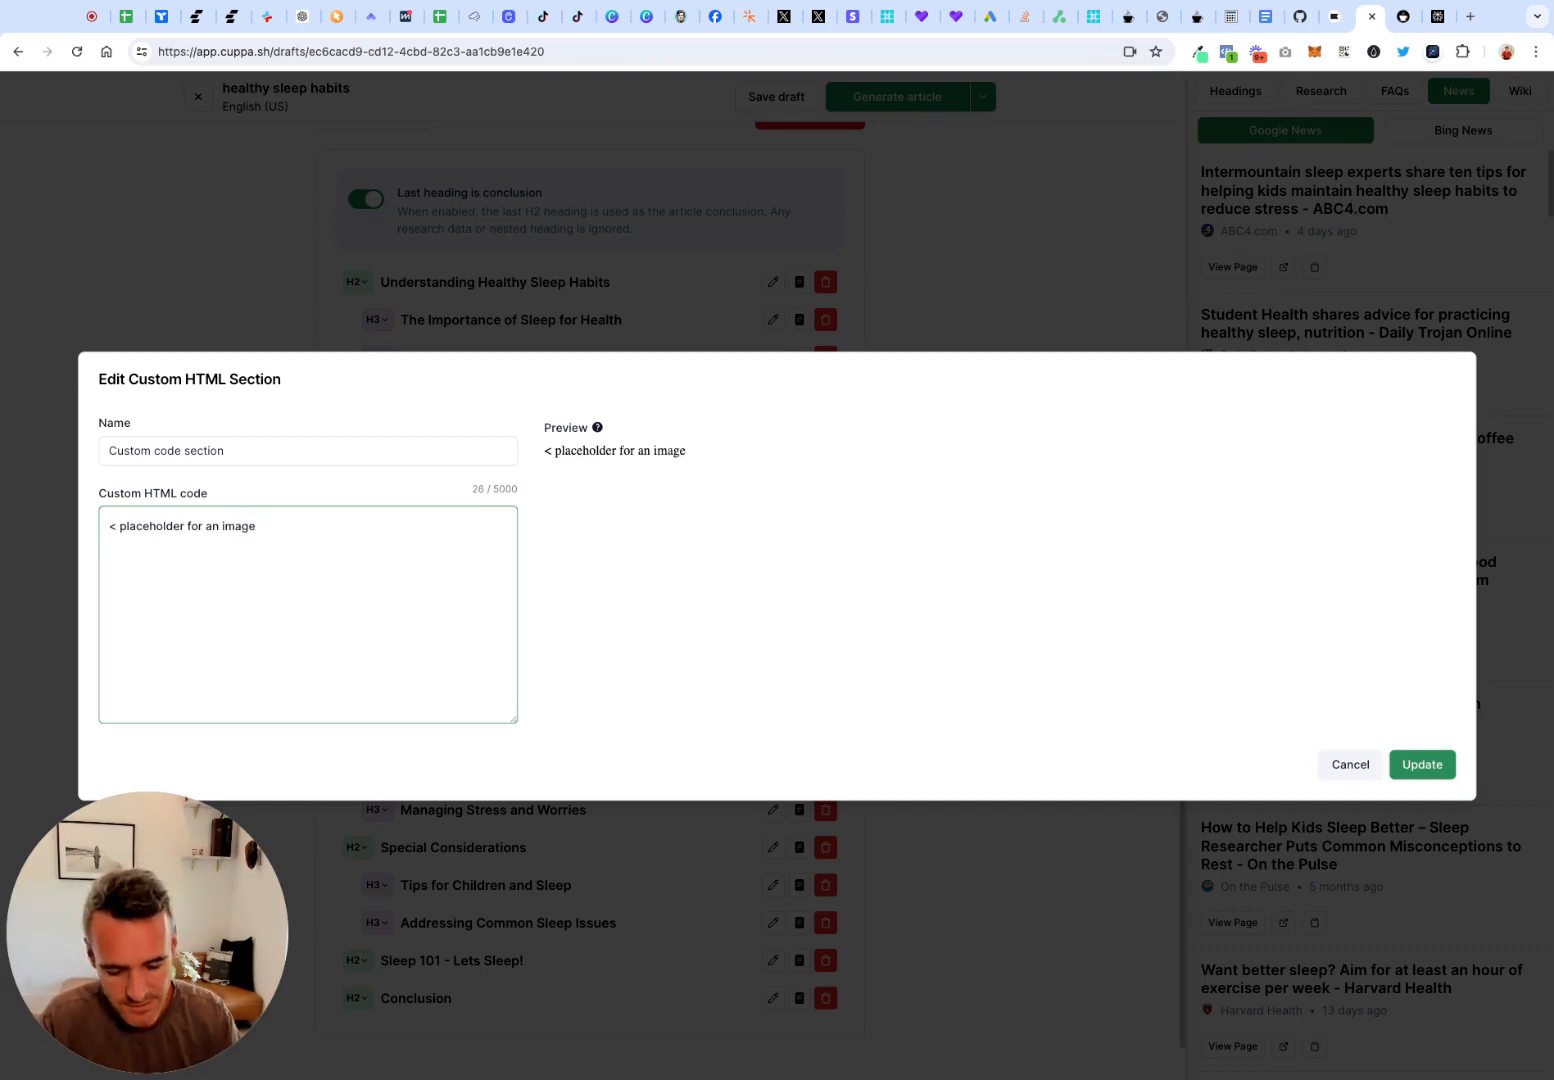
type(": use M")
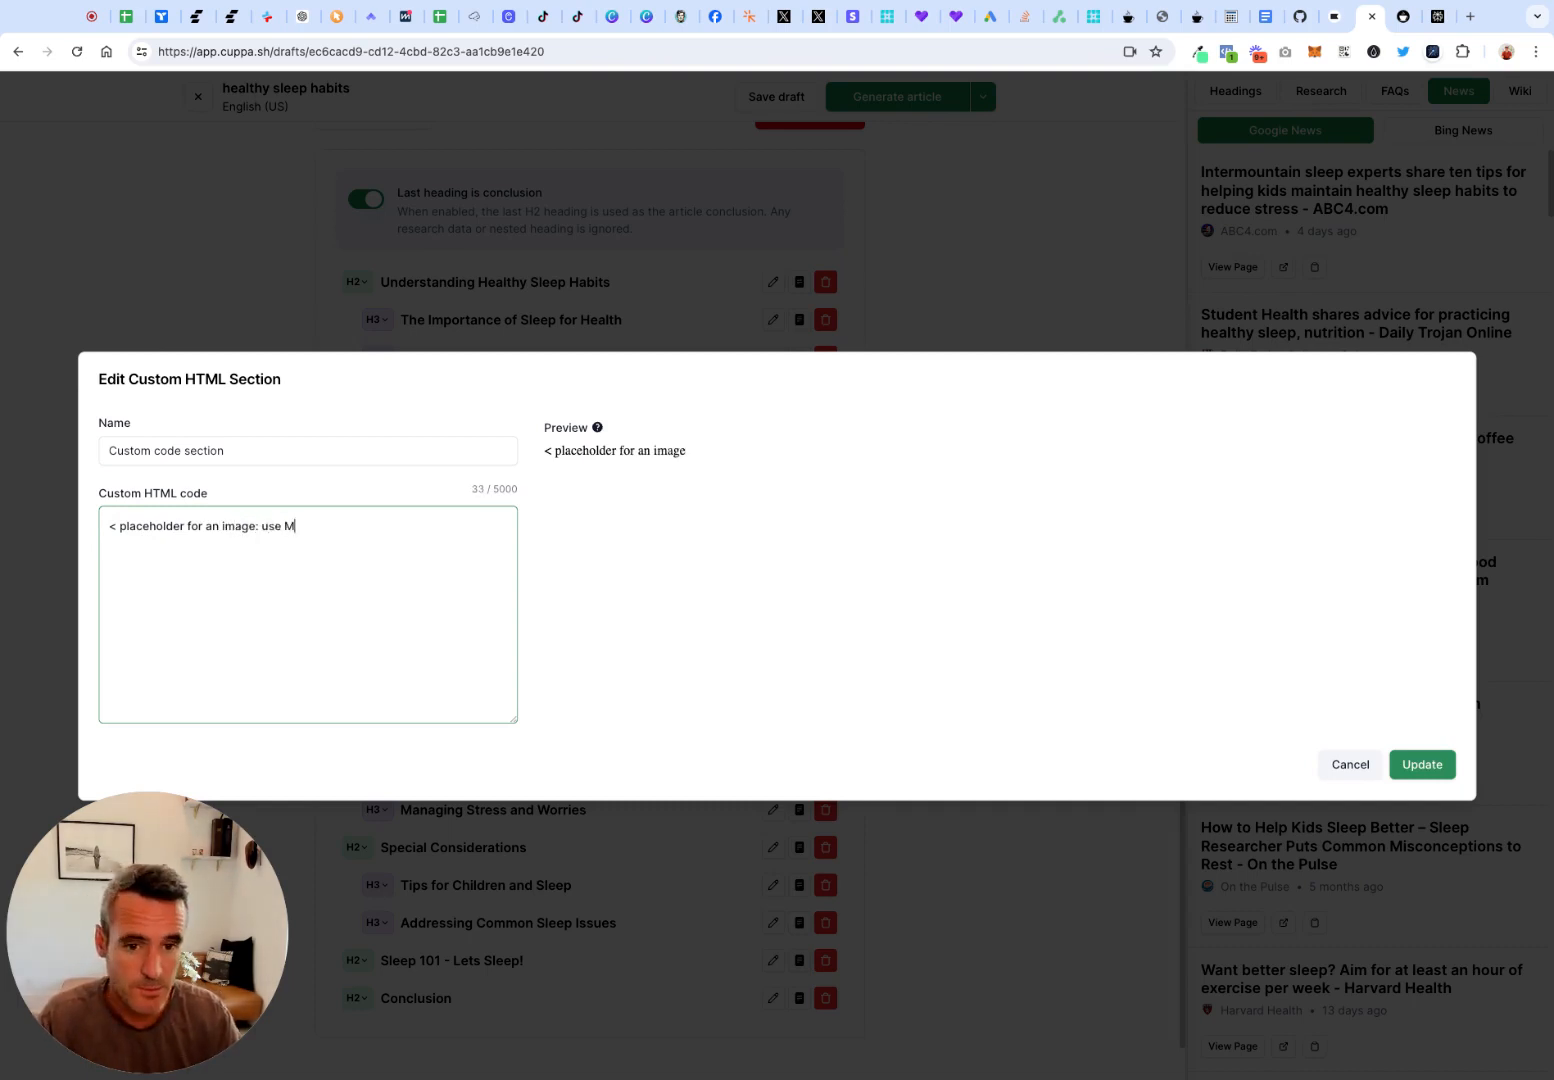
type("idjourney")
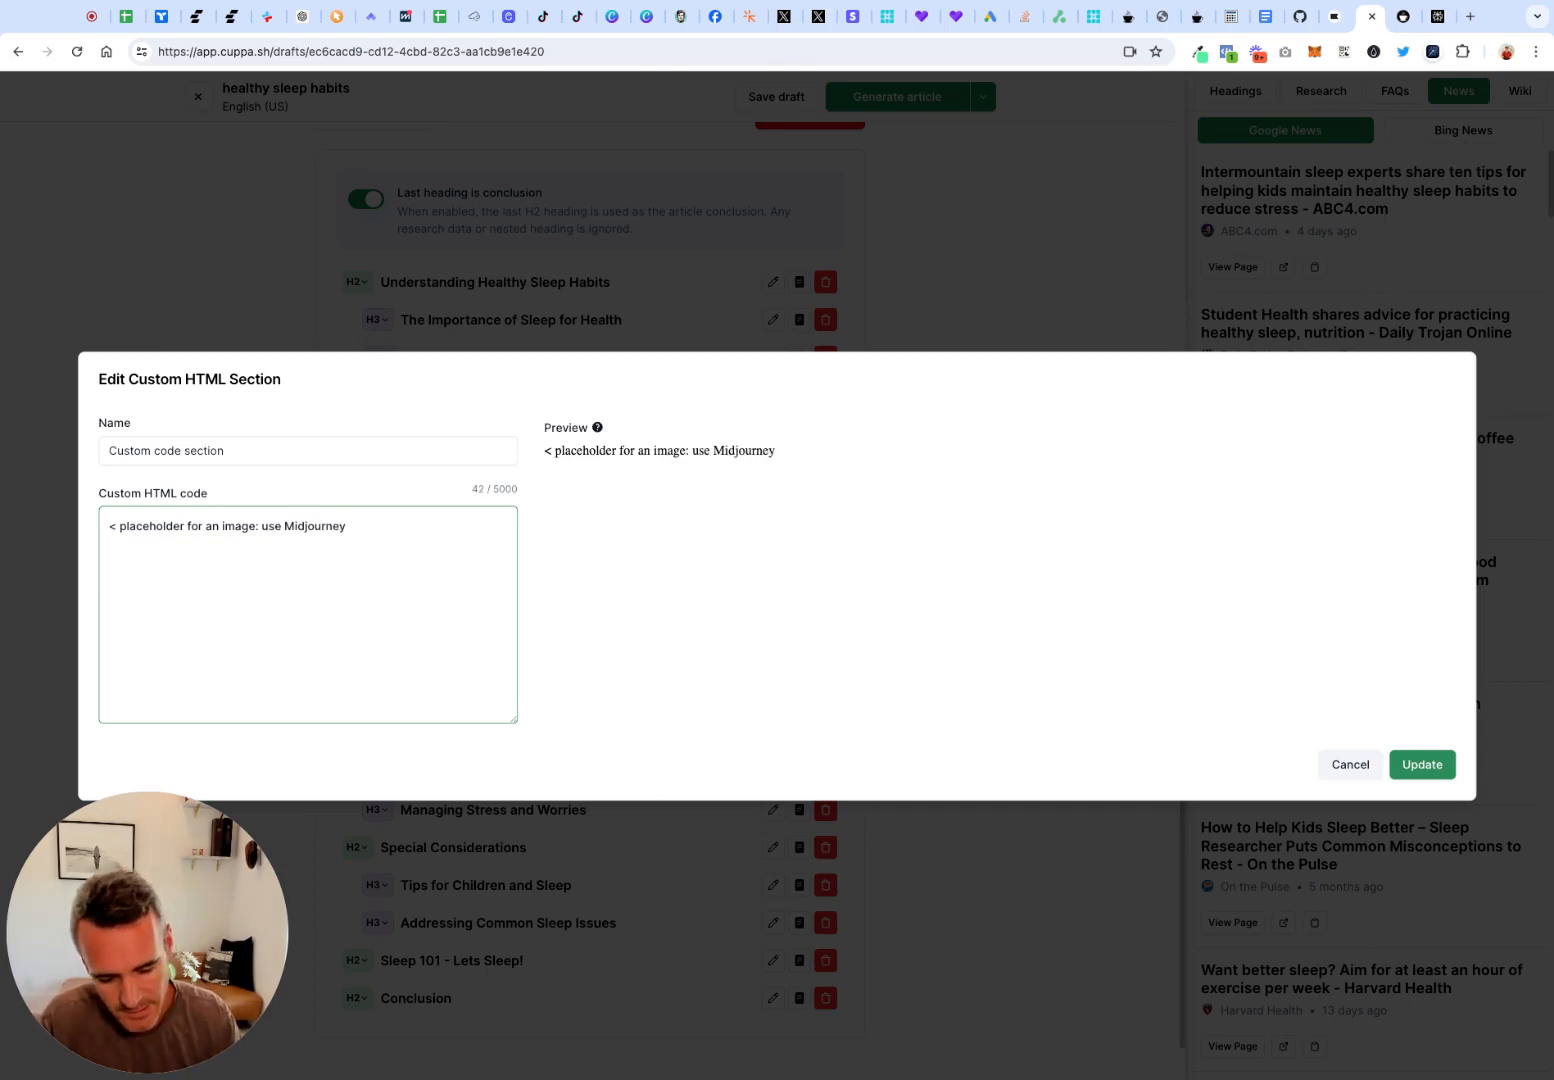
type(">")
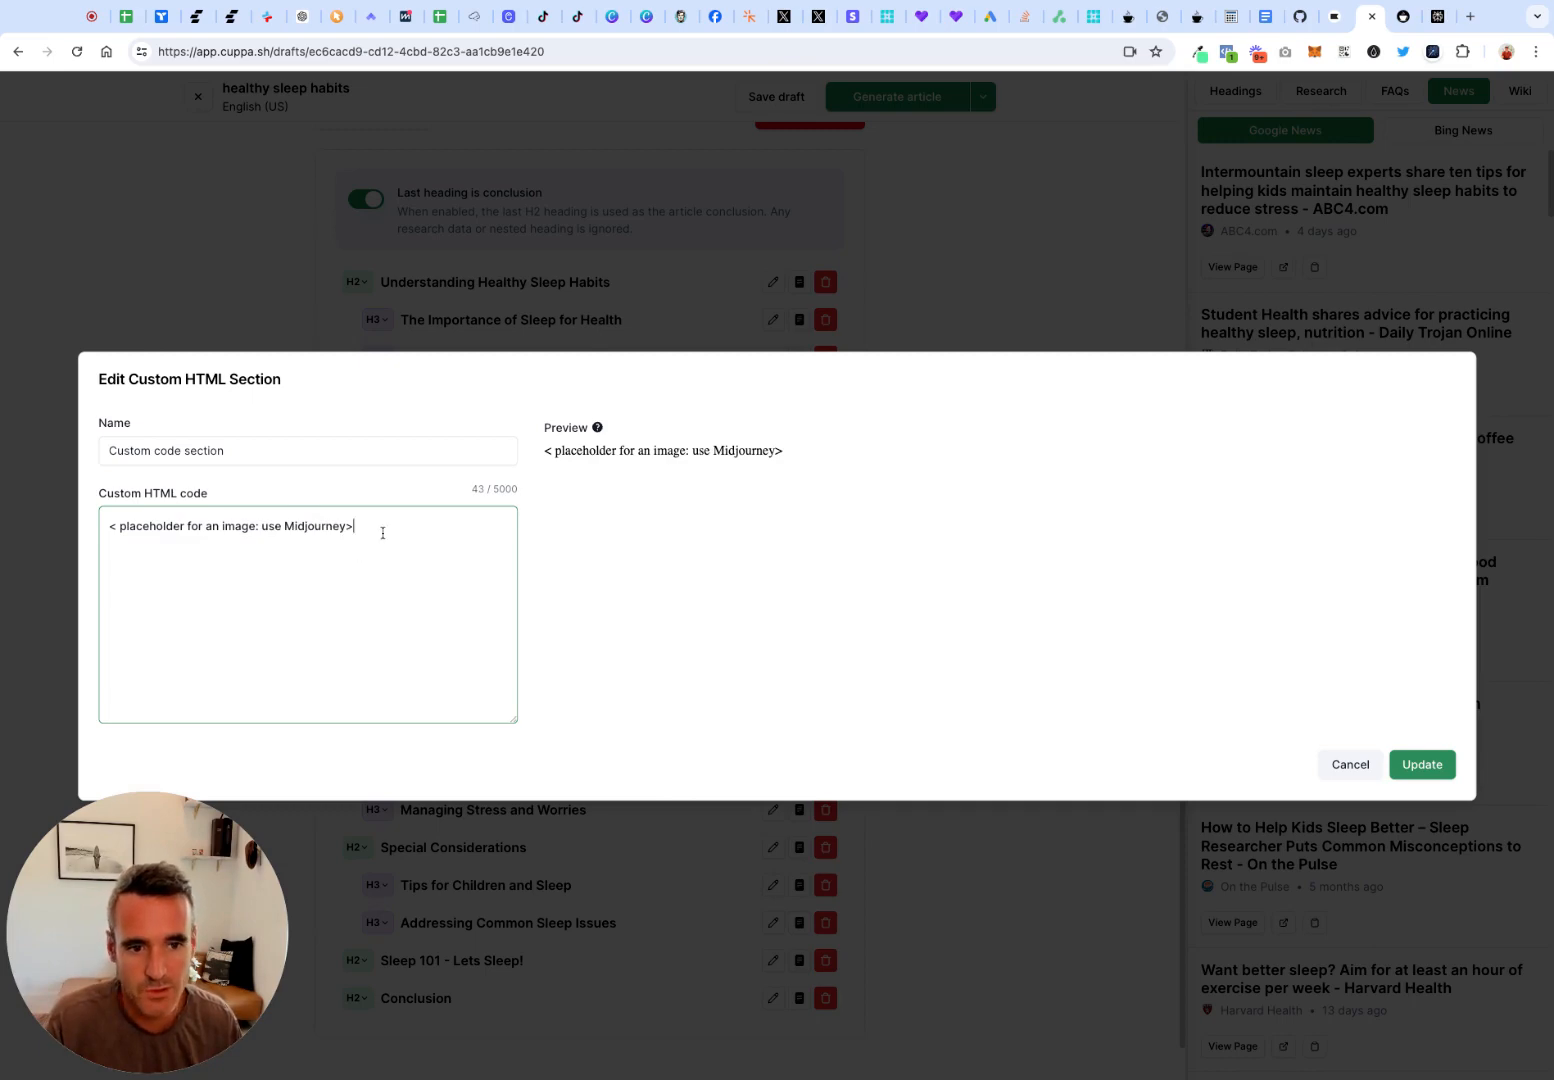
left_click(1422, 764)
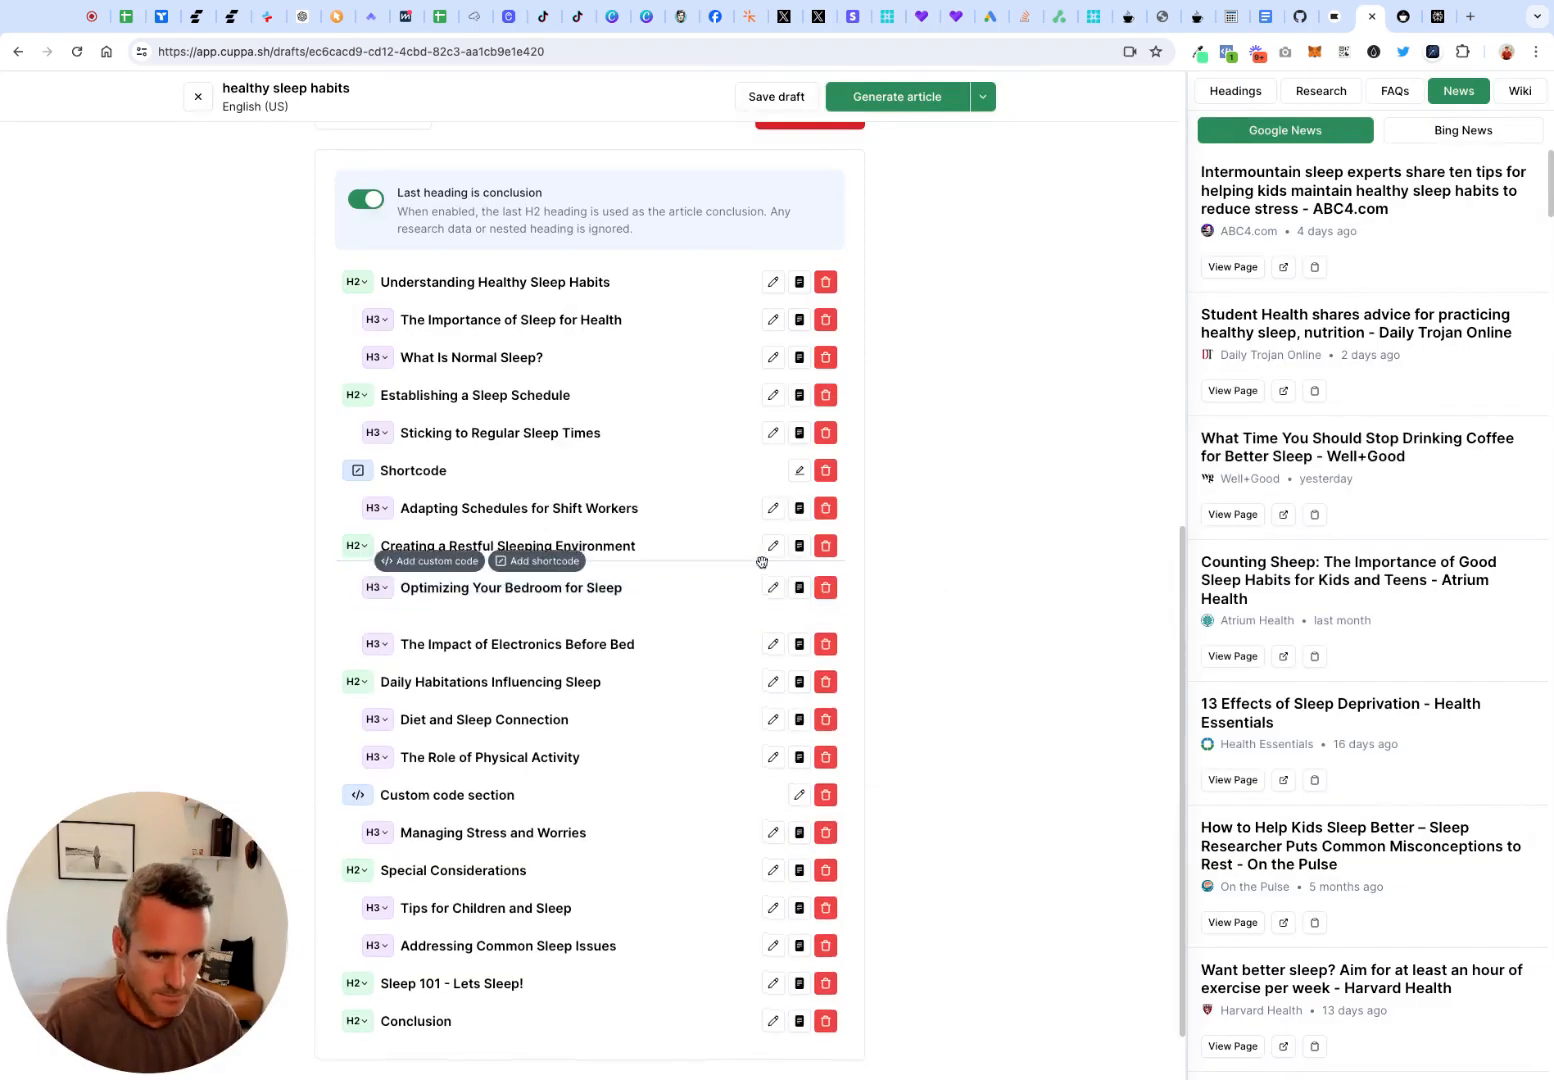
Rename the custom code section to "Custom code section { VA TEAM ADD MIDJOURNEY IMAGE}"
mouse_move(525, 876)
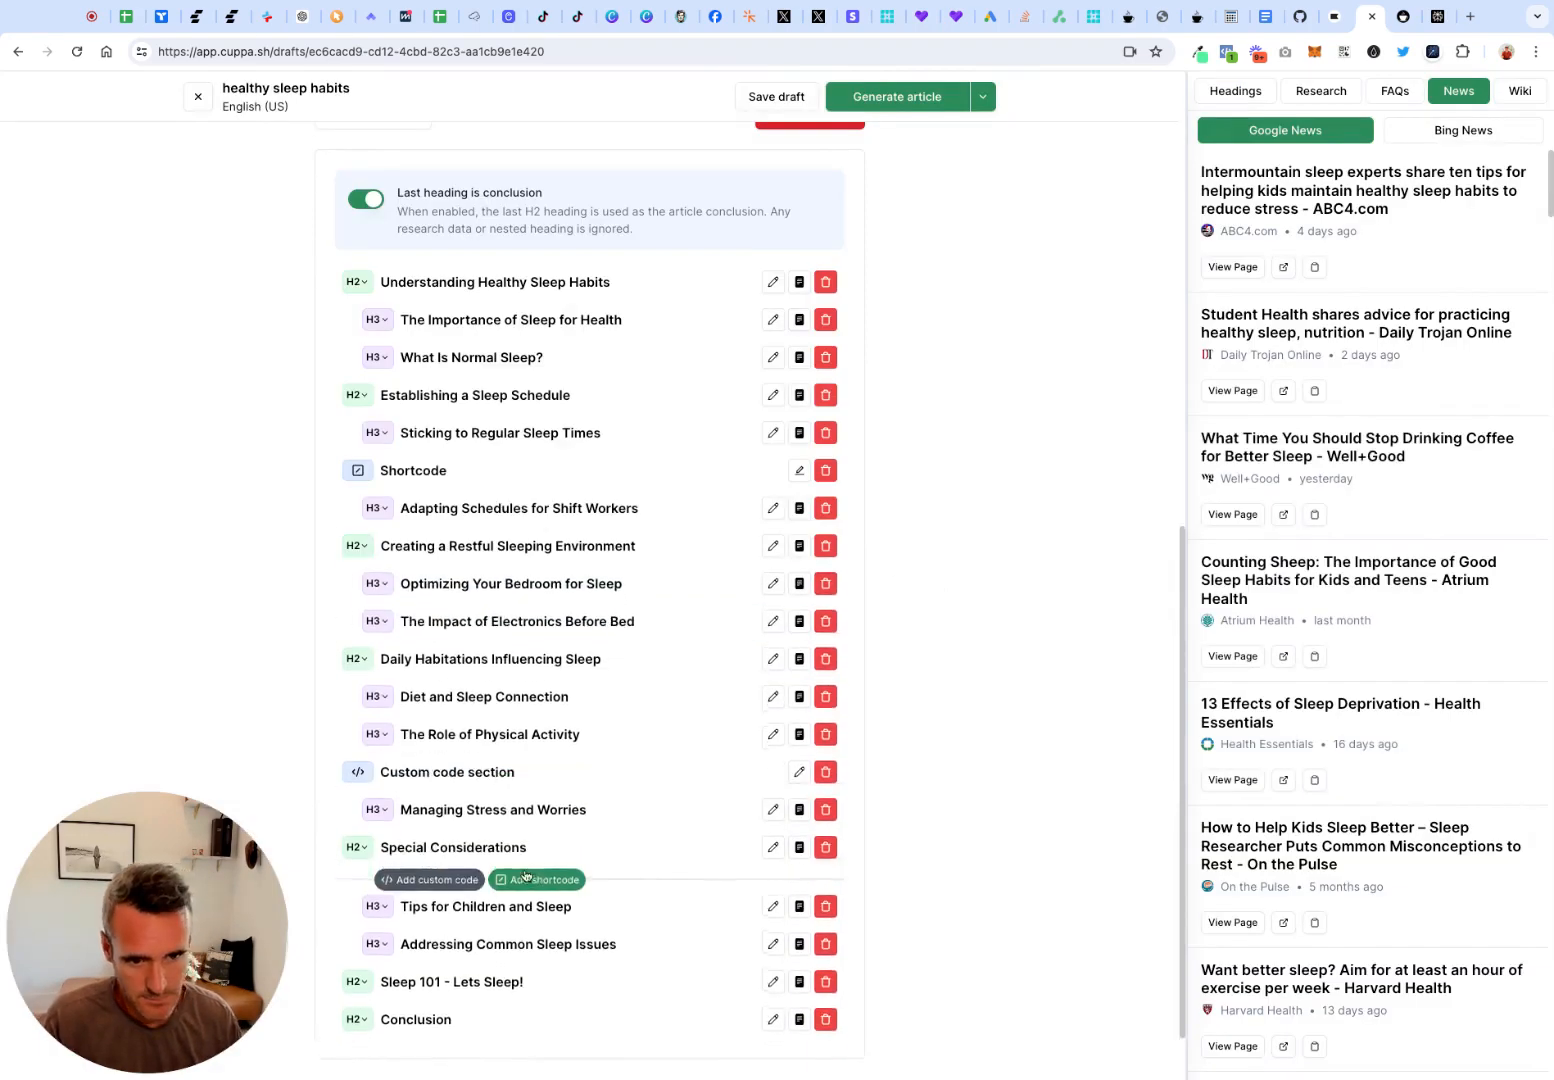
left_click(798, 774)
left_click(260, 450)
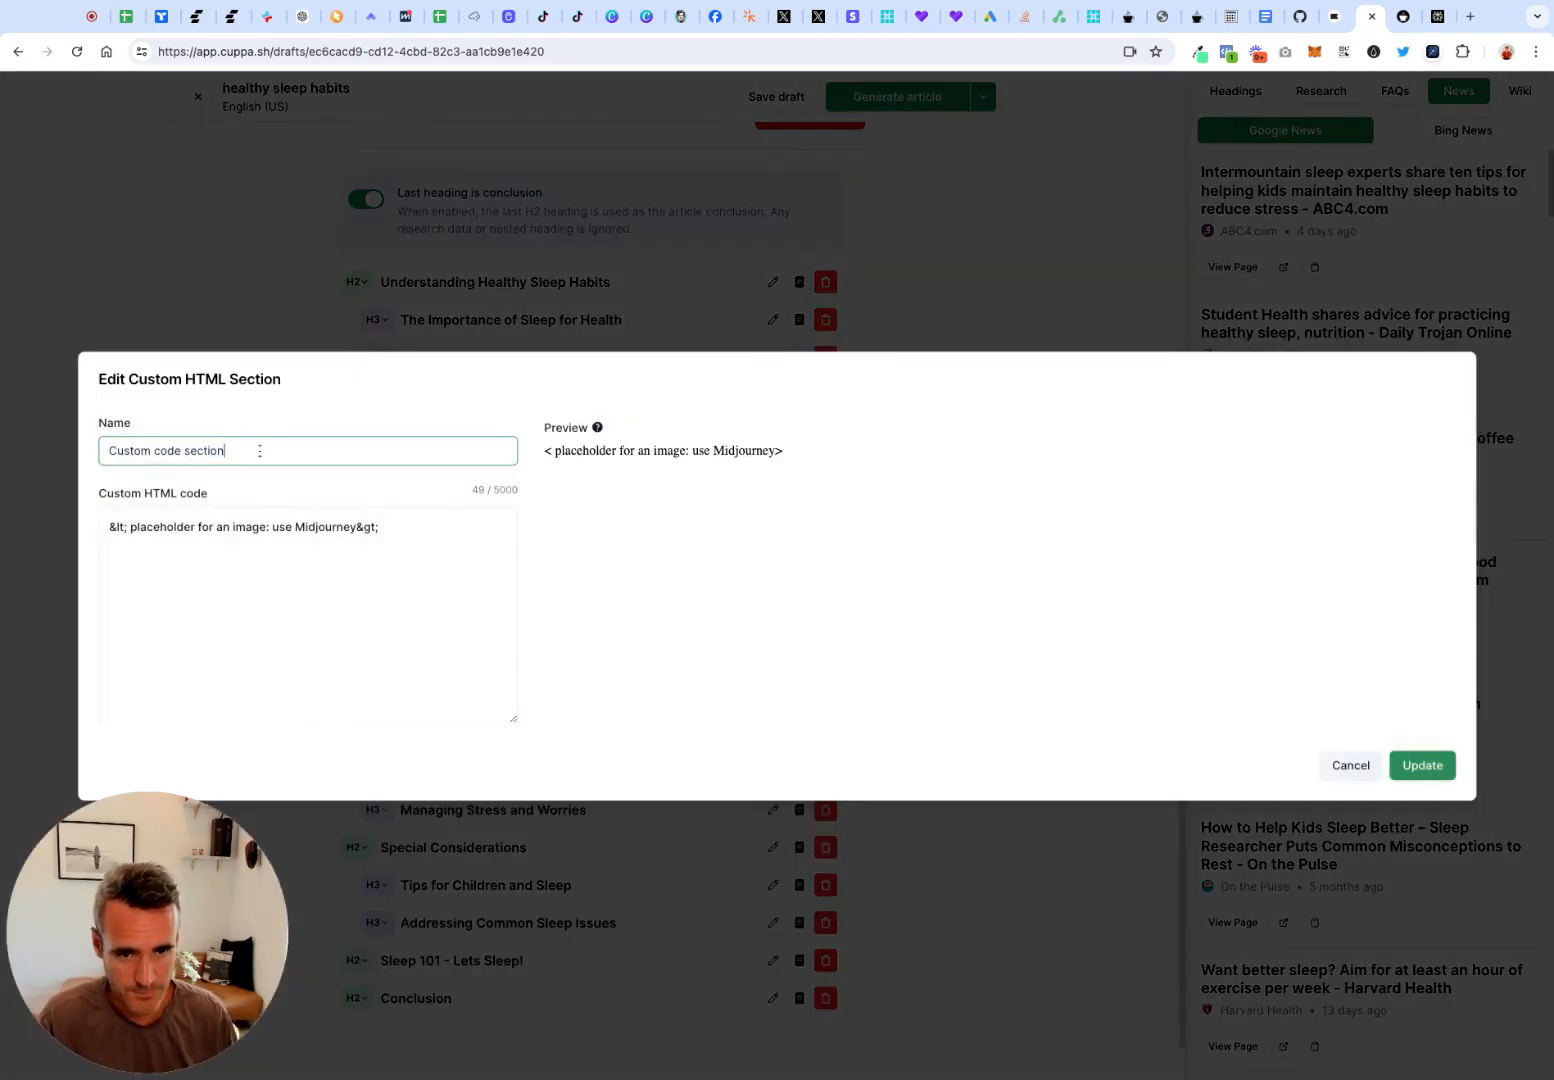
type("( VA TEAM ")
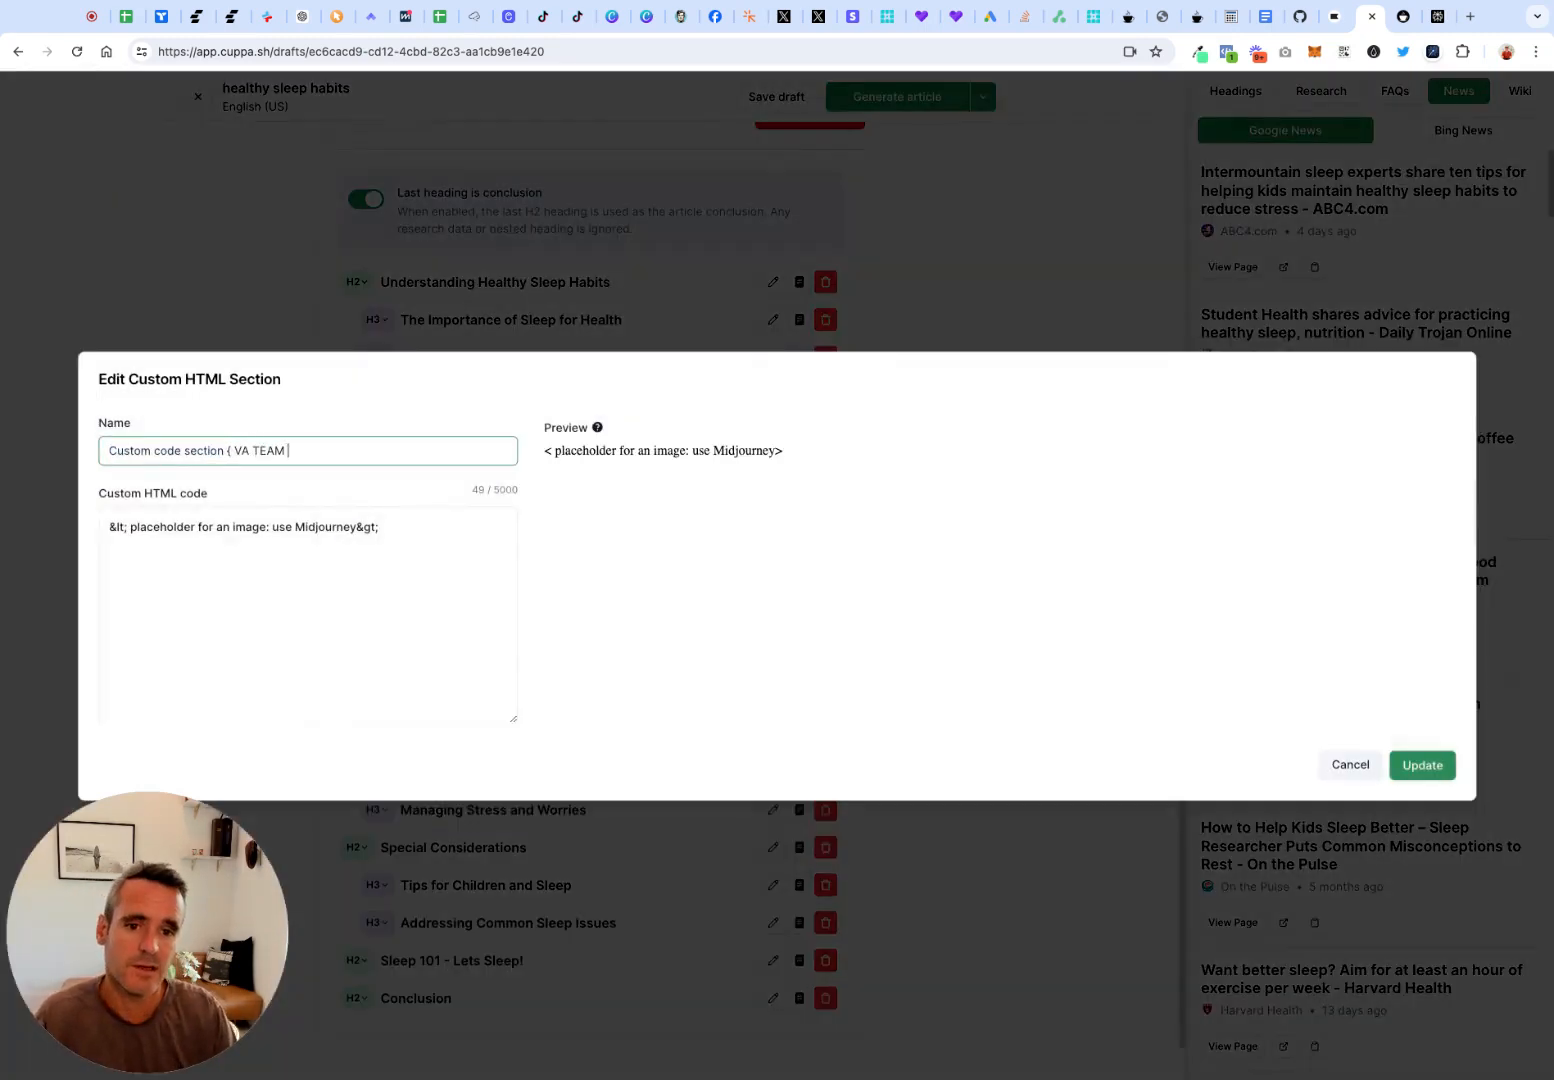
type("ADD MIDJOURNEY (")
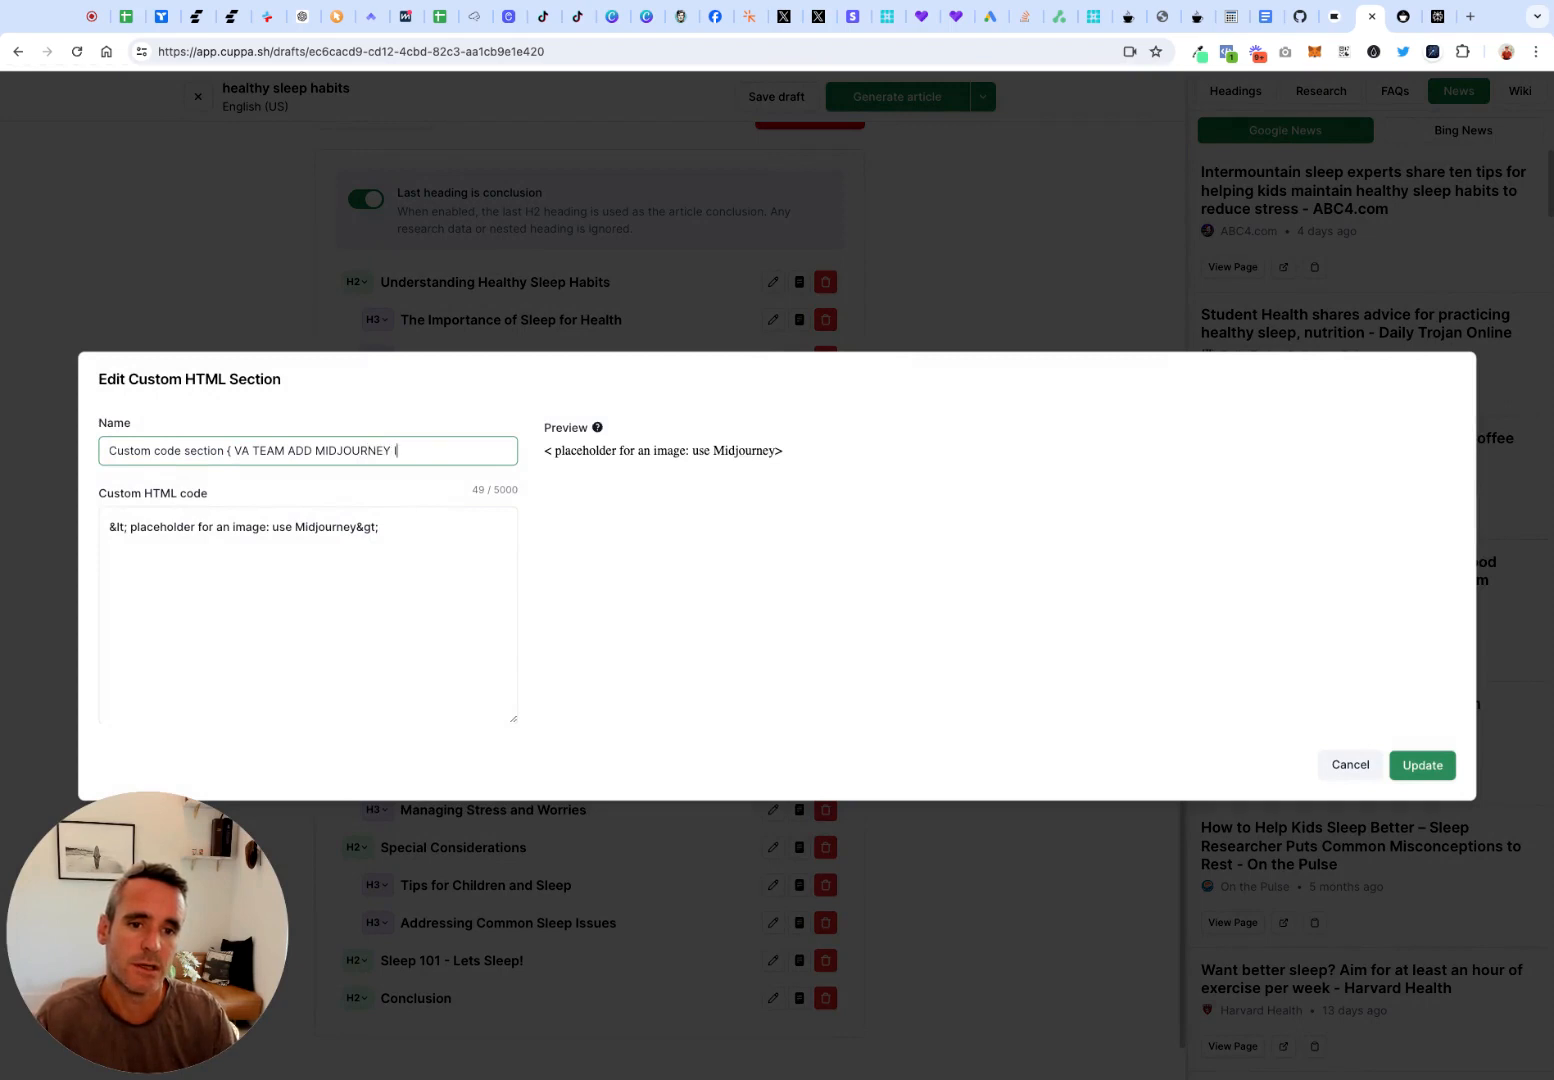
key("BackSpace")
type("IMAGE)")
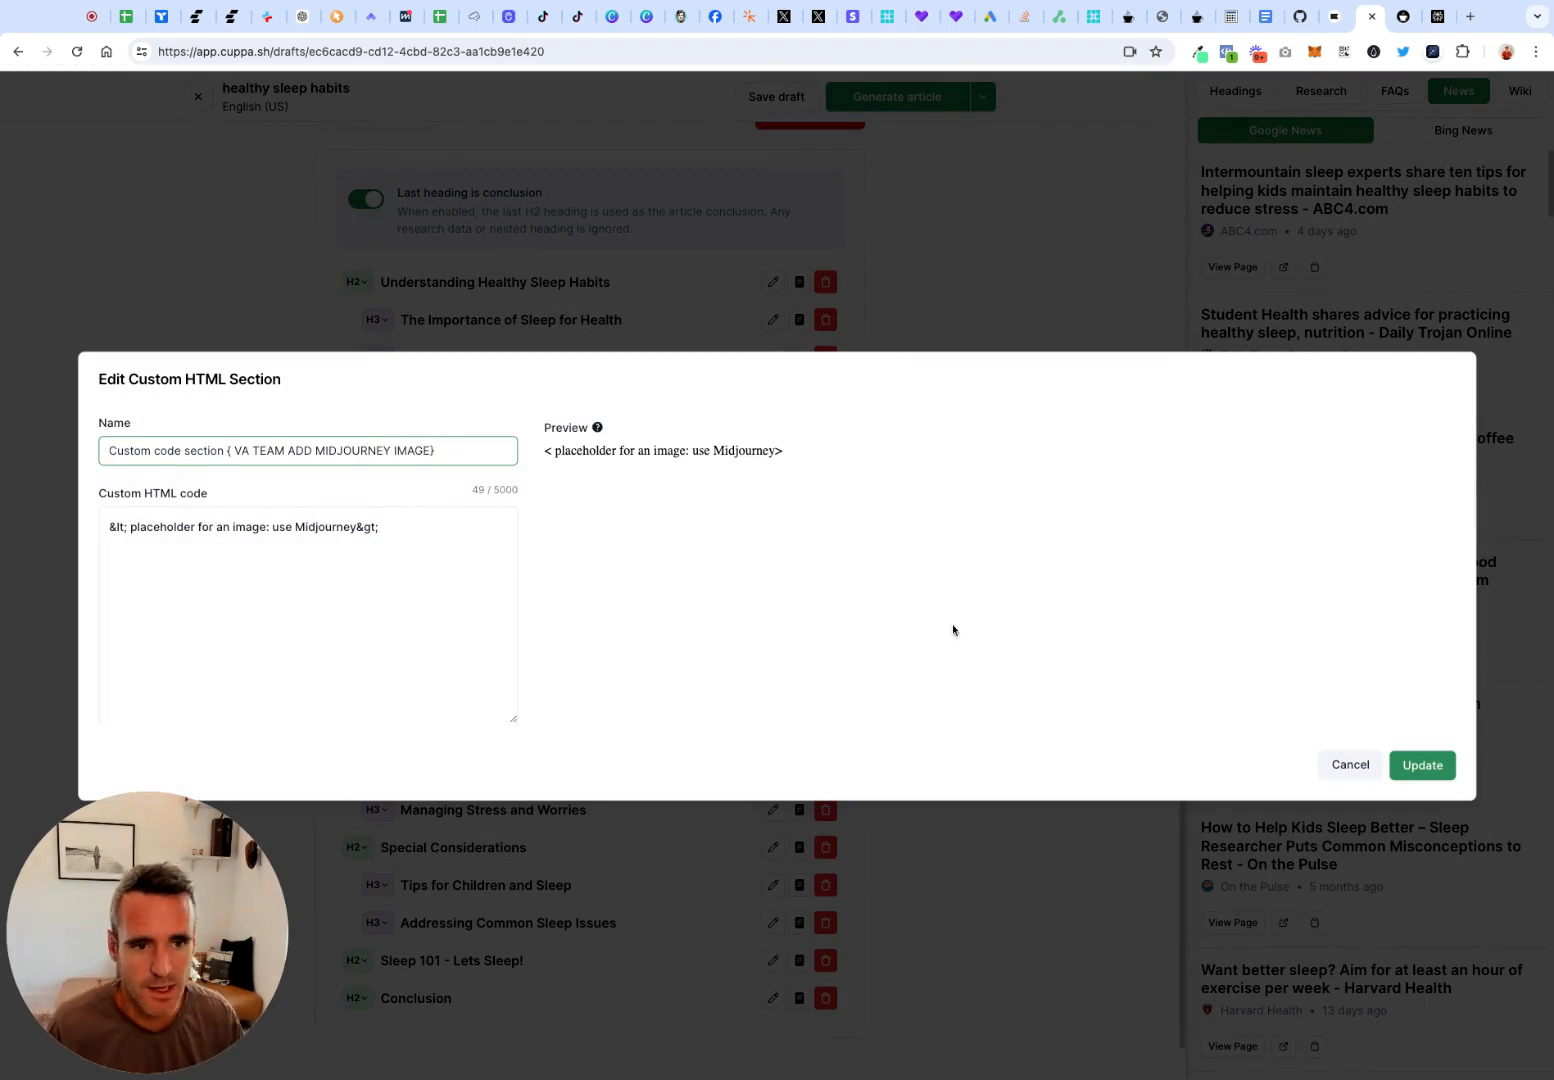
left_click(1422, 765)
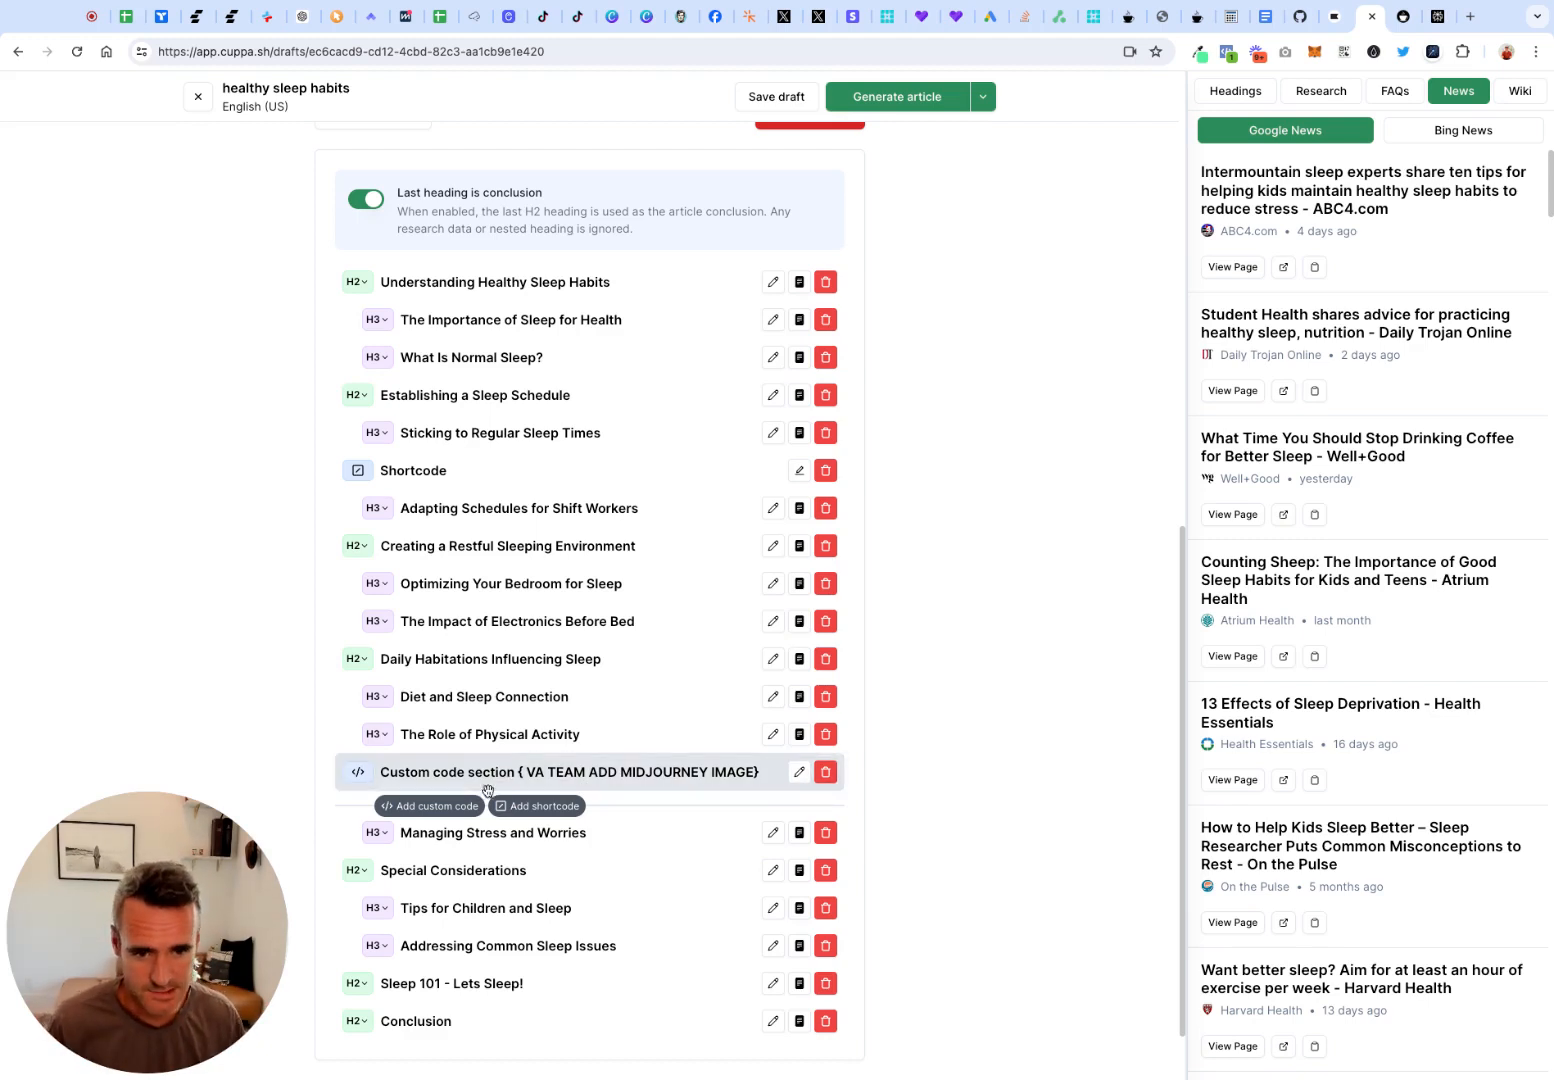
Review the advanced prompt, keyword and target word count options, and the phrase replacement settings
scroll(558, 603, "up", 9)
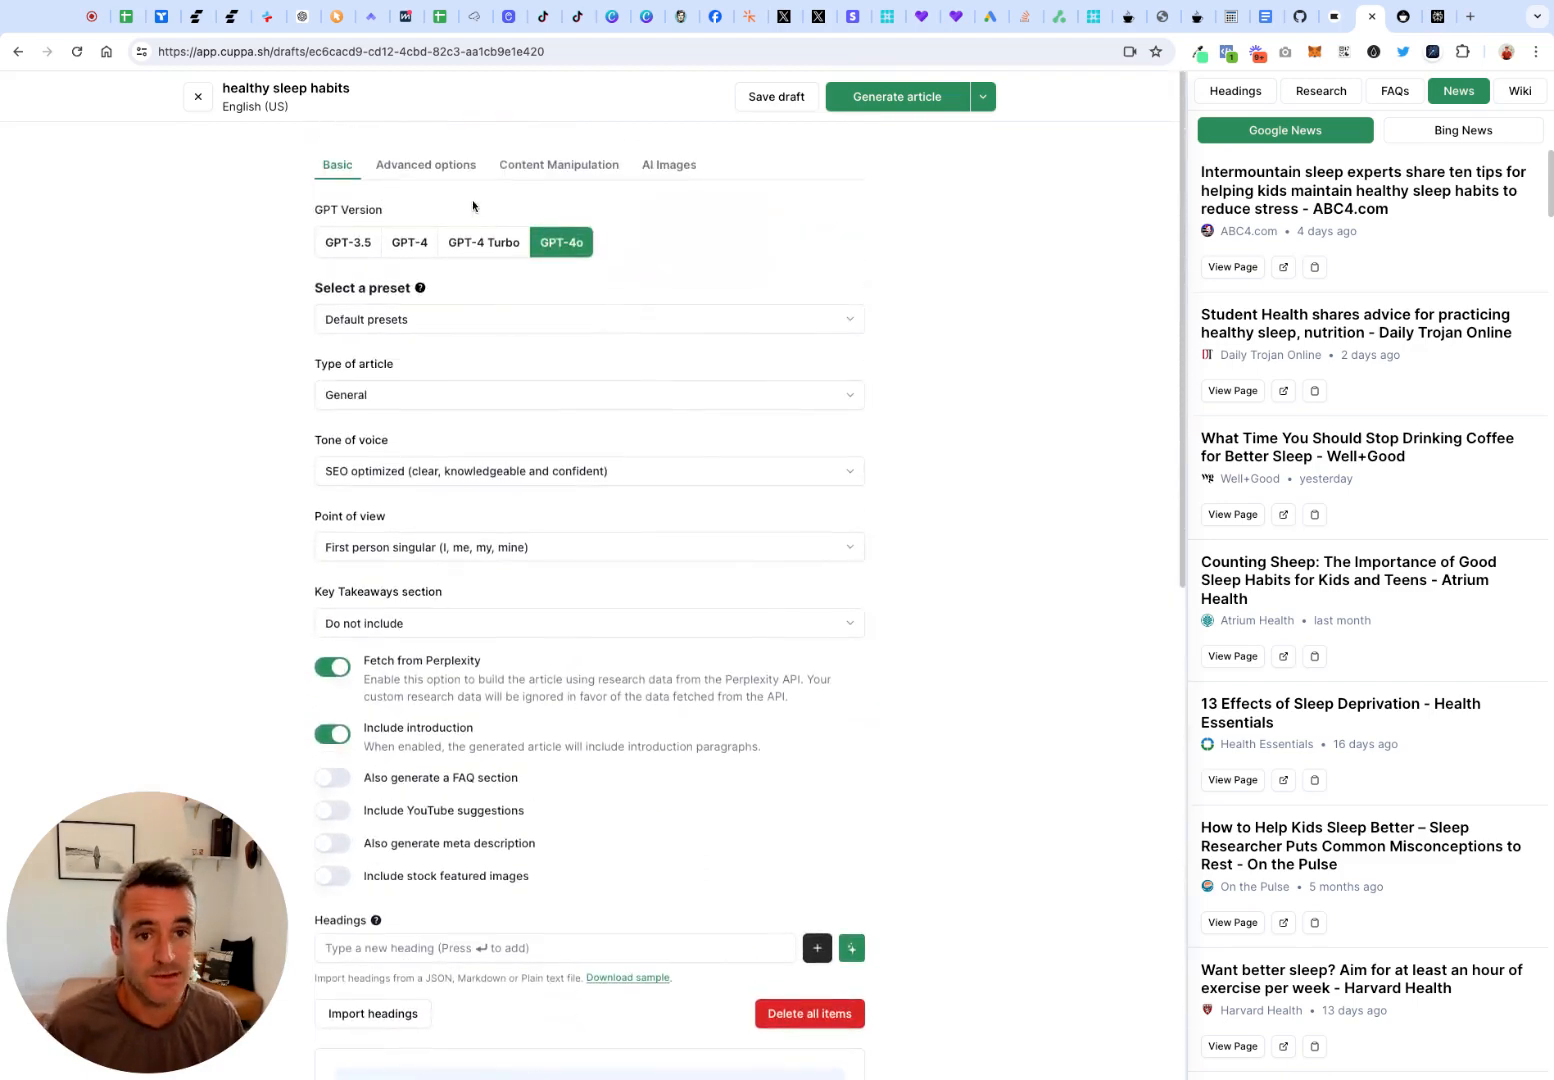
left_click(458, 170)
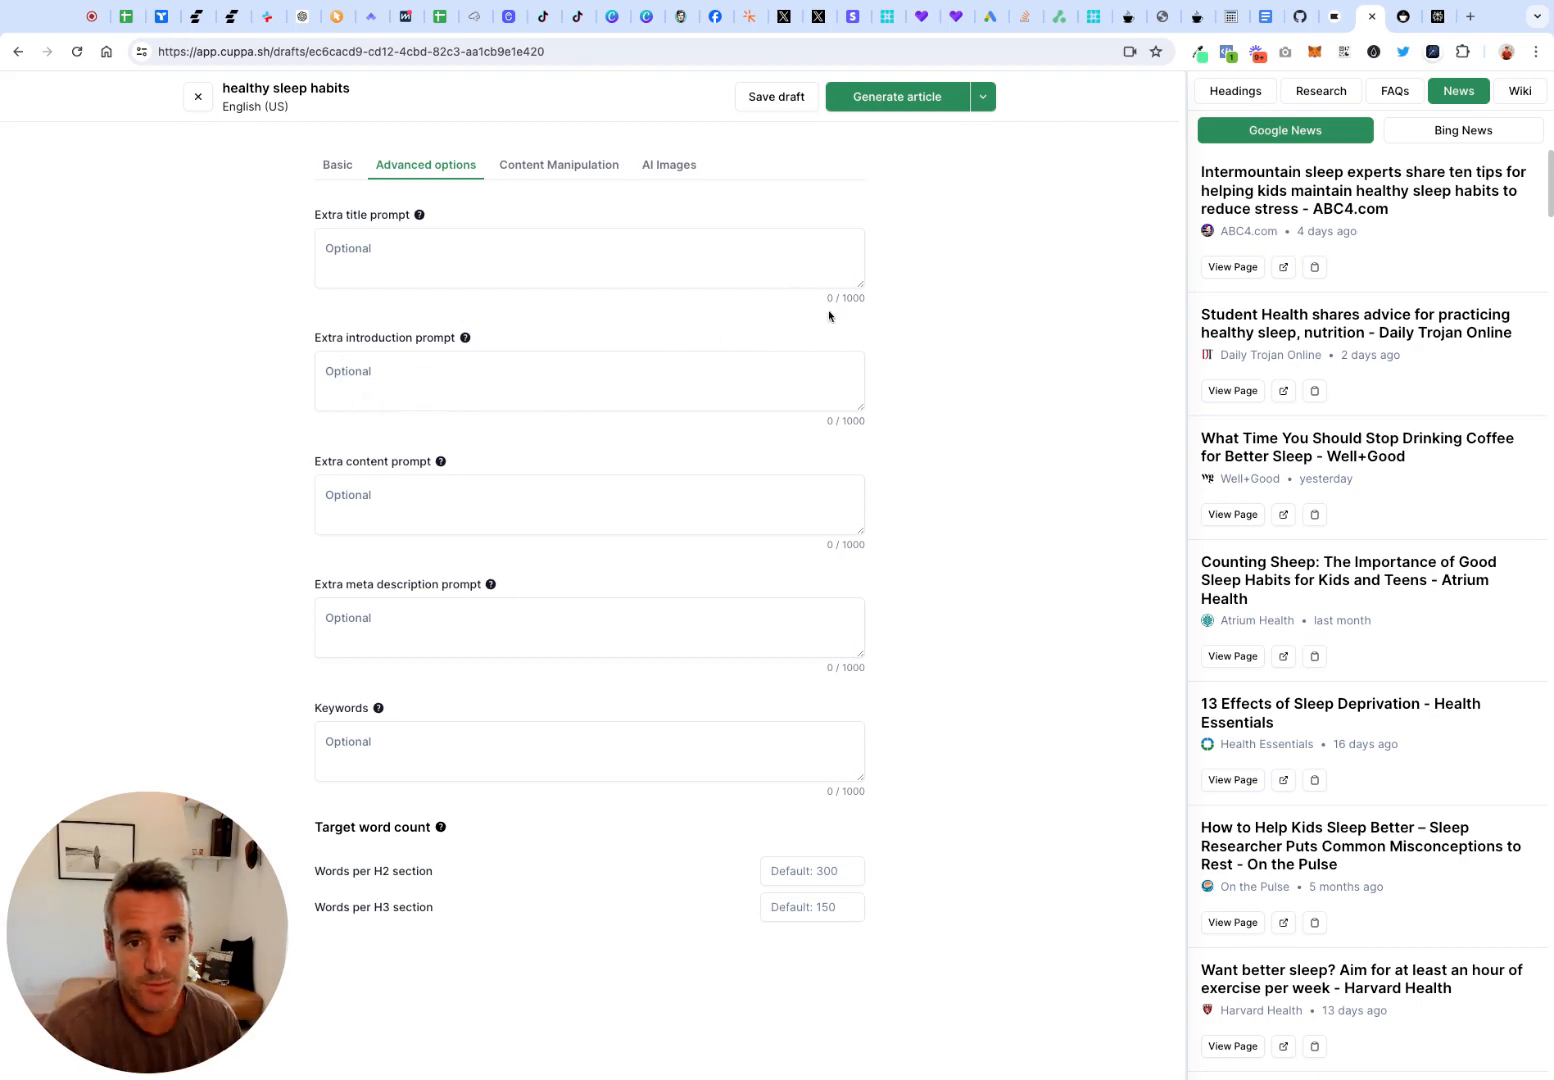
left_click_drag(847, 299, 840, 299)
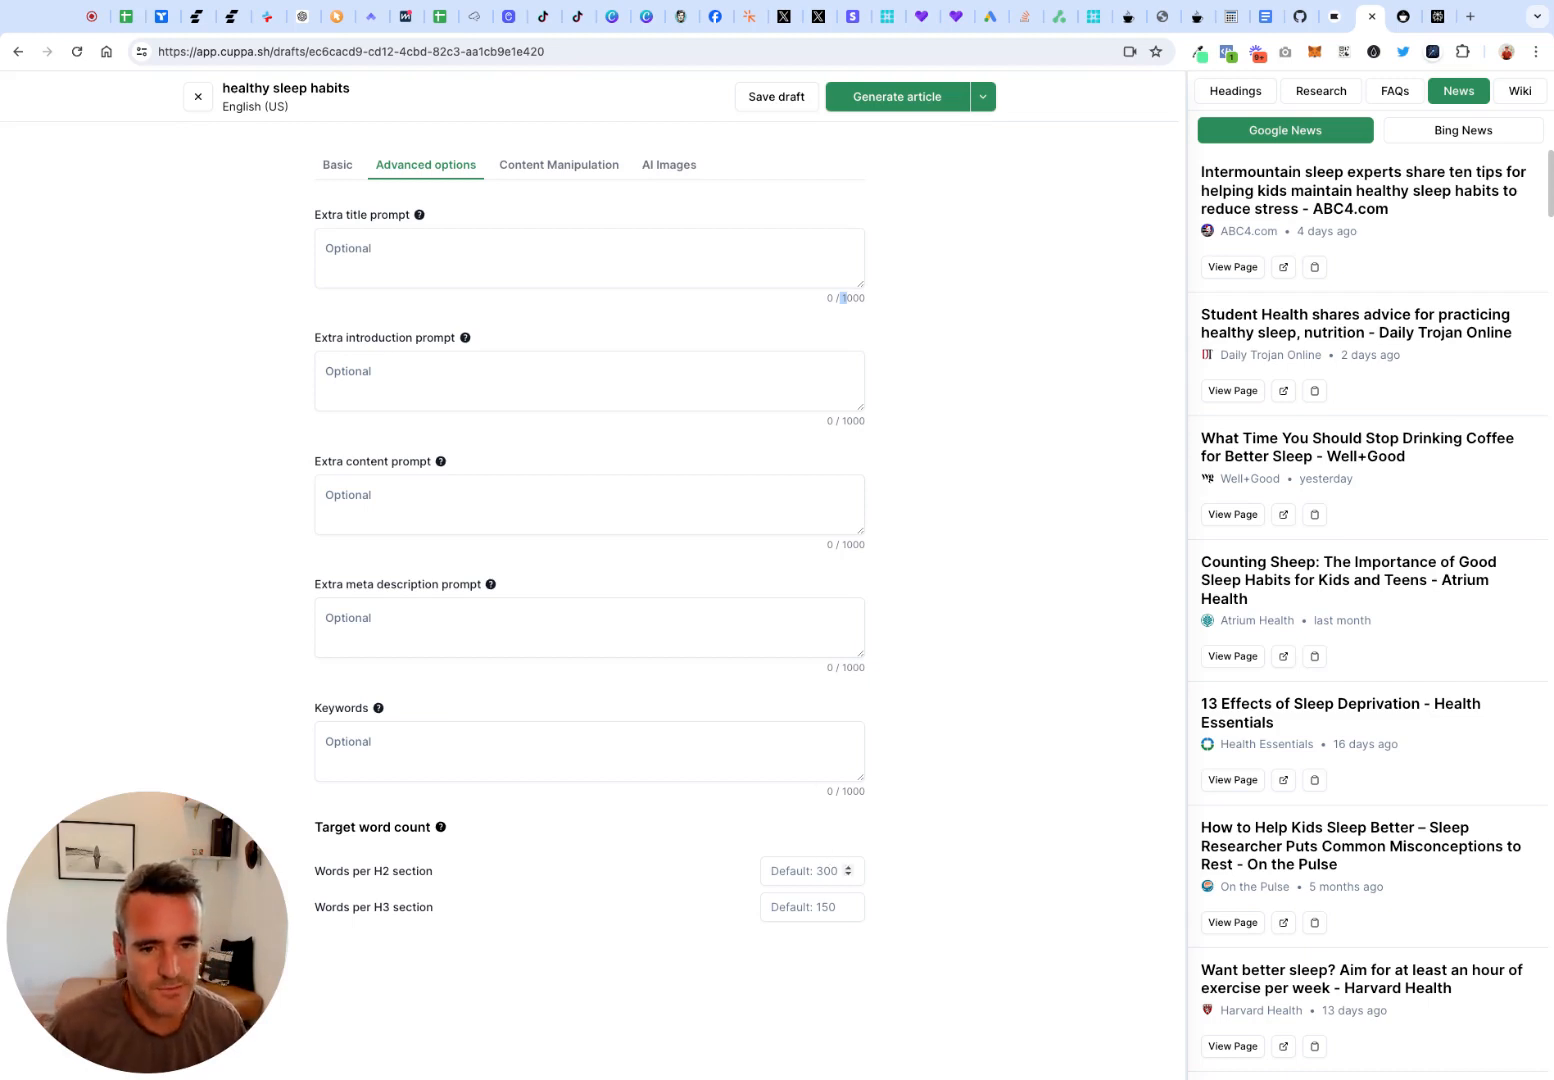
left_click(820, 873)
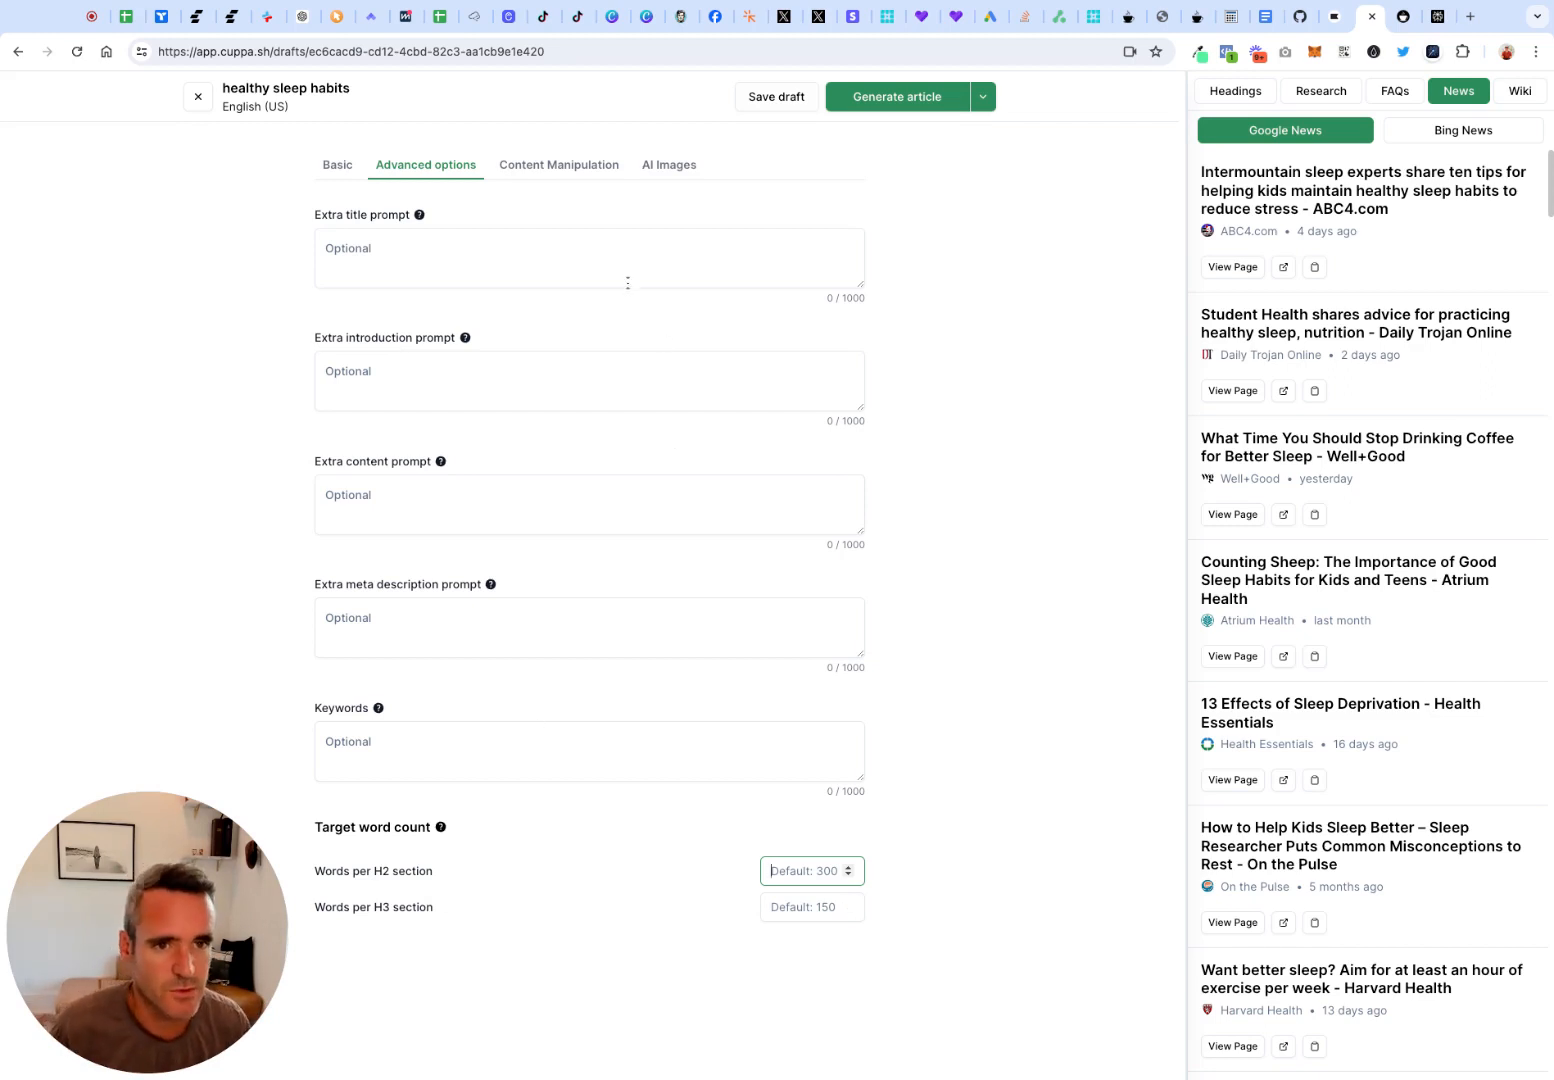
left_click(585, 173)
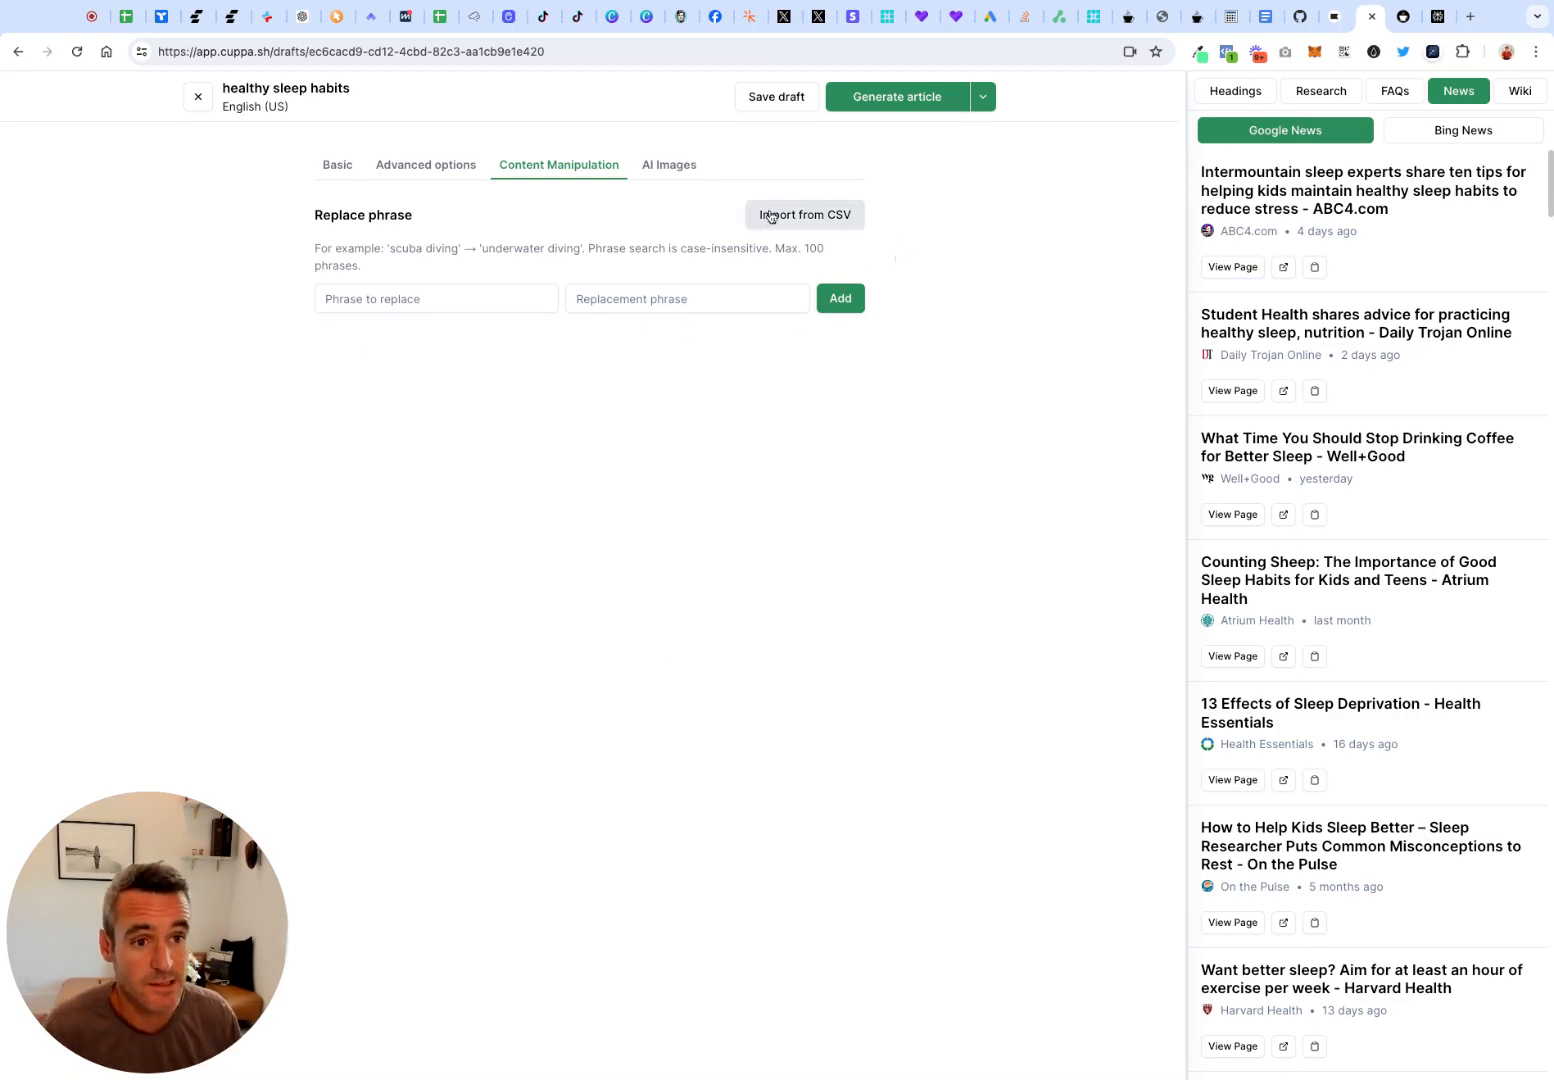
Enable AI image generation for the article and examine the maximum number of images setting
left_click(692, 174)
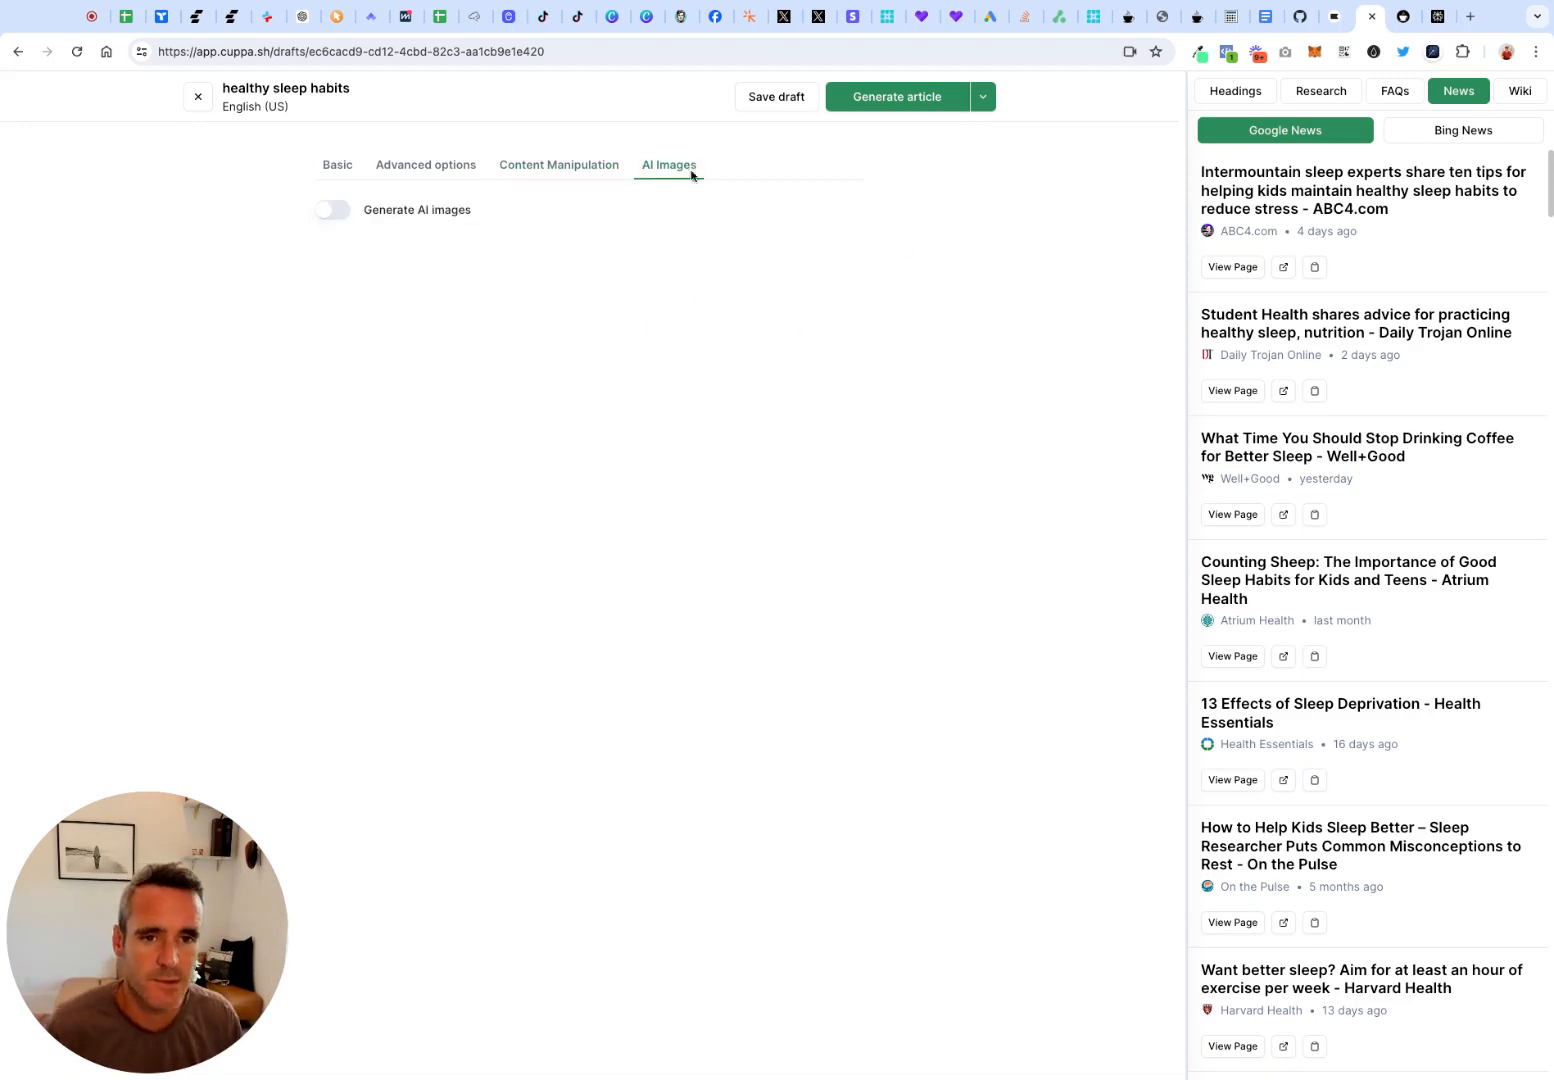
left_click(333, 211)
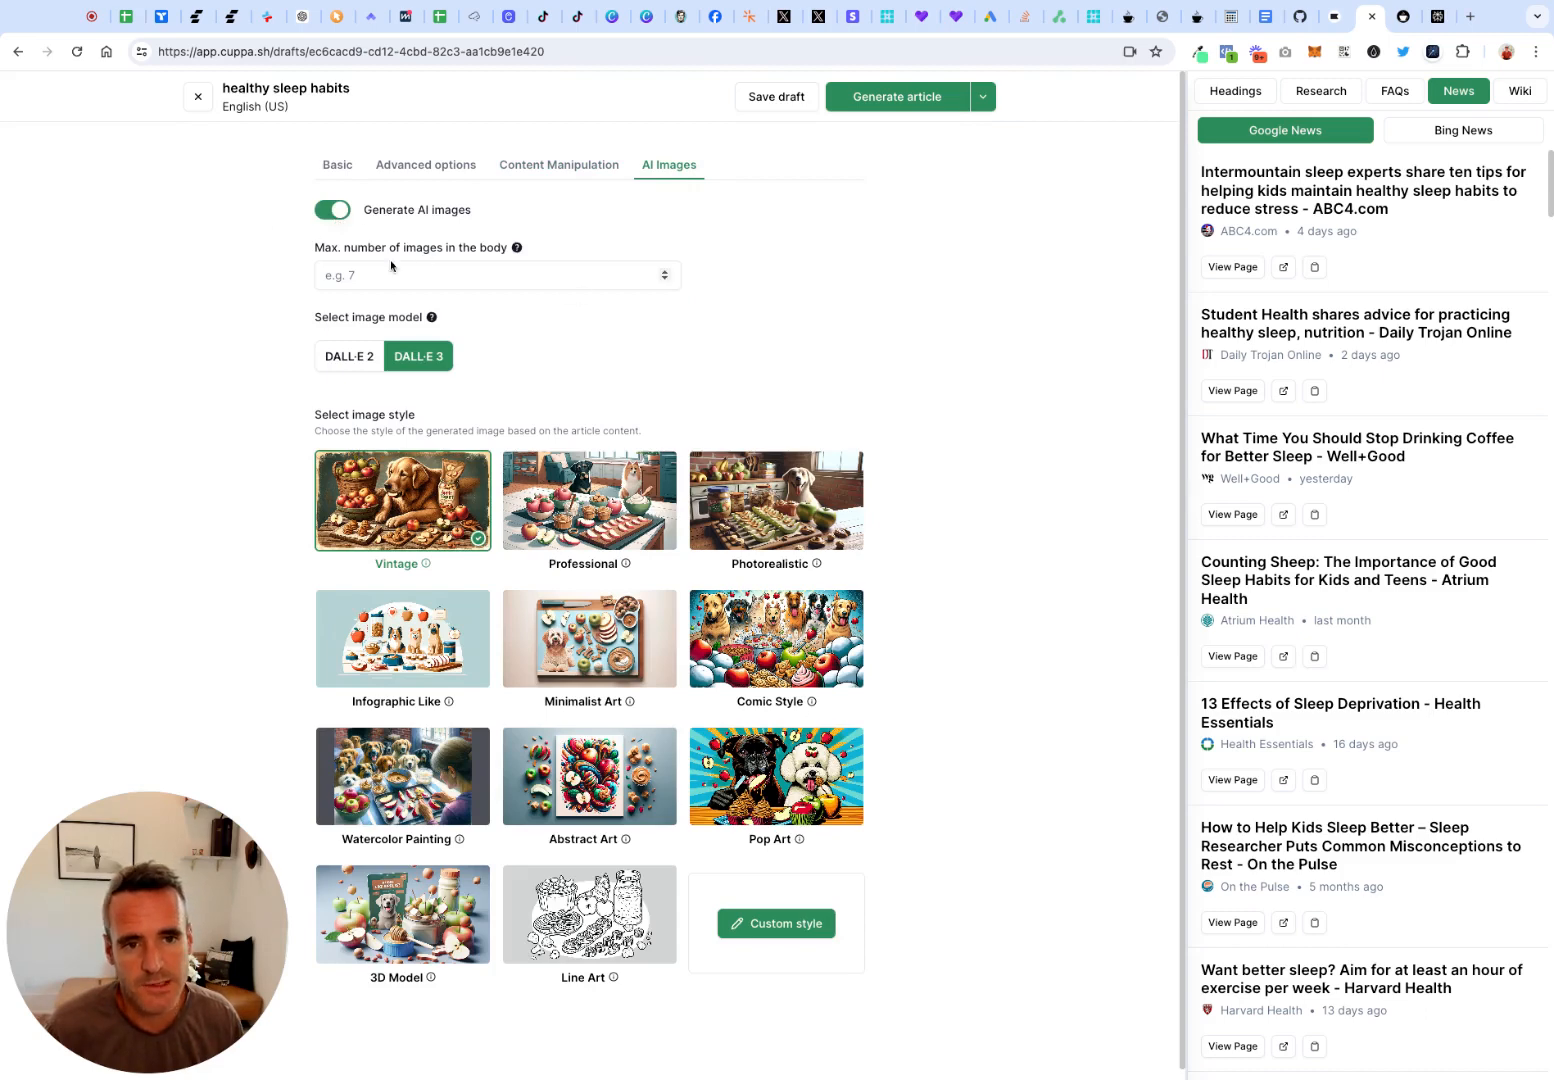
triple_click(313, 254)
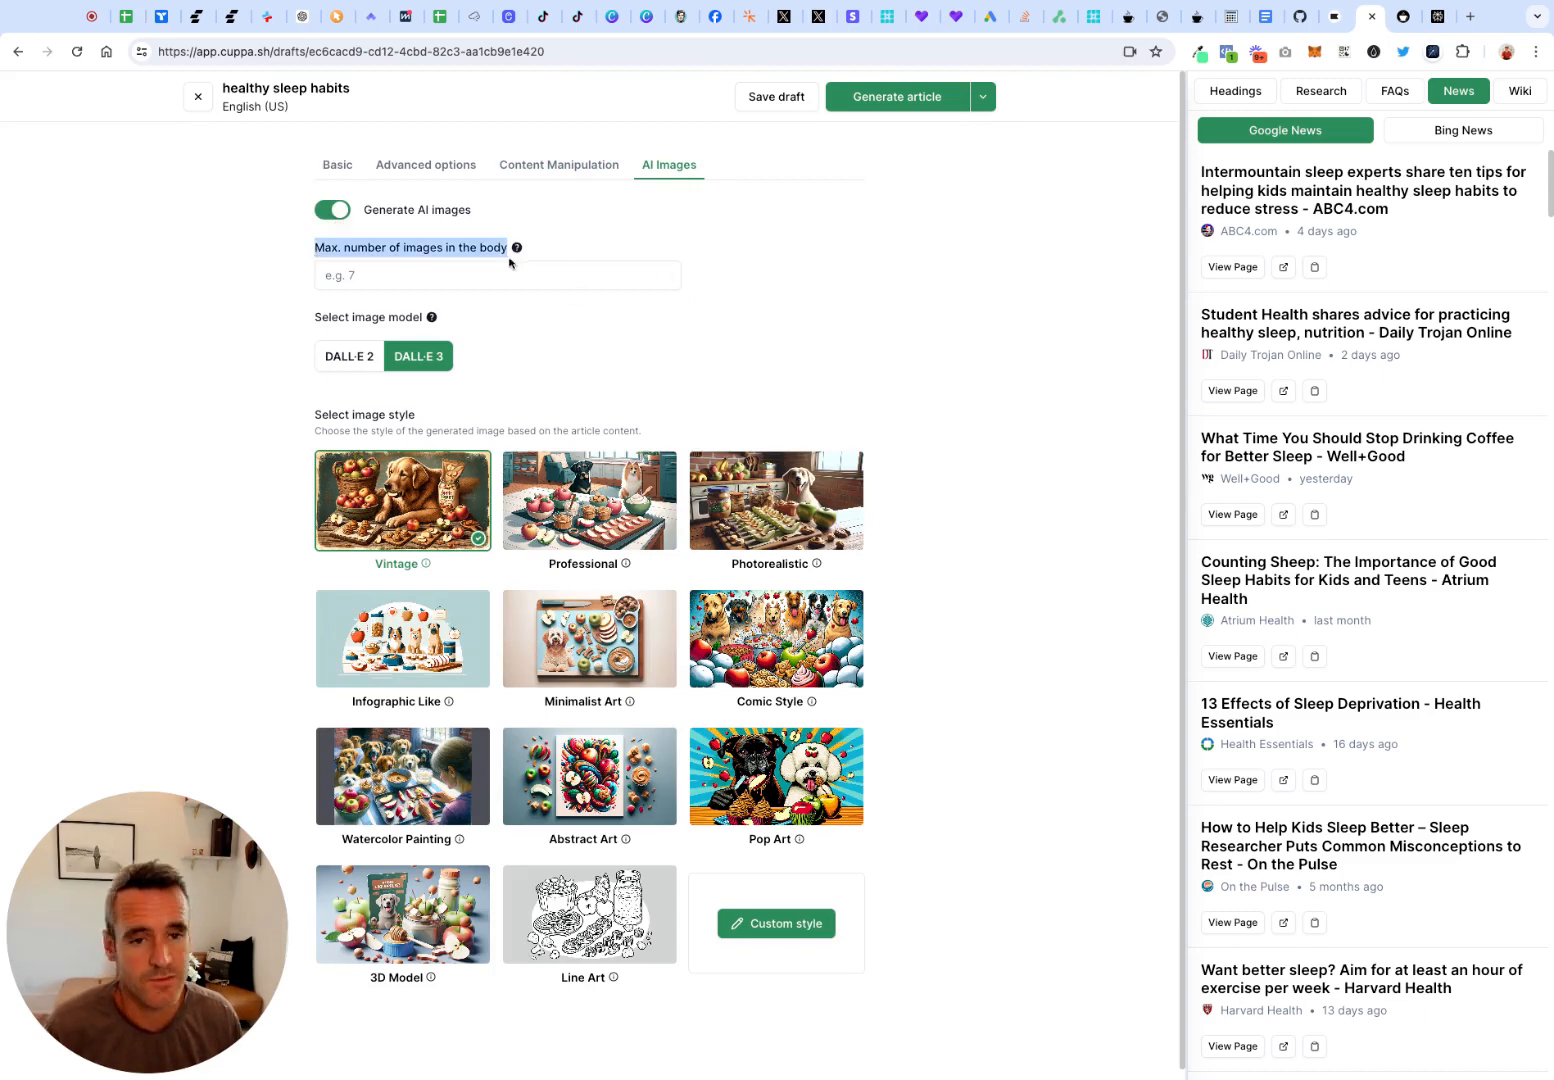
left_click(455, 279)
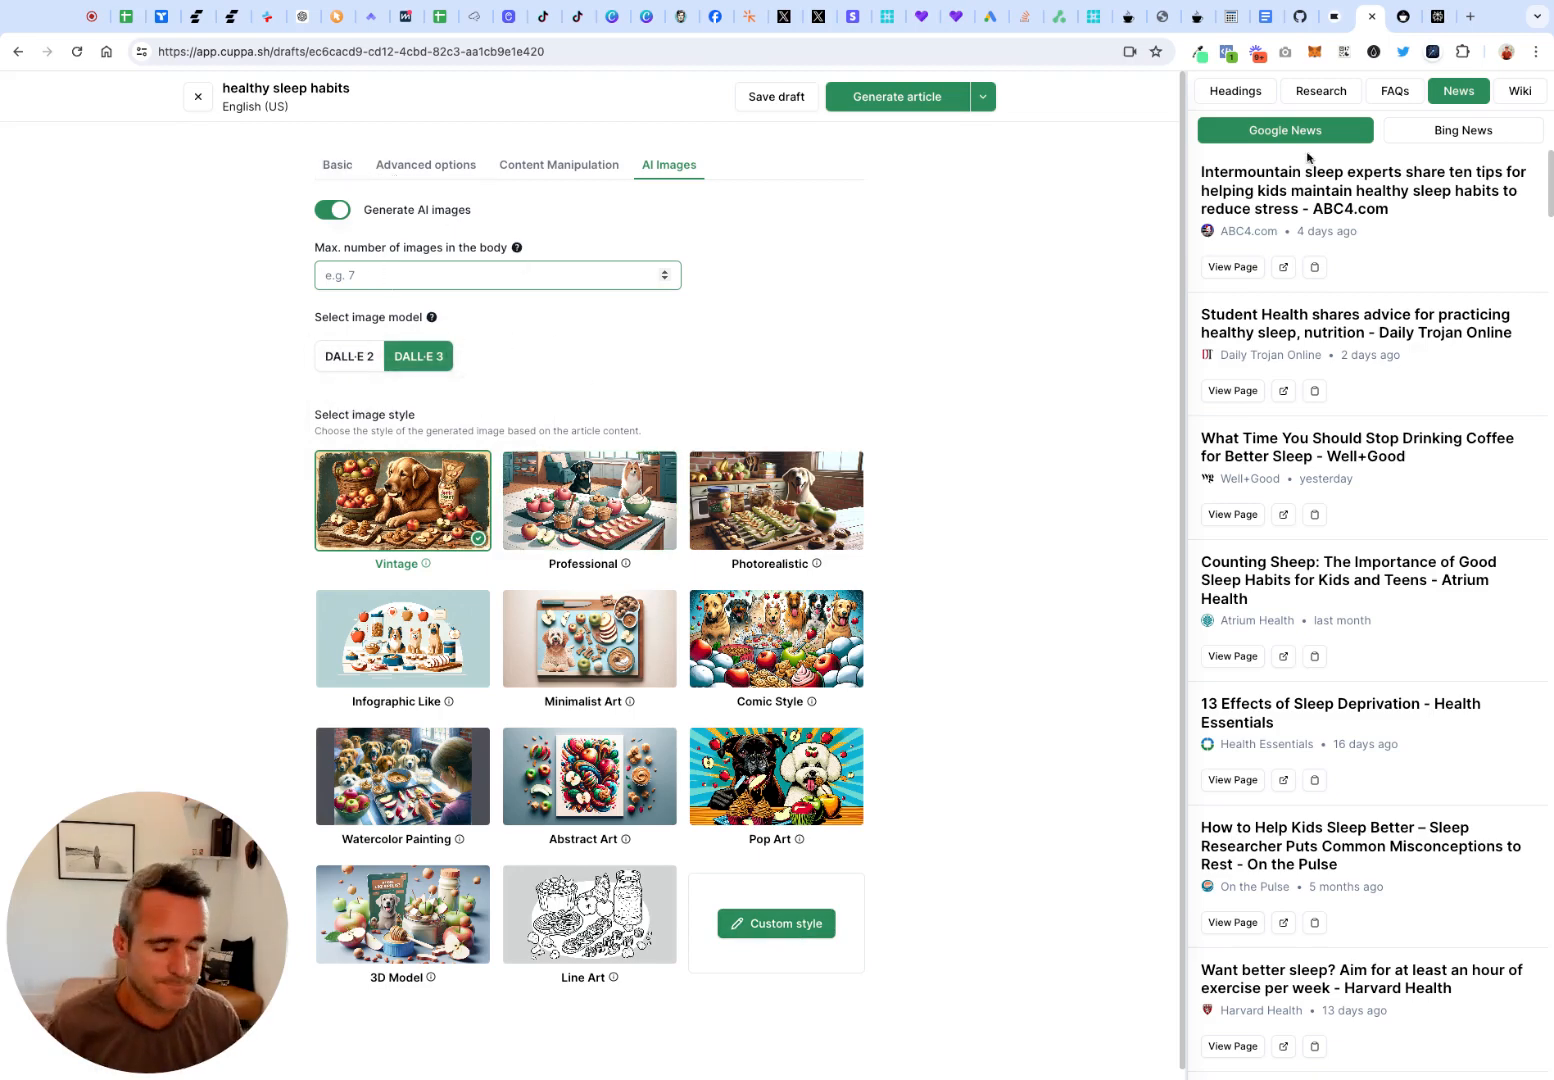
Look through the Wikipedia results, the competitor headings and the keyword research for the article topic
left_click(1500, 91)
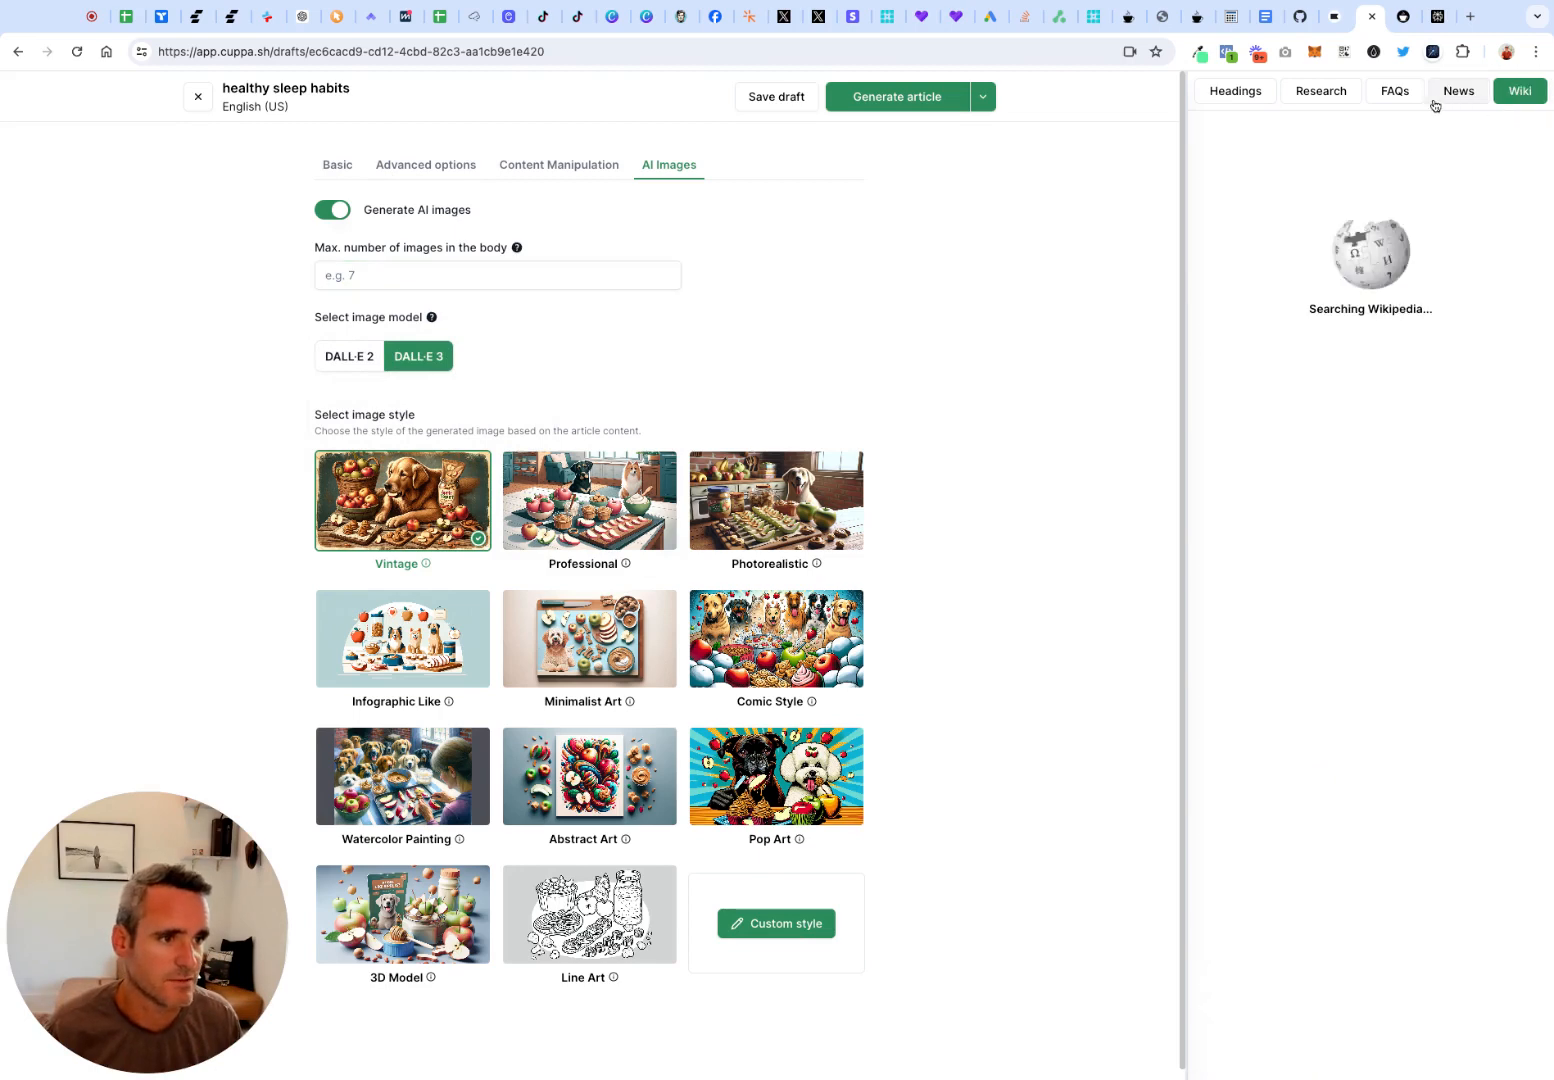
left_click(1266, 98)
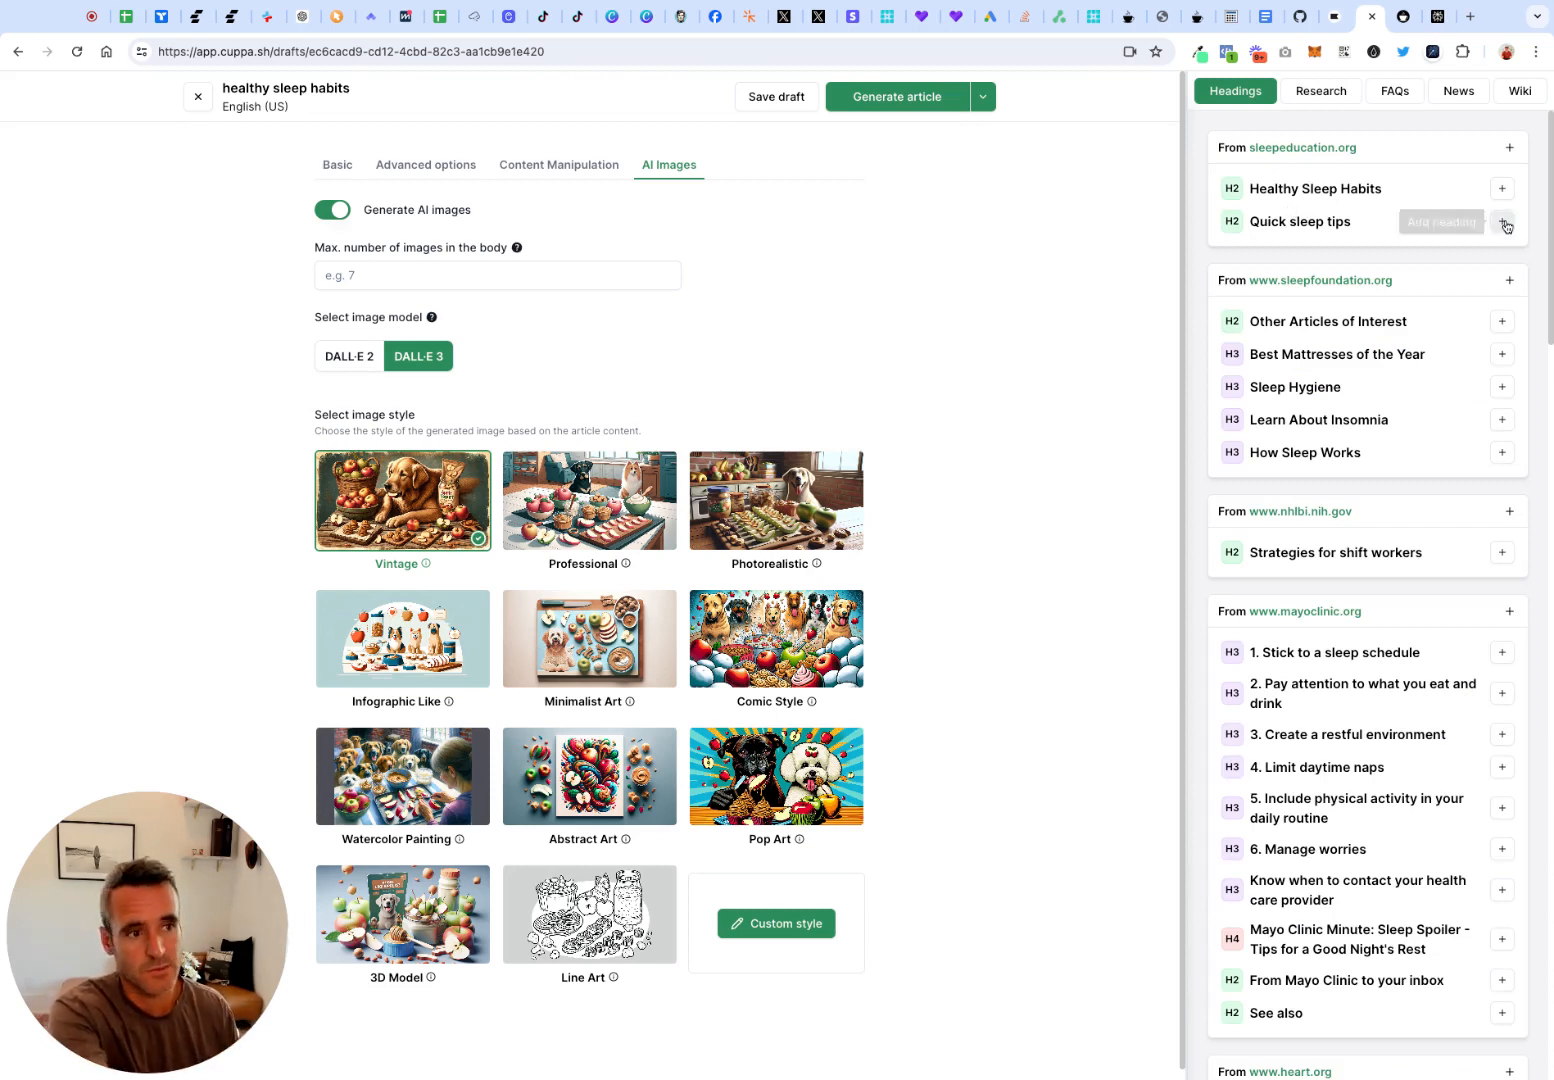
left_click(1340, 97)
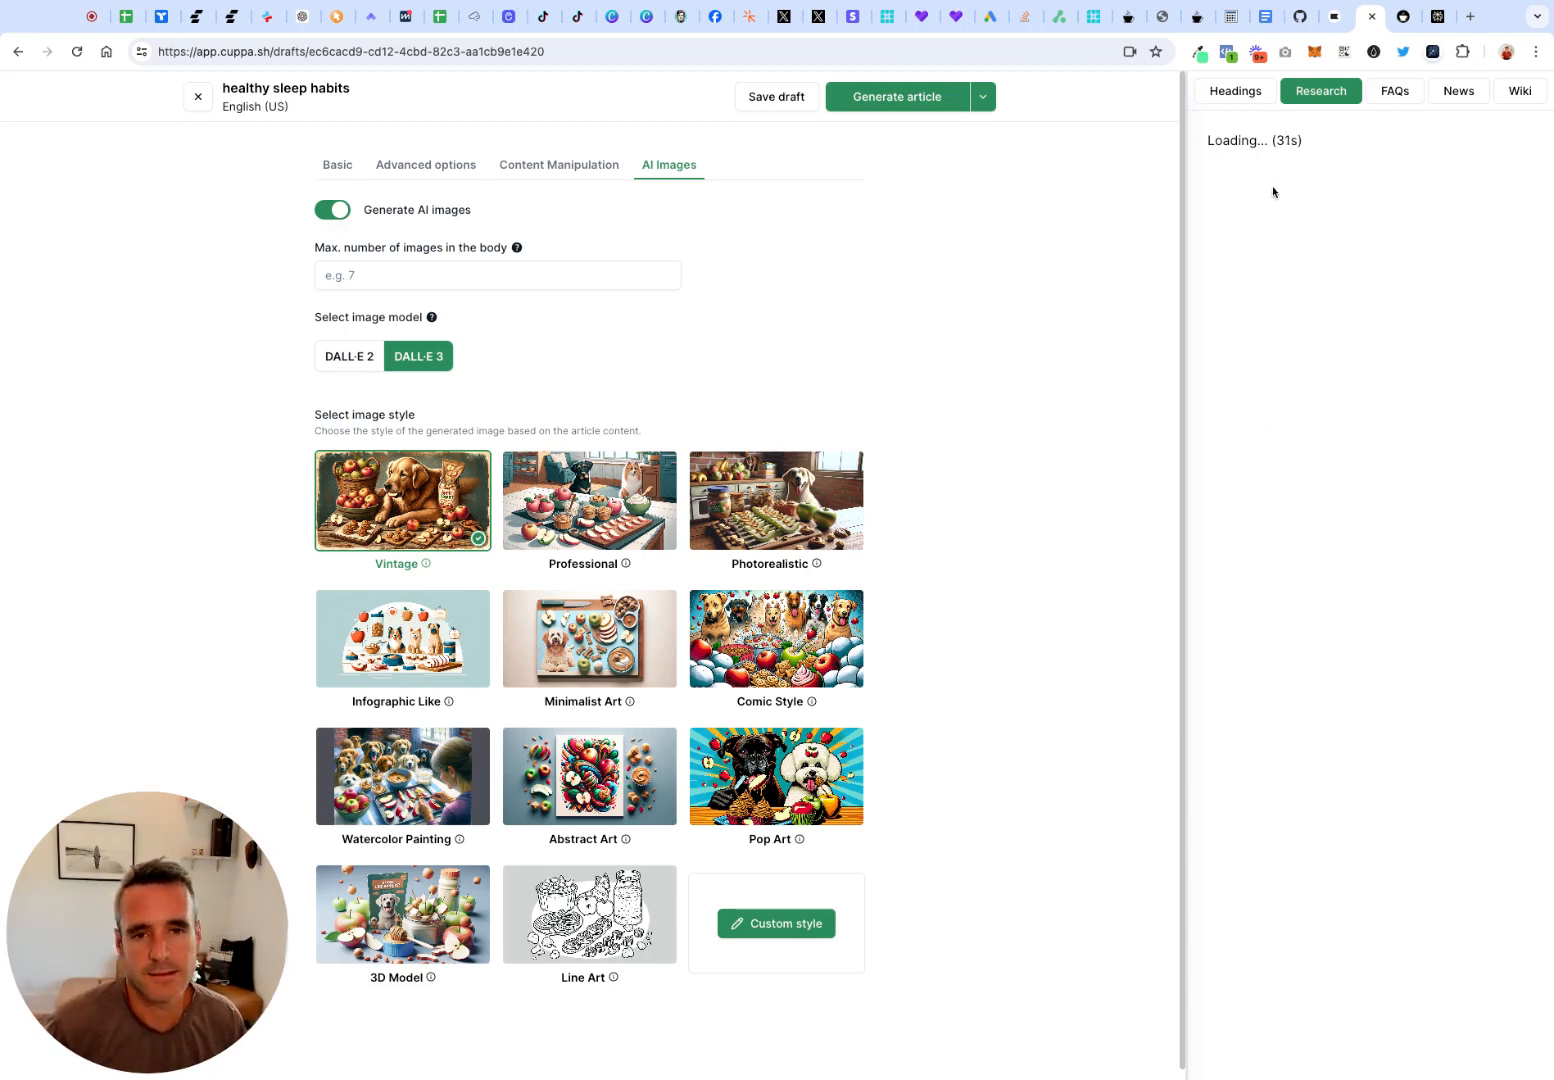
Review the basic article settings and the heading outline with its shortcode and custom code sections
left_click(352, 177)
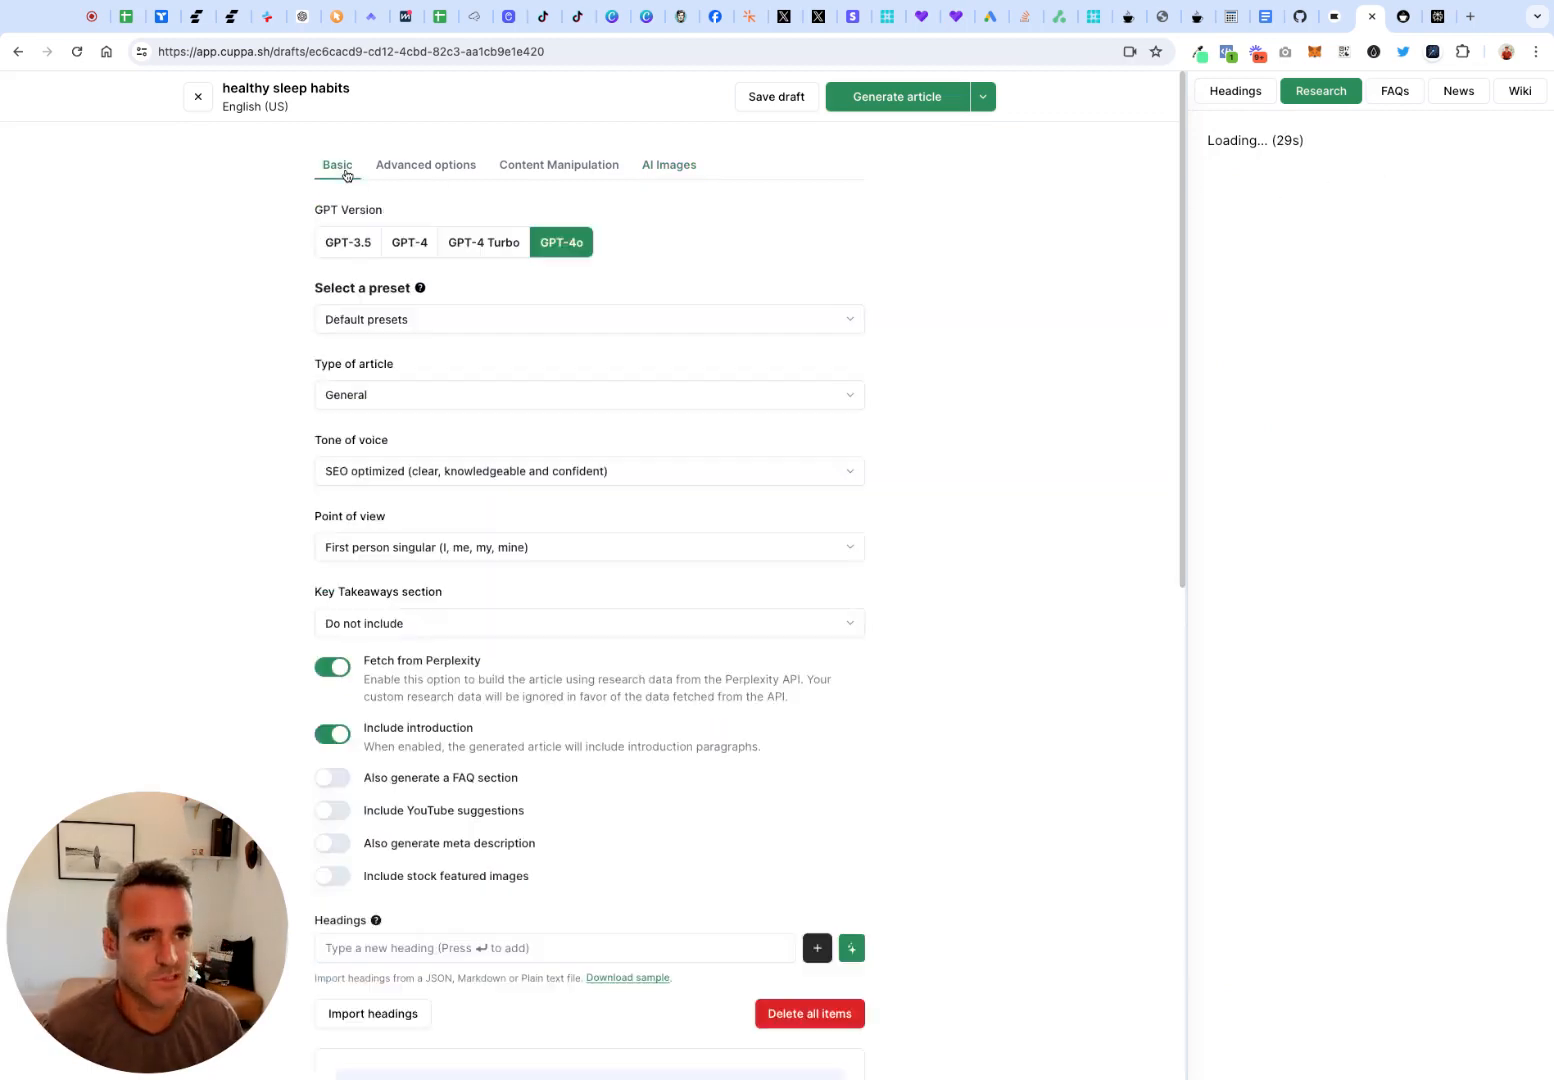
scroll(922, 477, "down", 3)
scroll(922, 477, "down", 3)
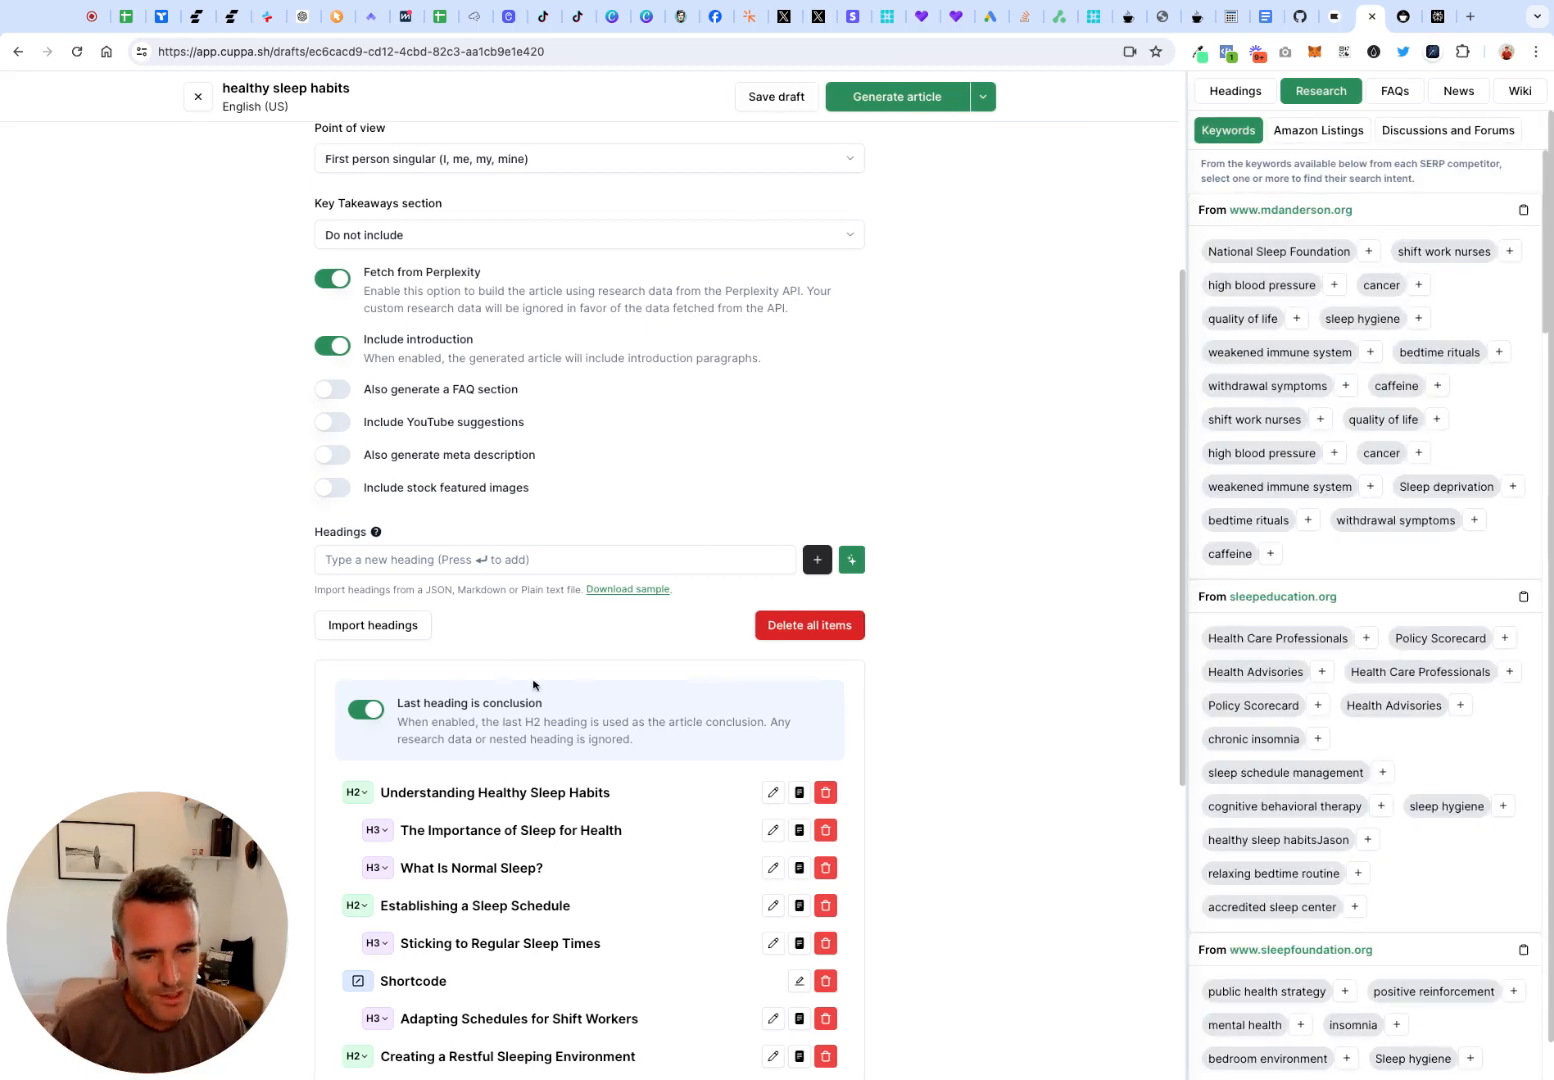
scroll(524, 650, "down", 1)
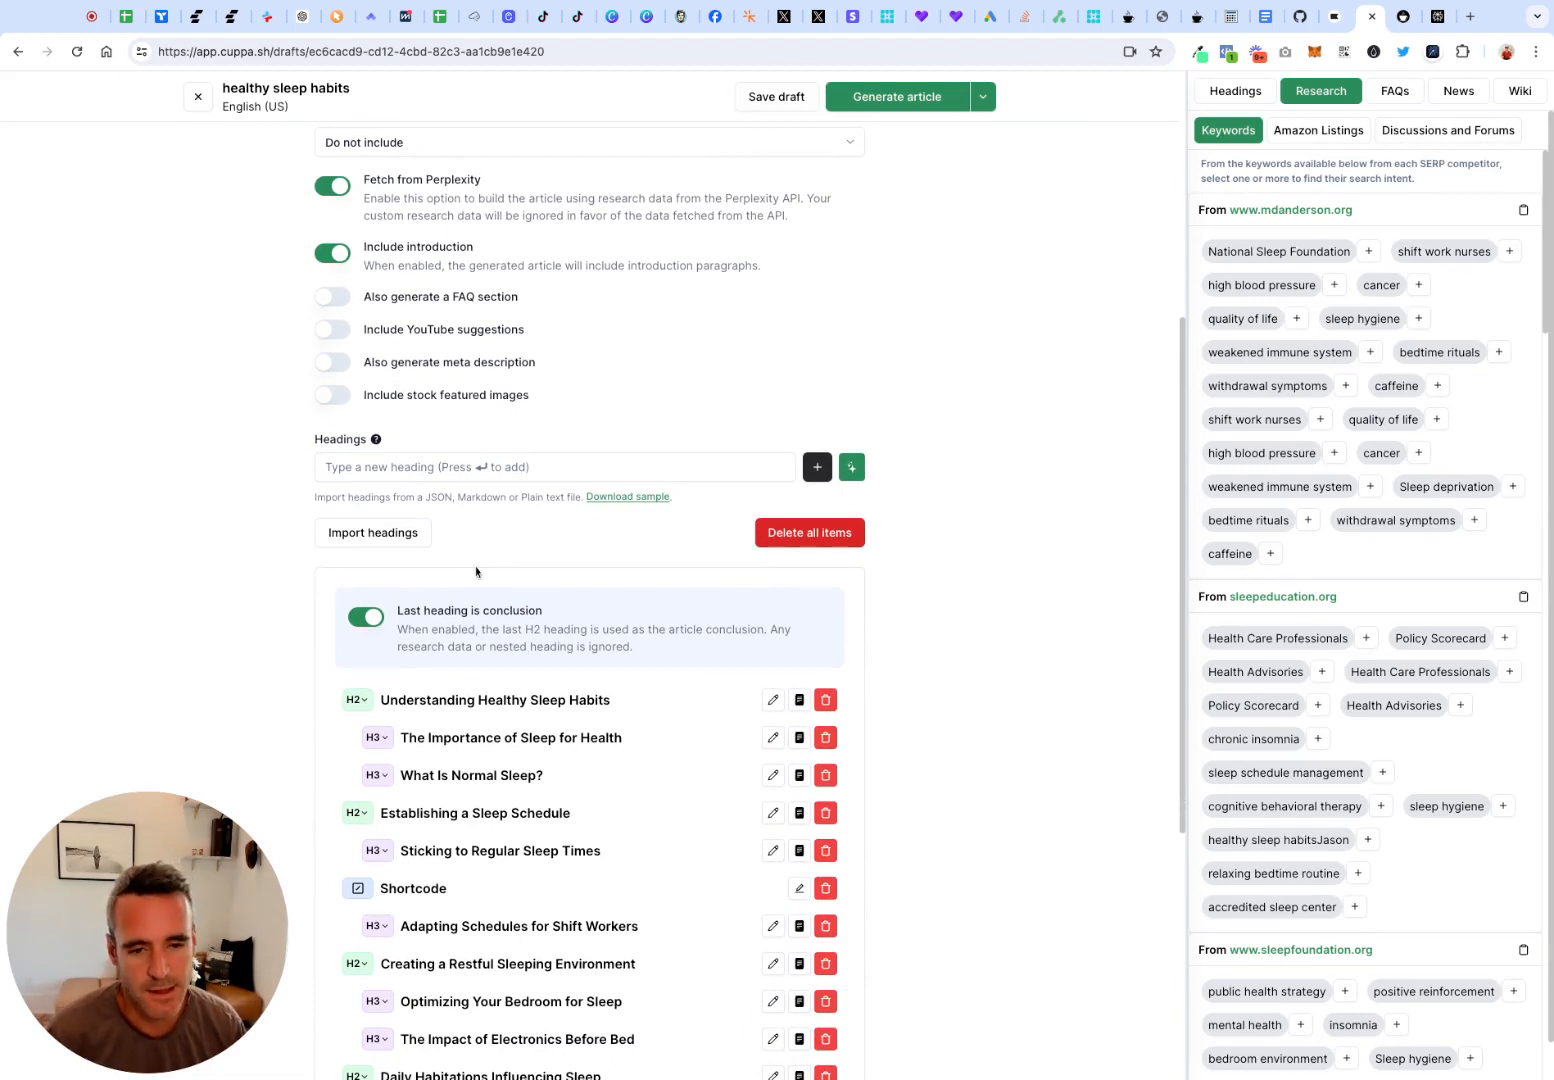
scroll(476, 572, "down", 1)
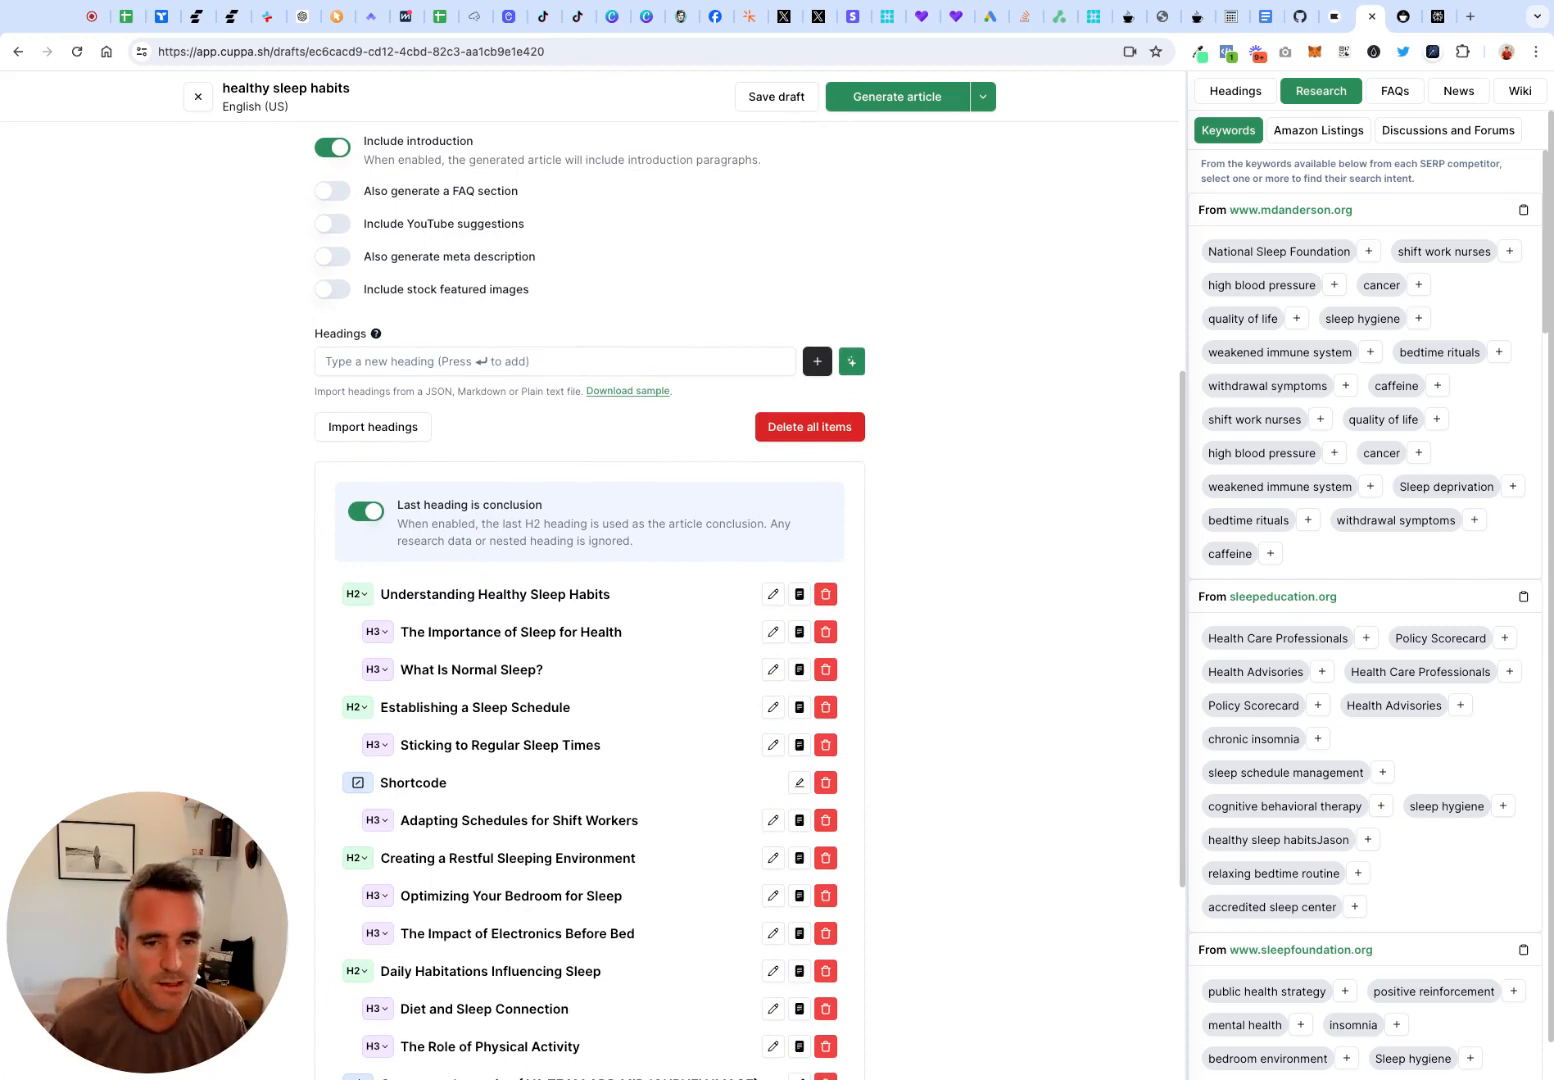
scroll(392, 640, "up", 1)
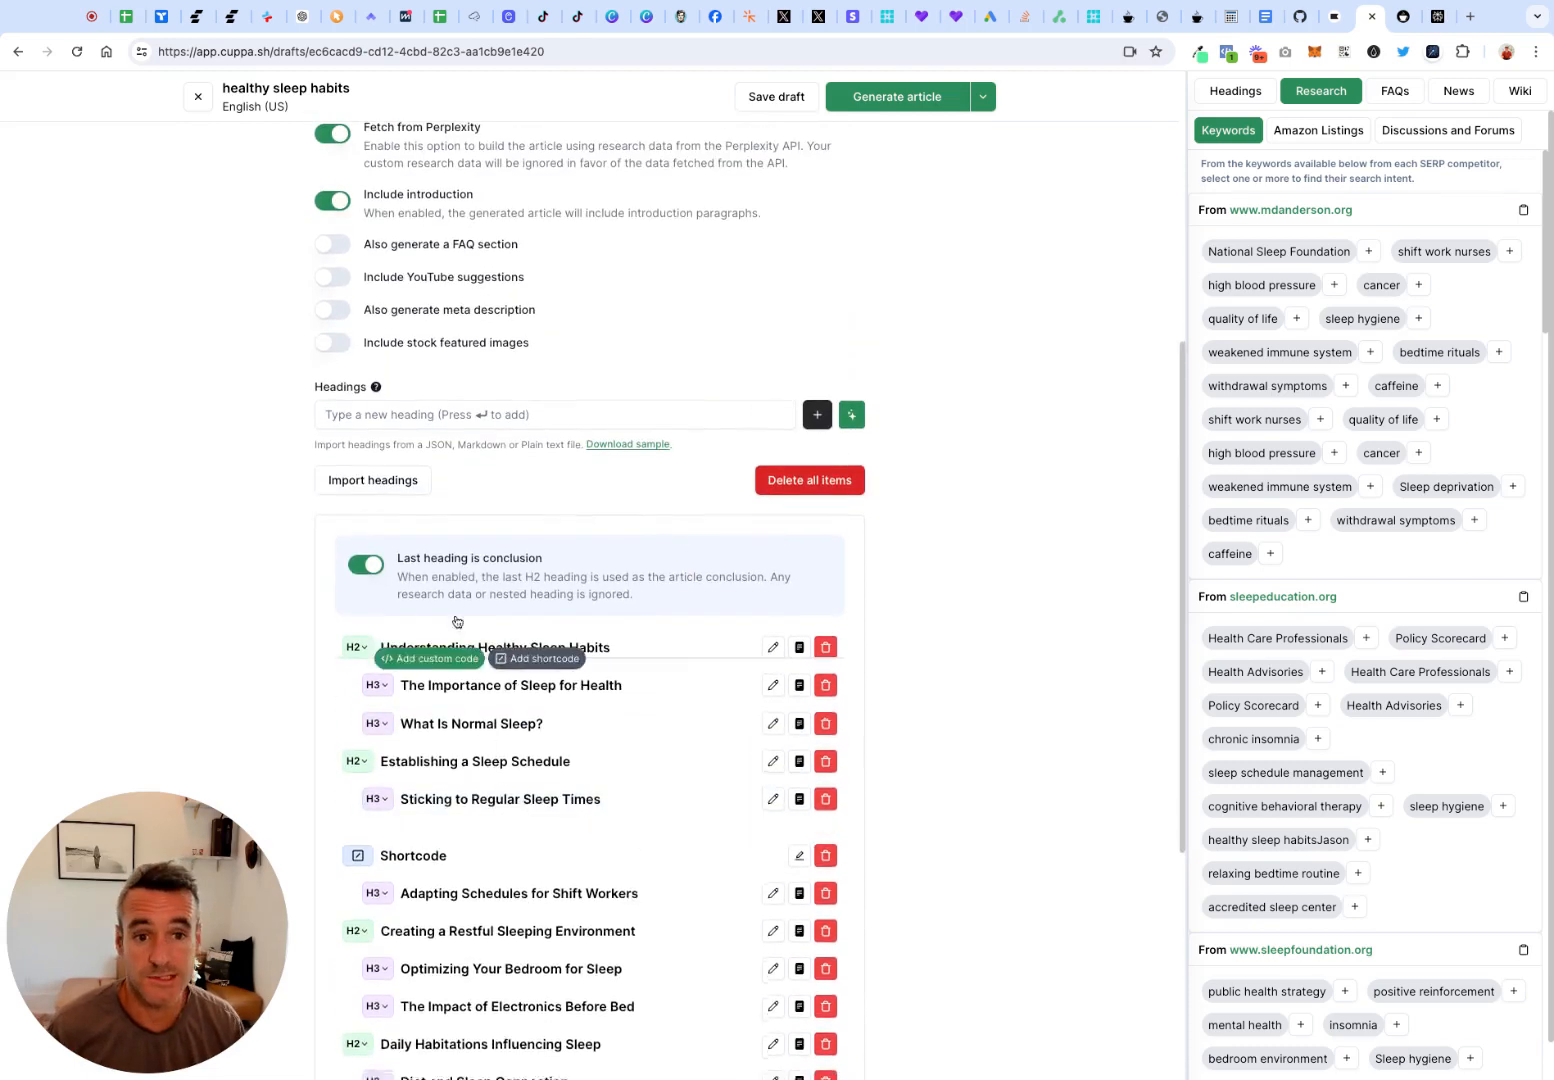
scroll(415, 345, "down", 2)
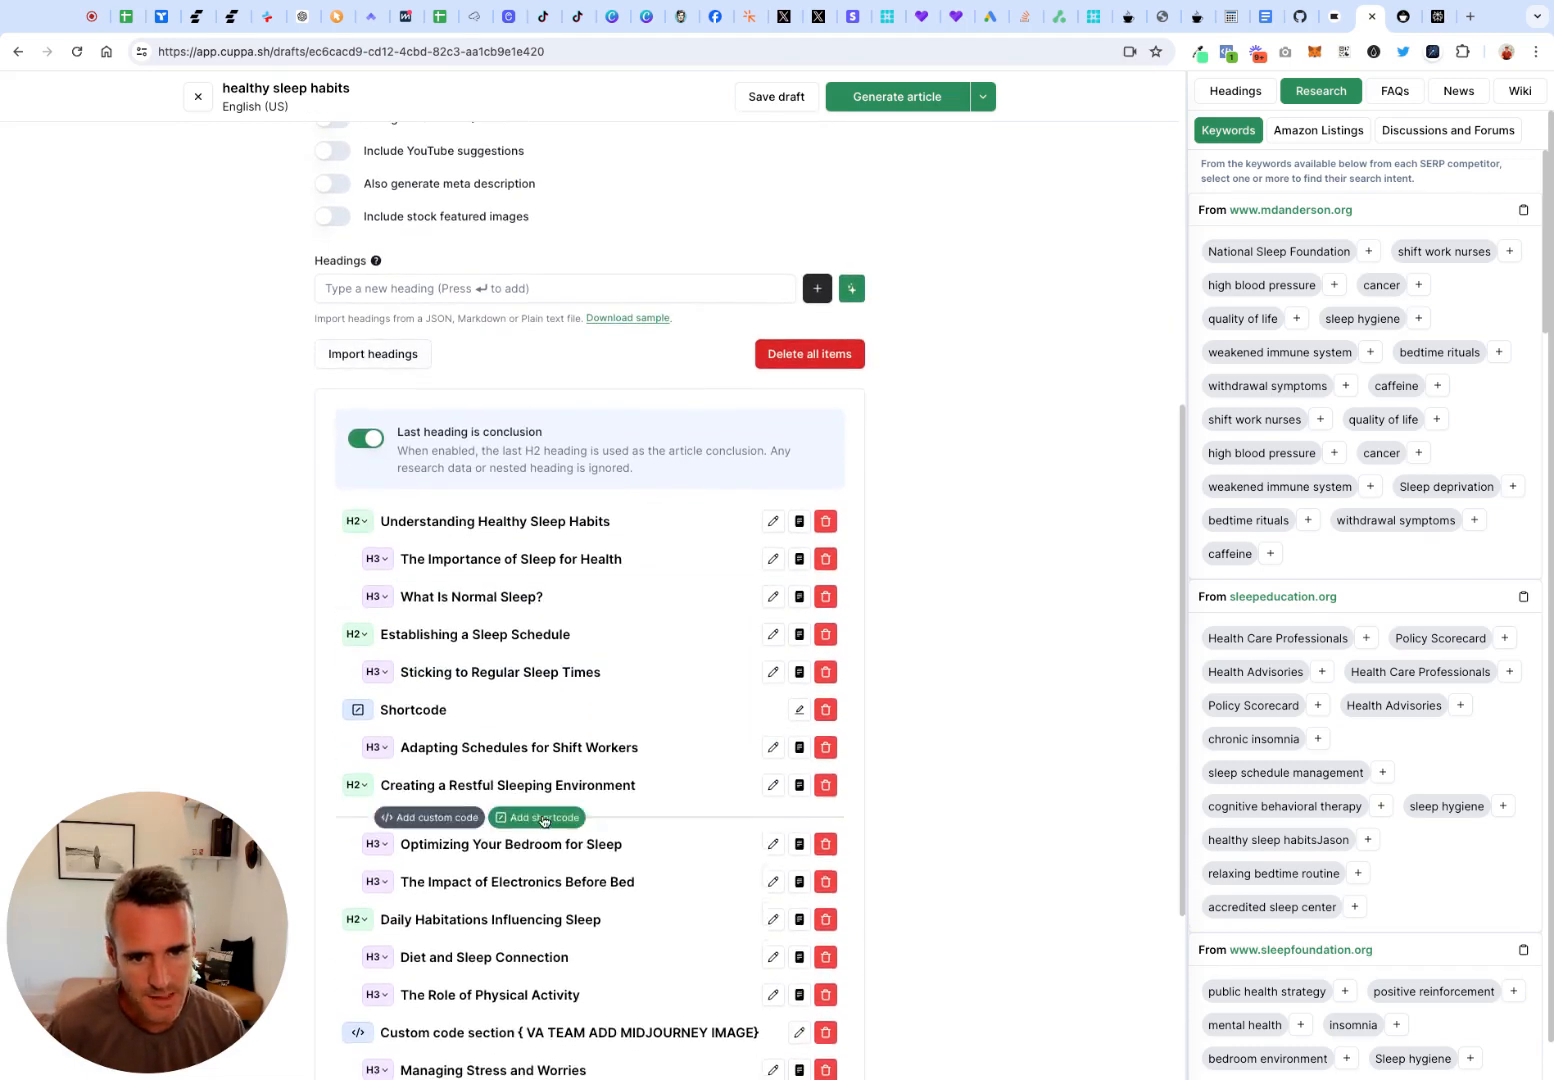
mouse_move(505, 697)
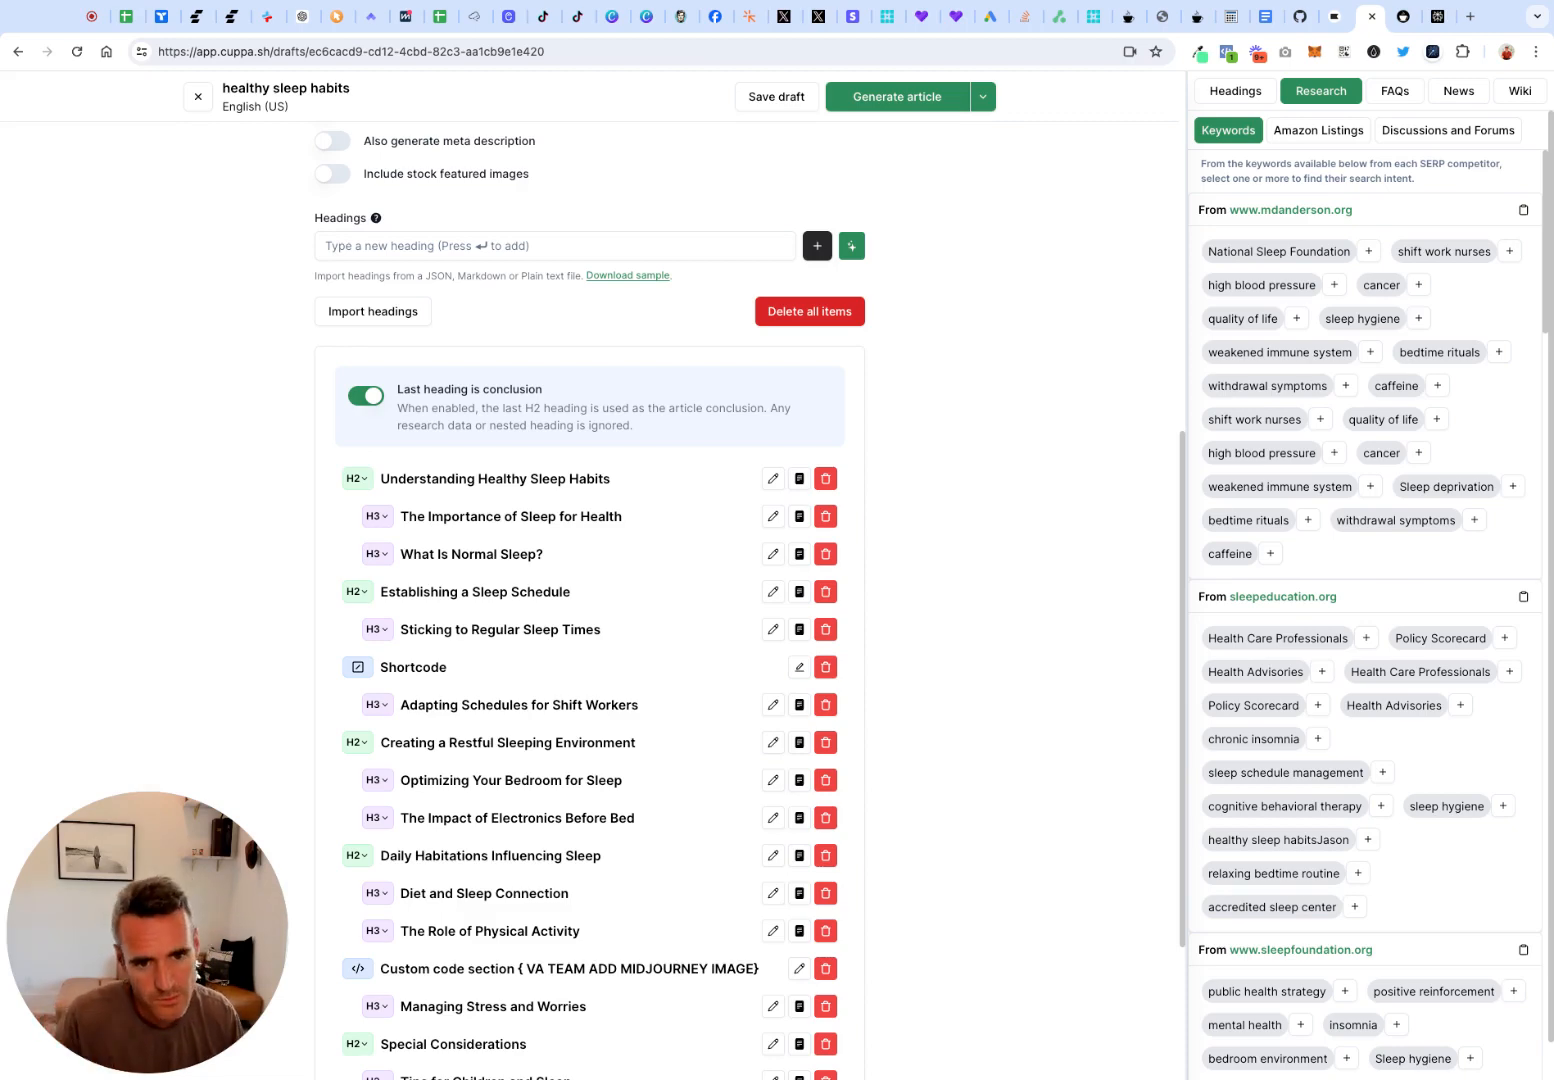
Look over the heading outline, the GPT version and other basic article settings, and the competitor keyword lists
scroll(255, 253, "up", 2)
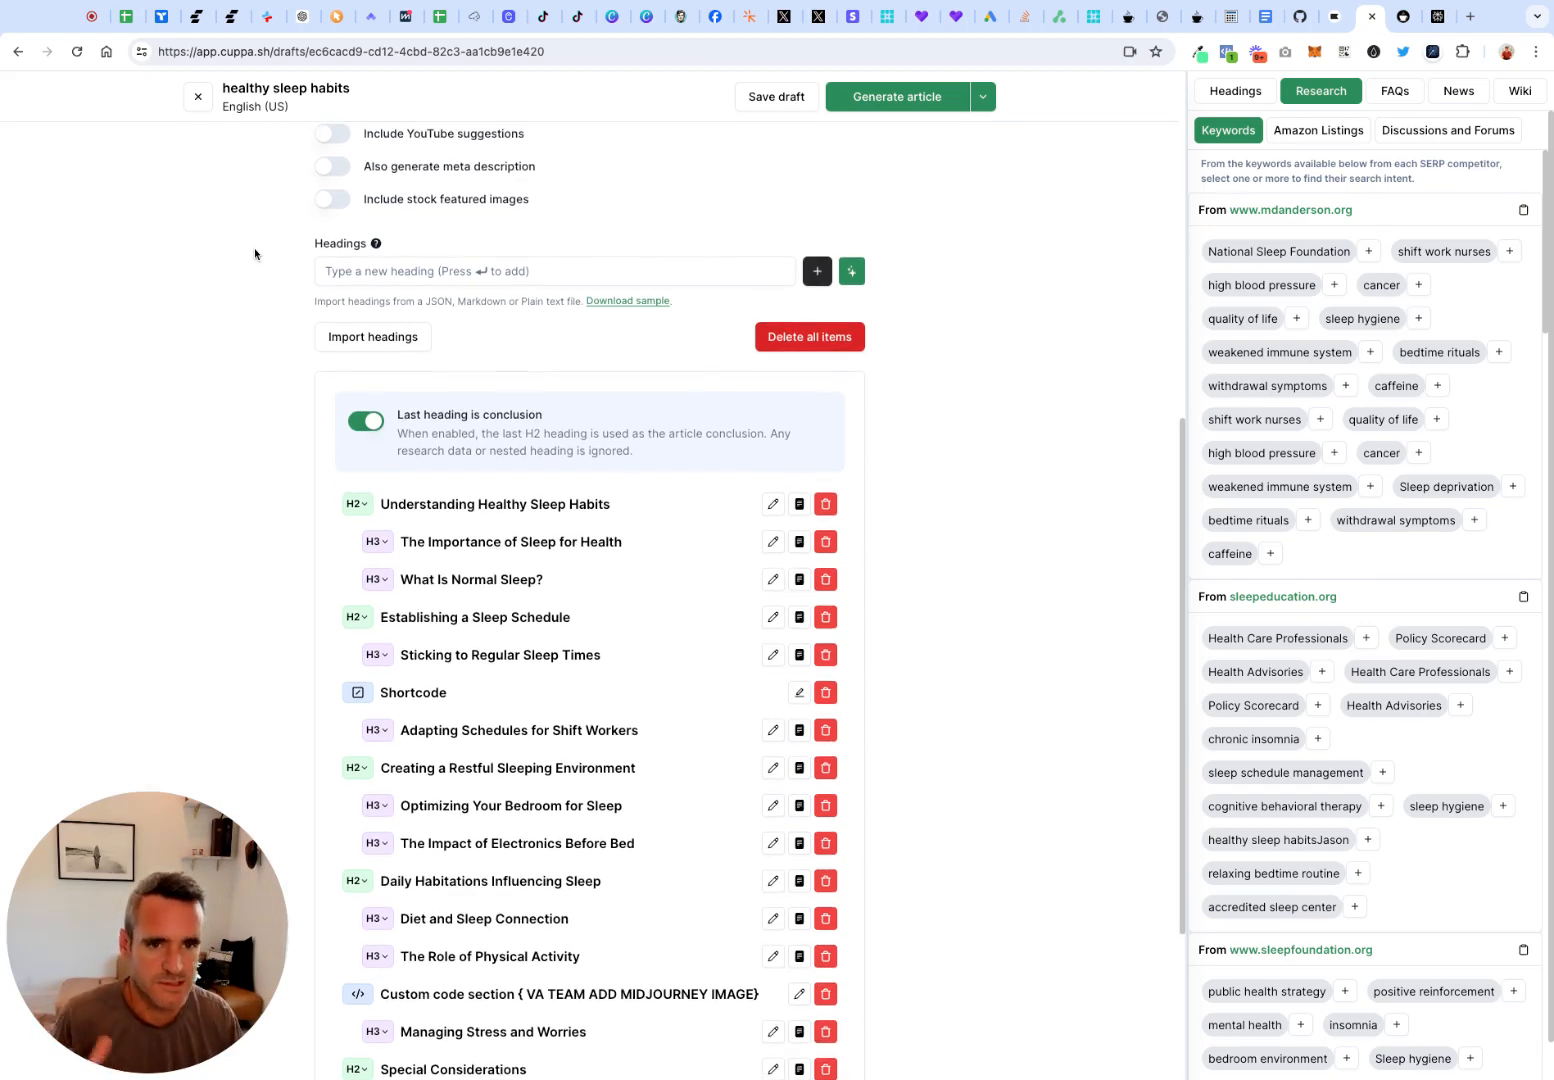
scroll(344, 283, "down", 1)
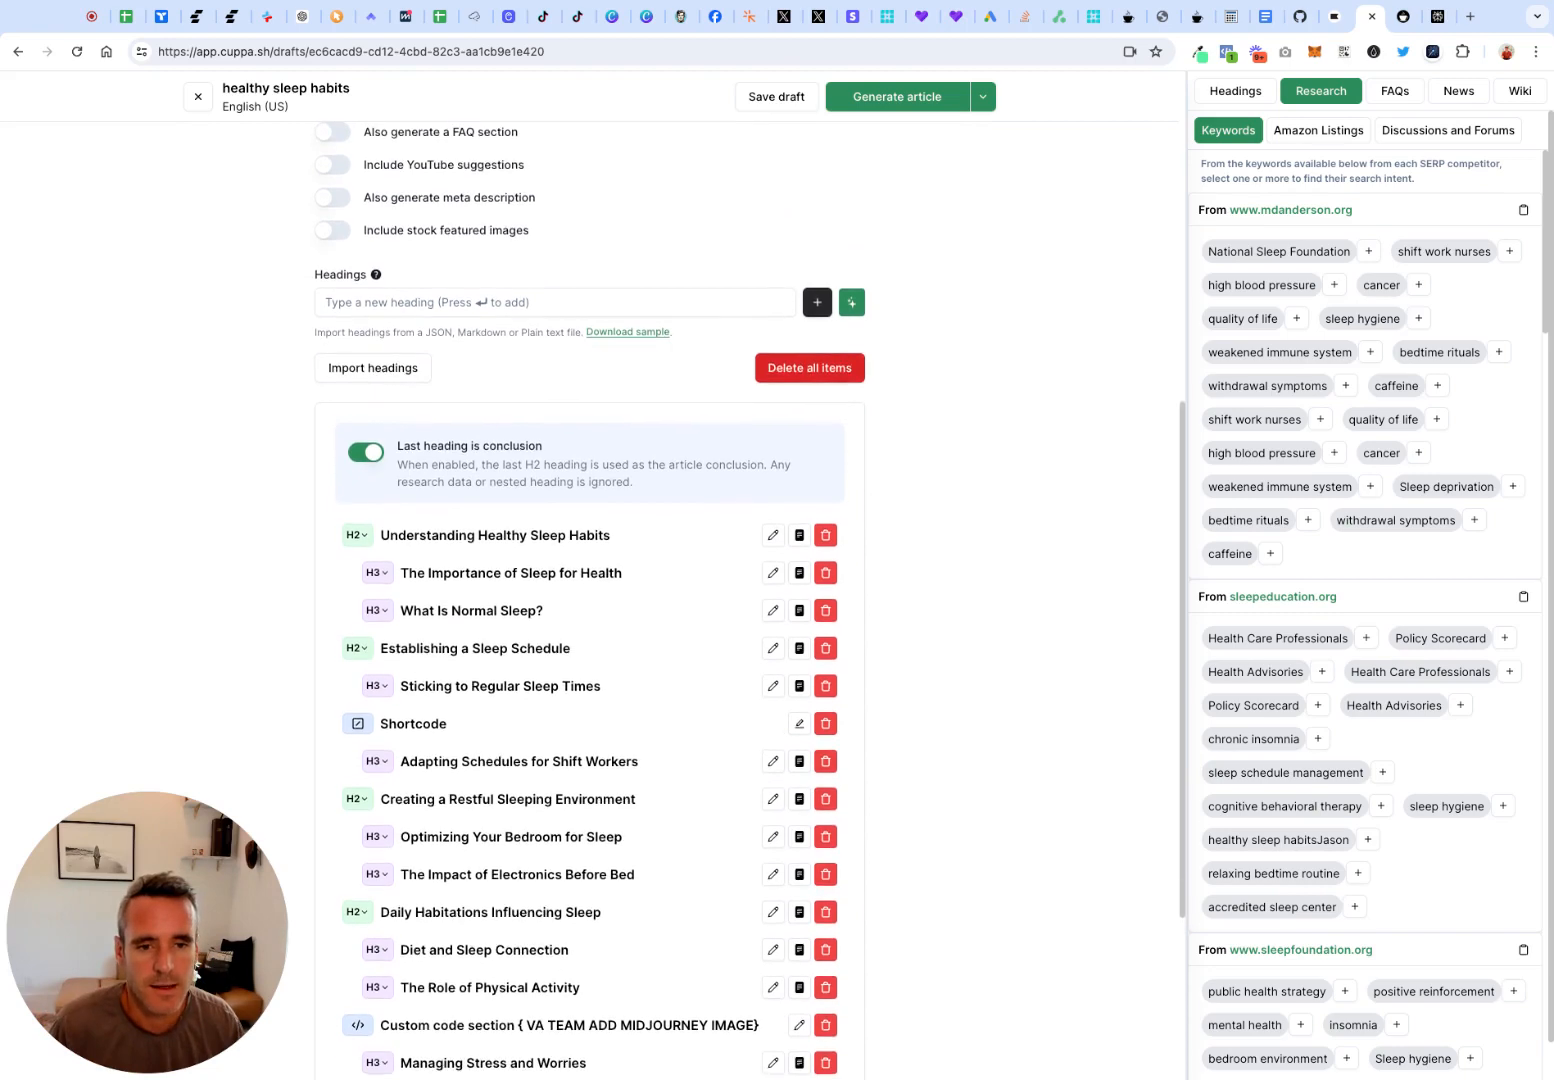
scroll(344, 283, "up", 3)
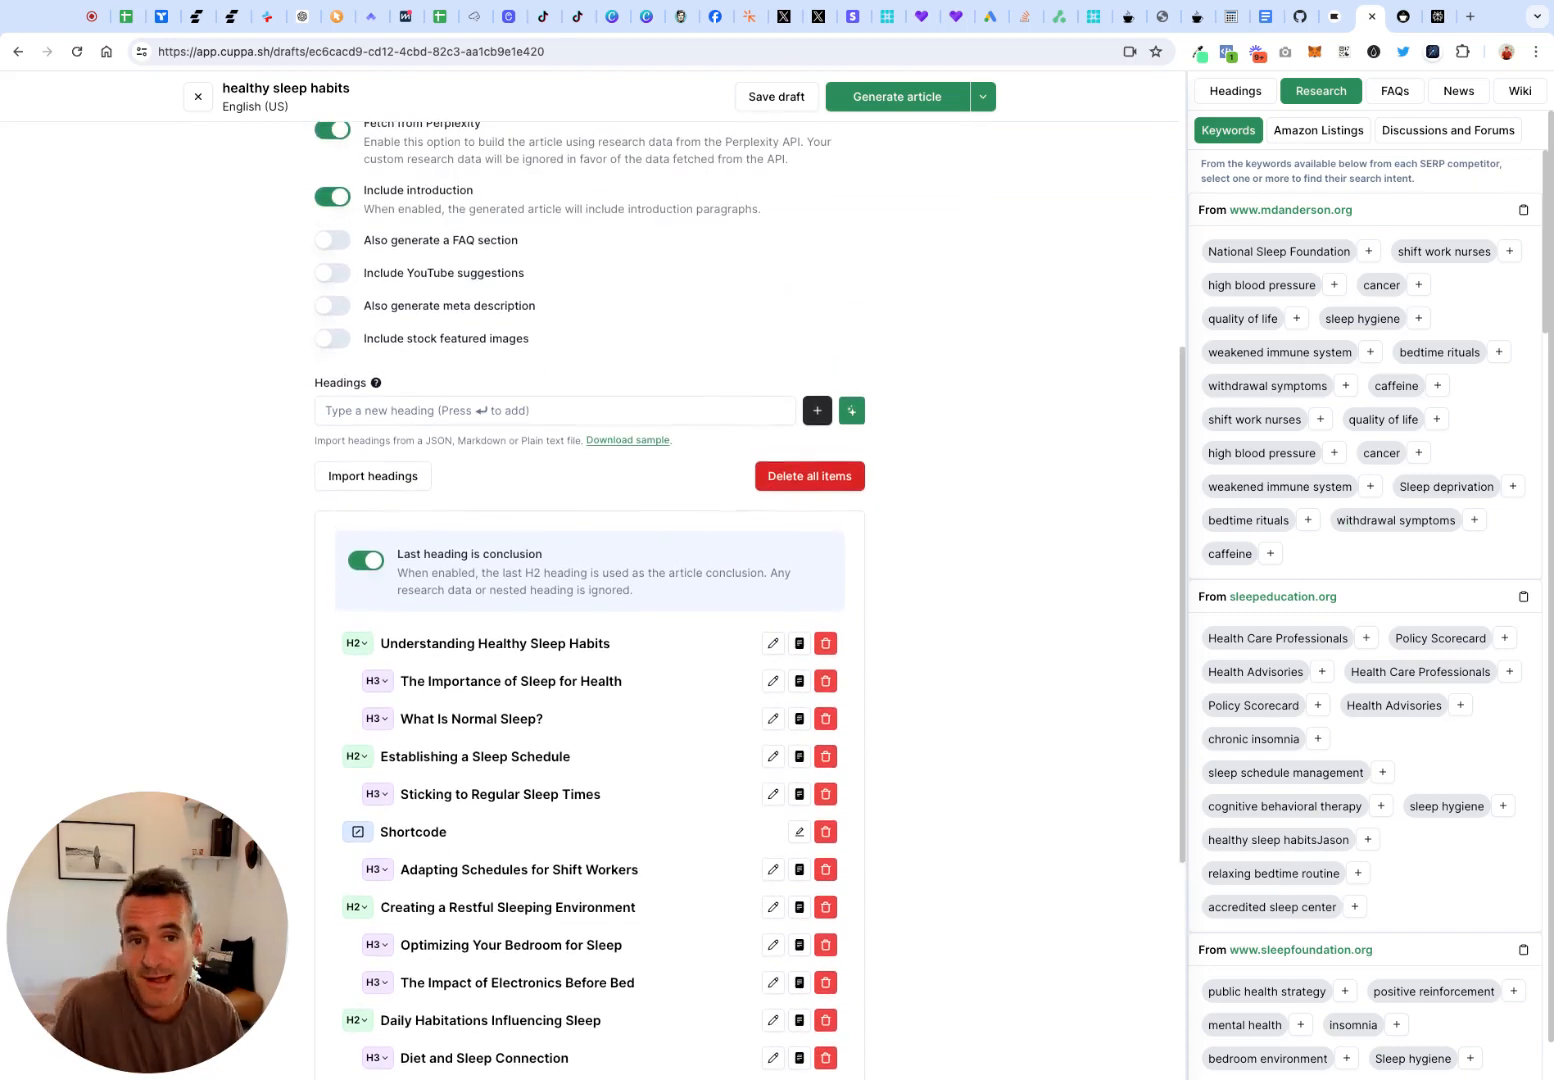
mouse_move(470, 903)
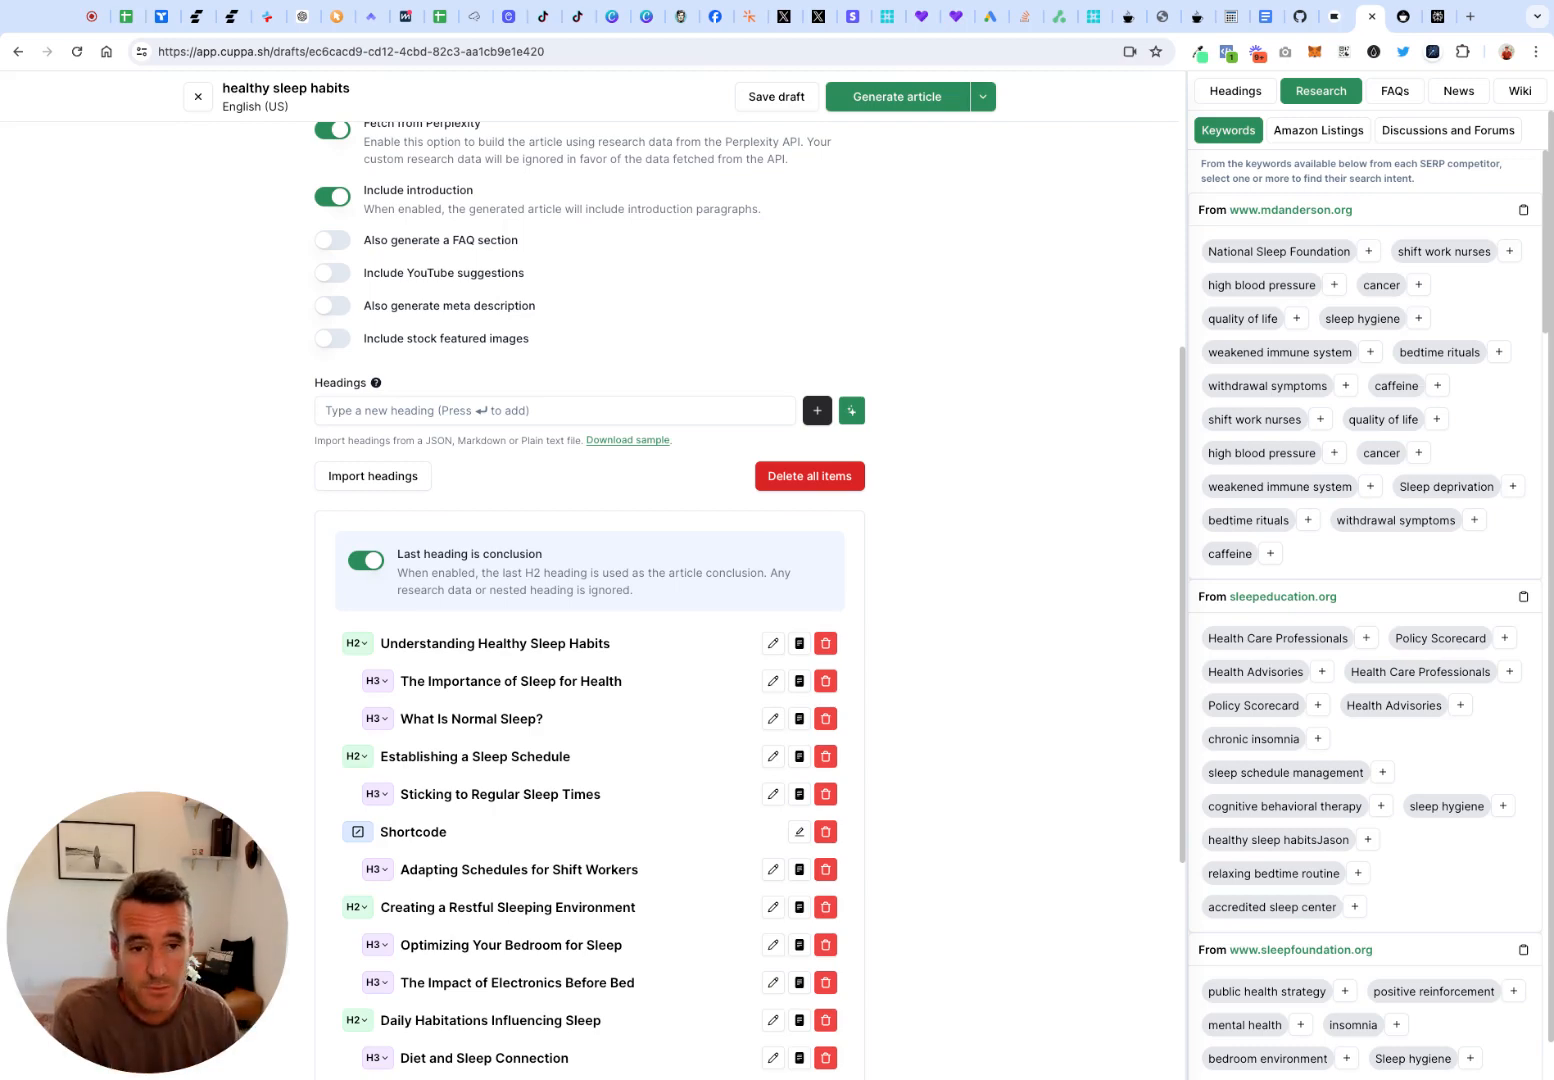
scroll(392, 461, "up", 5)
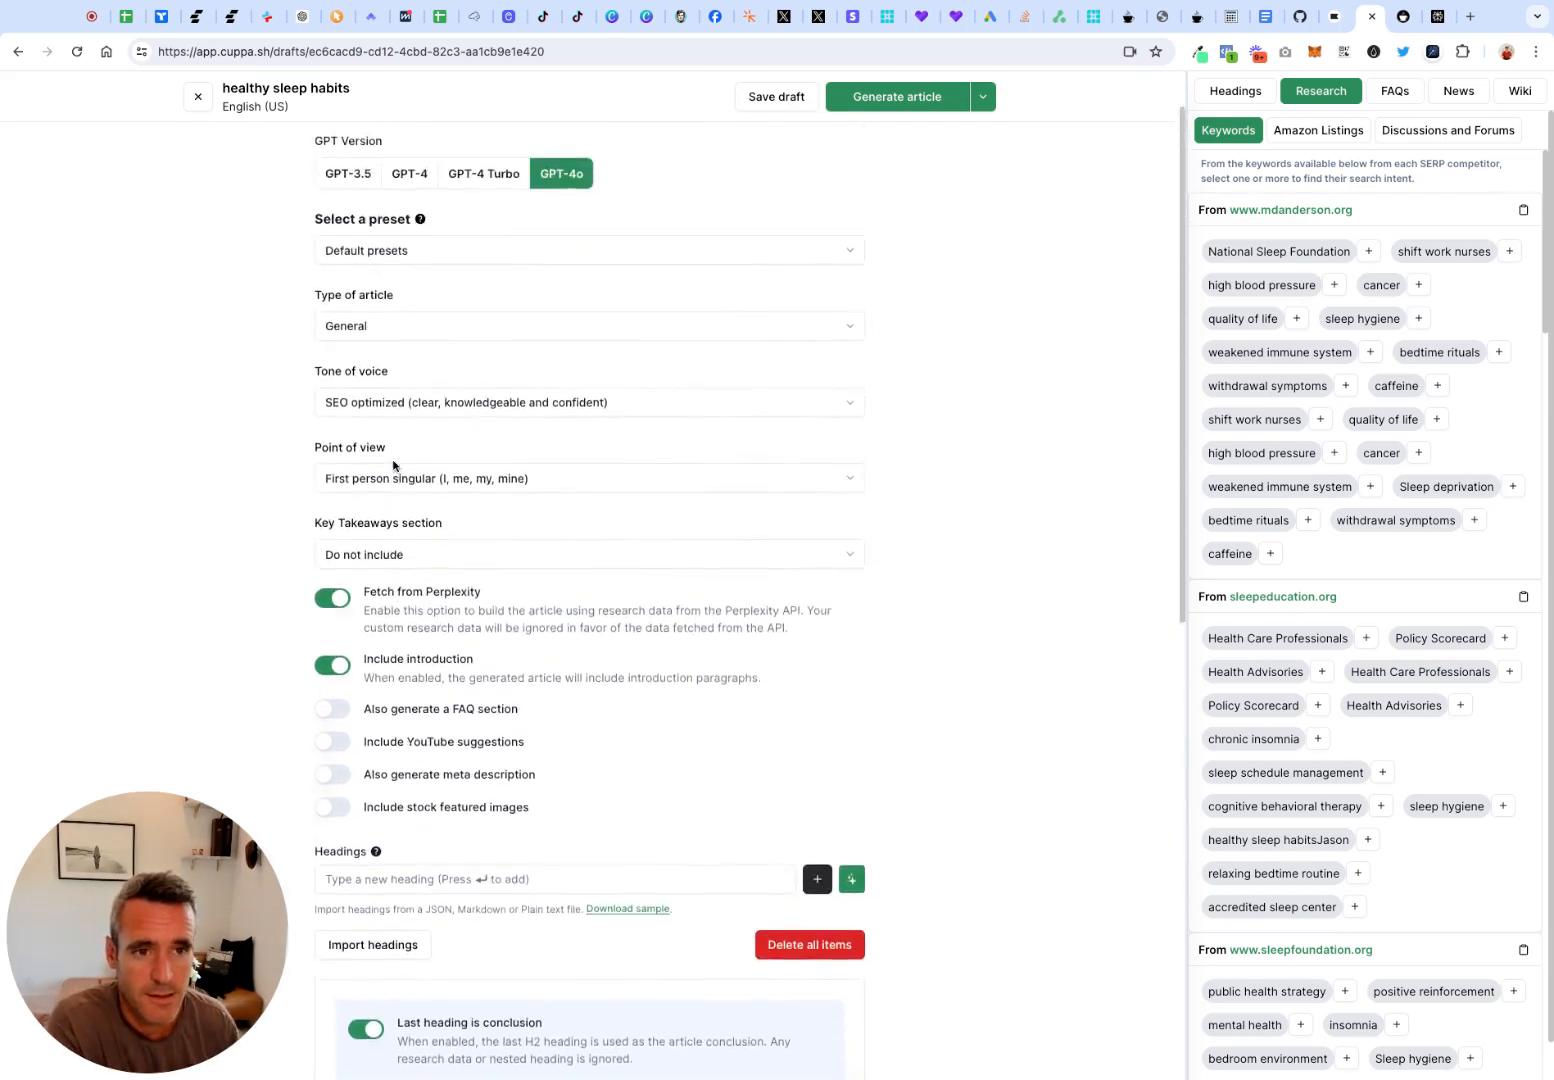
scroll(392, 461, "up", 1)
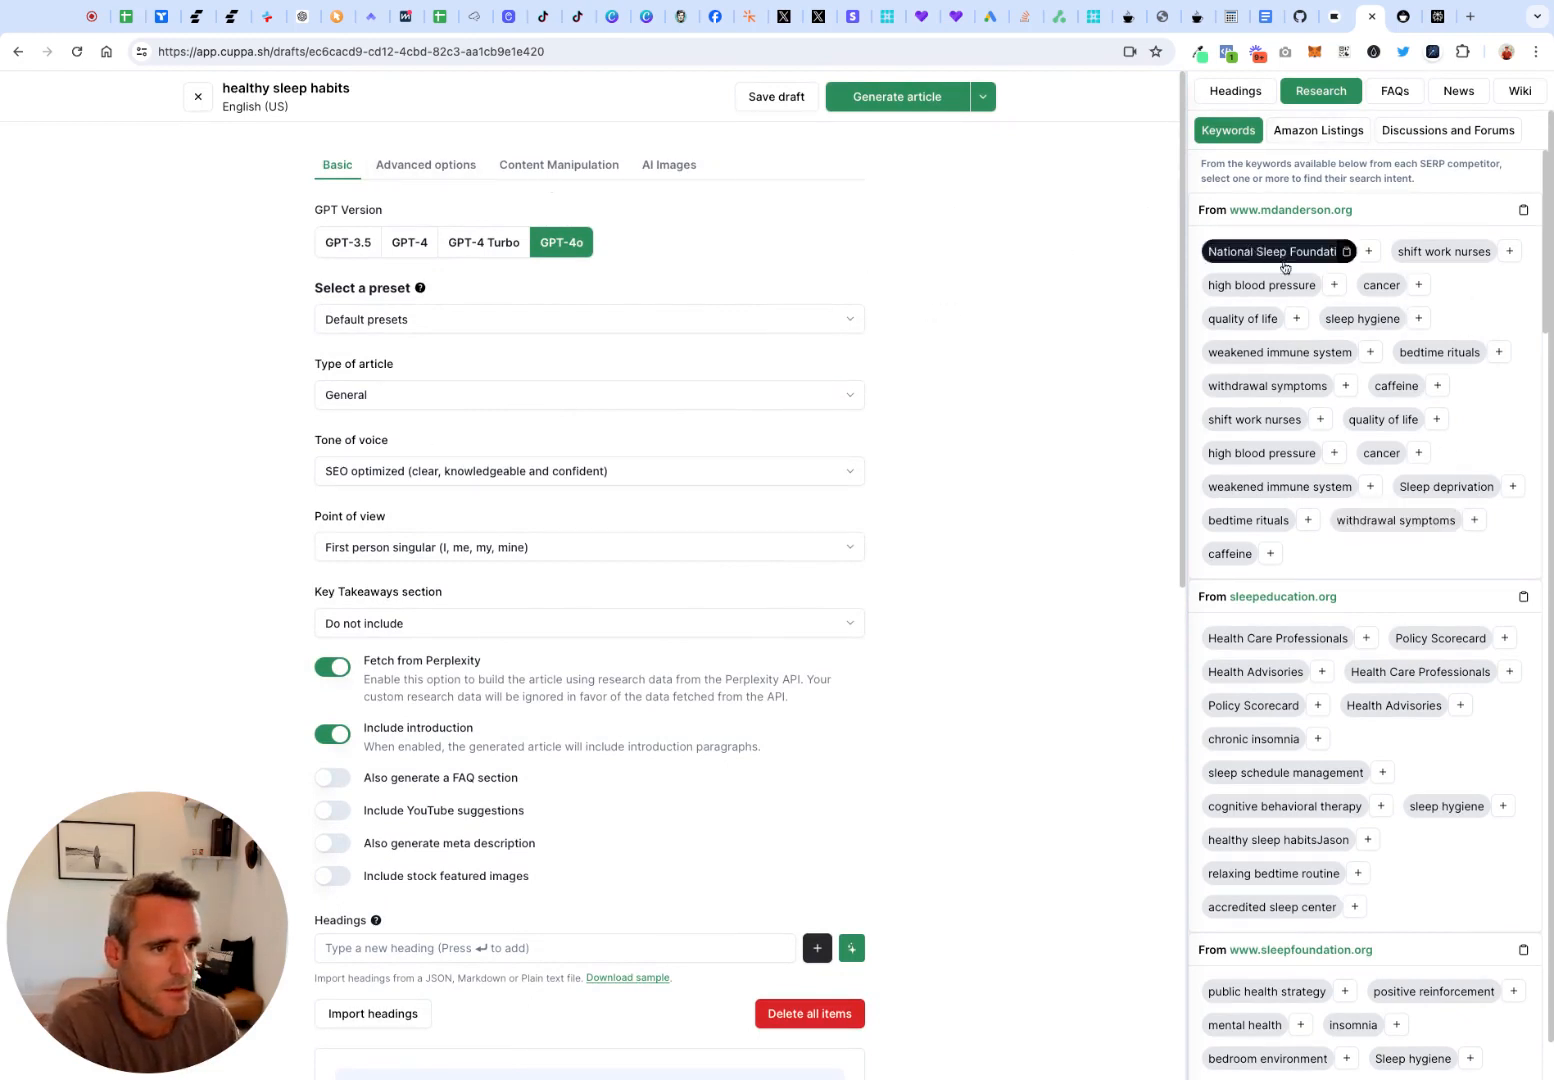
scroll(1308, 625, "down", 1)
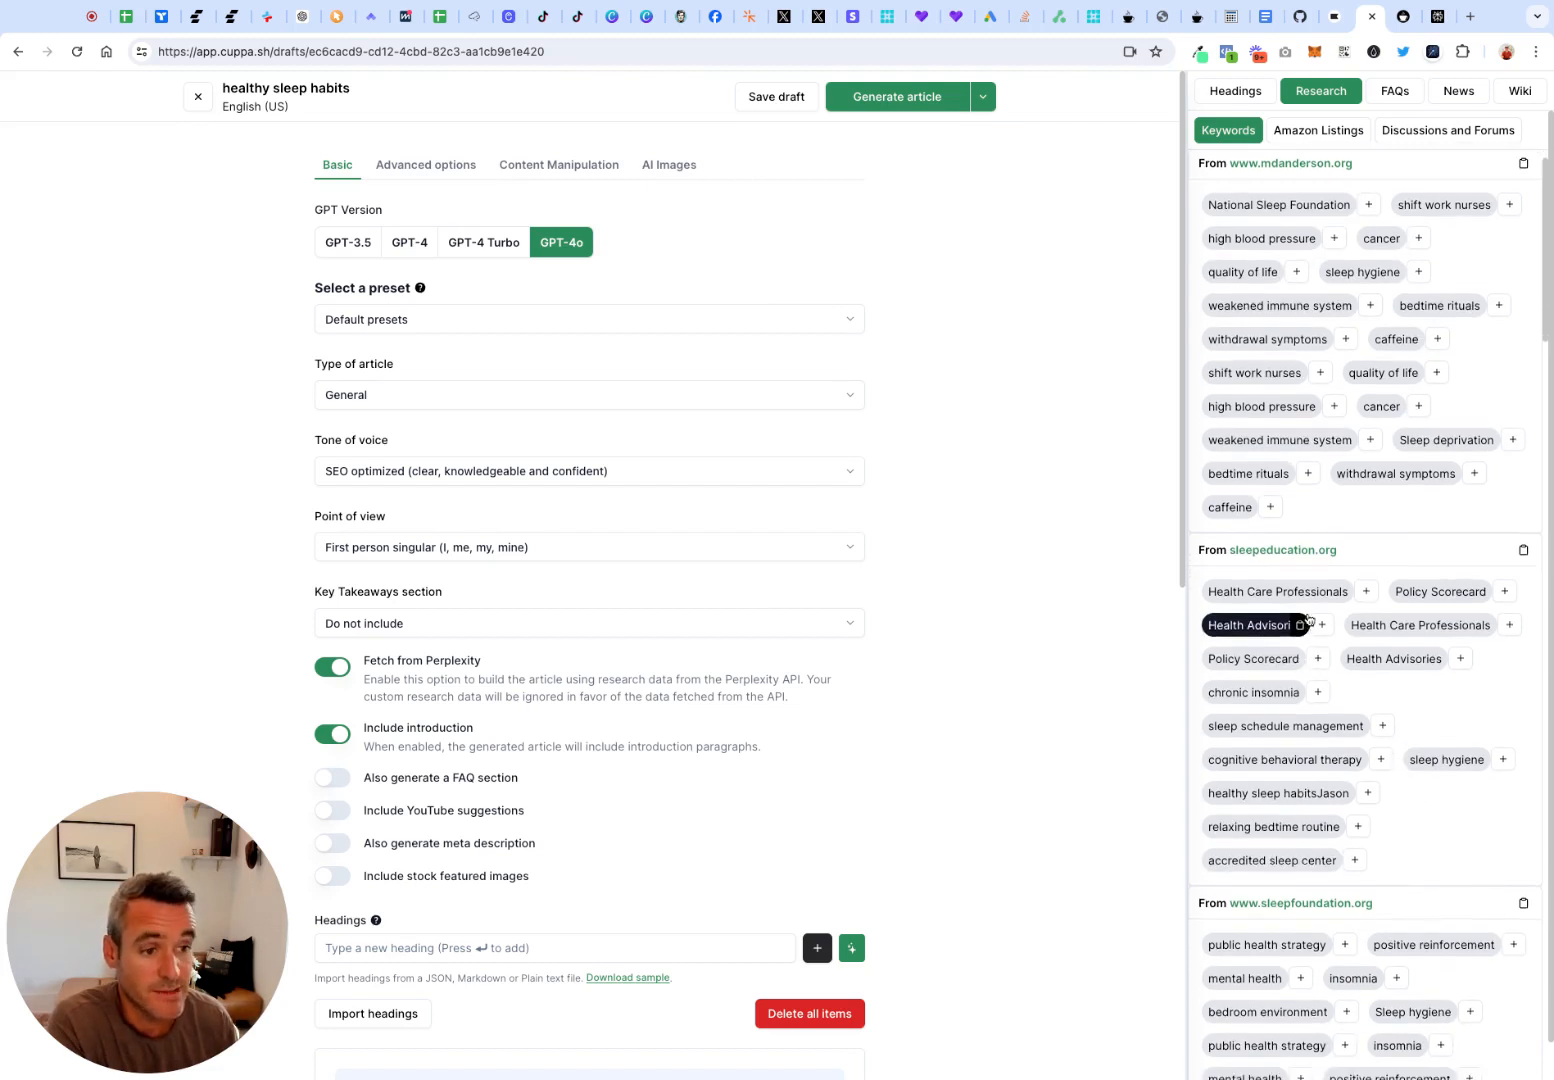
scroll(1300, 580, "up", 1)
Fetch Amazon product listings for the target keyword "sleep aids", adjusting the number of product listings
left_click(1345, 133)
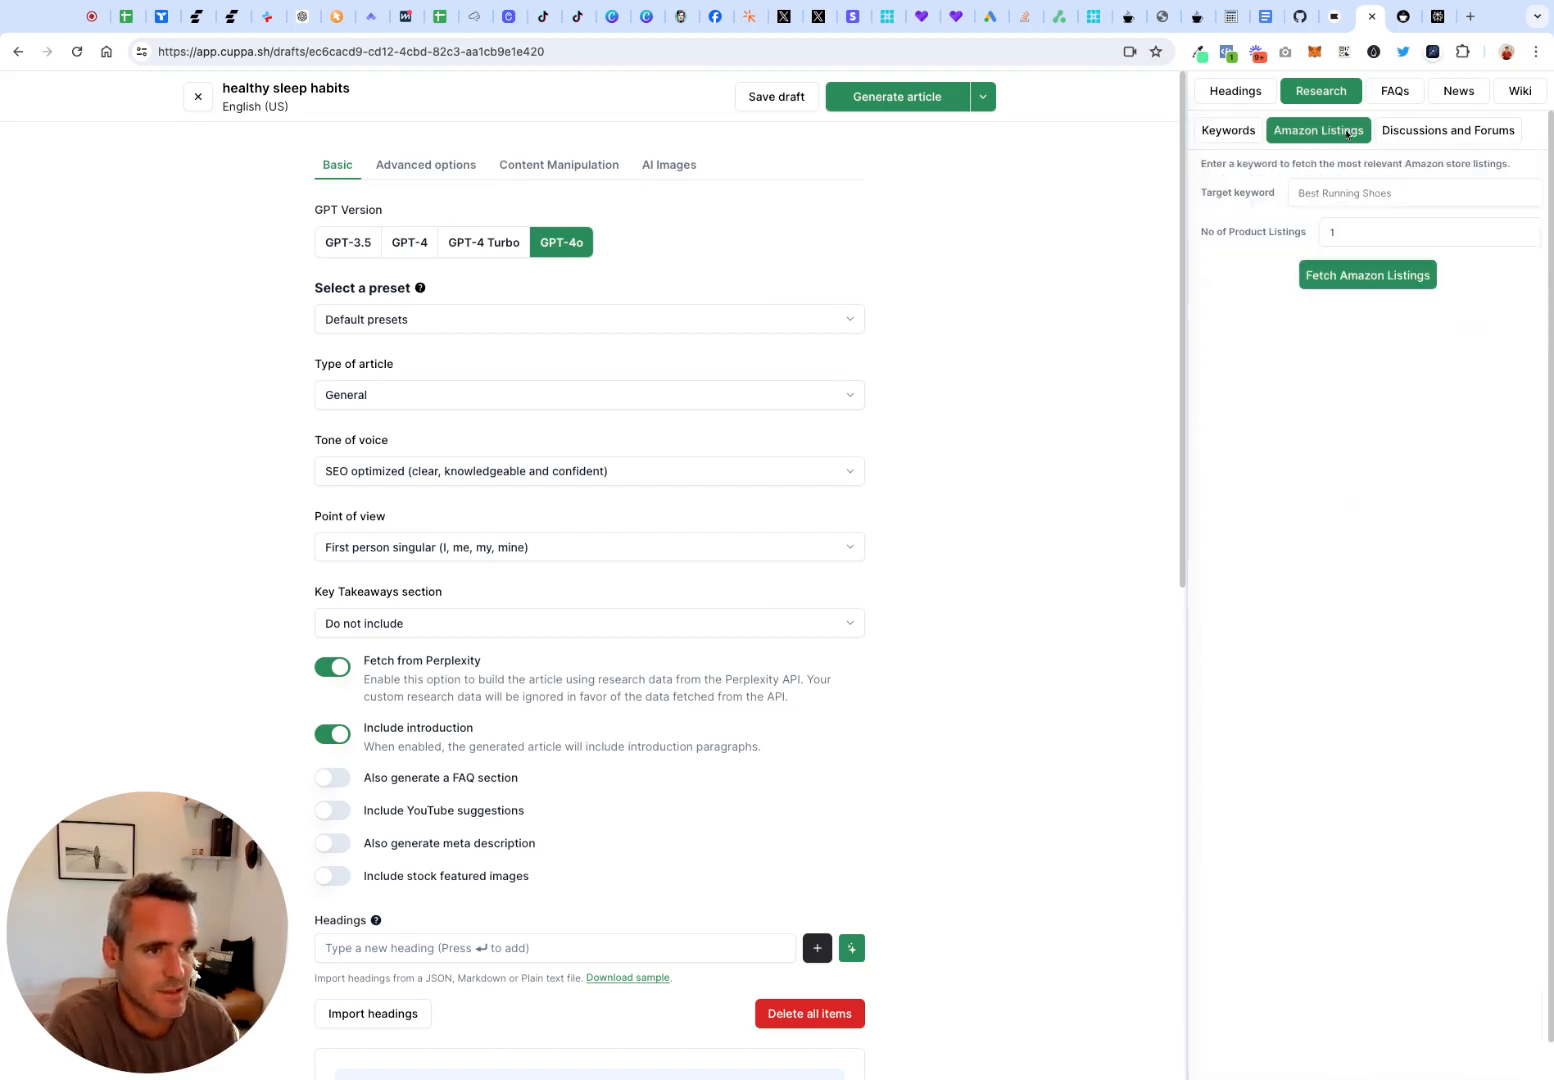
left_click(1360, 197)
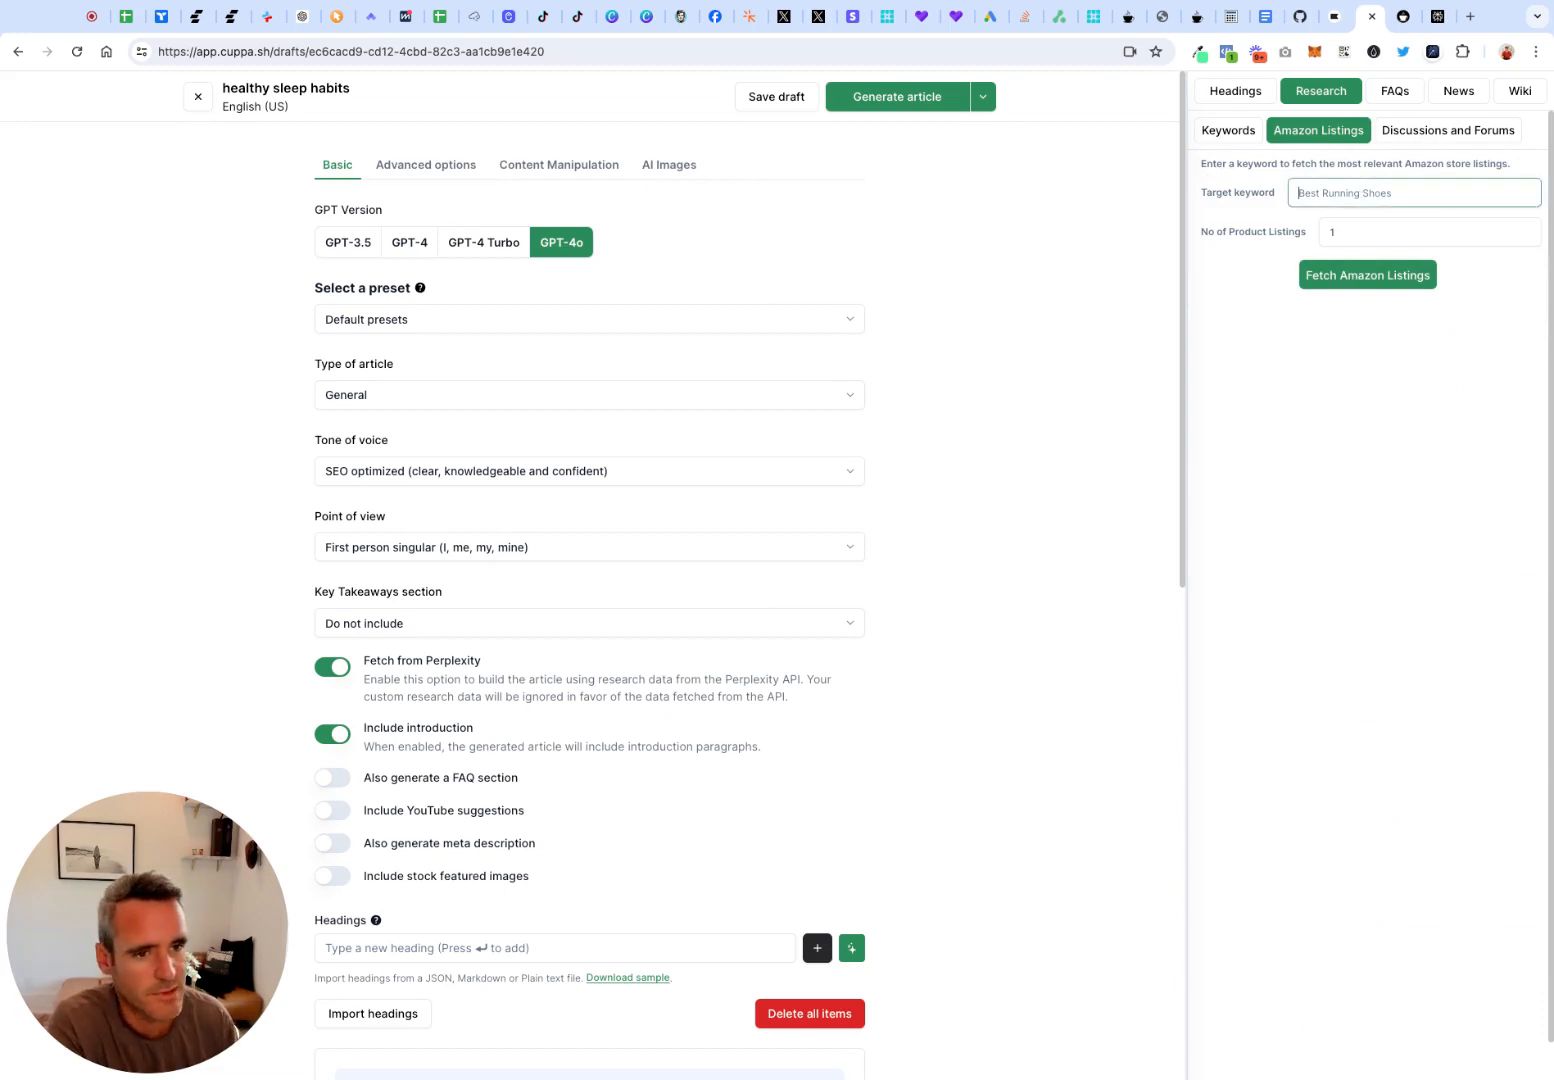
type("sleep")
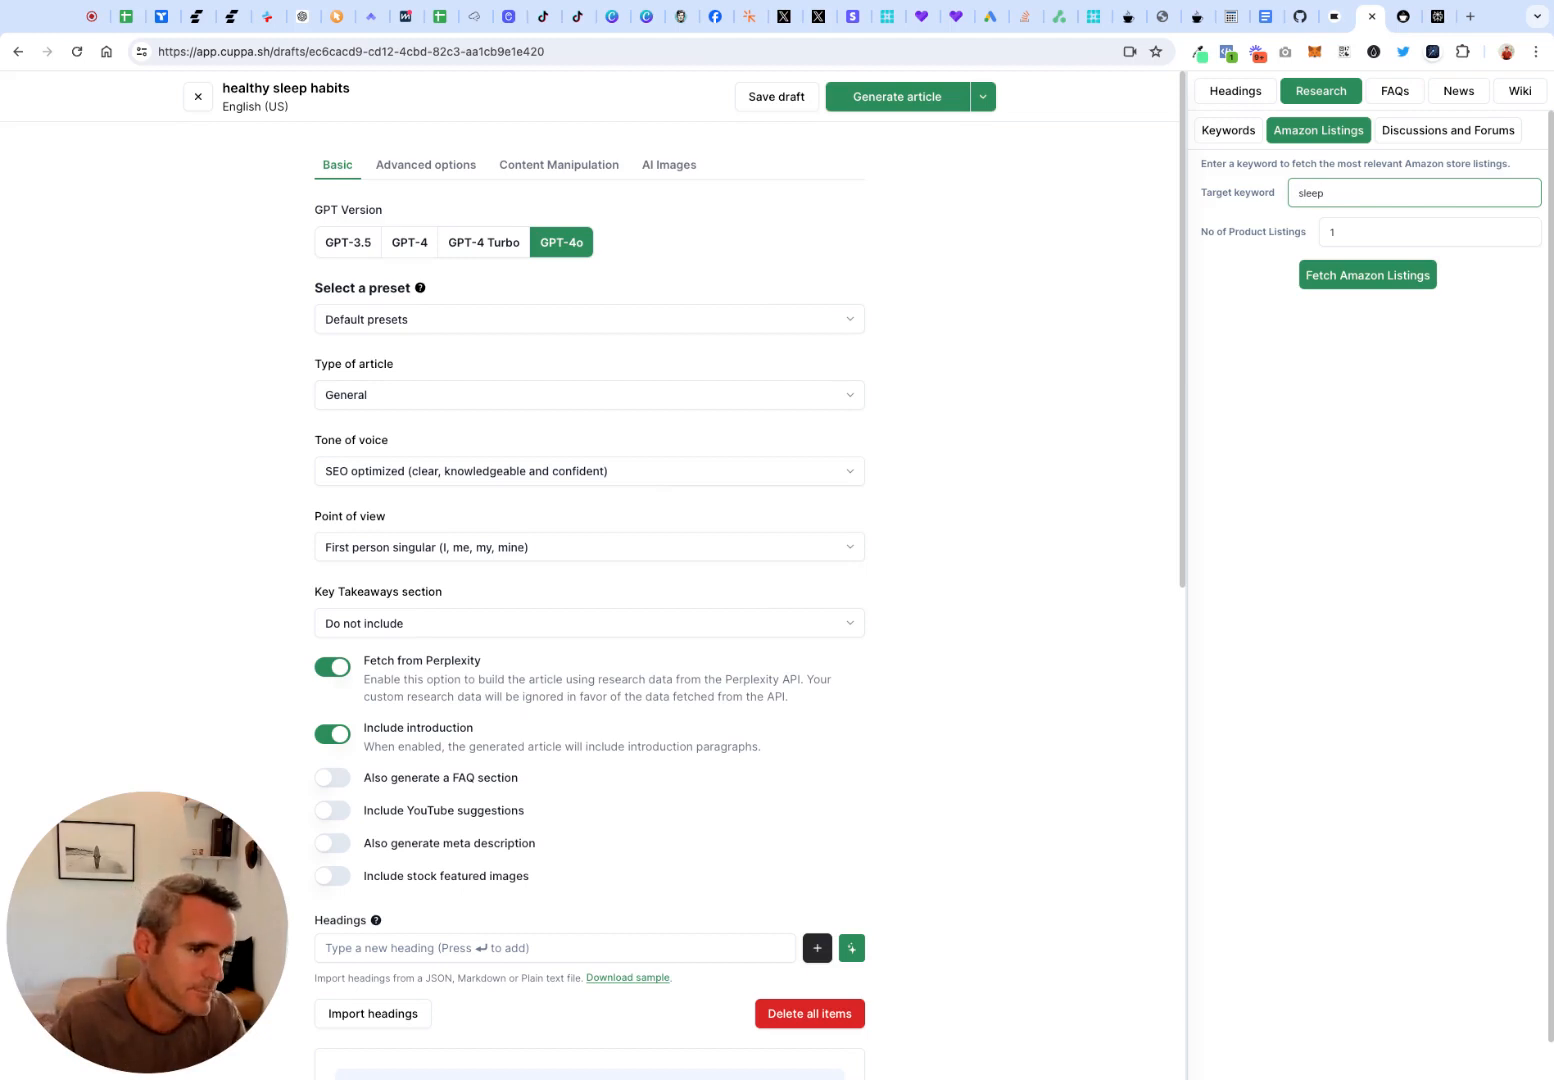
type(" aids")
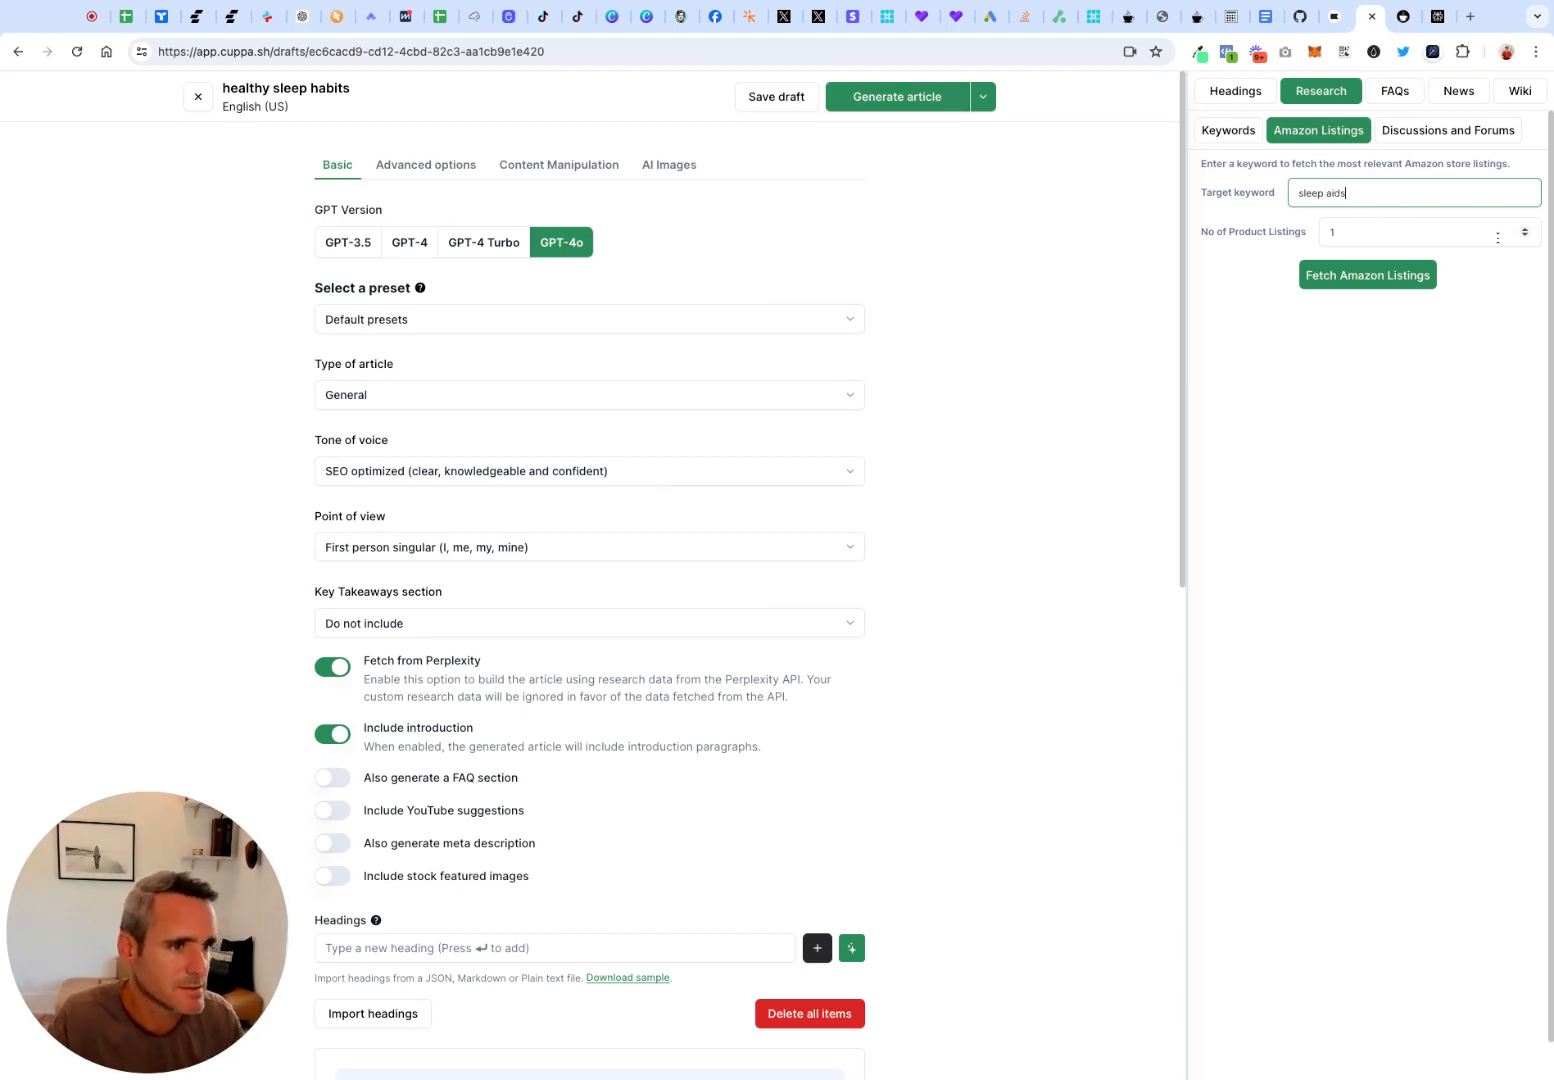
left_click(1526, 232)
left_click(1313, 279)
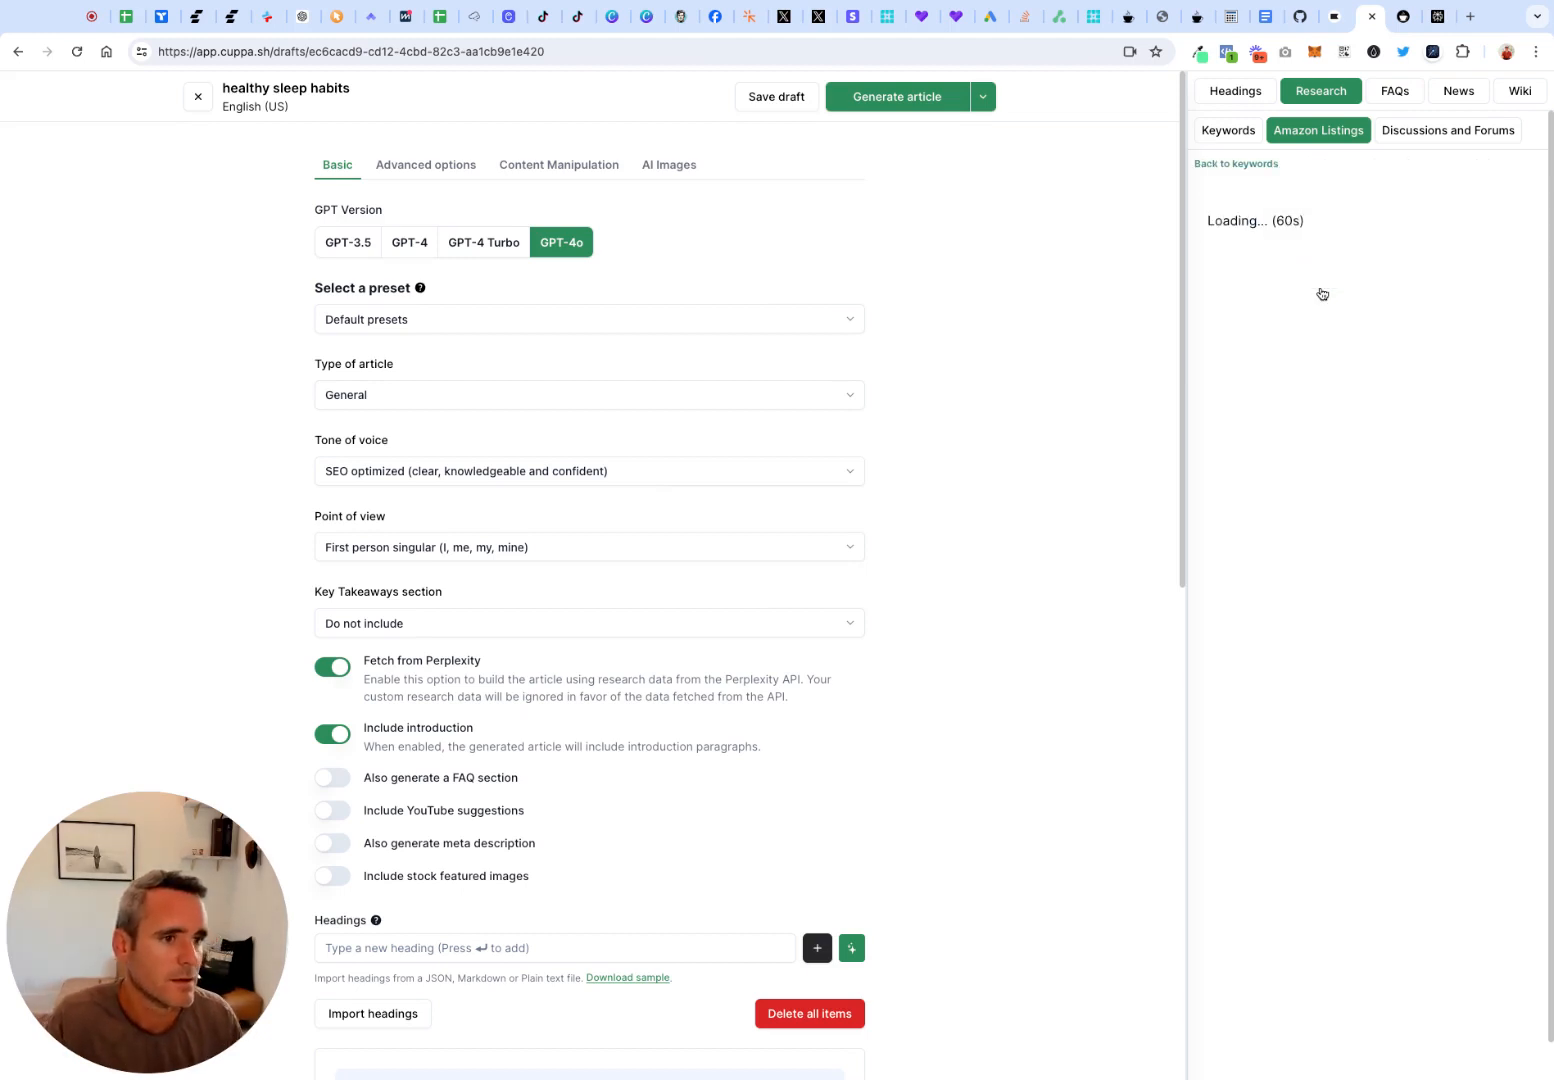
left_click(1408, 139)
left_click(1318, 131)
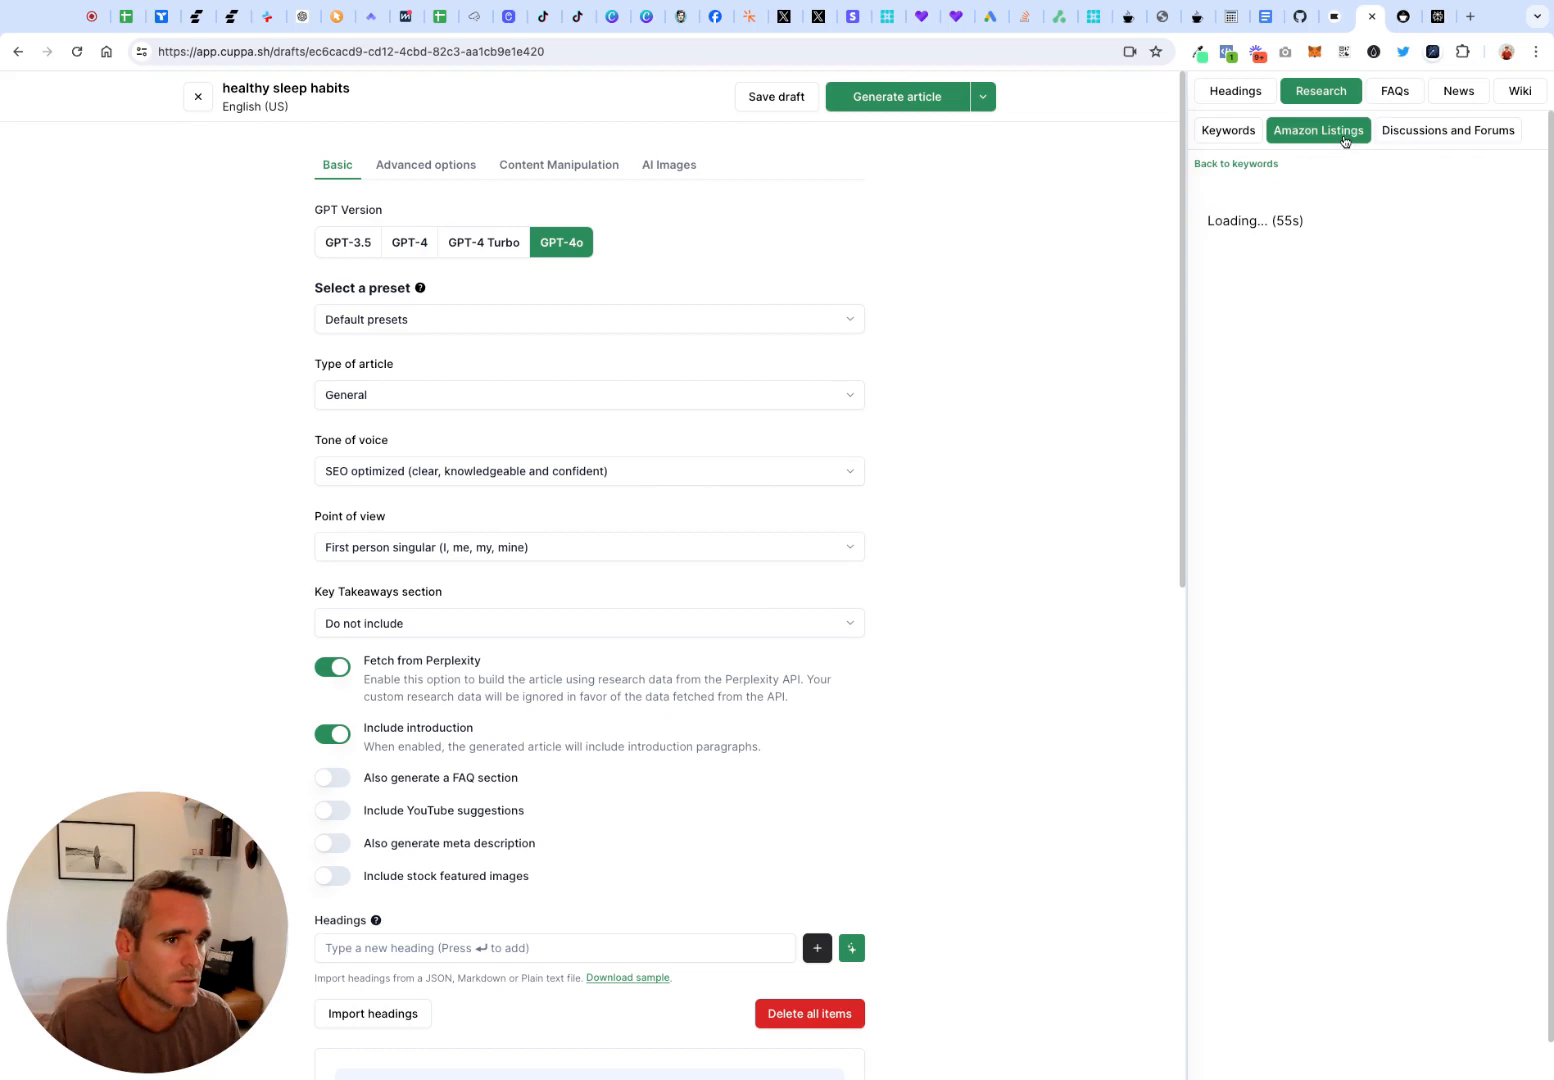
Get the discussions and forums results for "sleep masks" and expand the first two to view their sources
left_click(1433, 136)
left_click(1370, 214)
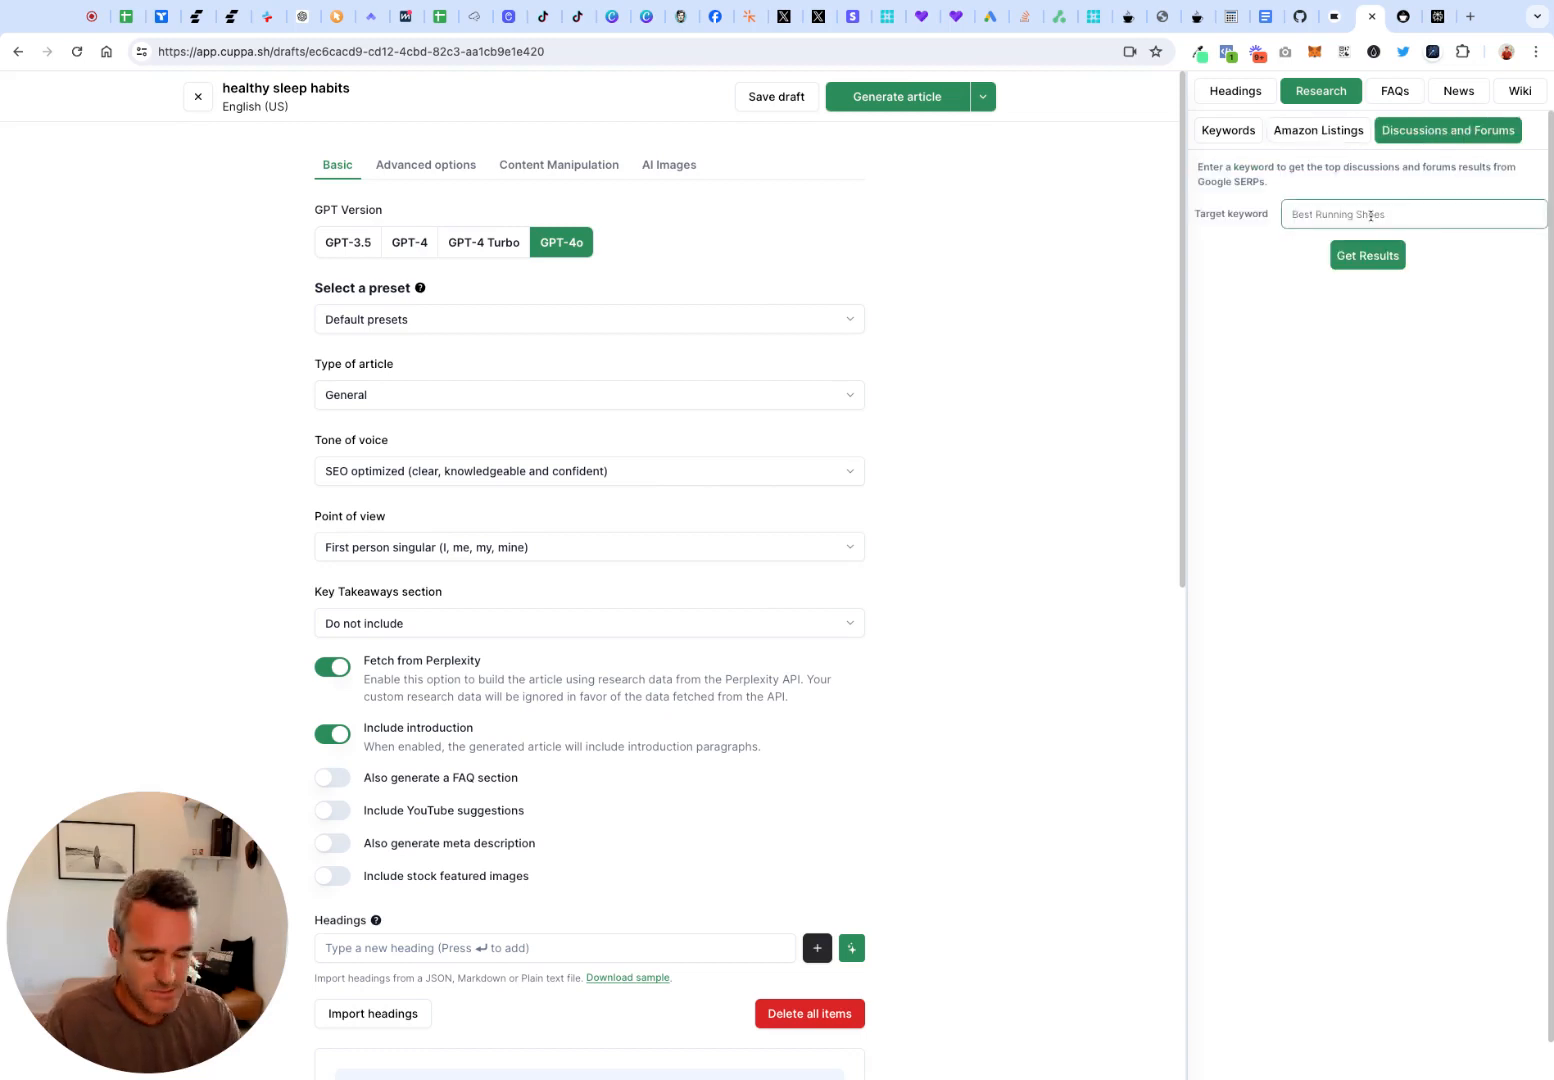
type("sleep ")
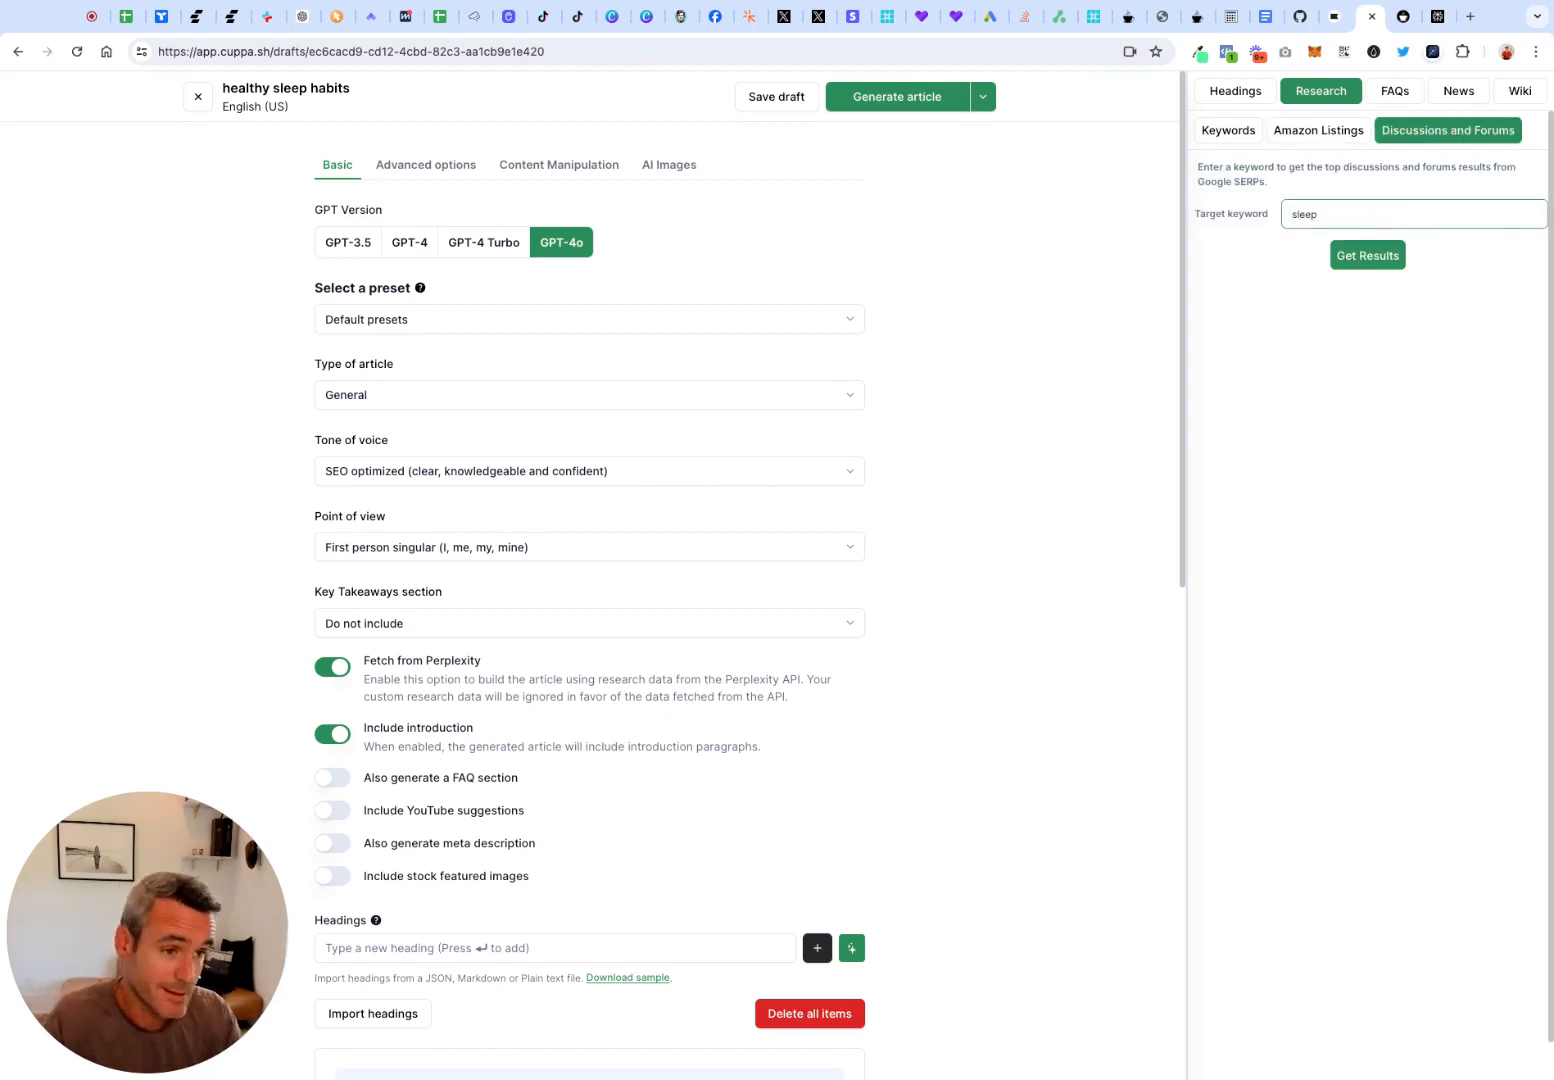
type("masks")
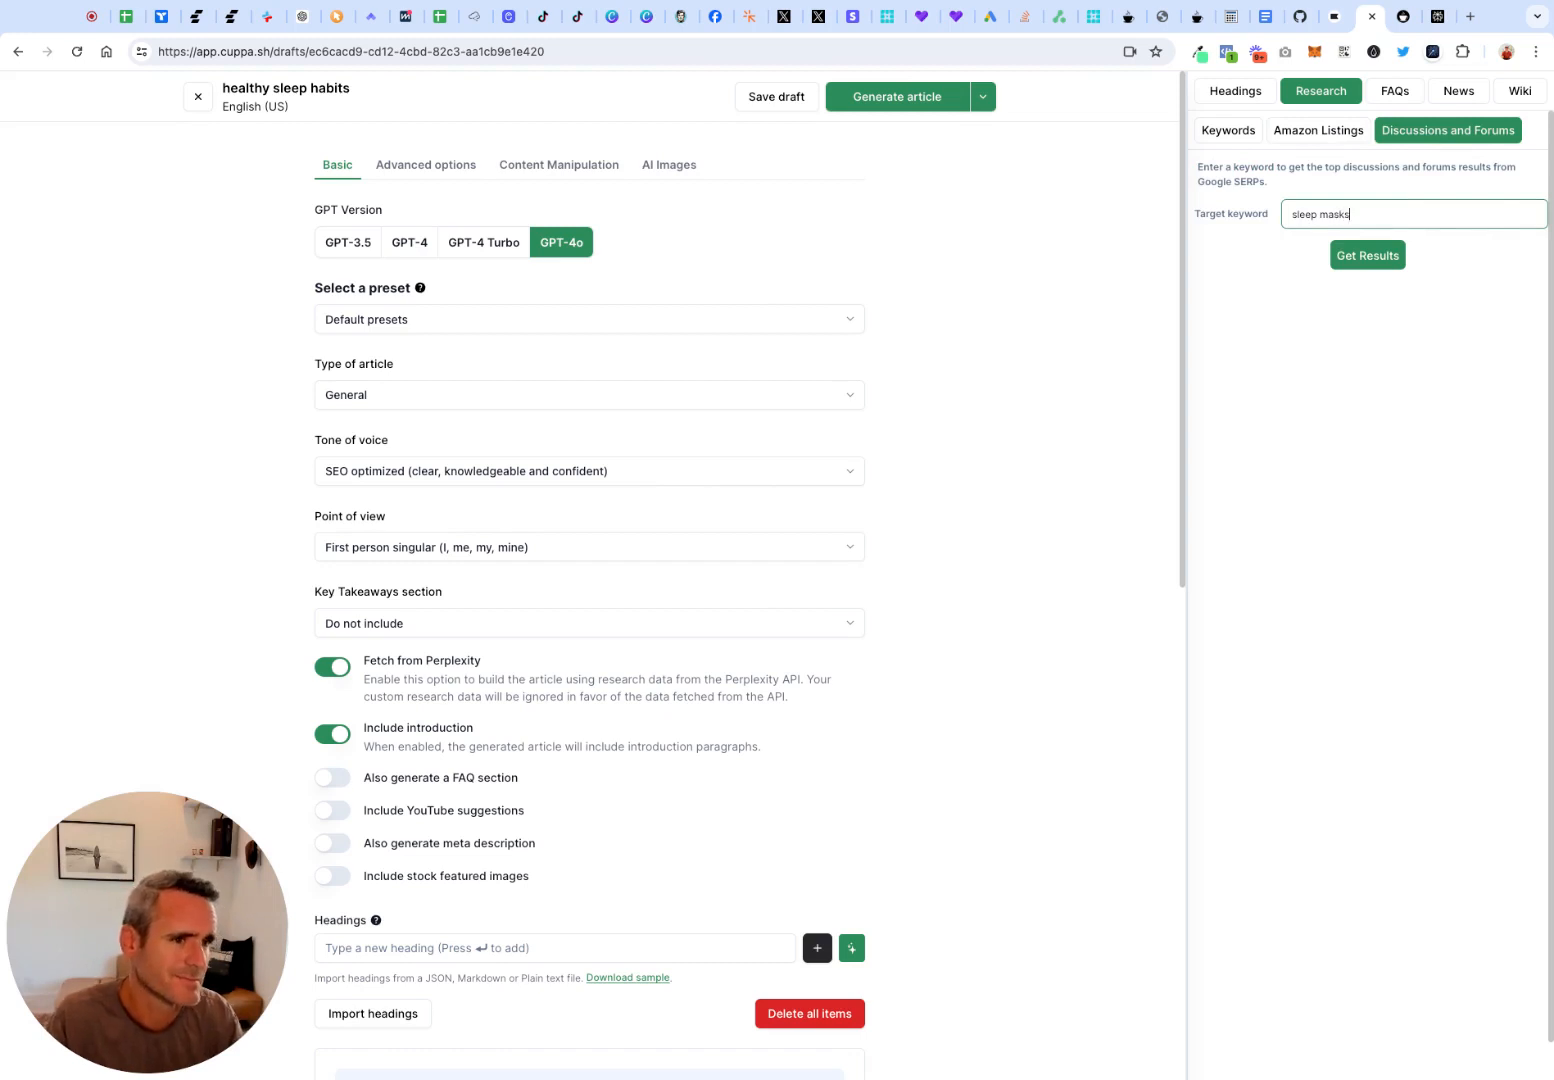
left_click(1364, 266)
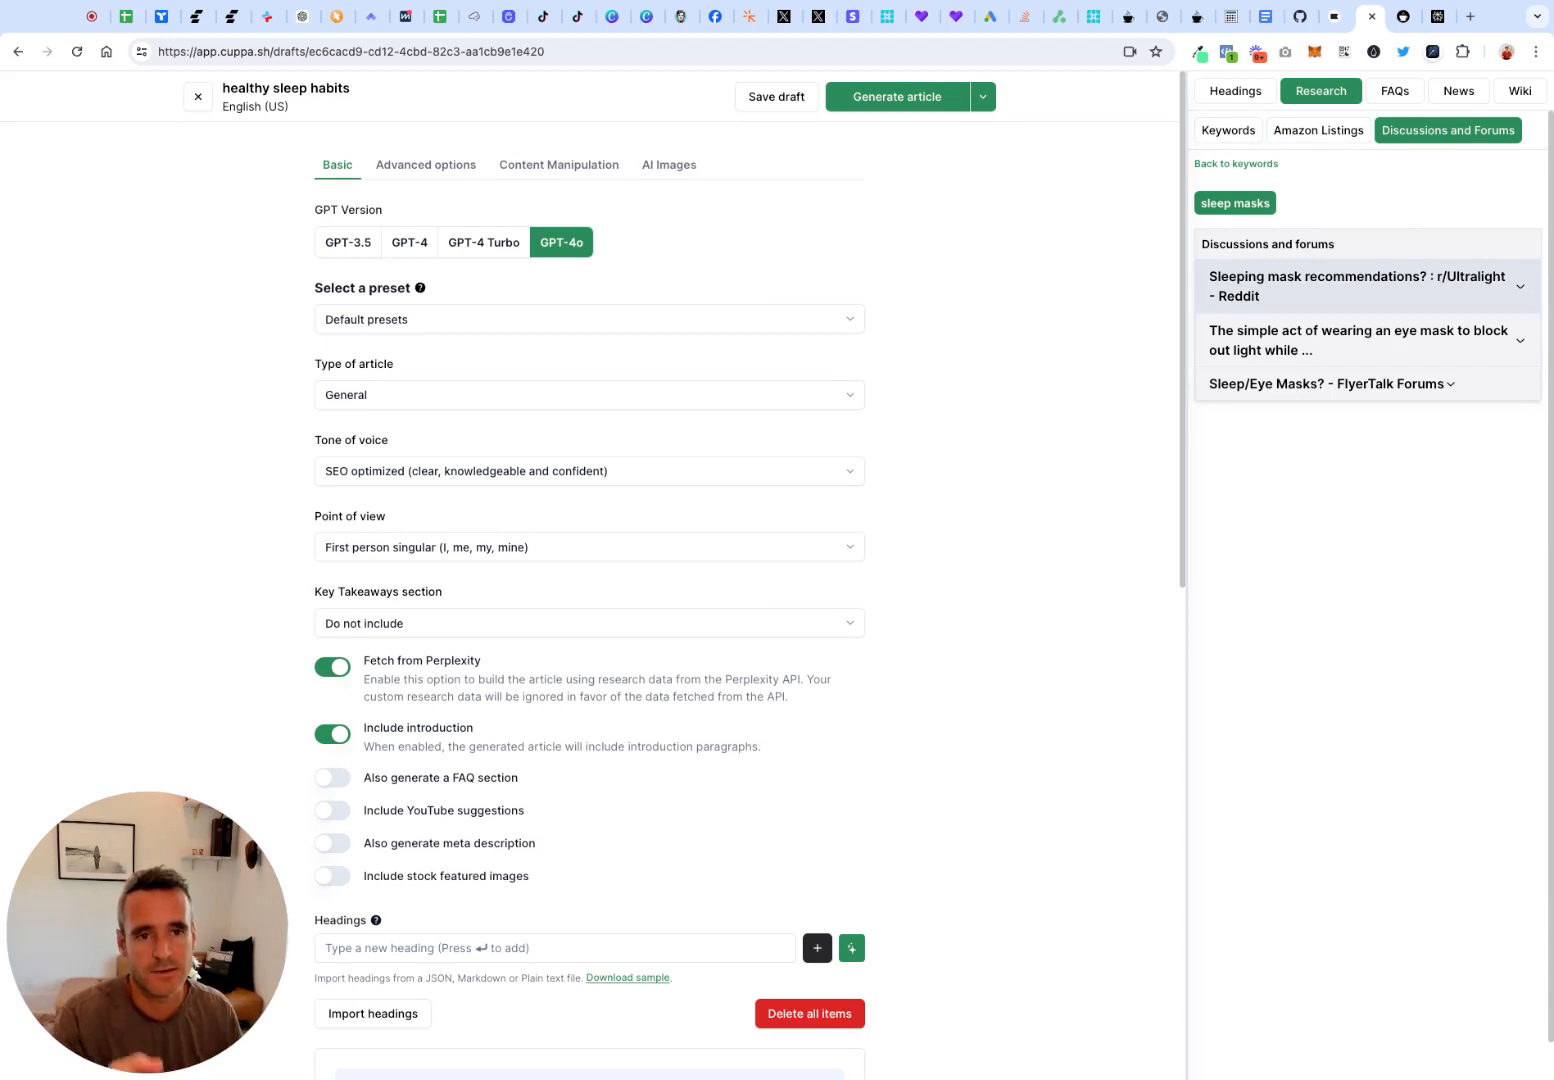
left_click(1515, 288)
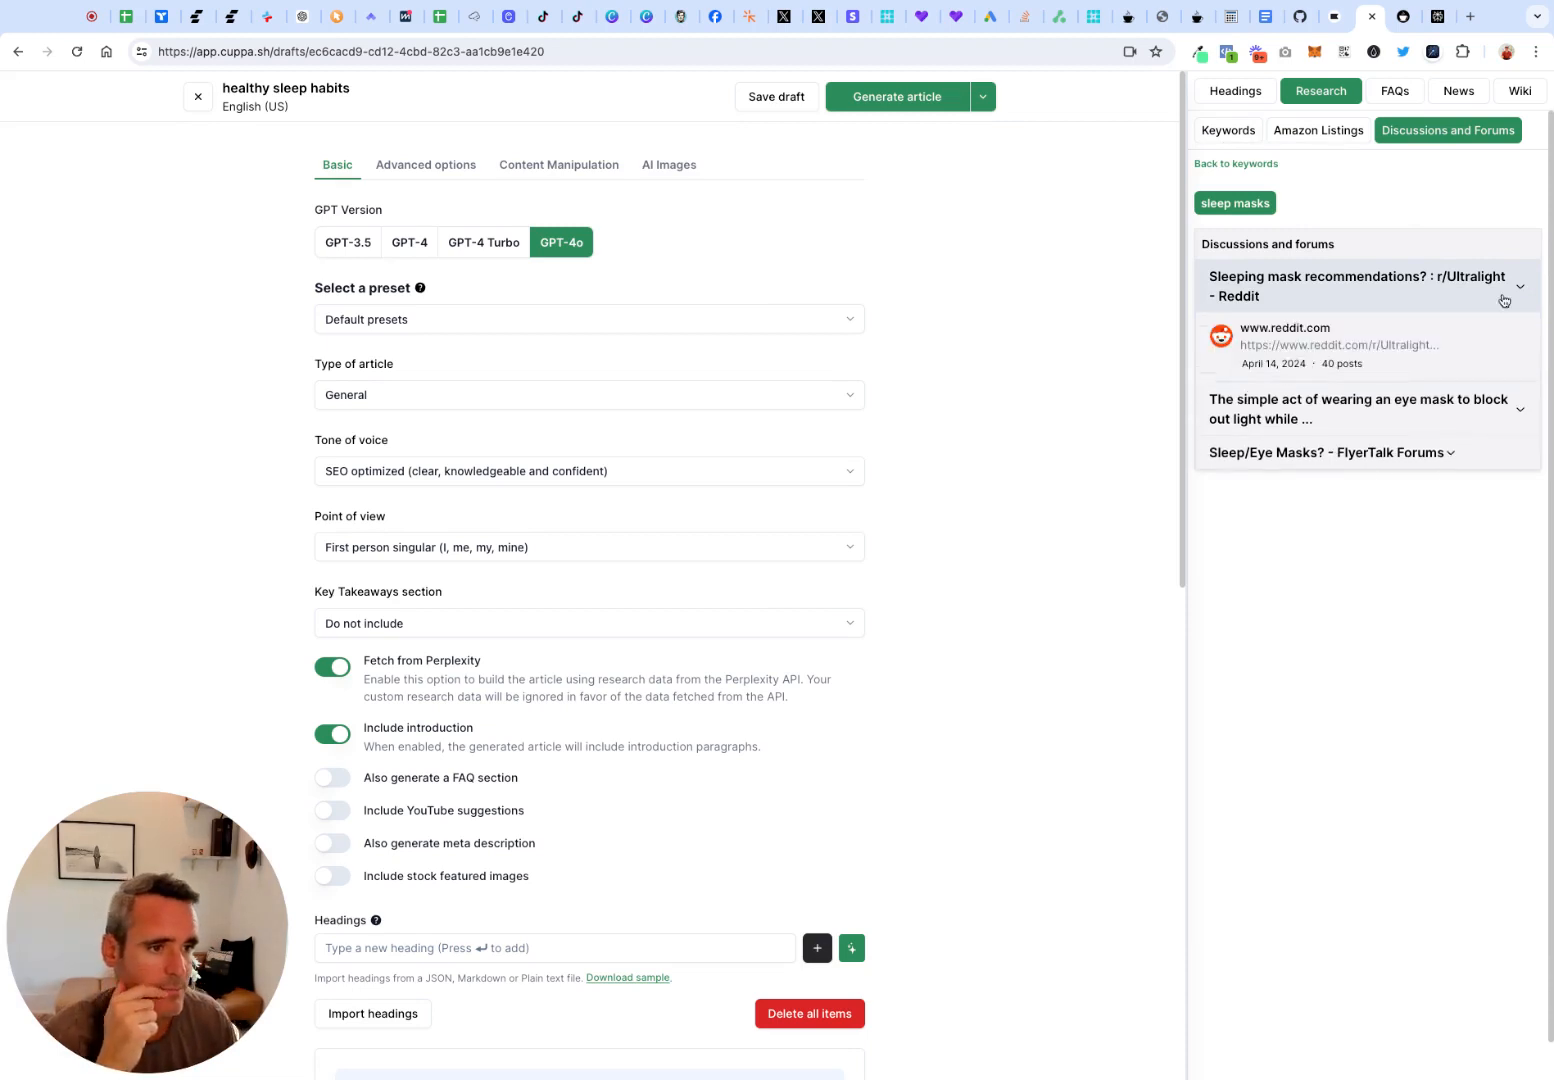
left_click(1525, 406)
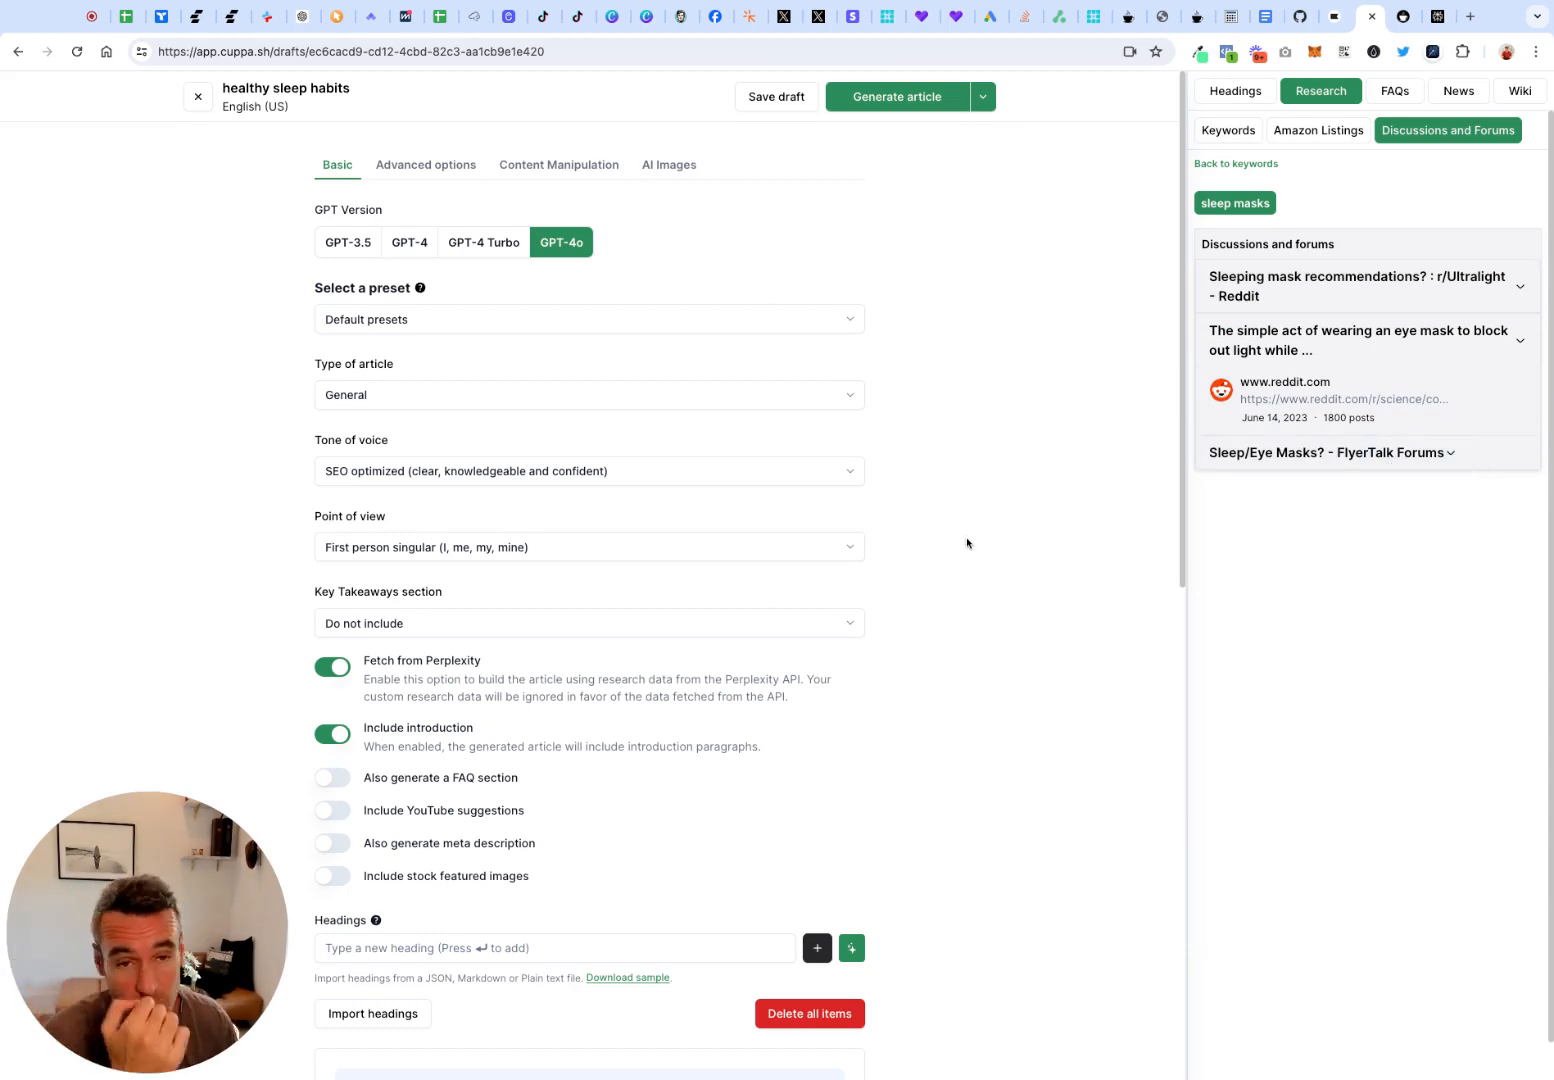
scroll(954, 562, "down", 8)
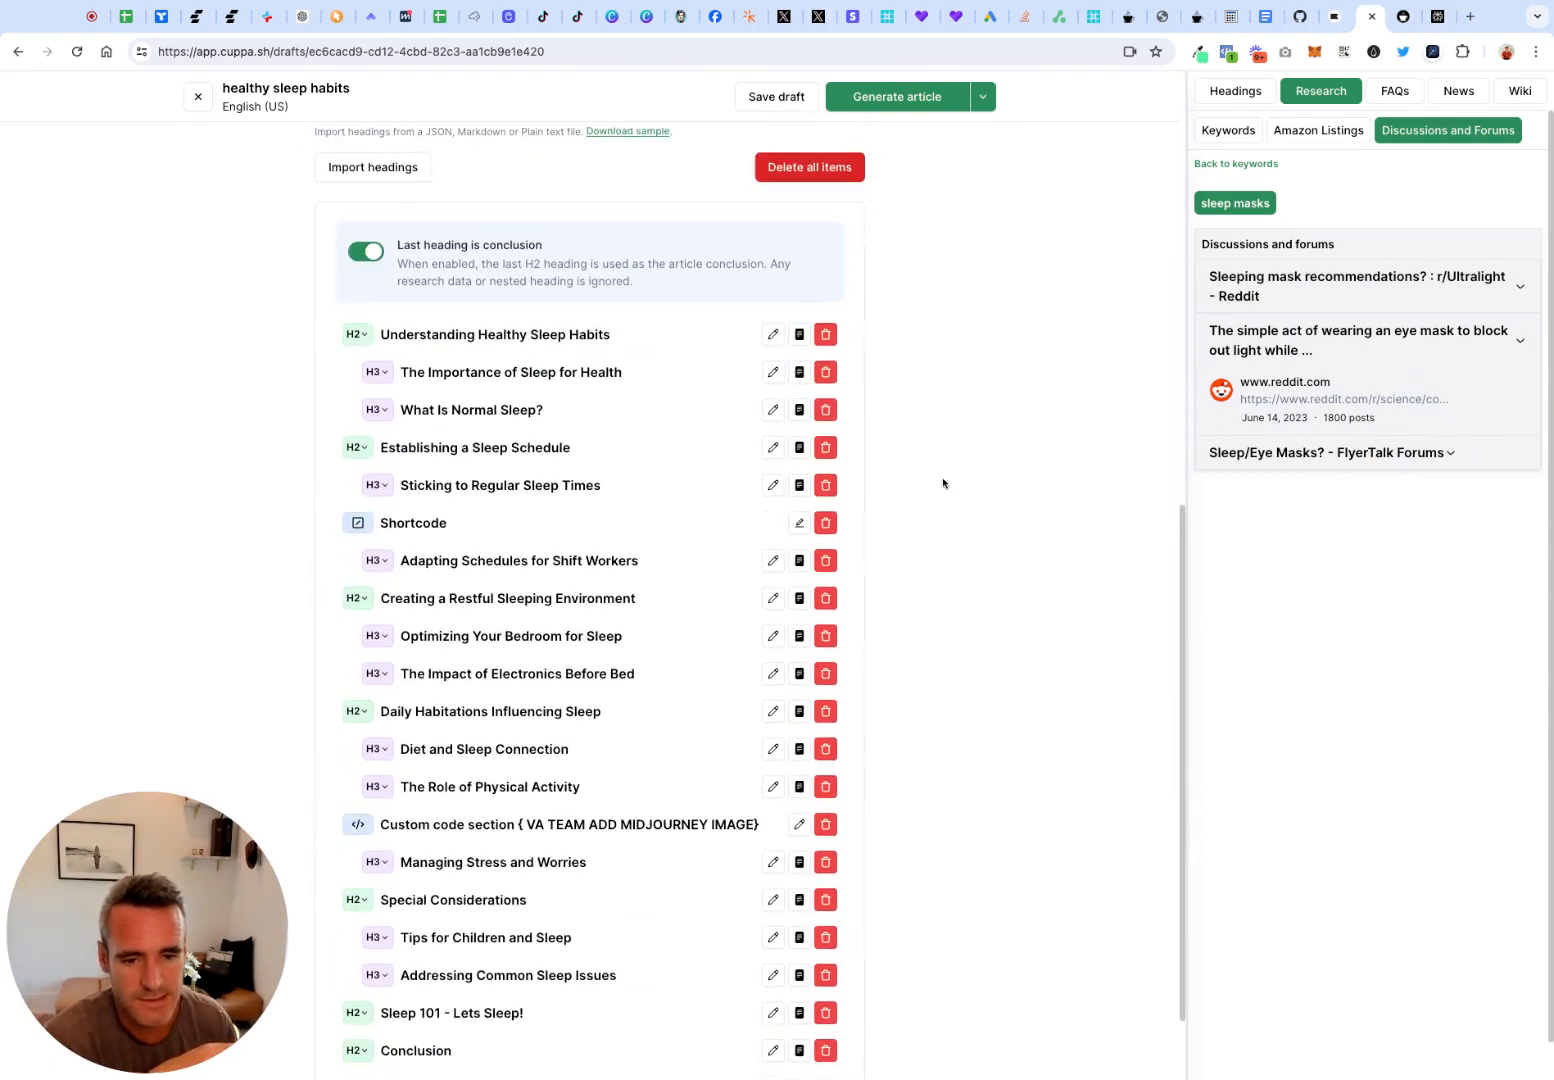
scroll(600, 829, "down", 2)
scroll(486, 410, "up", 1)
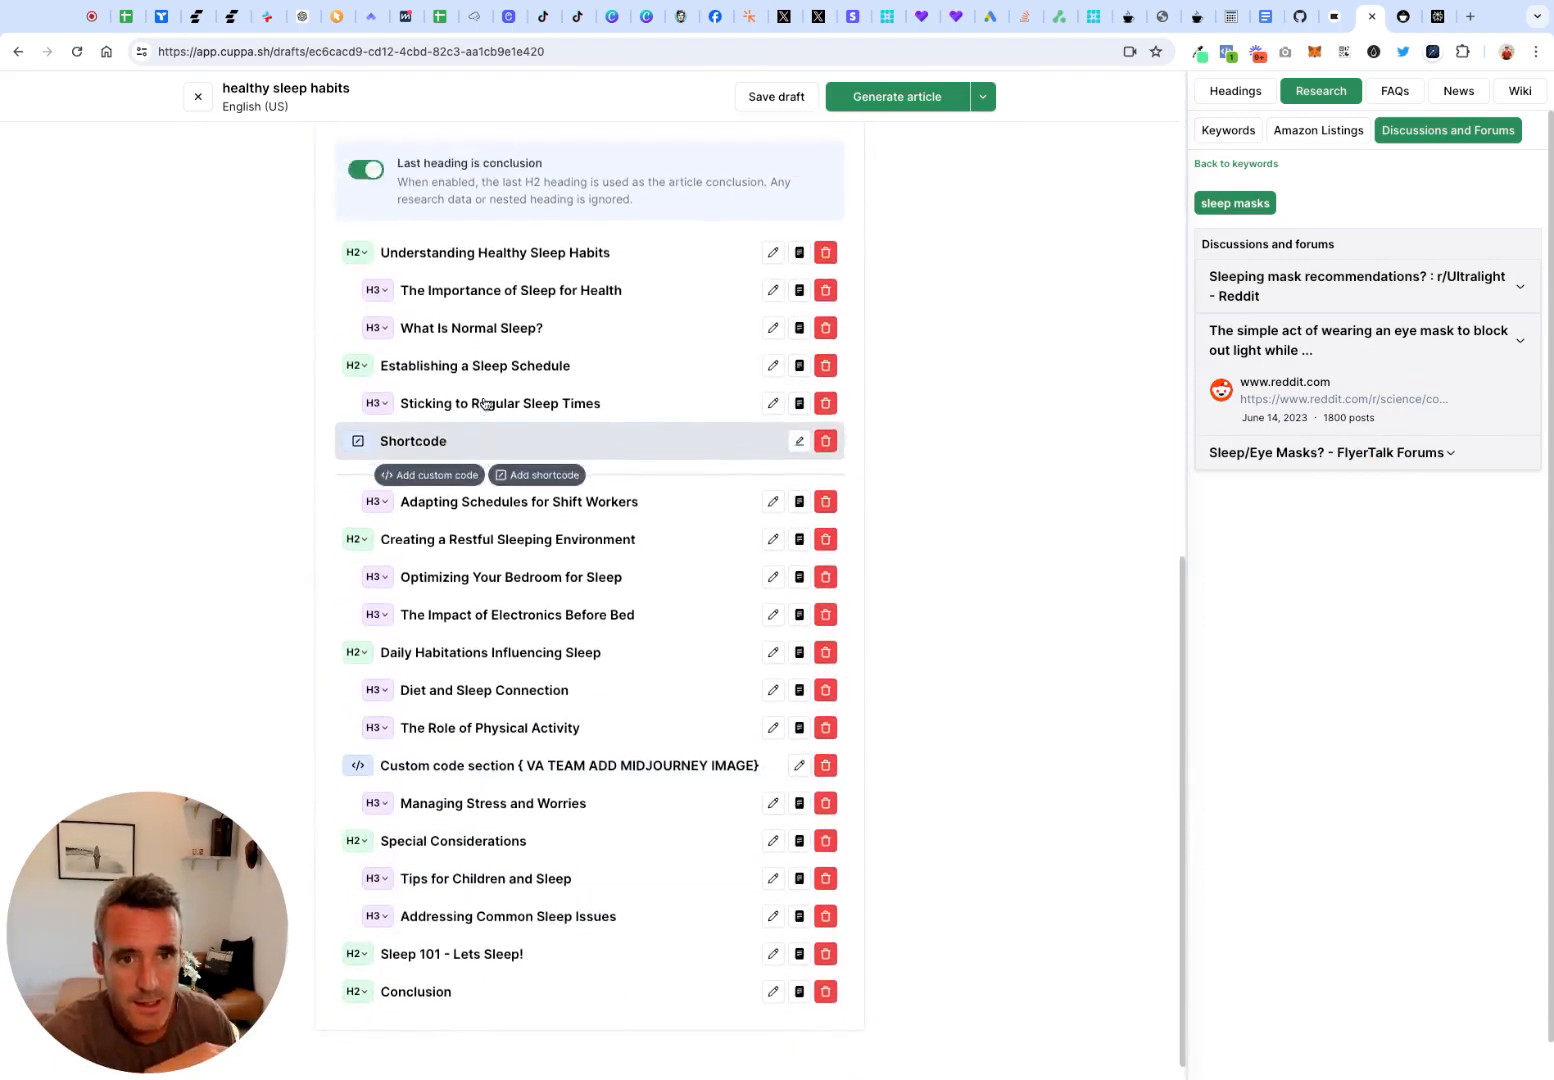
scroll(483, 403, "up", 4)
left_click(390, 440)
type("F")
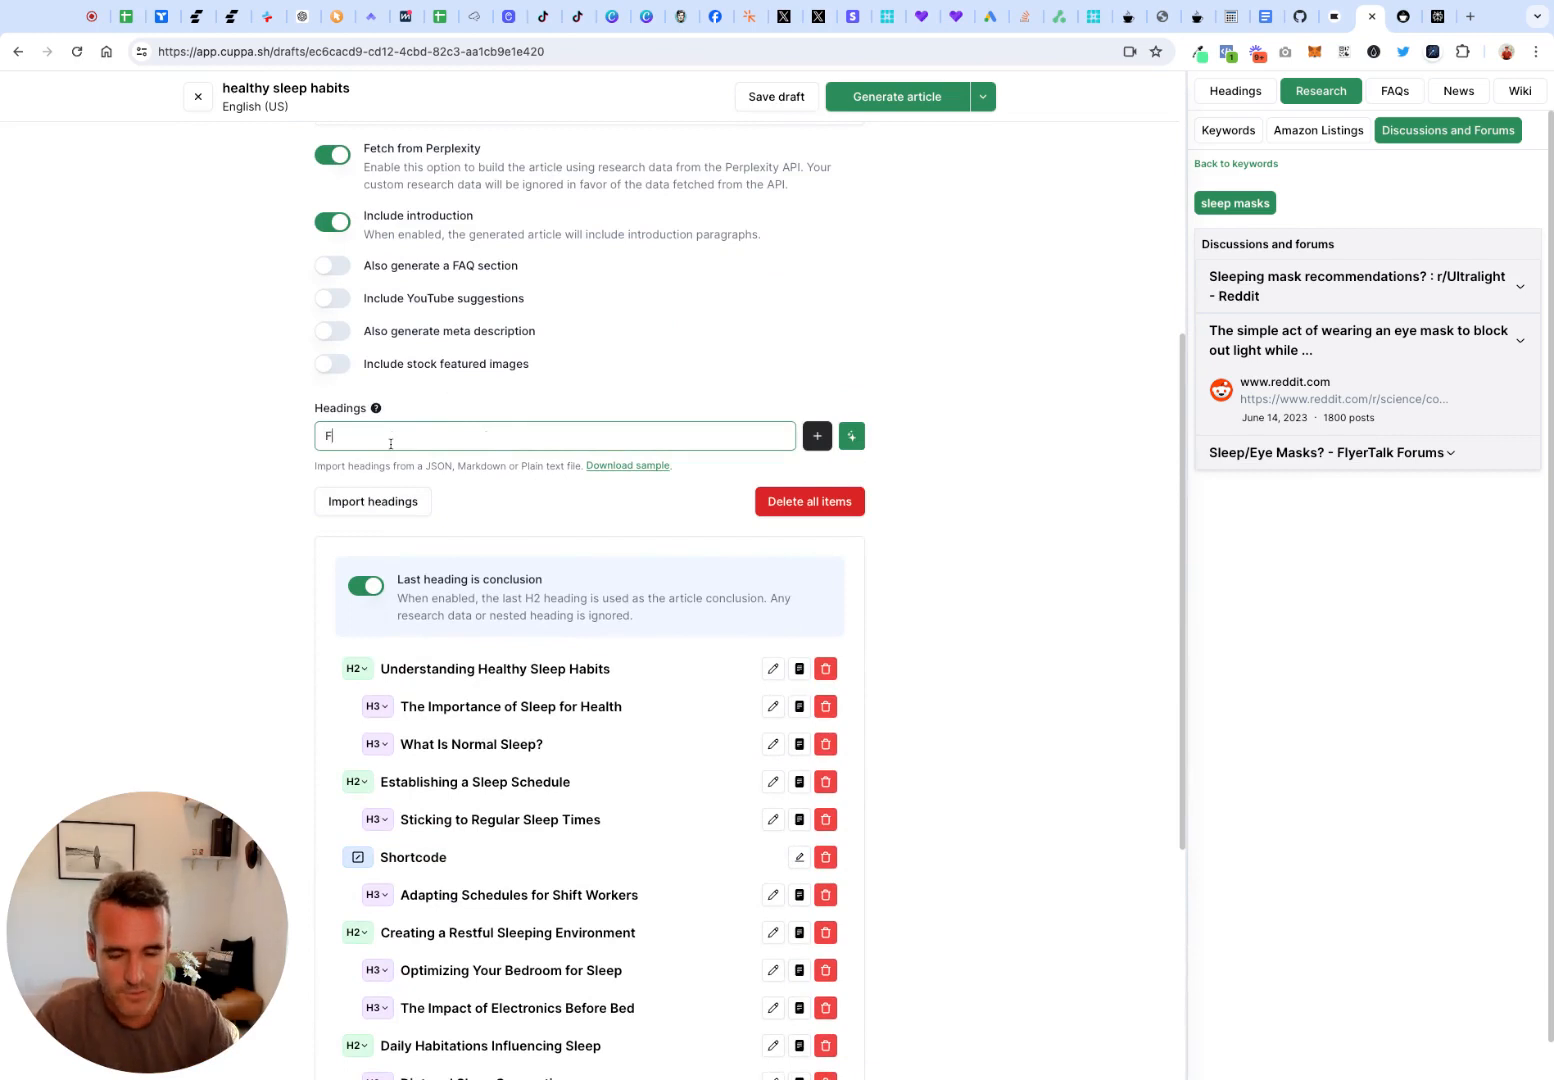
type("rom Around the W")
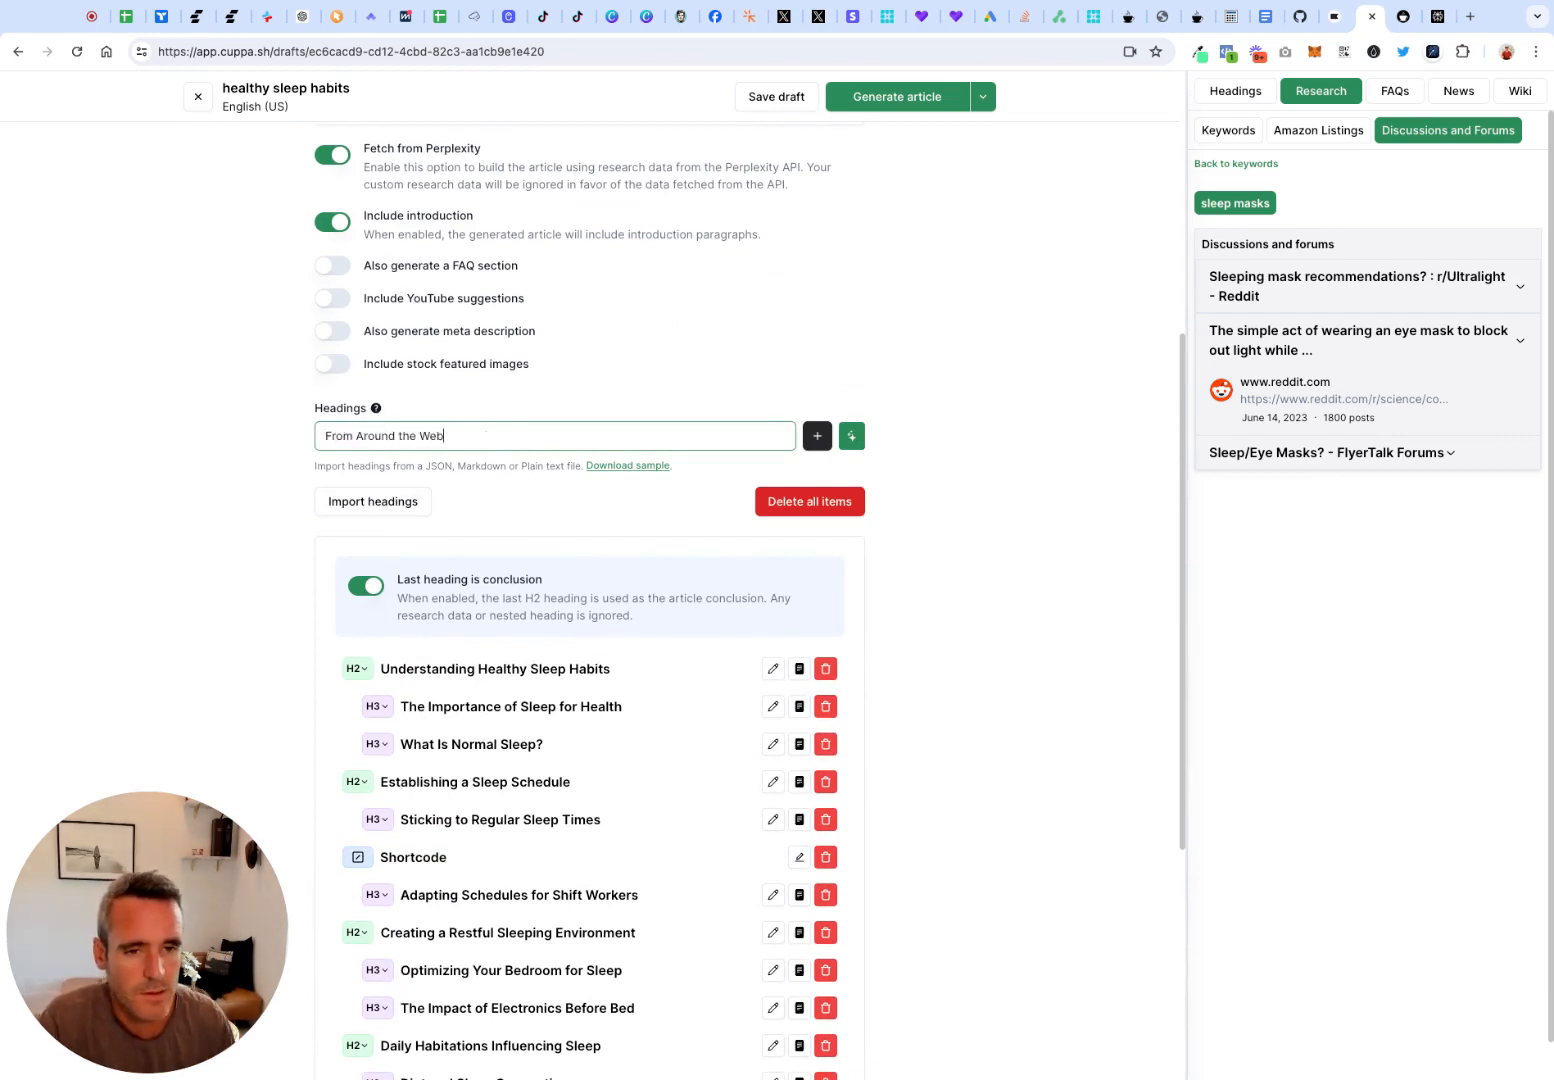
type("eb")
left_click_drag(481, 440, 250, 420)
key("BackSpace")
Start a custom HTML section named "From Around The Web" just above the "Managing Stress and Worries" heading
scroll(470, 800, "down", 5)
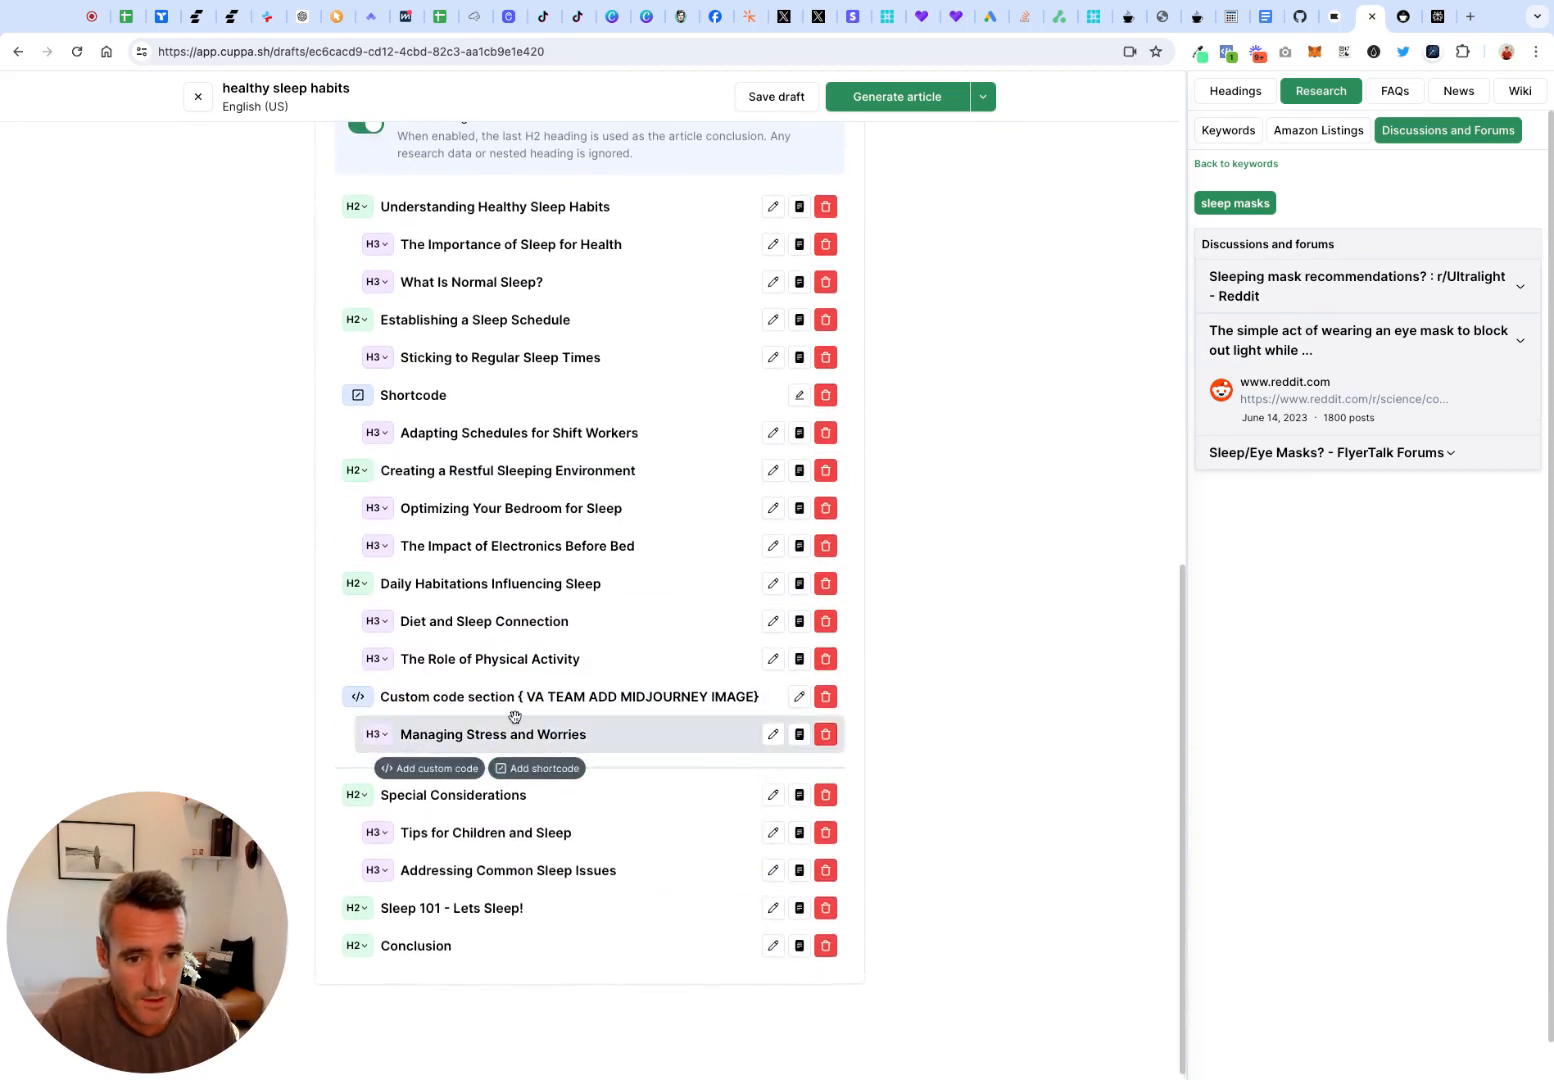
left_click(430, 730)
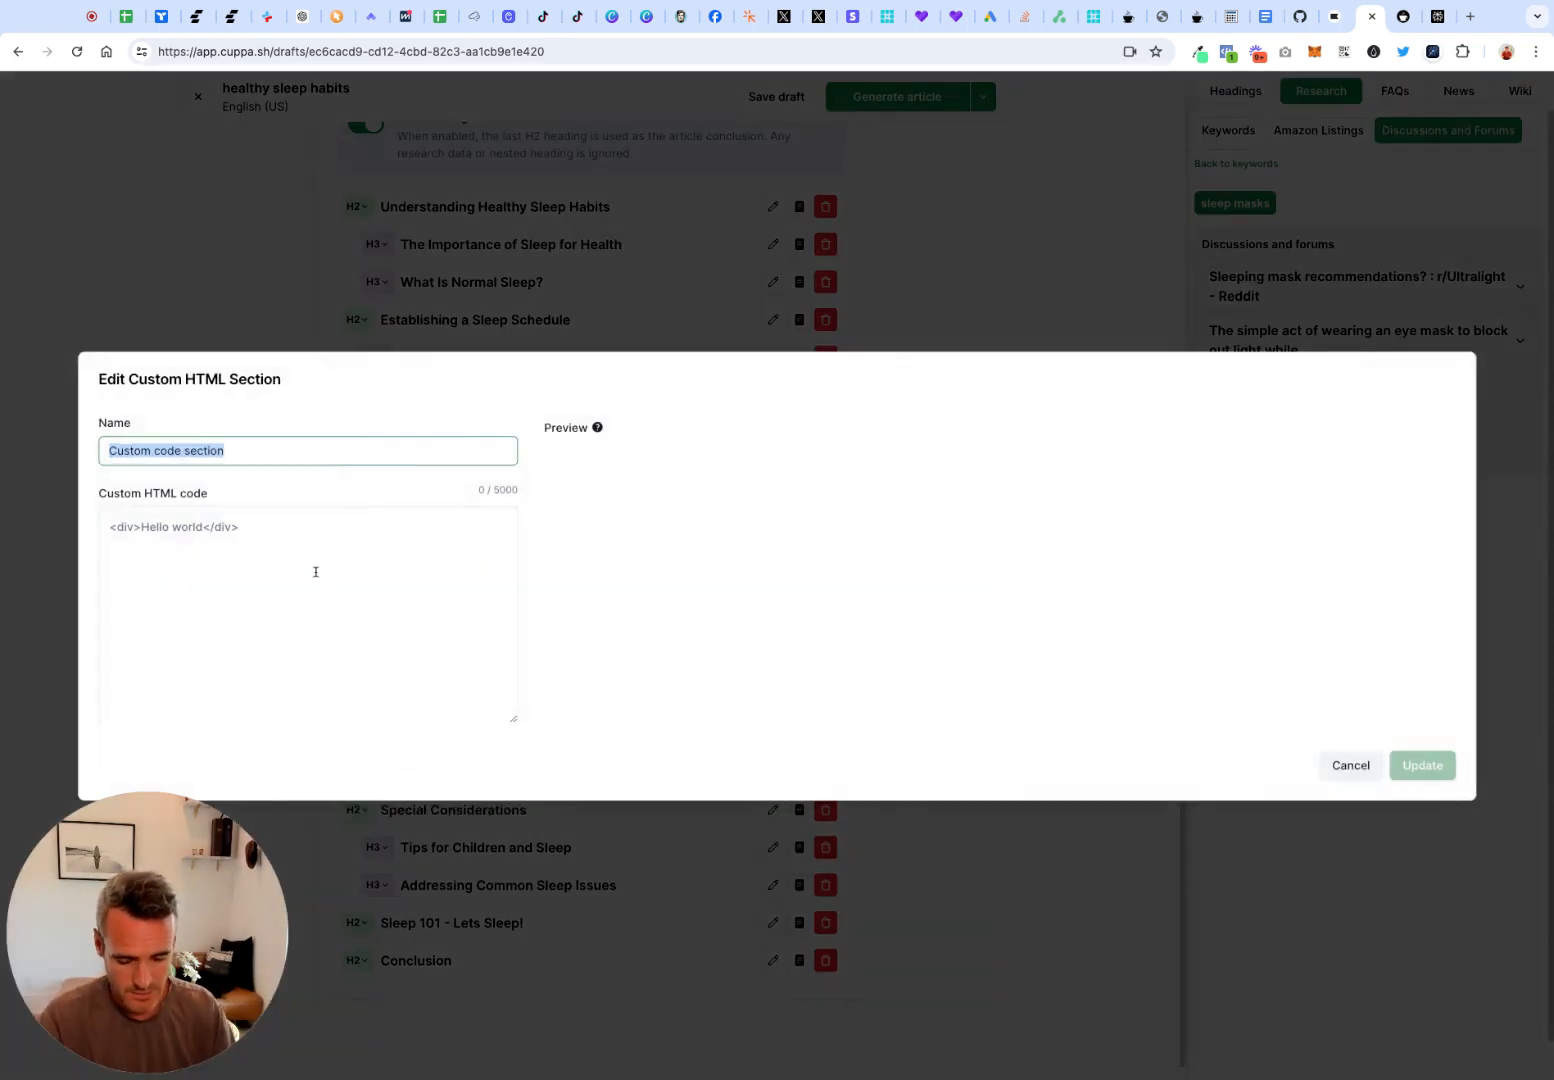
type("Ffro")
key("BackSpace")
key("BackSpace")
key("BackSpace")
type("rom ")
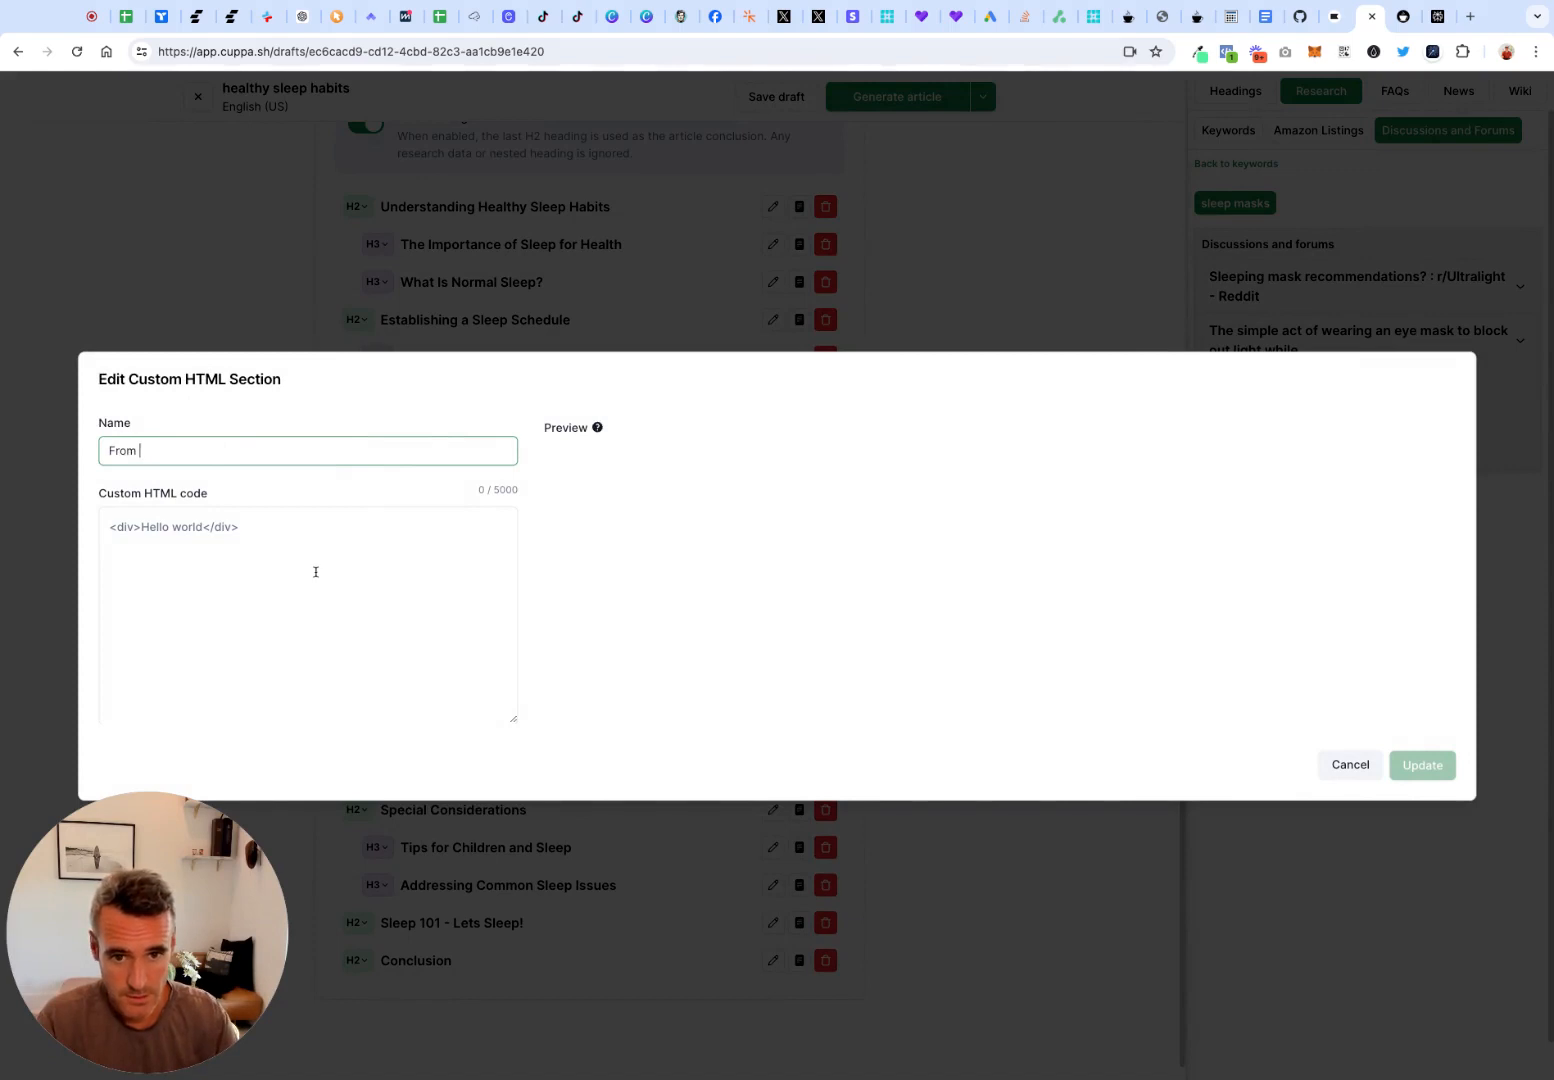
type("Around the")
key("BackSpace")
key("BackSpace")
type("The Wb")
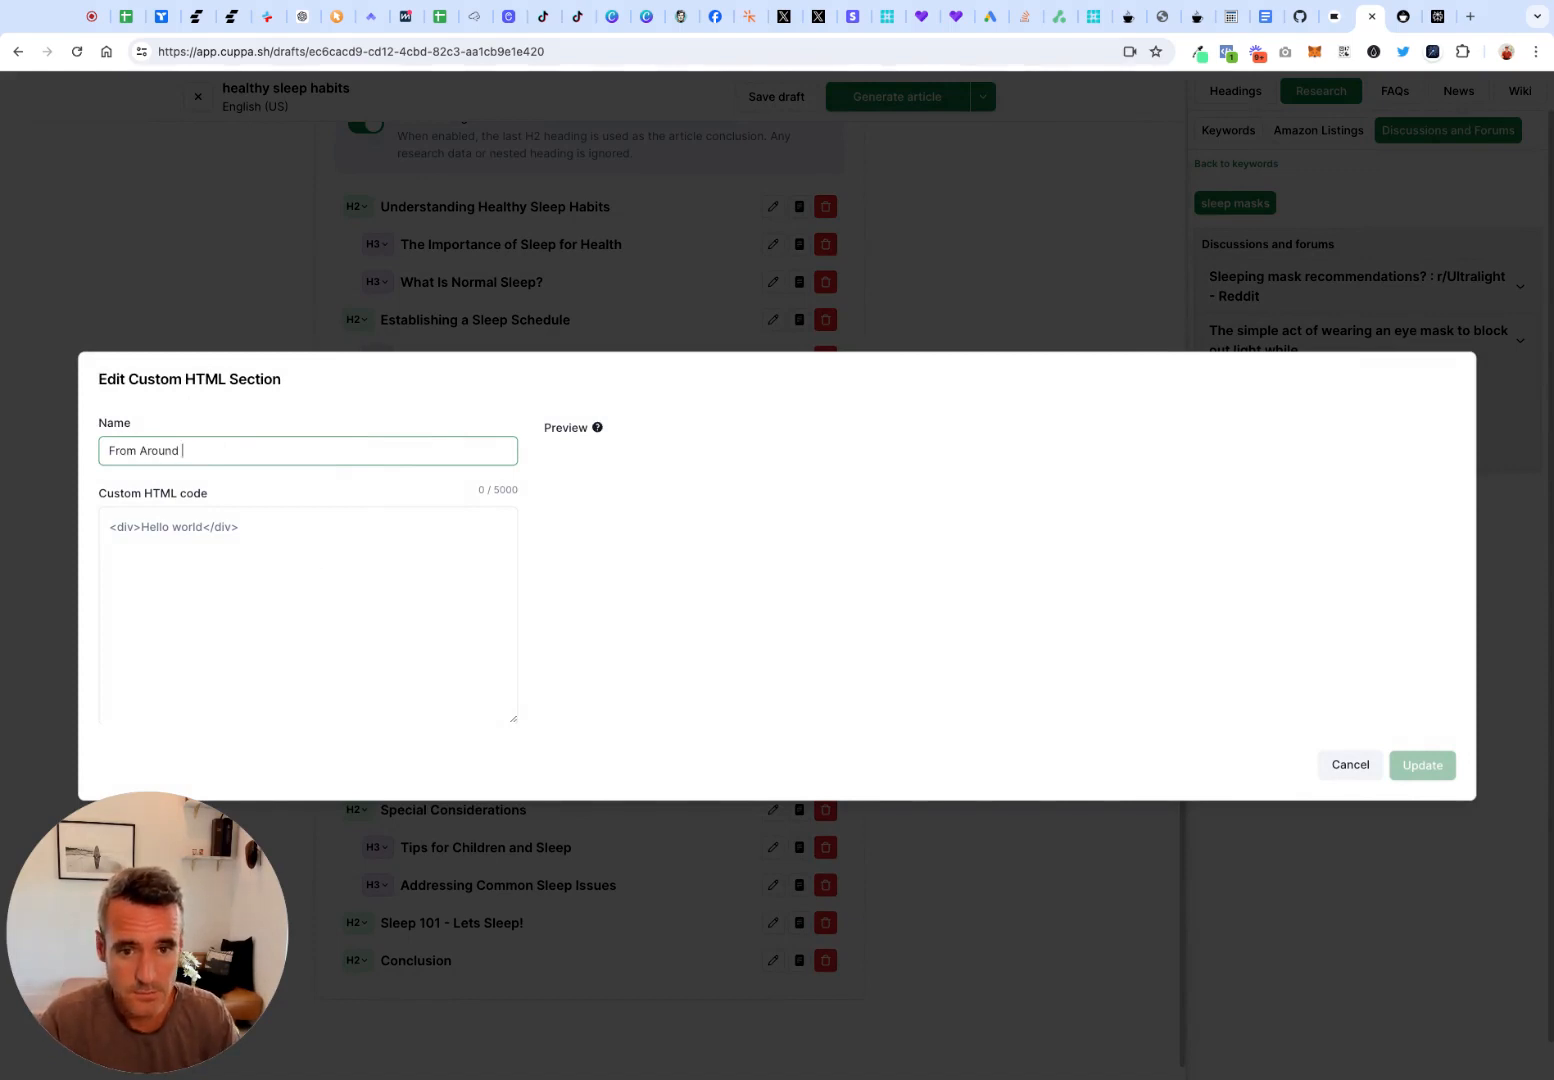
key("BackSpace")
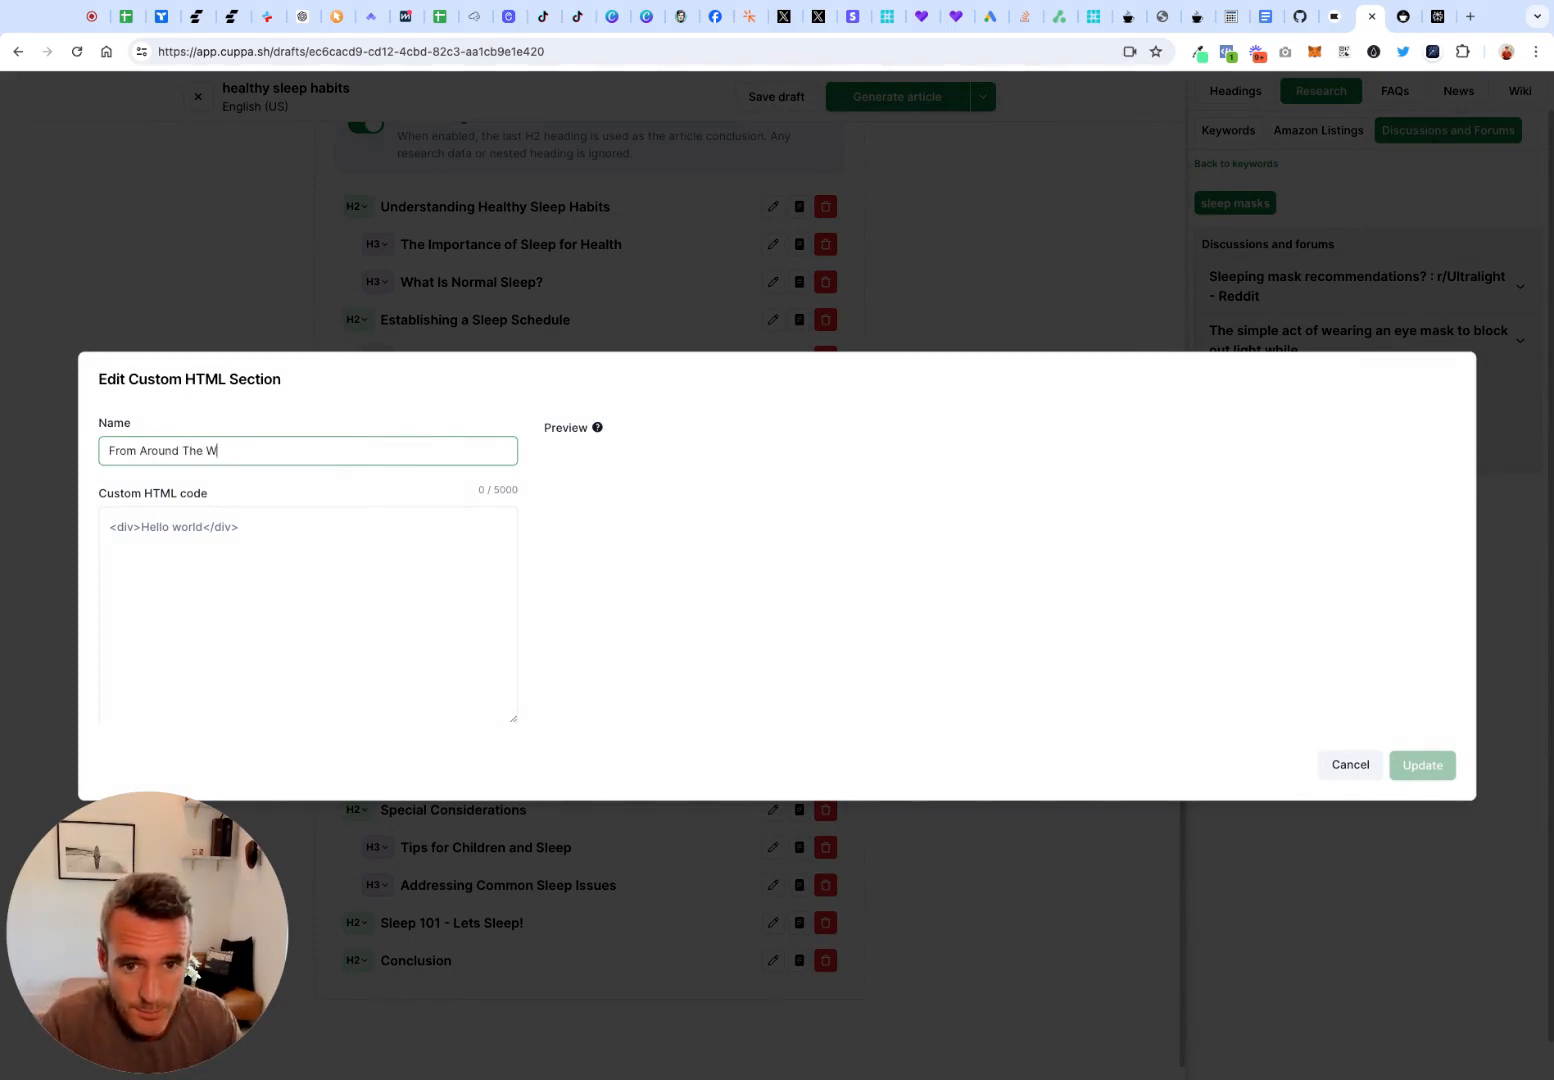
type("eb")
Enter "Reddit:" as the custom section's HTML code and discard the unsaved section
left_click(340, 593)
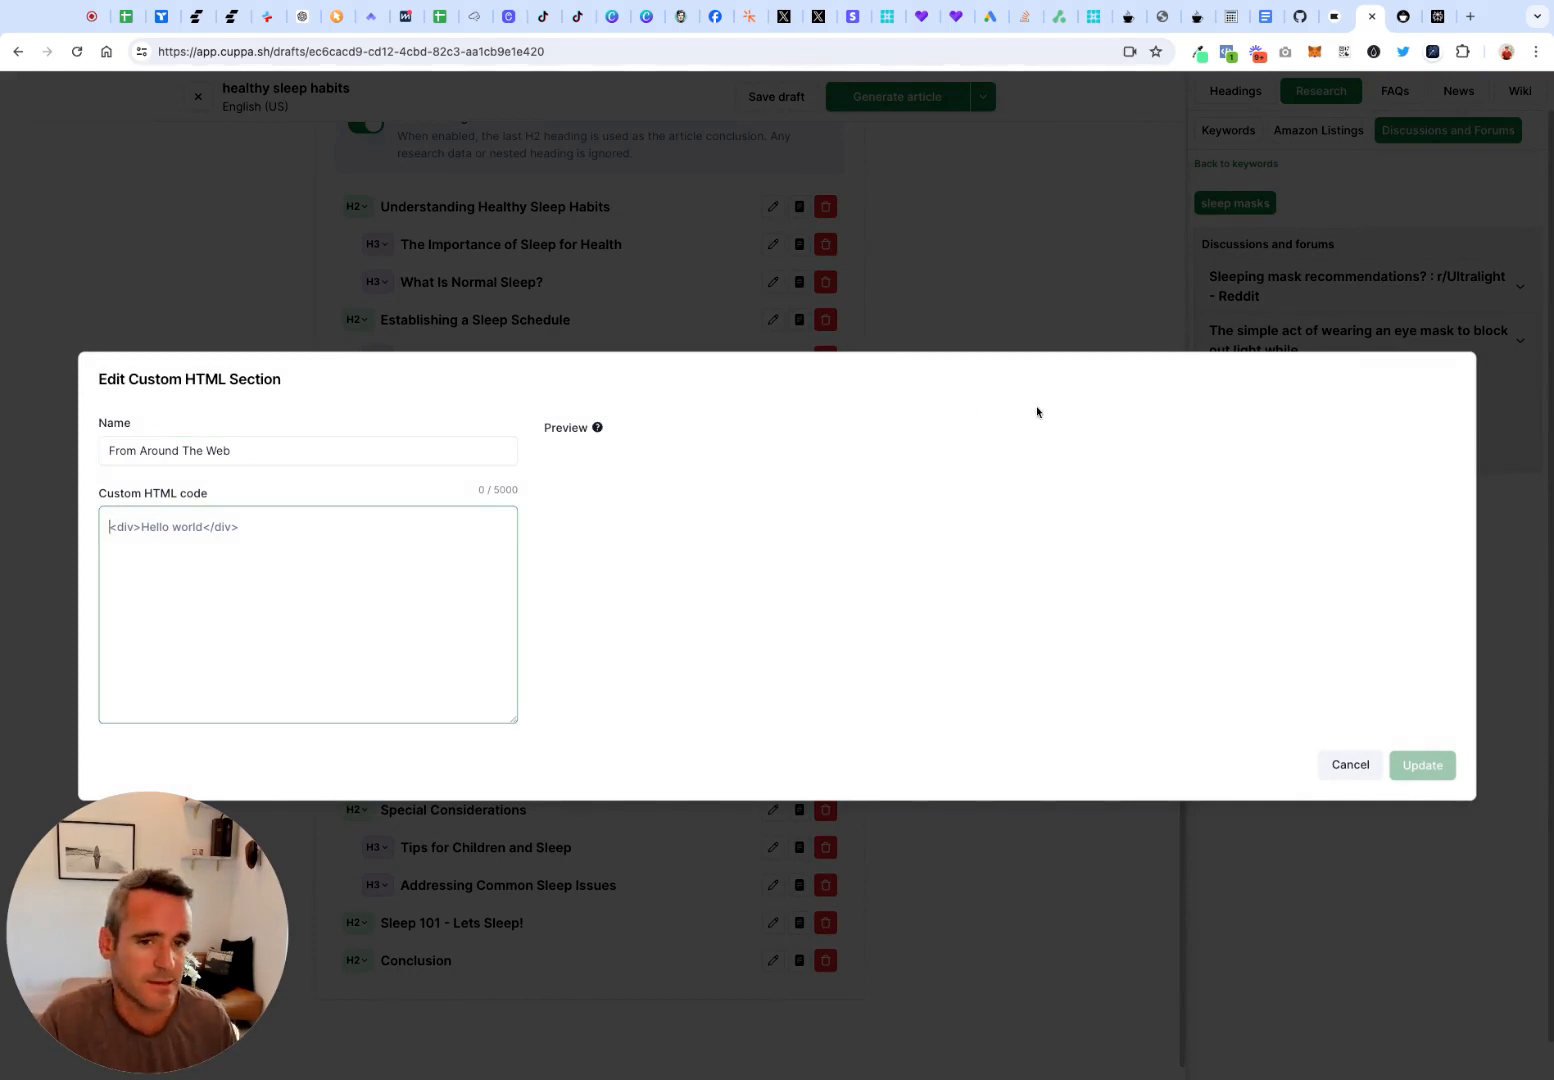
type("Reddit:")
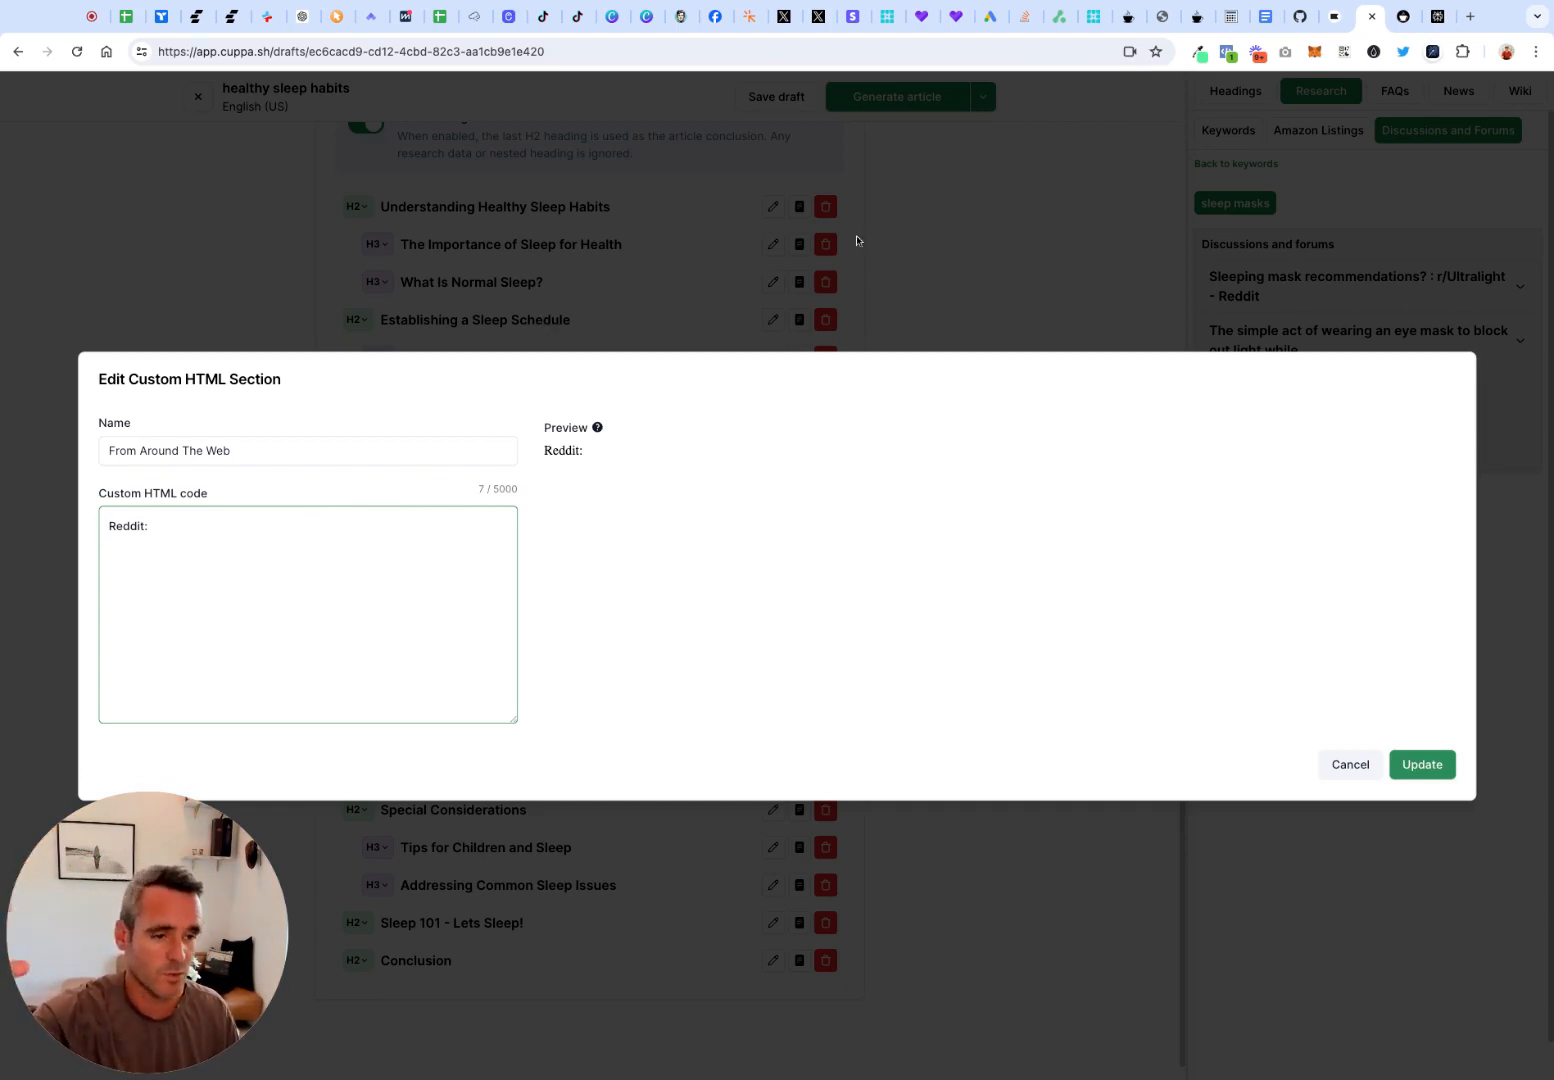
left_click(1342, 767)
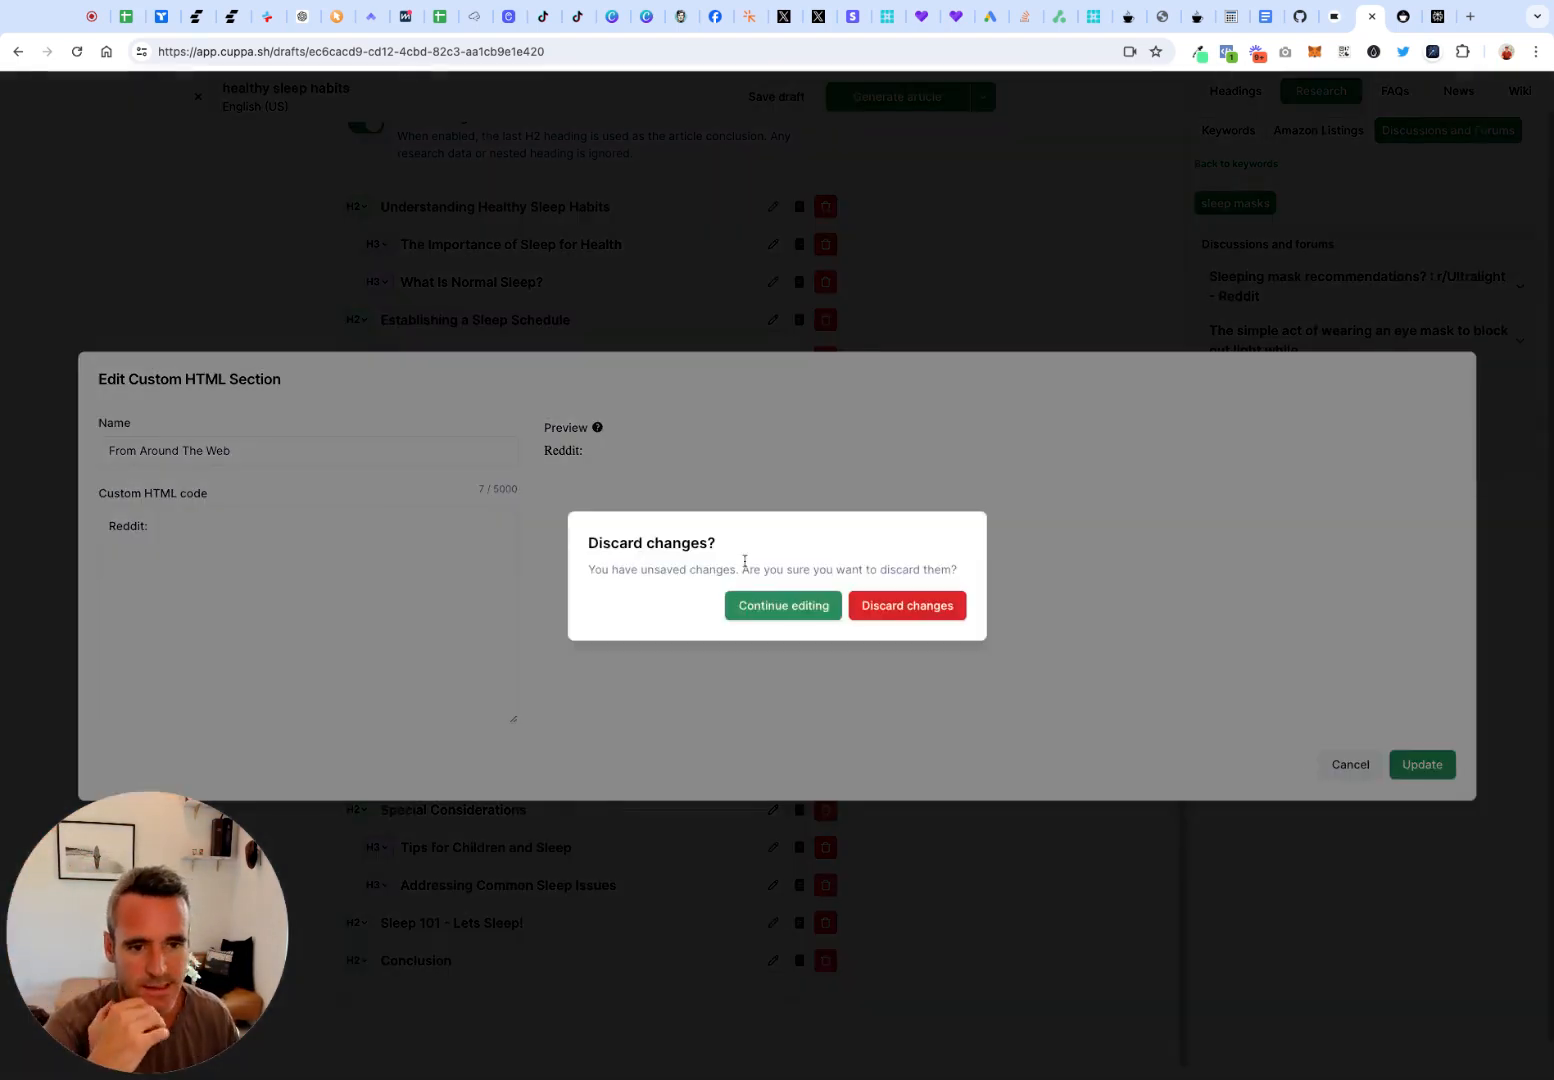
left_click(902, 617)
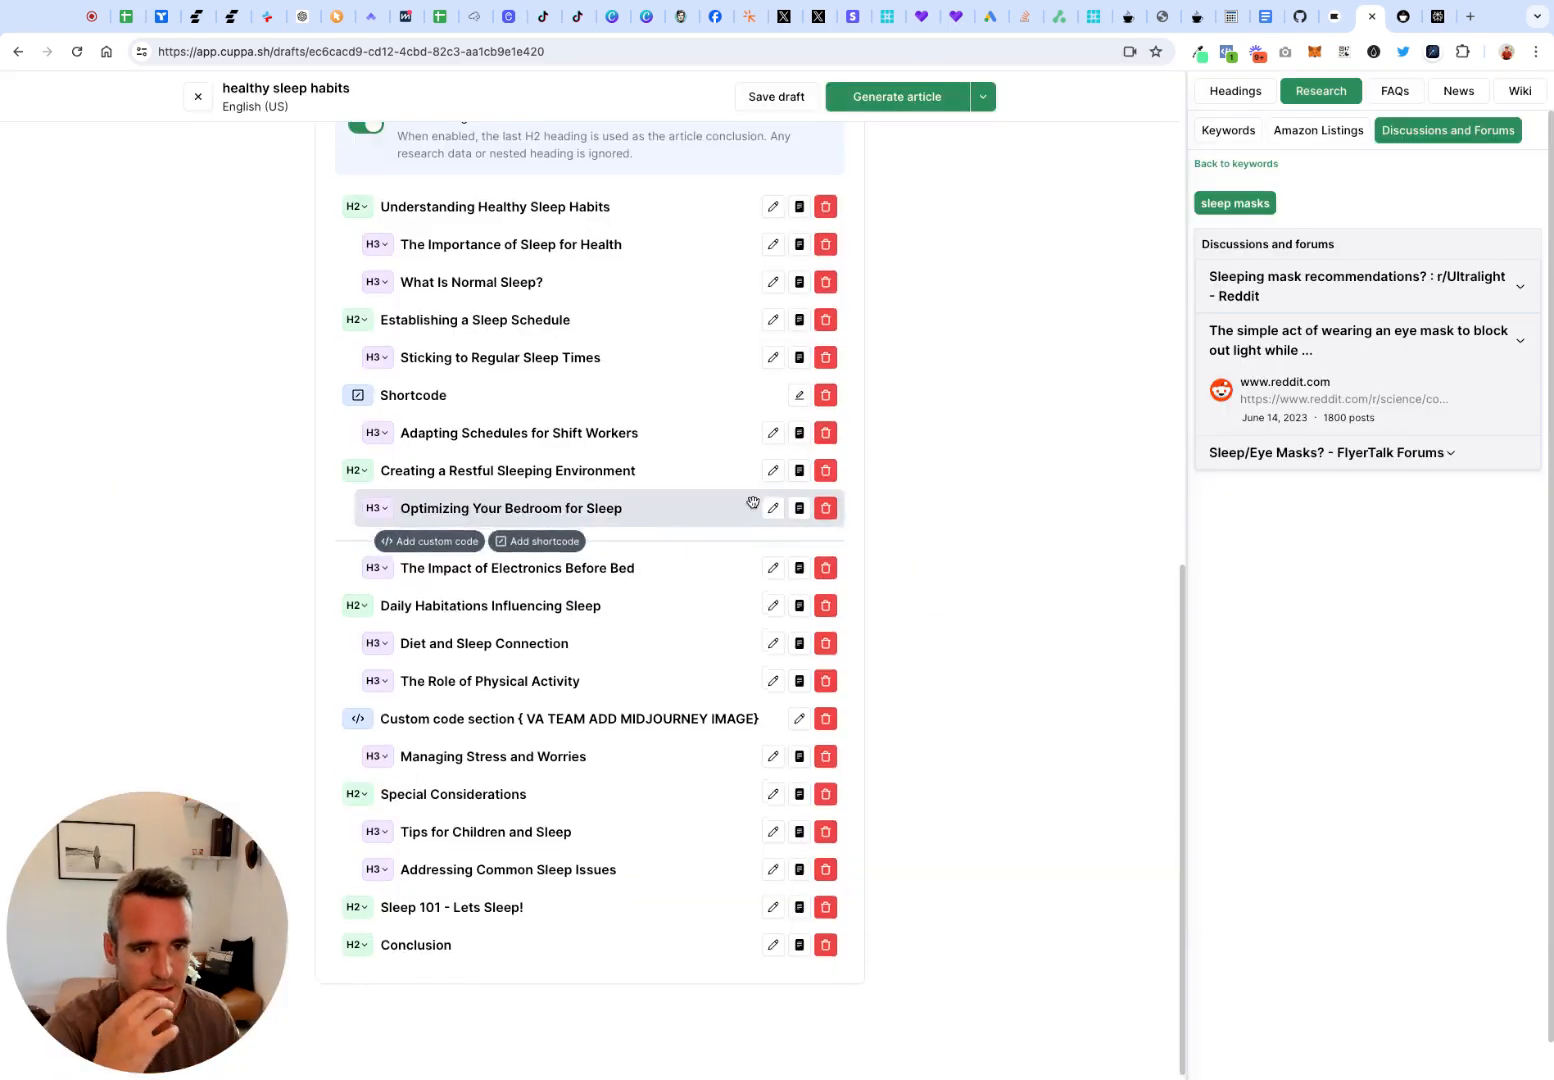
Review the basic article settings again and open the advanced prompt, keyword and target word count options
scroll(753, 502, "up", 4)
scroll(753, 502, "up", 8)
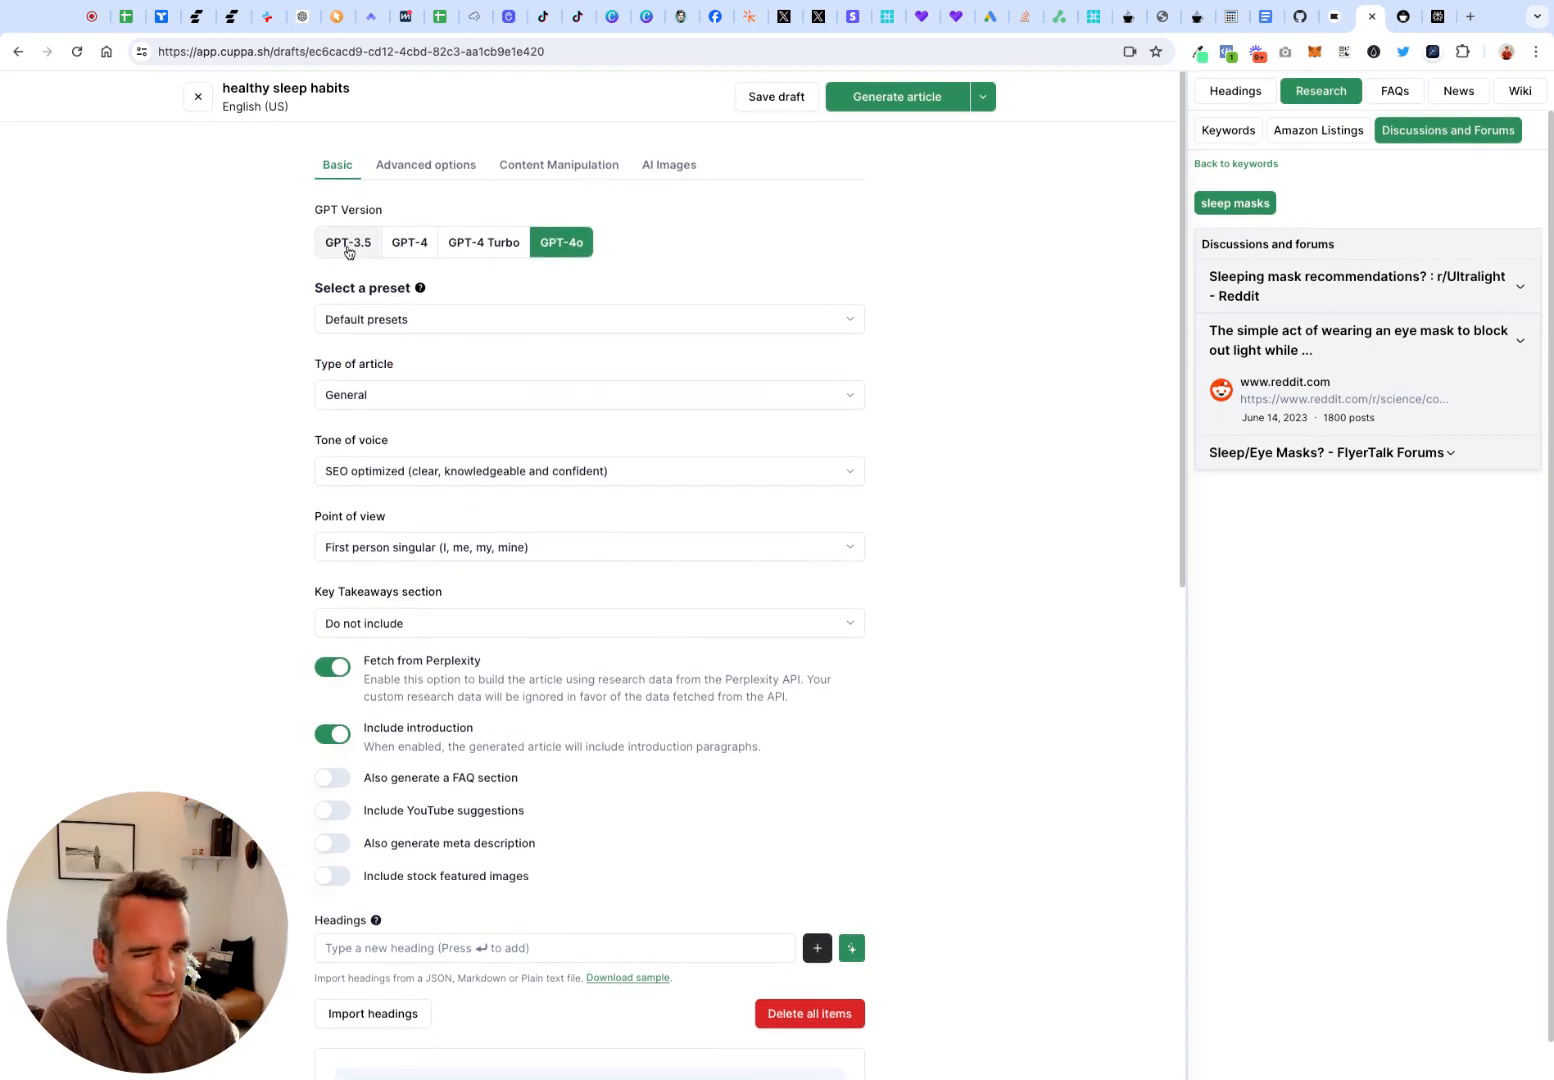
scroll(481, 657, "down", 8)
scroll(481, 657, "up", 8)
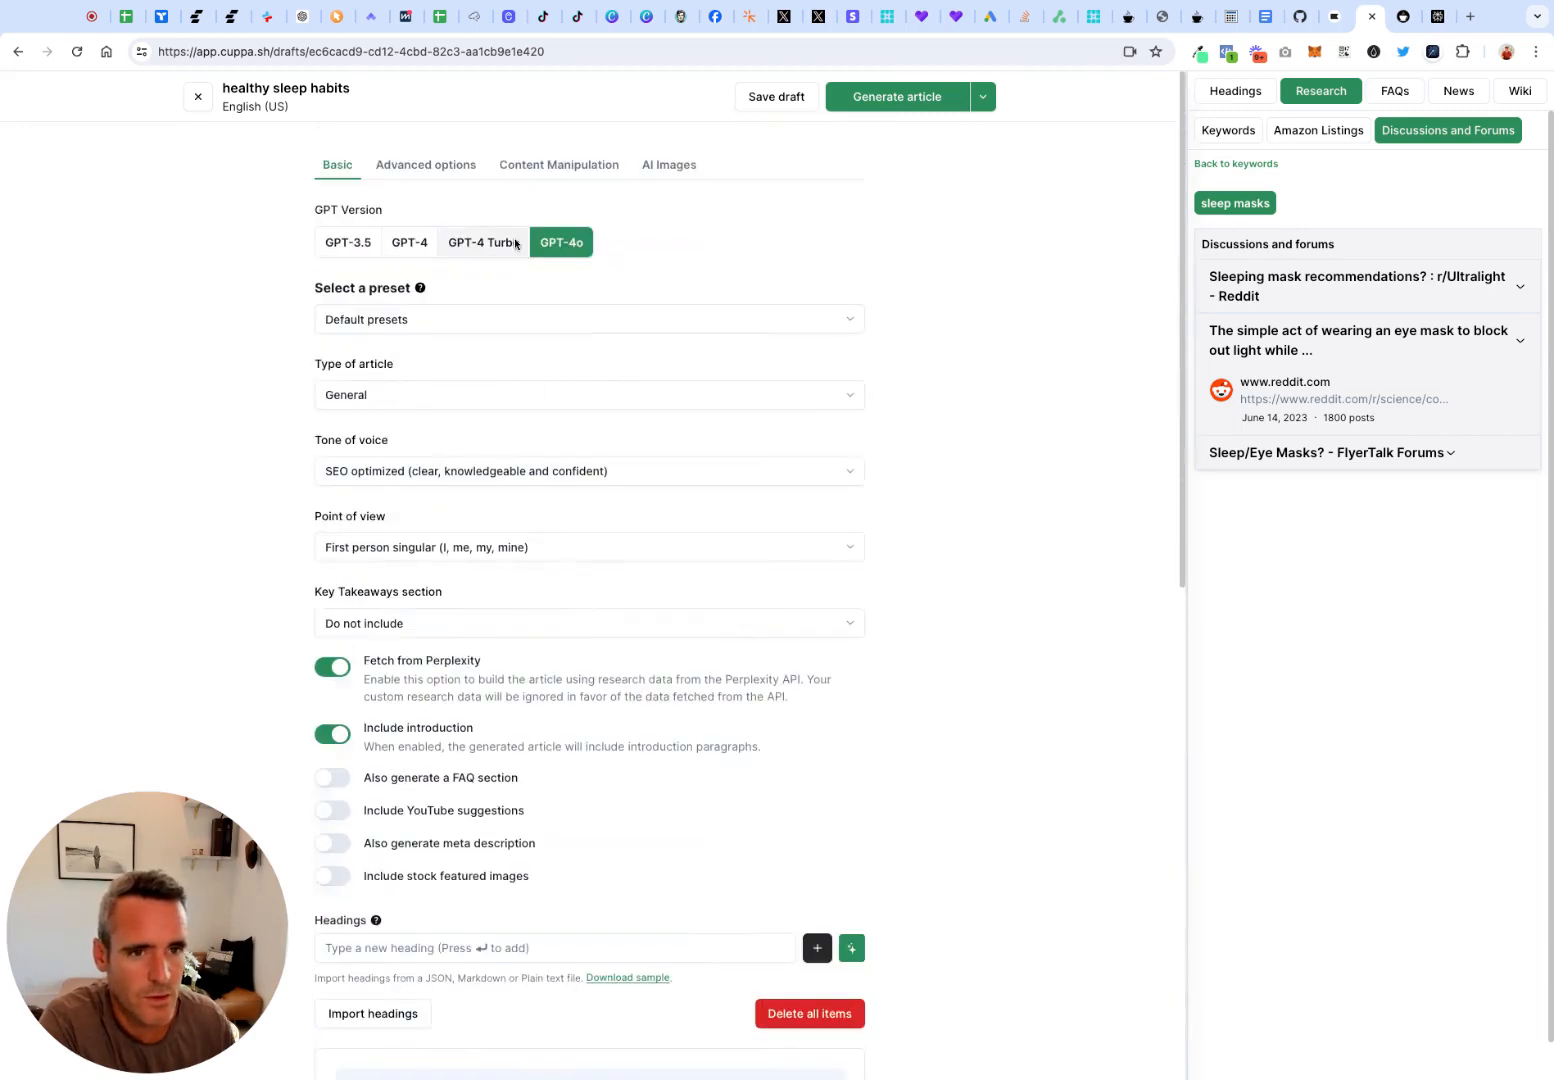
left_click(413, 166)
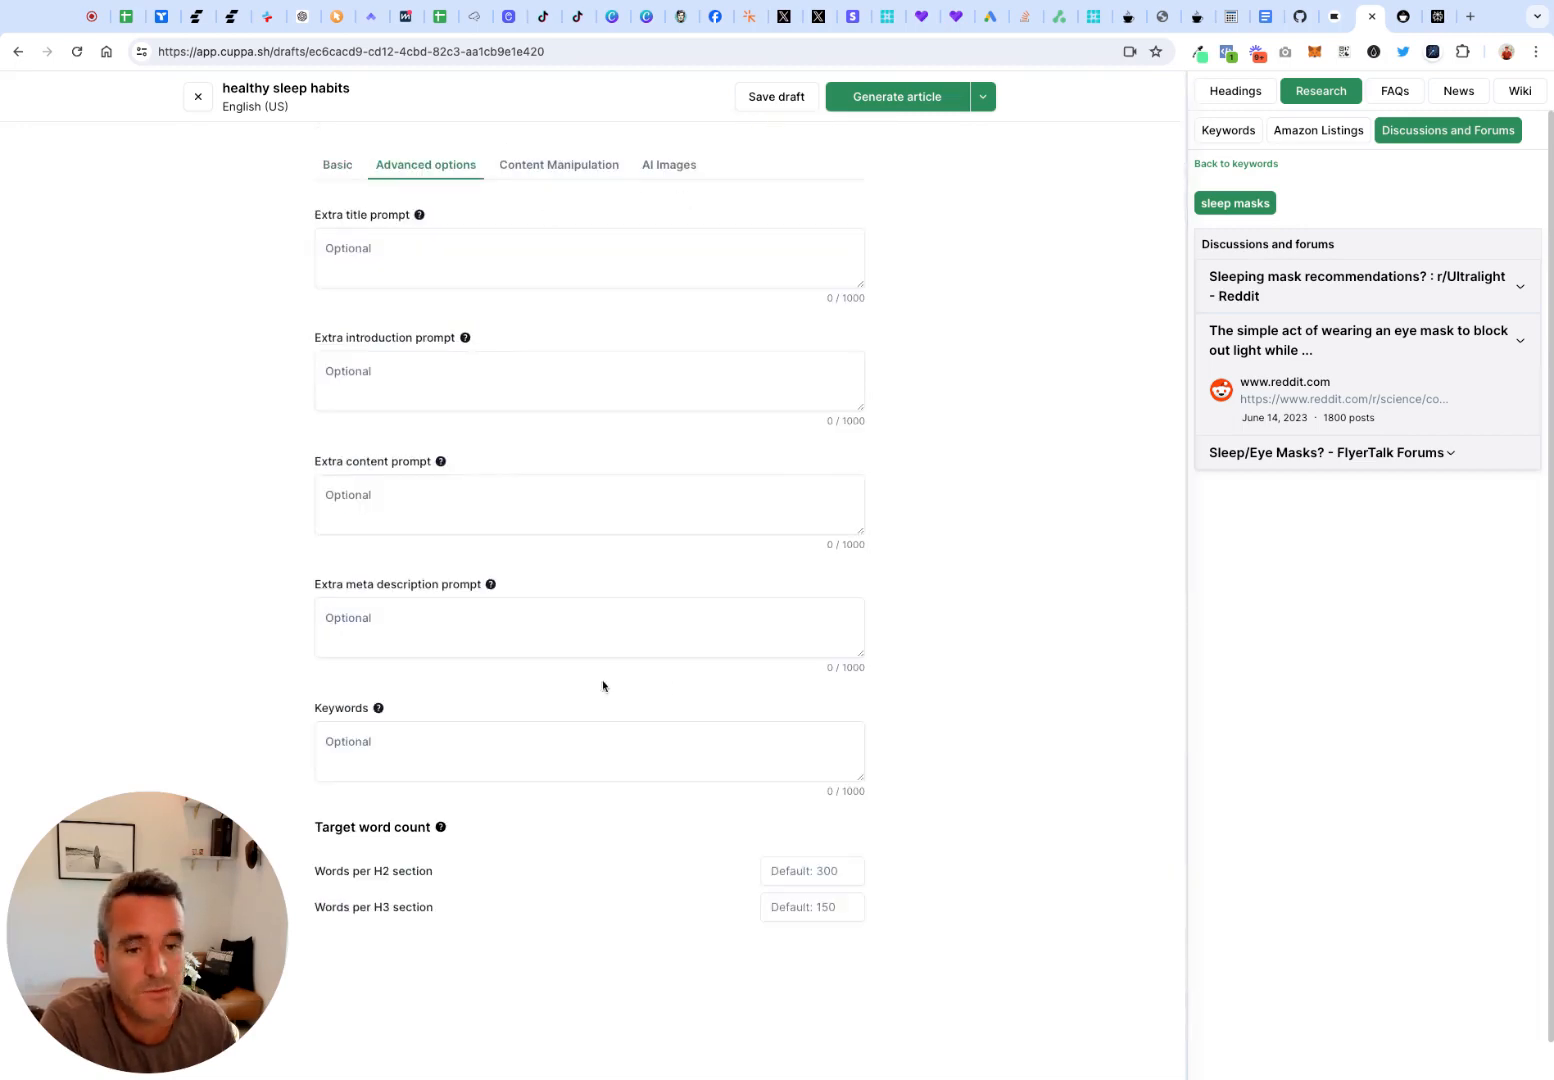
Return to the basic article settings and review them along with the full heading outline
left_click(340, 168)
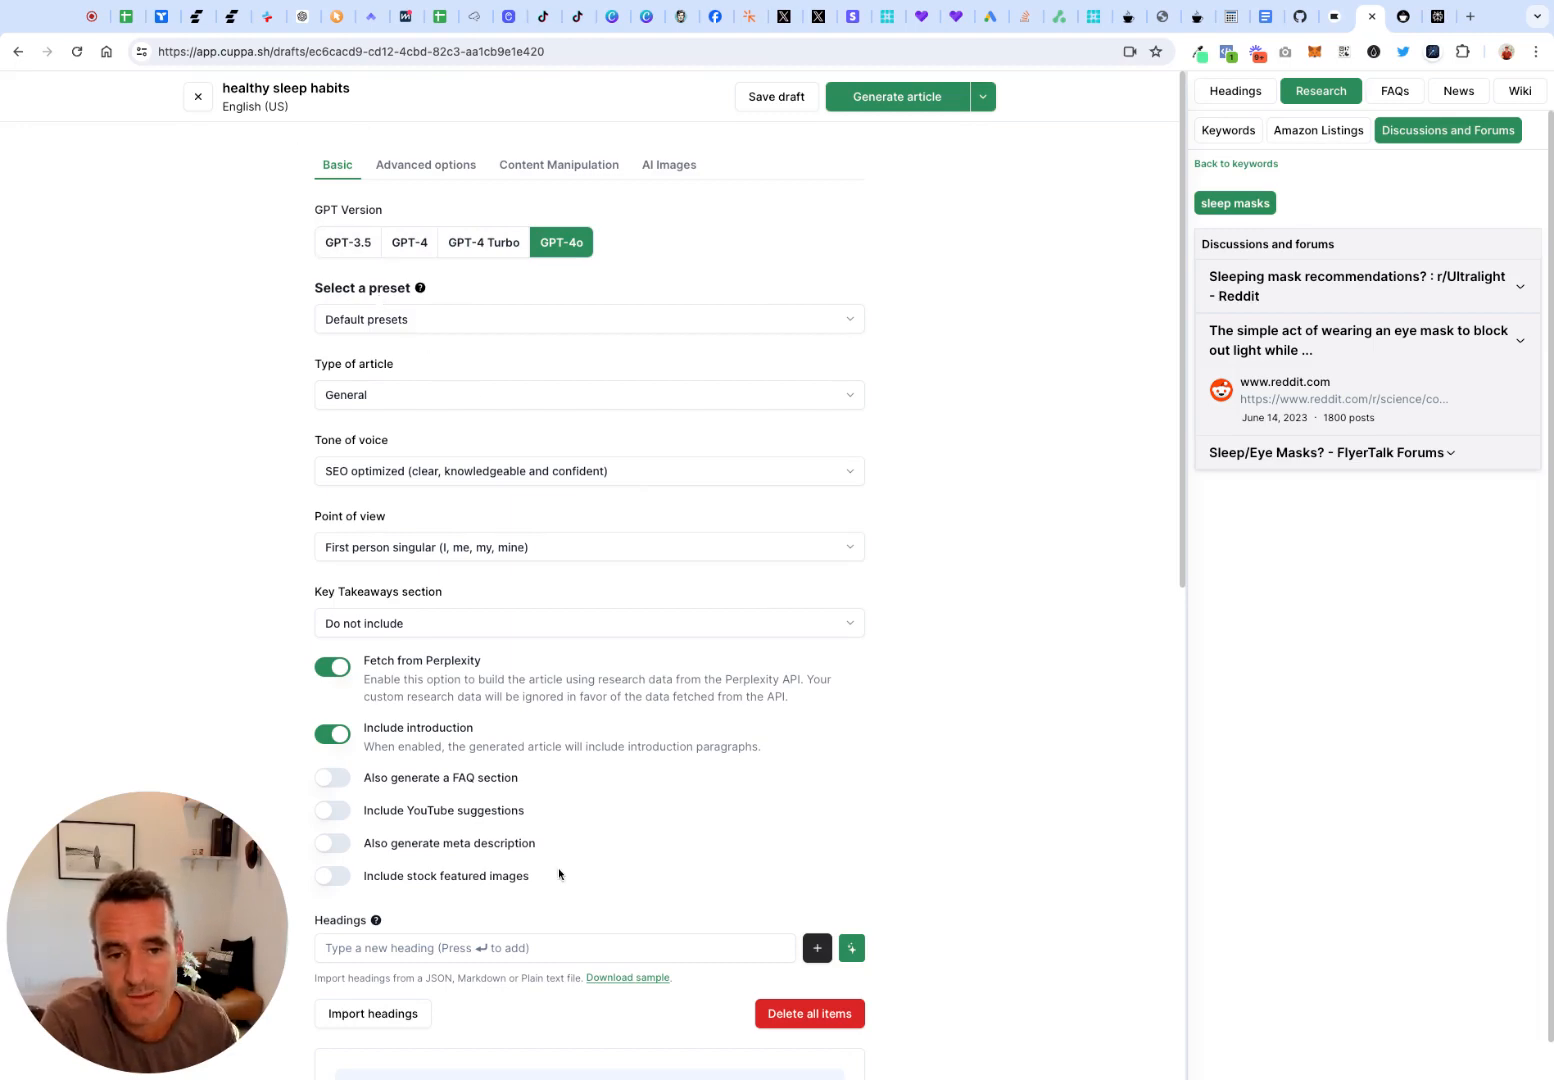
scroll(559, 875, "down", 10)
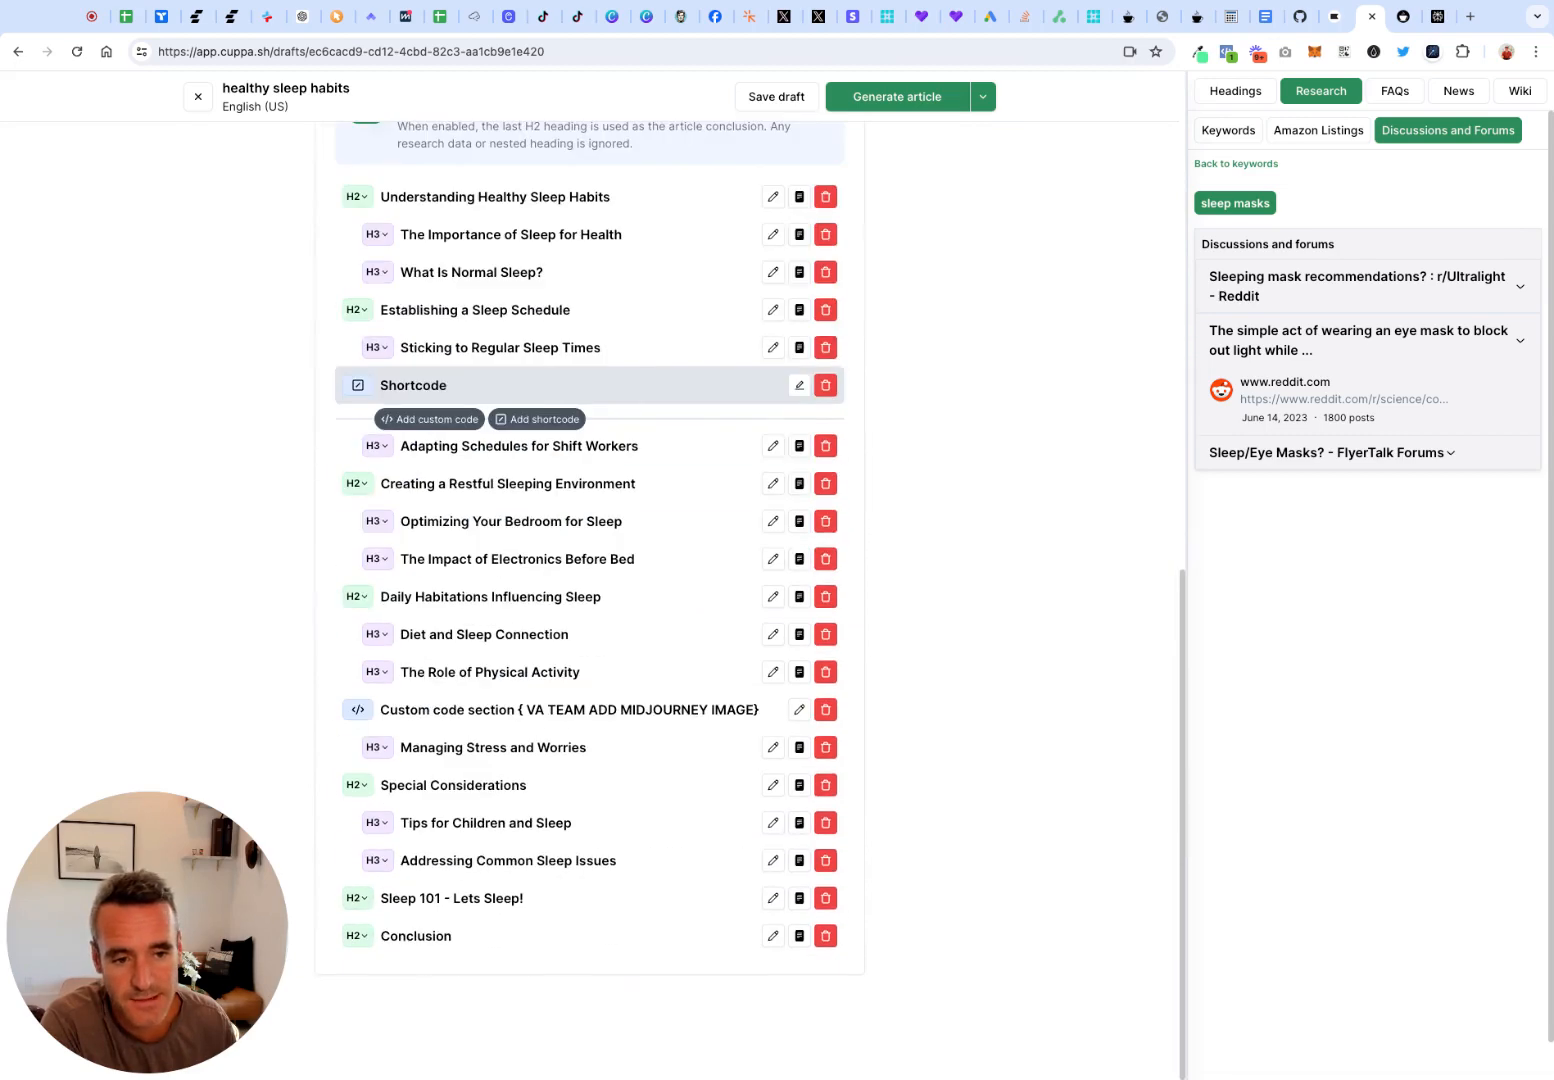
scroll(560, 743, "up", 7)
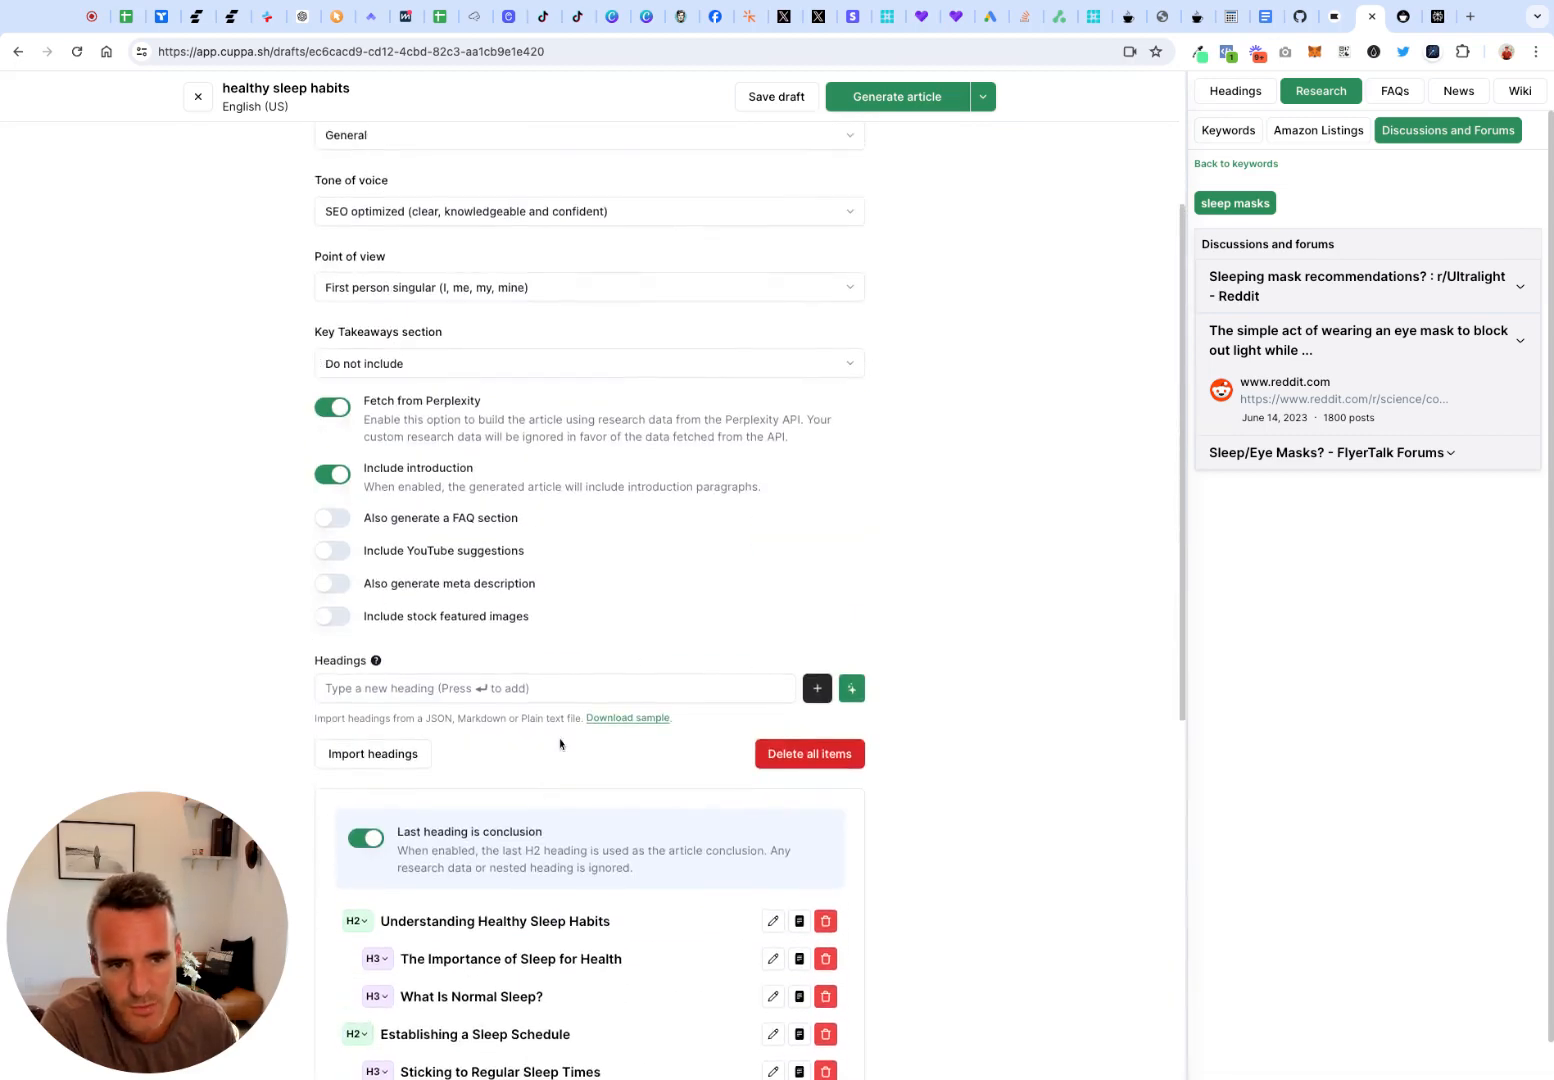
scroll(560, 743, "up", 2)
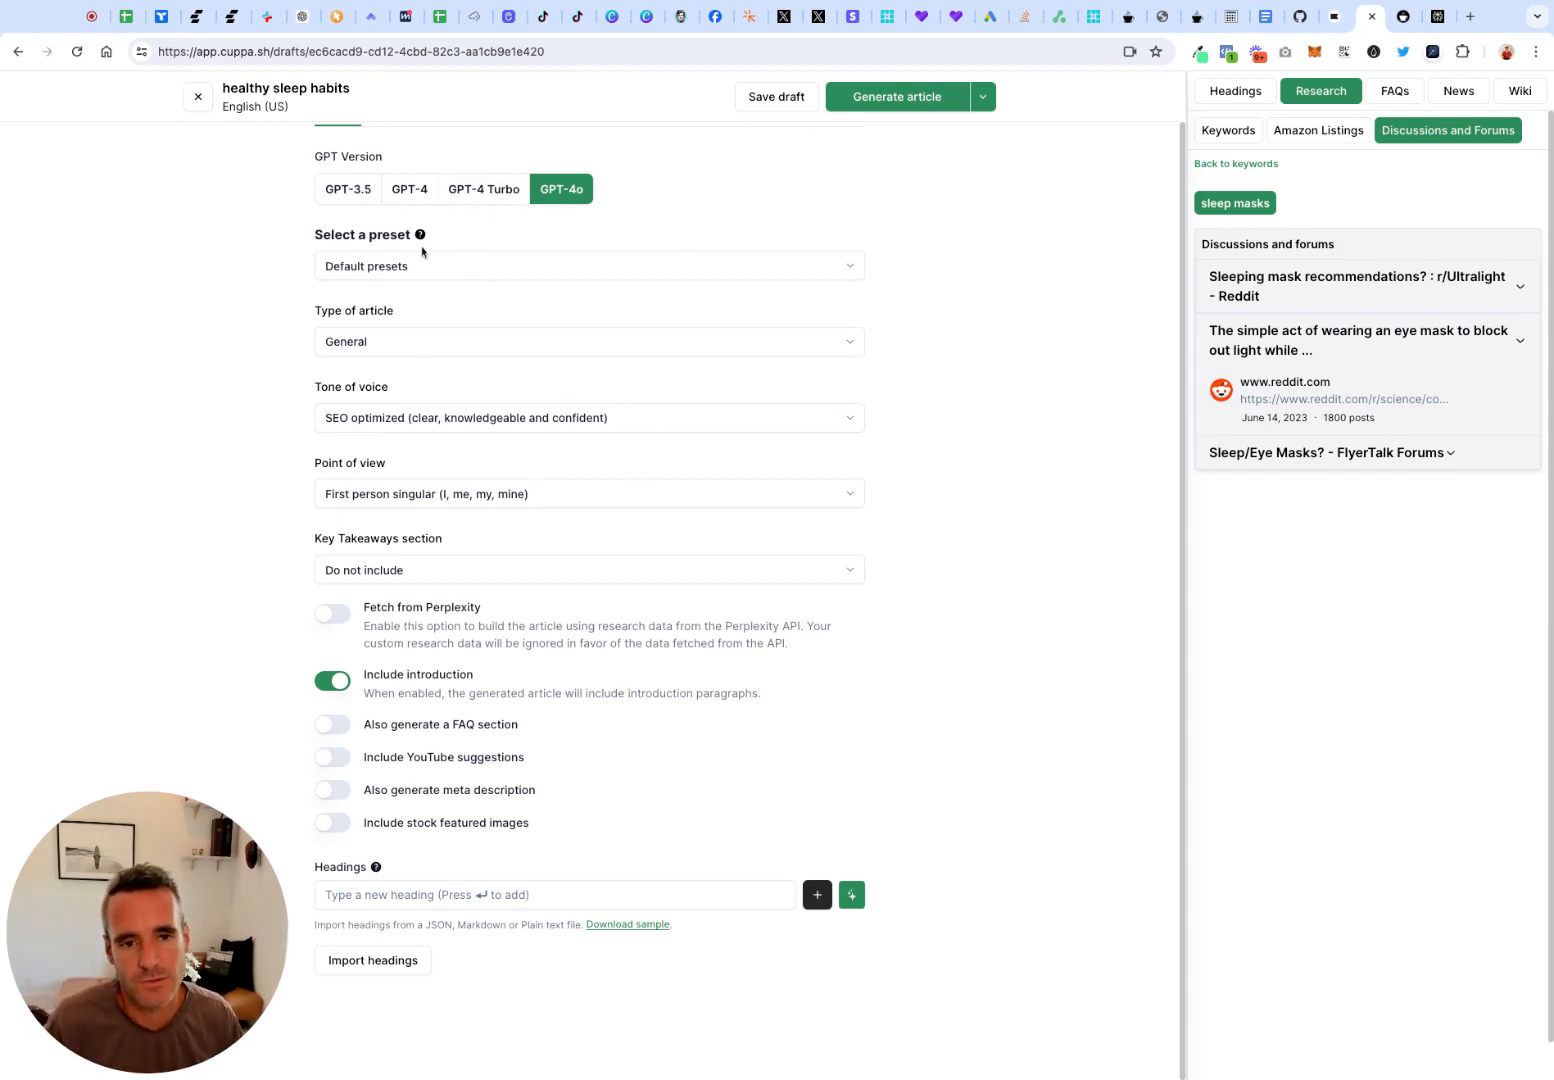
View the available choices for article type, tone of voice, point of view and key takeaways section without changing them
left_click(360, 357)
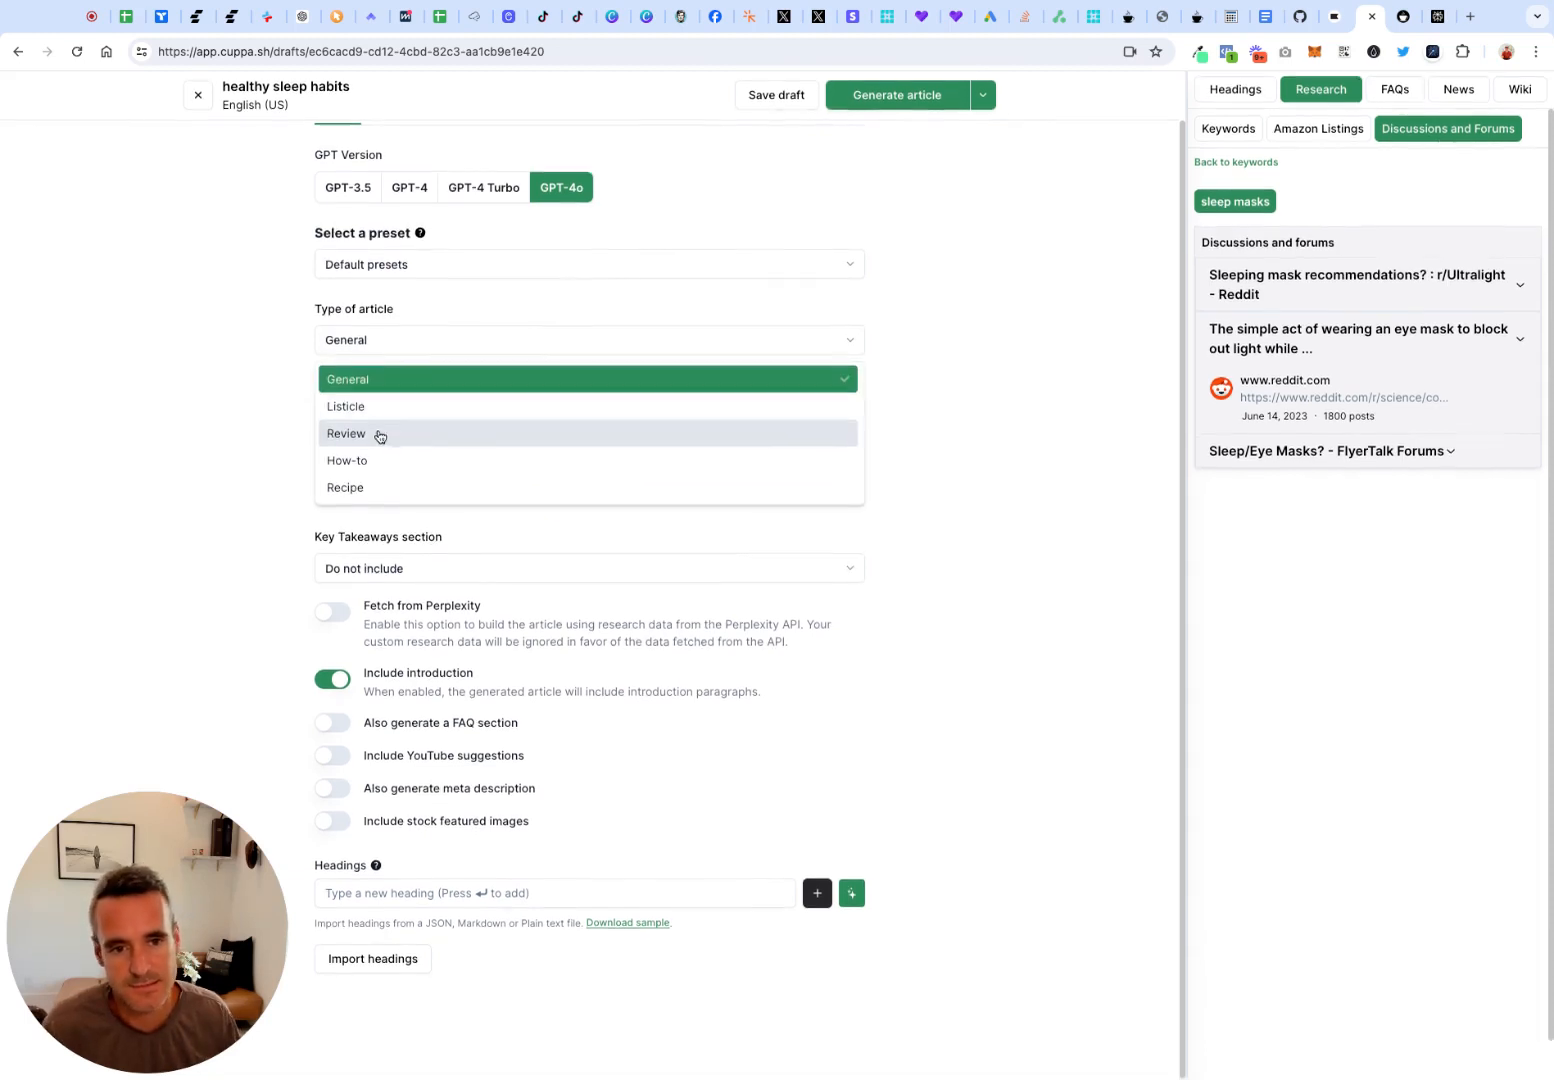
left_click(261, 526)
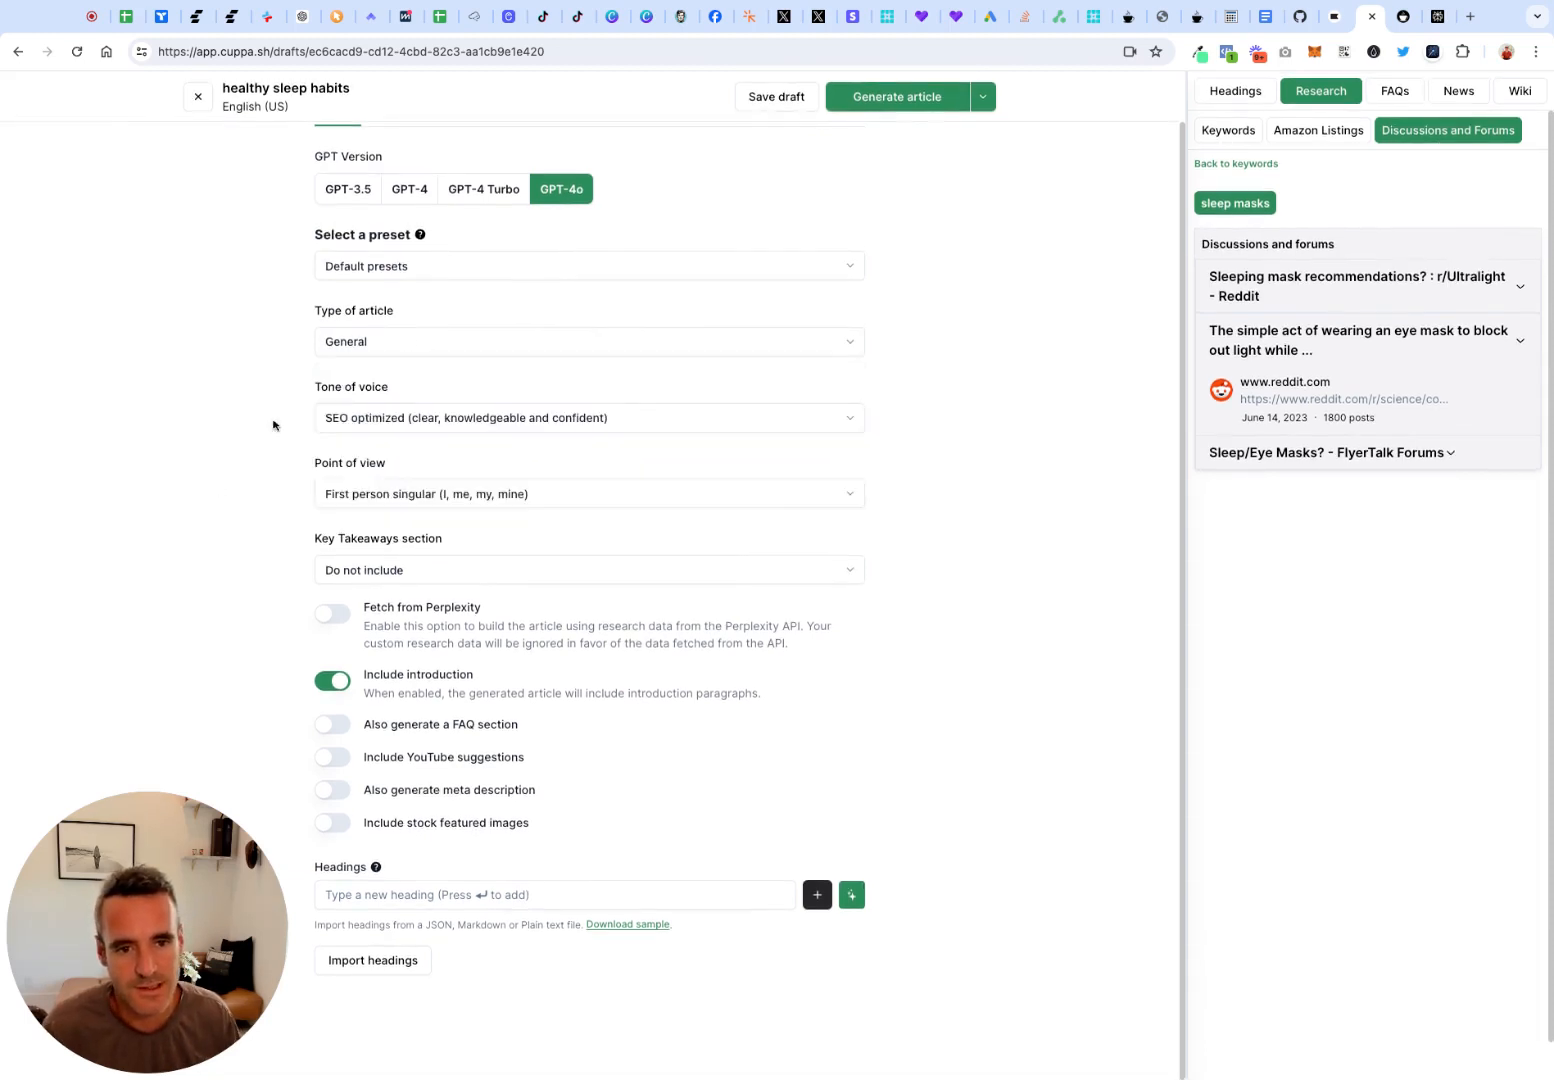
left_click(472, 416)
left_click(217, 512)
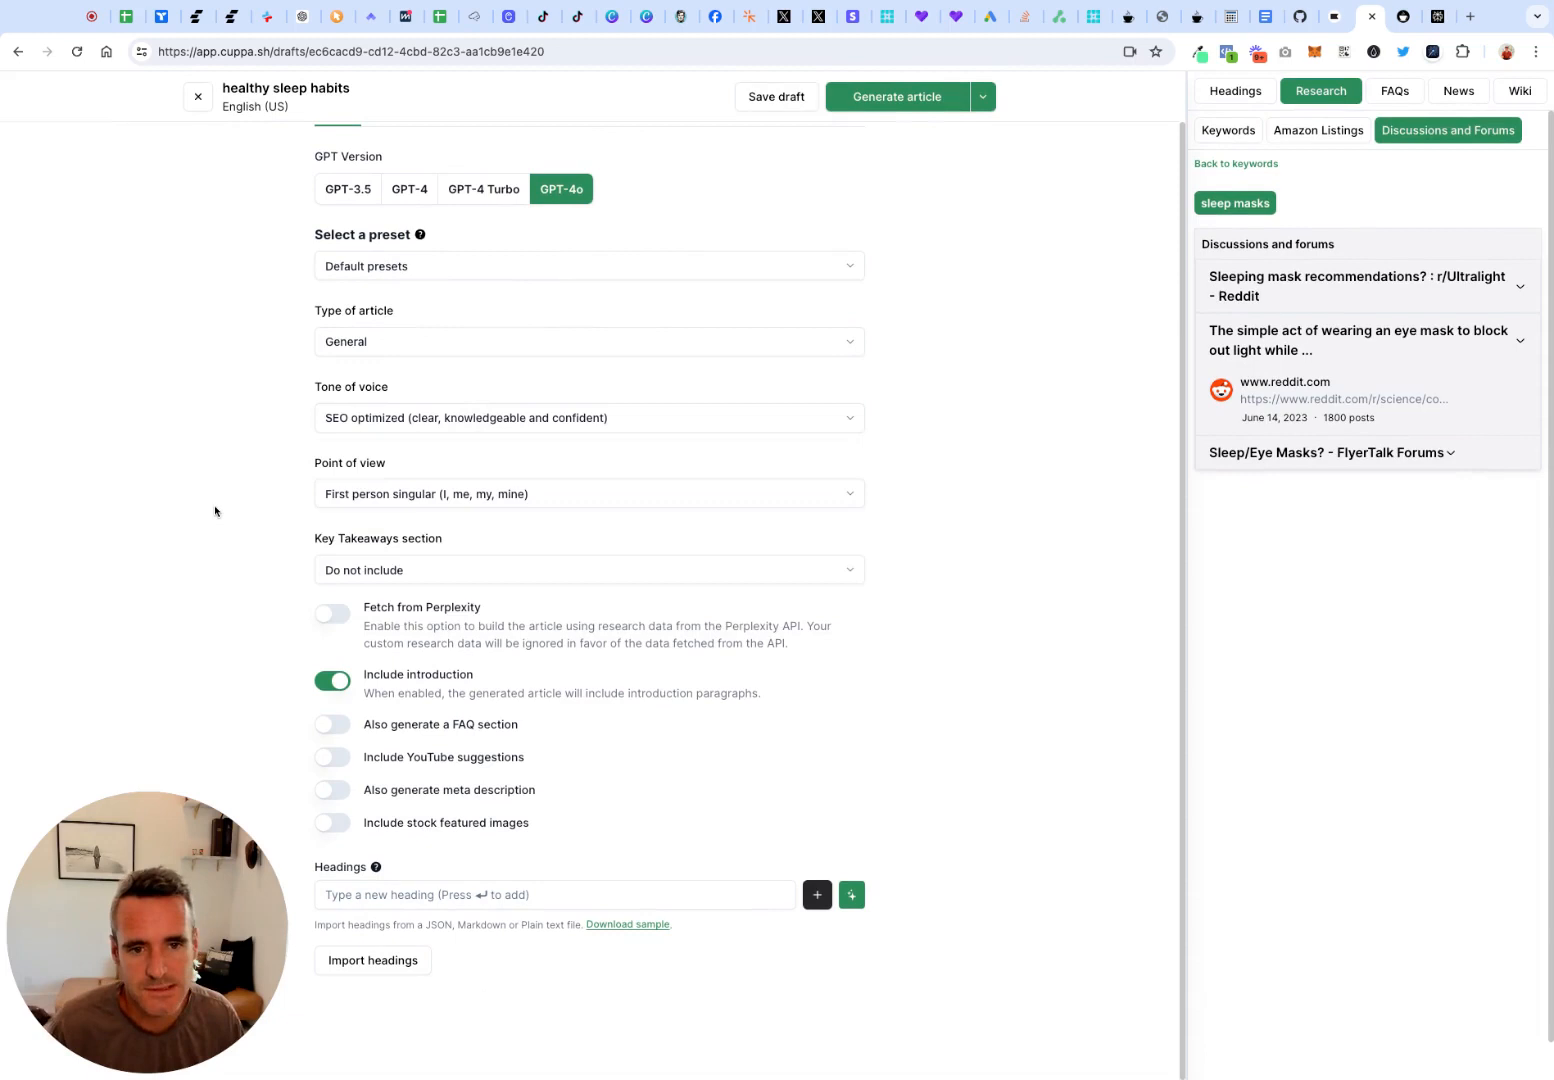
left_click(448, 497)
left_click(270, 539)
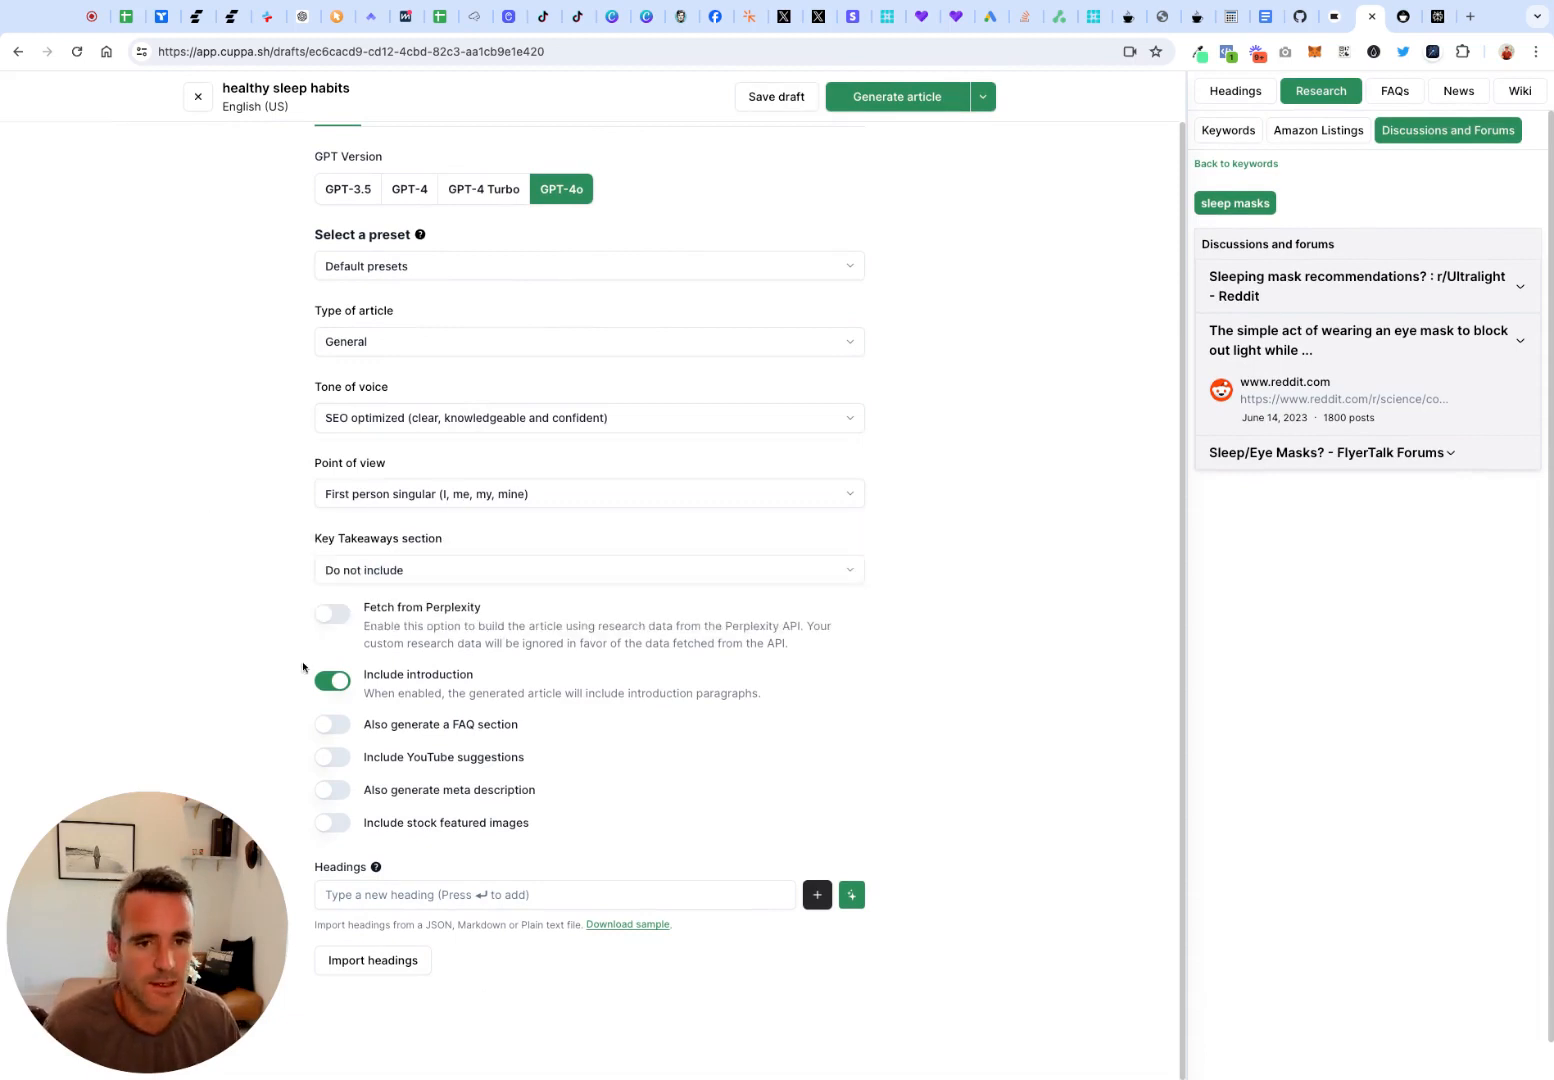
left_click(489, 581)
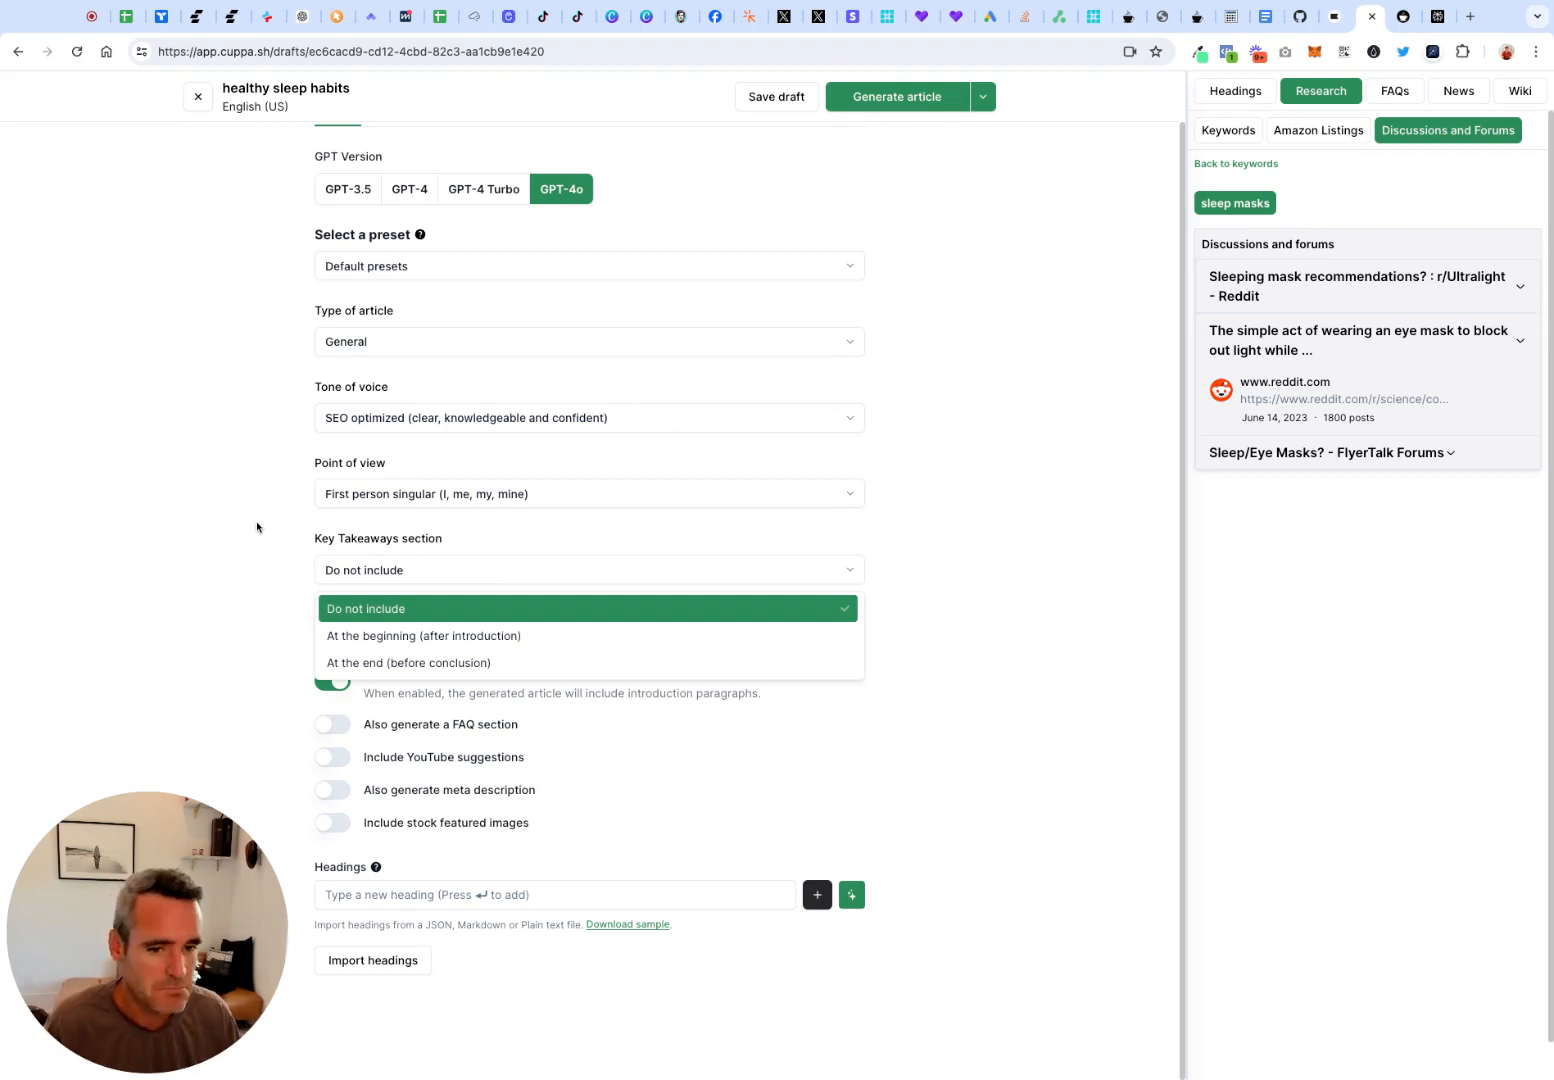
left_click(257, 527)
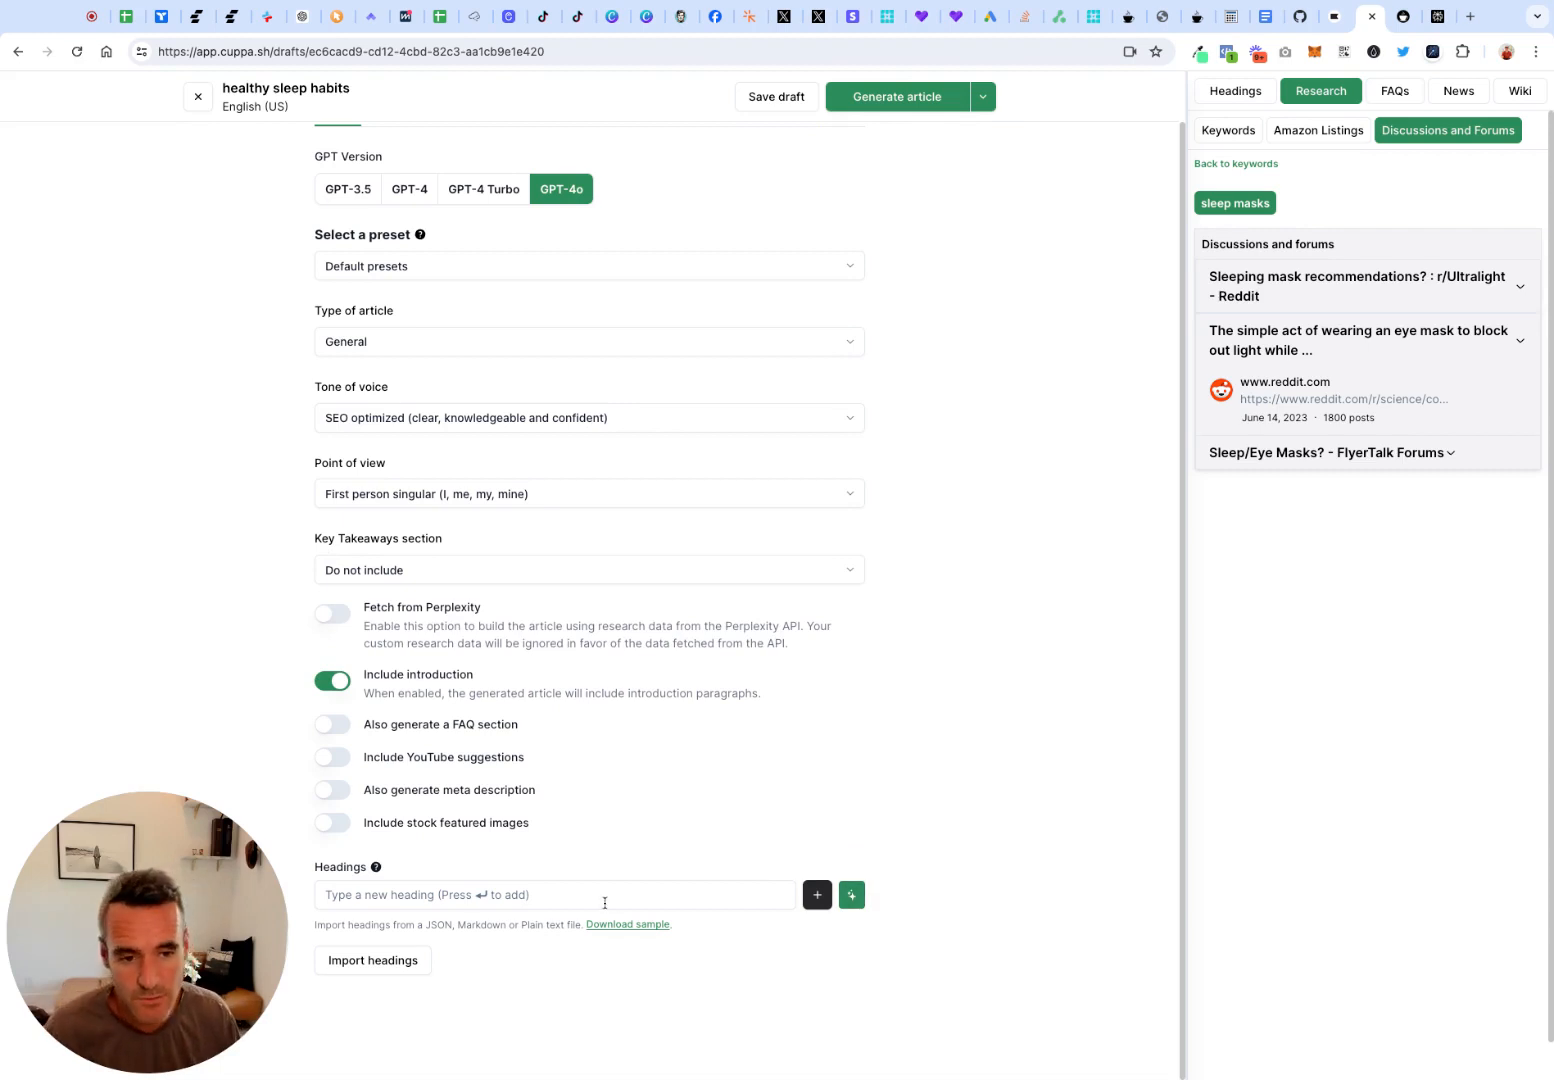
Show the suggested headings from ranking sites and enable fetching research data from Perplexity for the article
left_click(1242, 100)
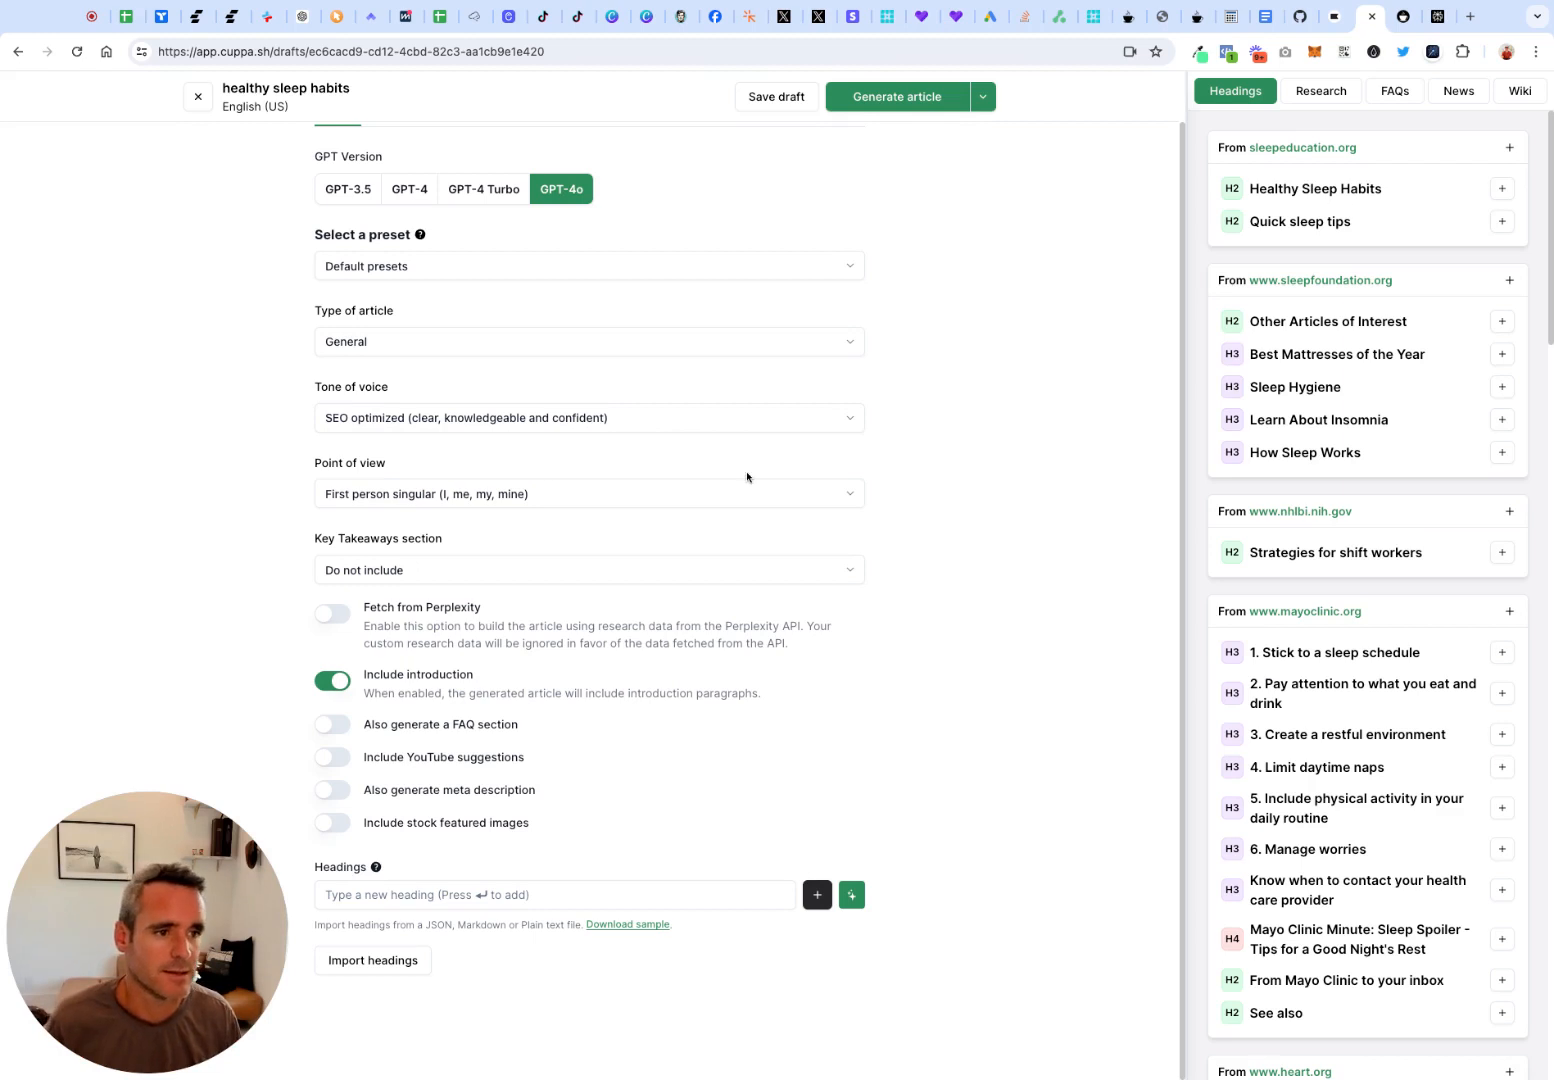
scroll(744, 480, "up", 1)
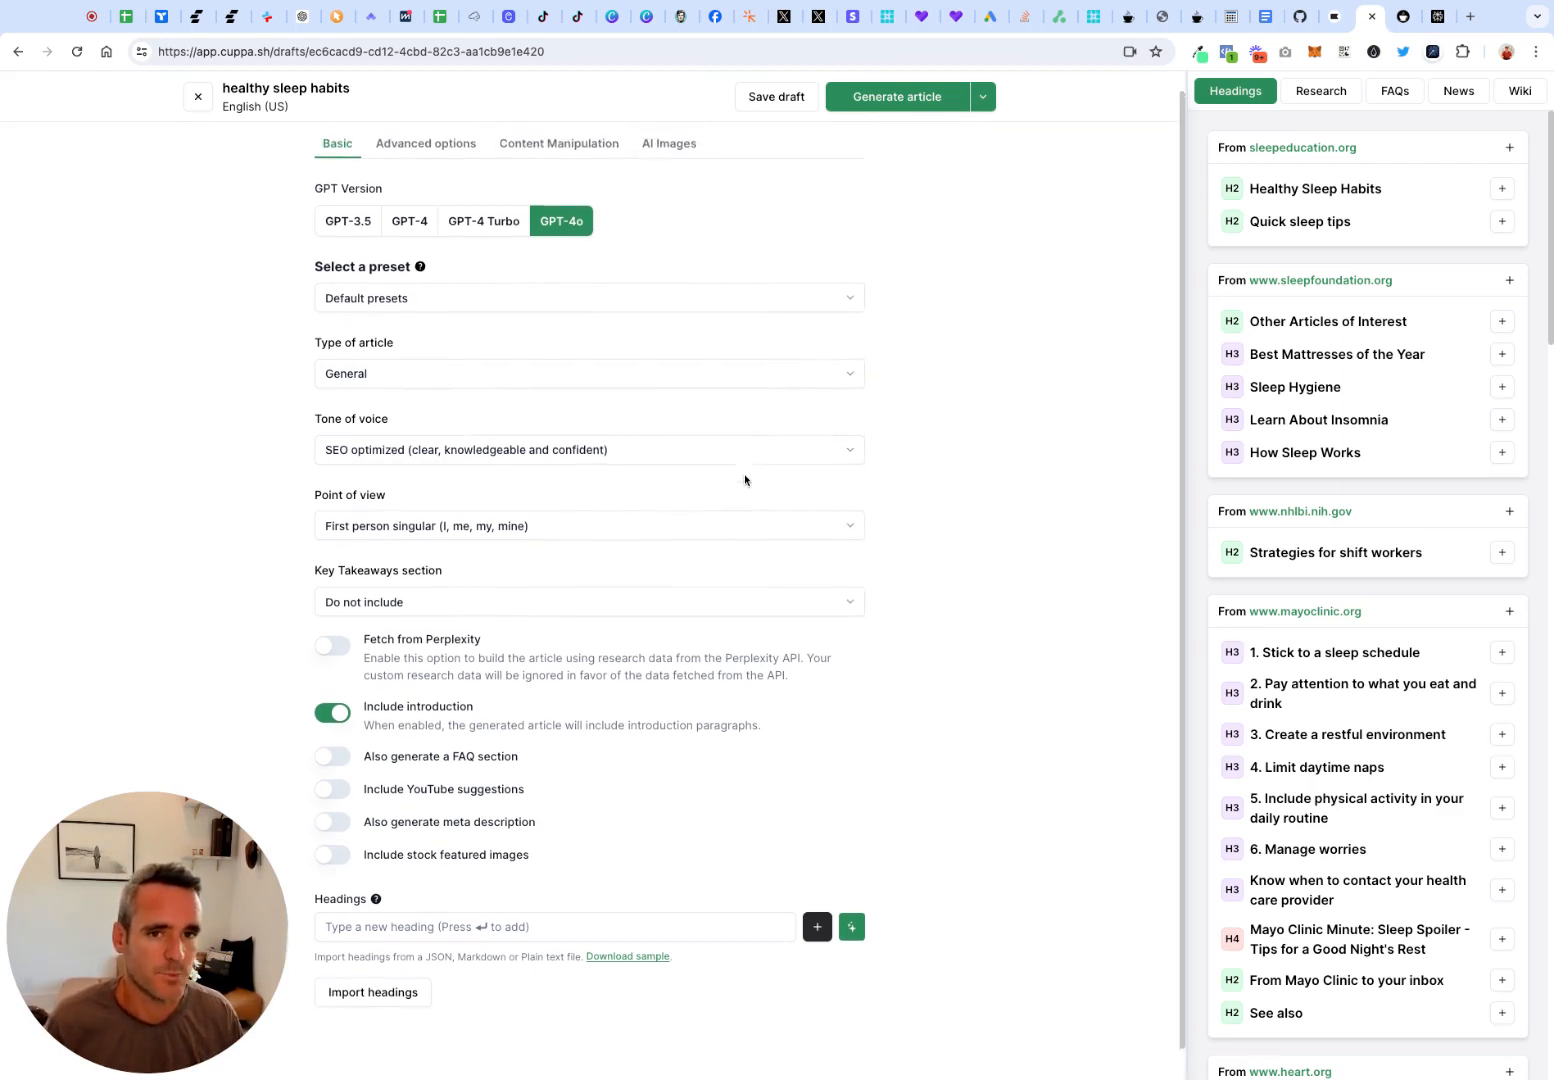
scroll(704, 576, "down", 1)
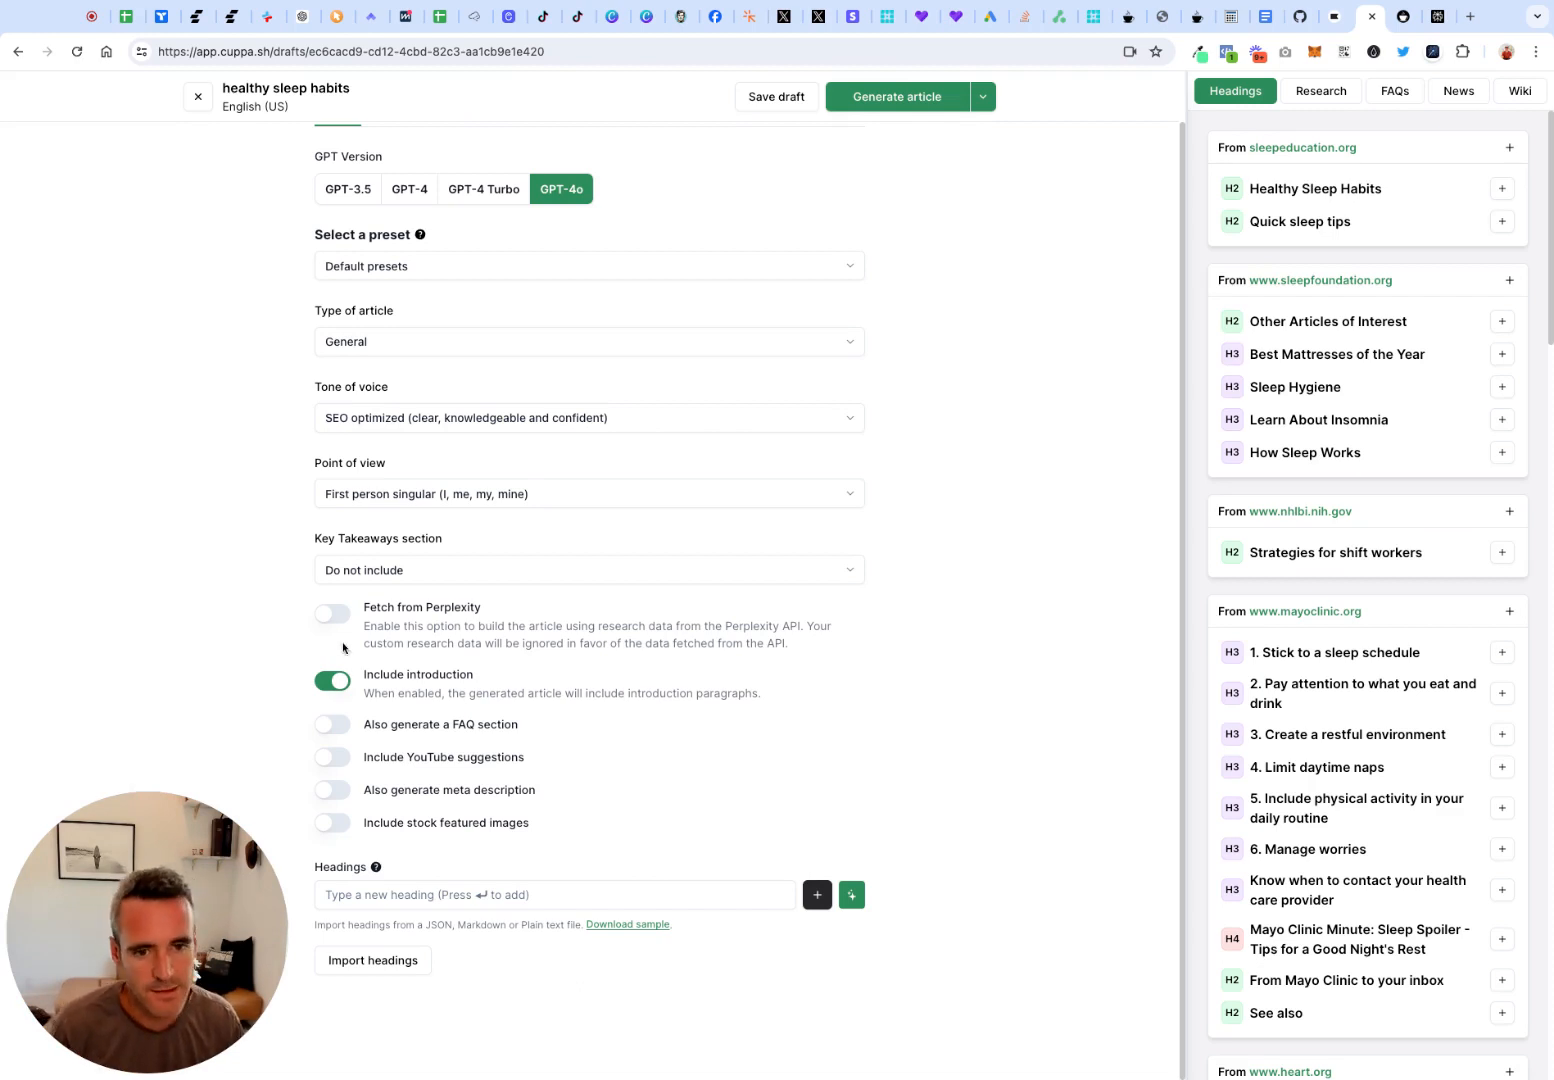
left_click(334, 615)
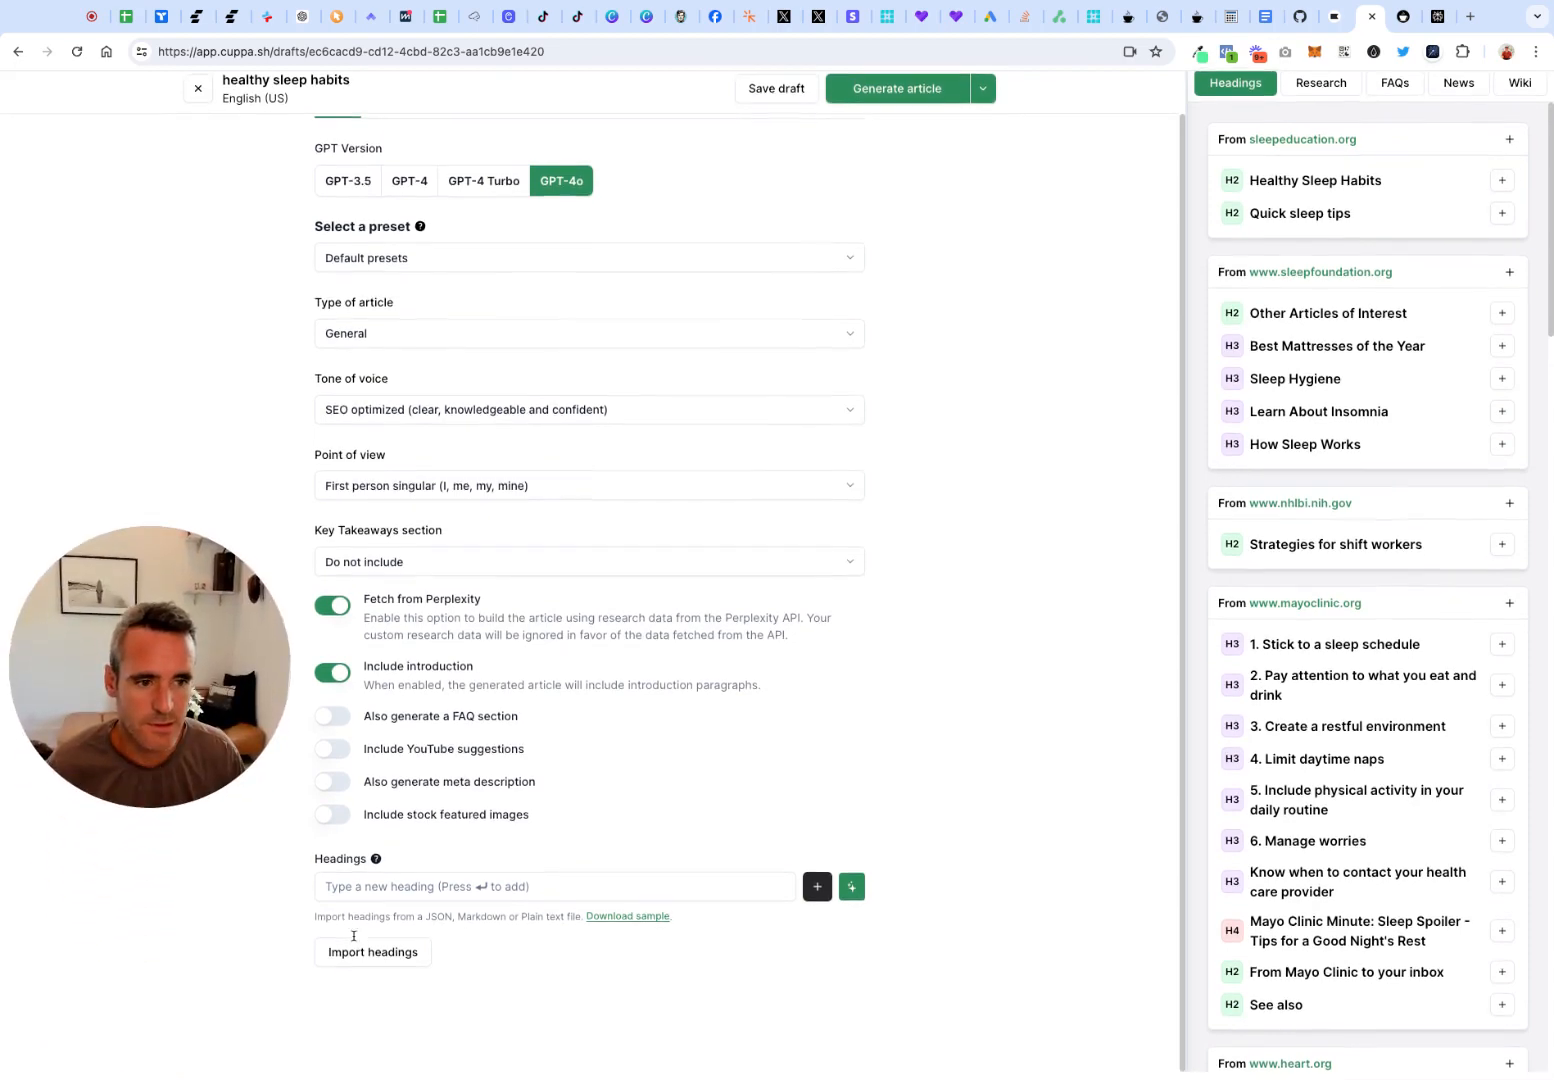
scroll(353, 935, "up", 1)
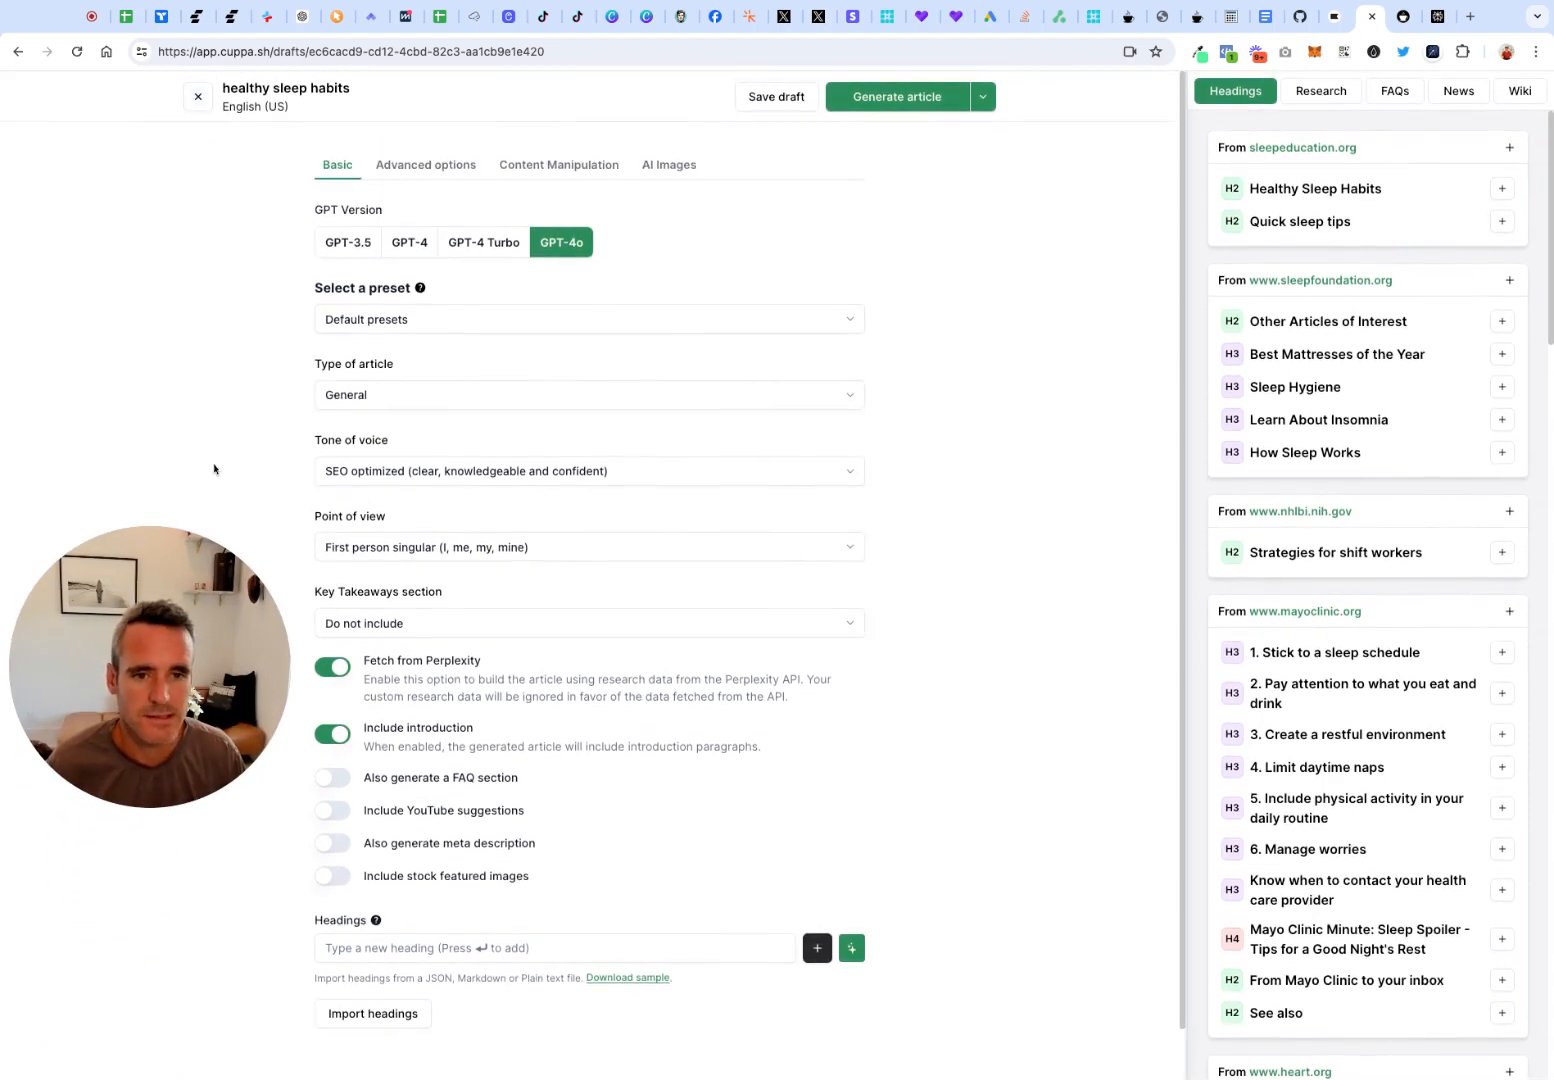
Close the "healthy sleep habits" draft and look through the list of saved article drafts
left_click(202, 98)
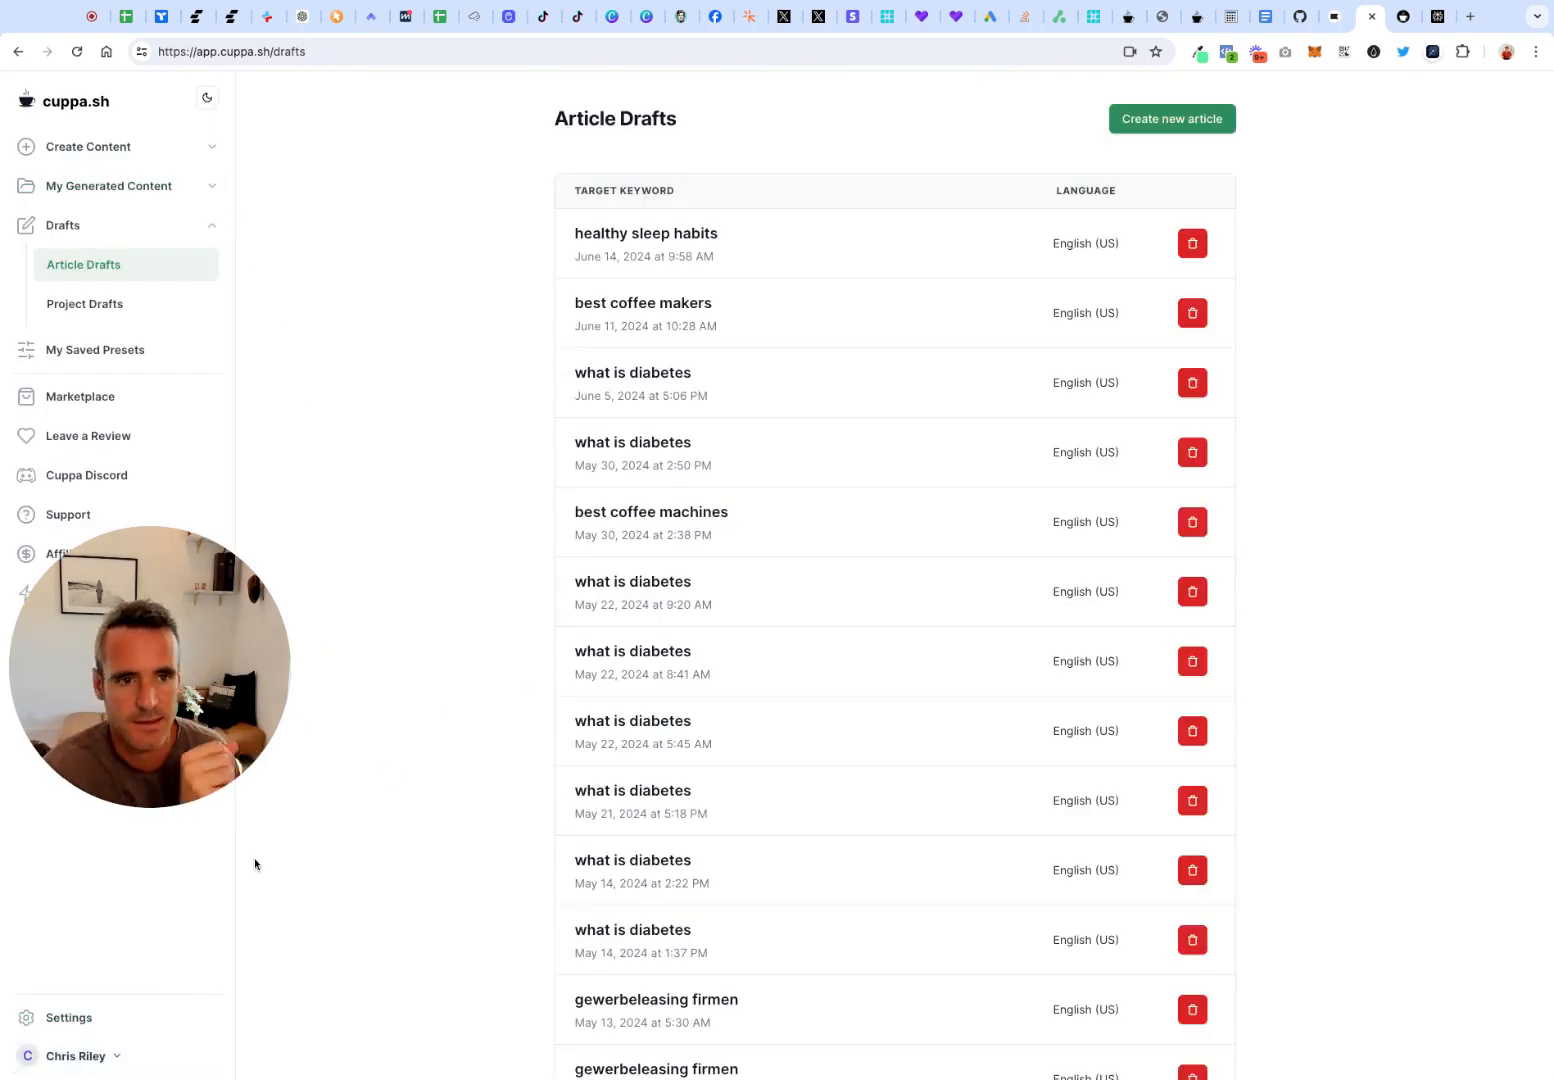
scroll(288, 829, "up", 1)
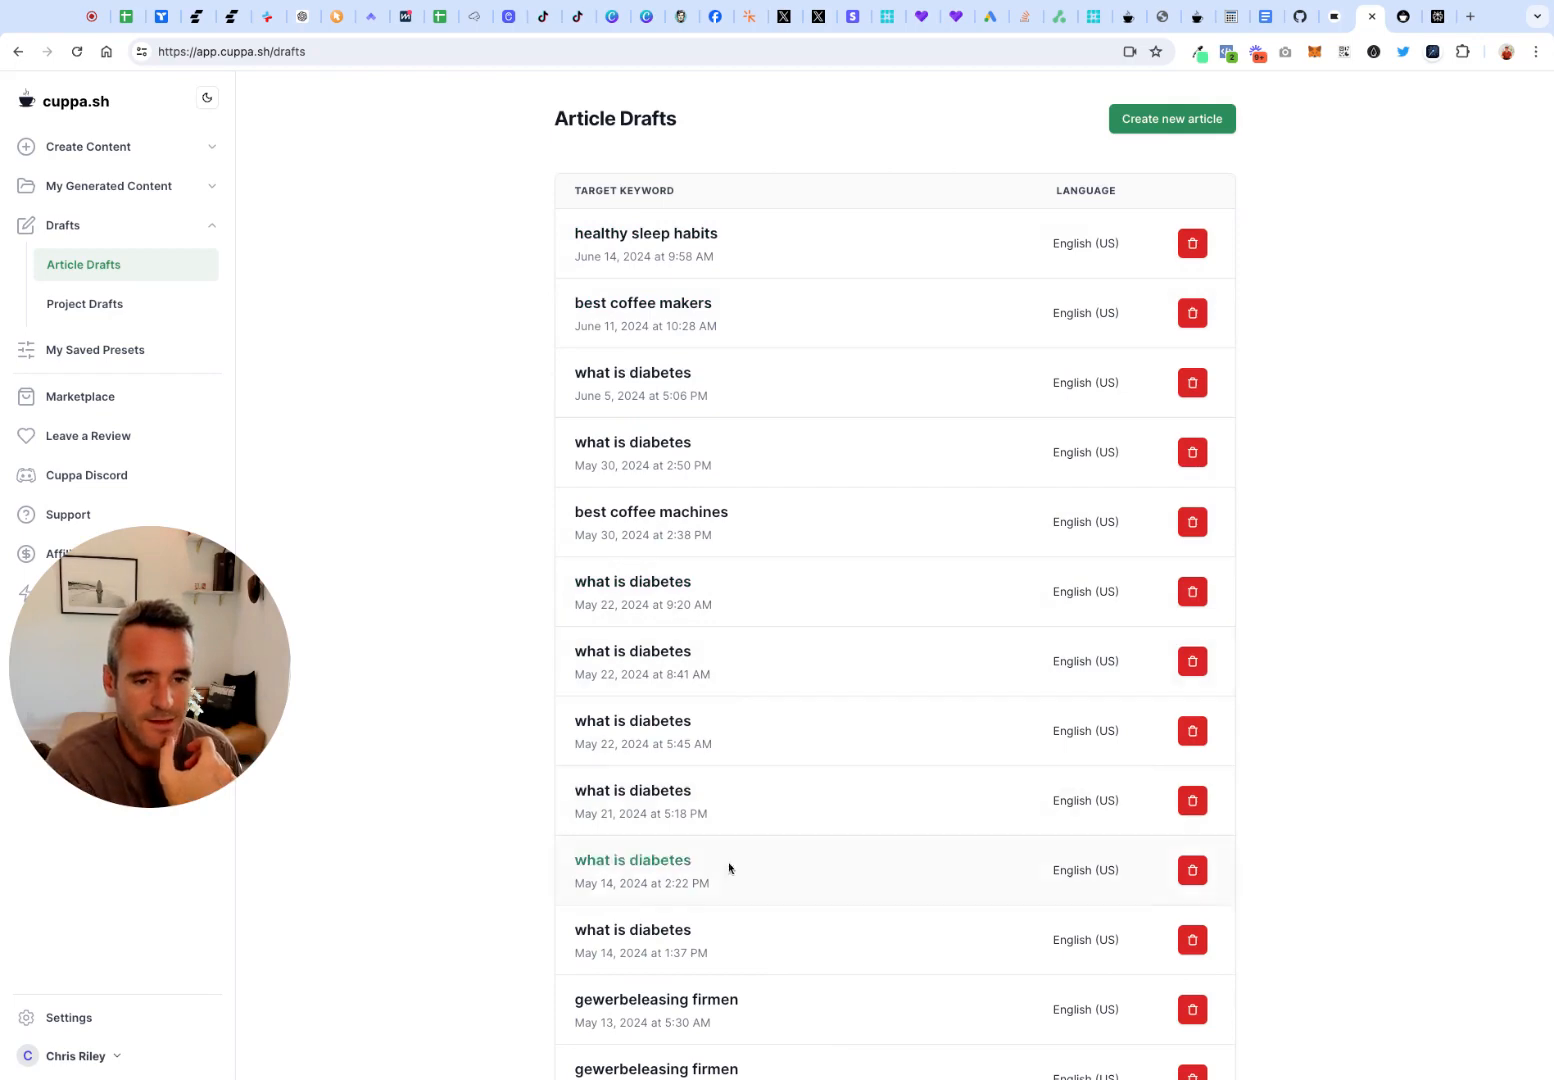
scroll(740, 880, "down", 2)
scroll(754, 932, "down", 4)
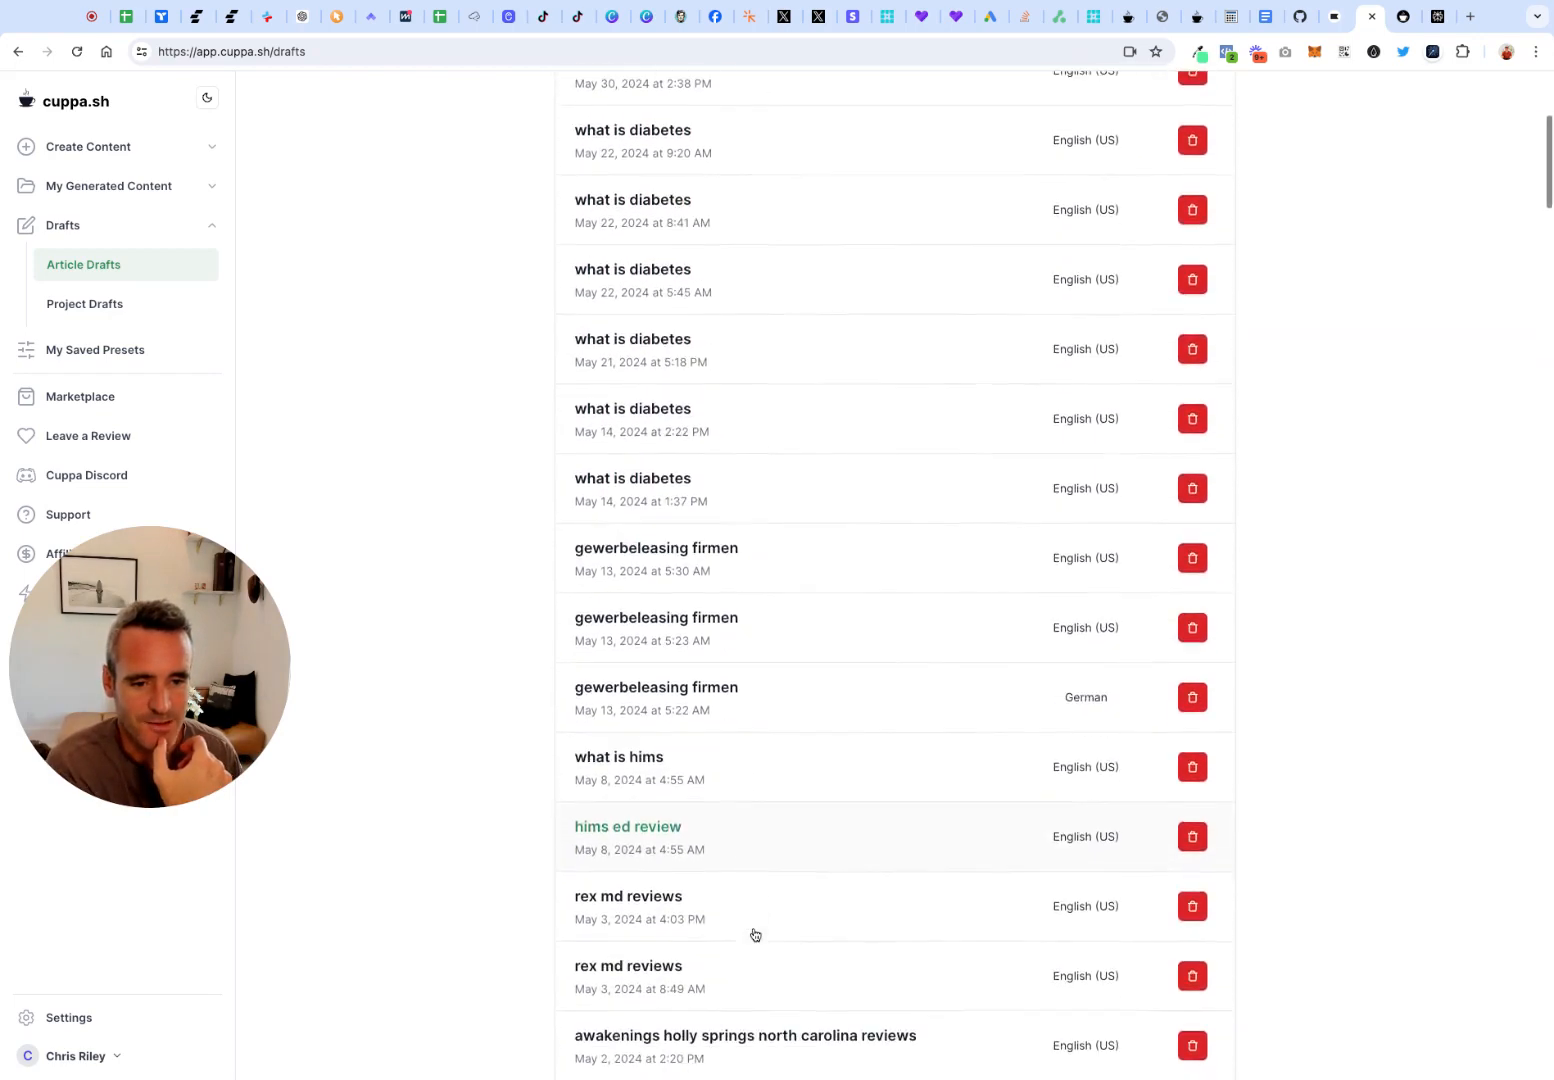
scroll(753, 930, "up", 5)
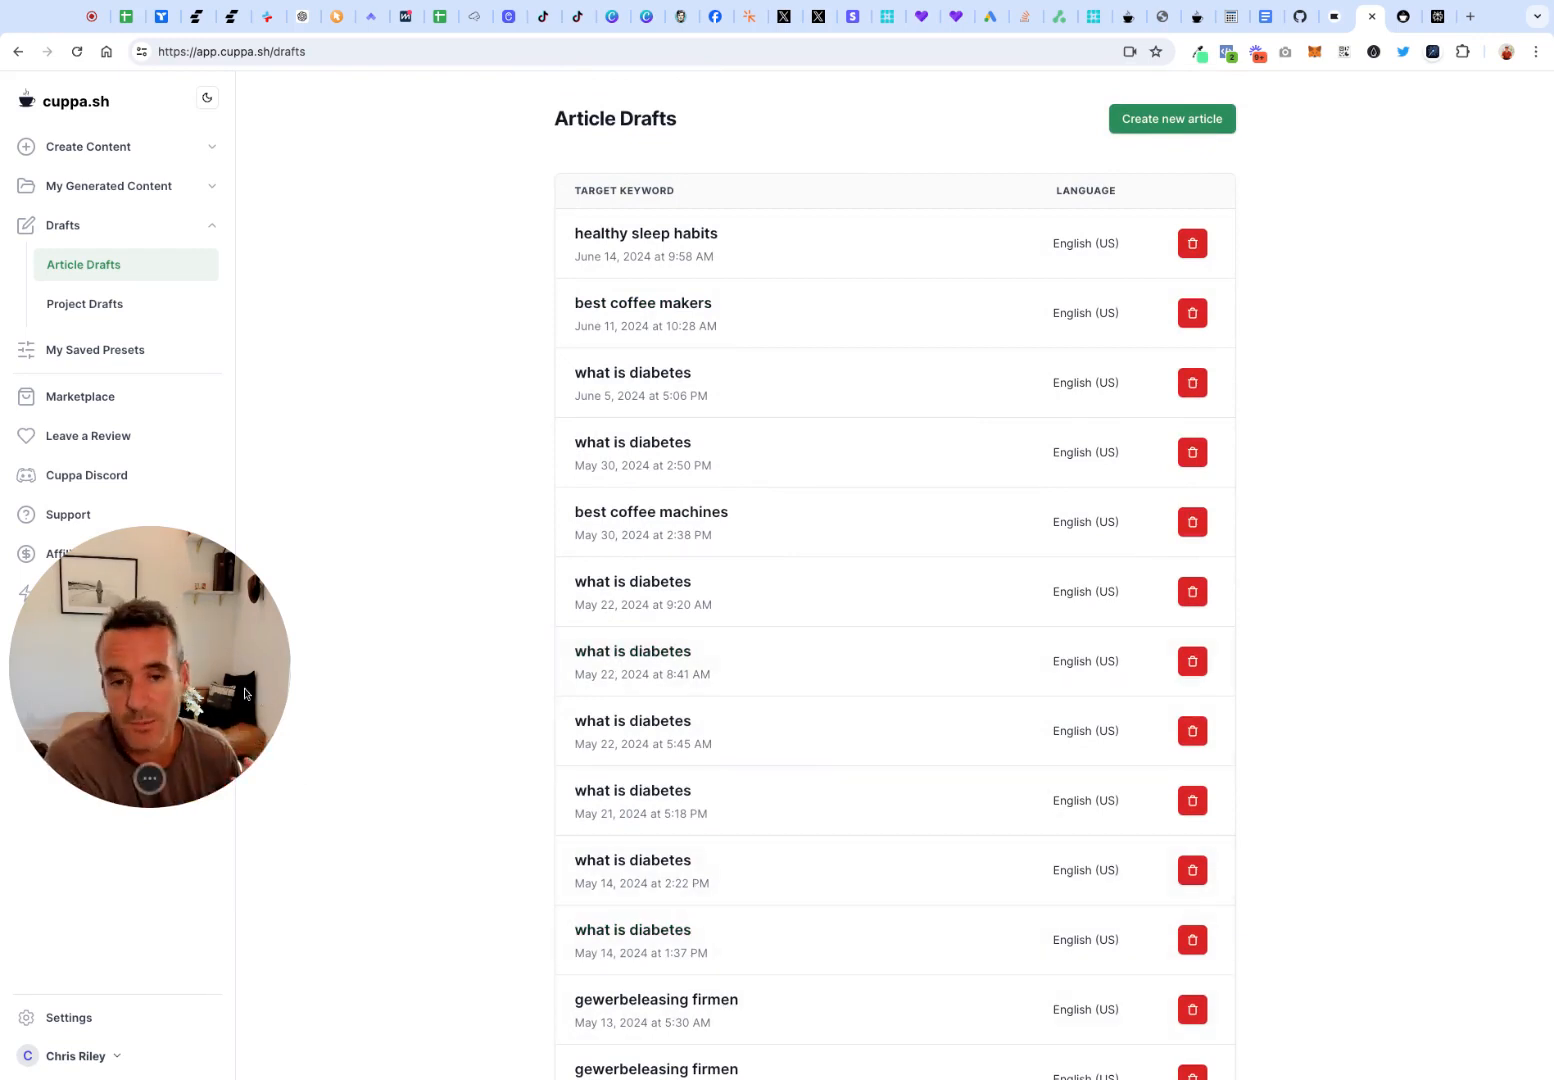
Start a new Product Roundup from the single generation content types
left_click_drag(222, 690, 226, 857)
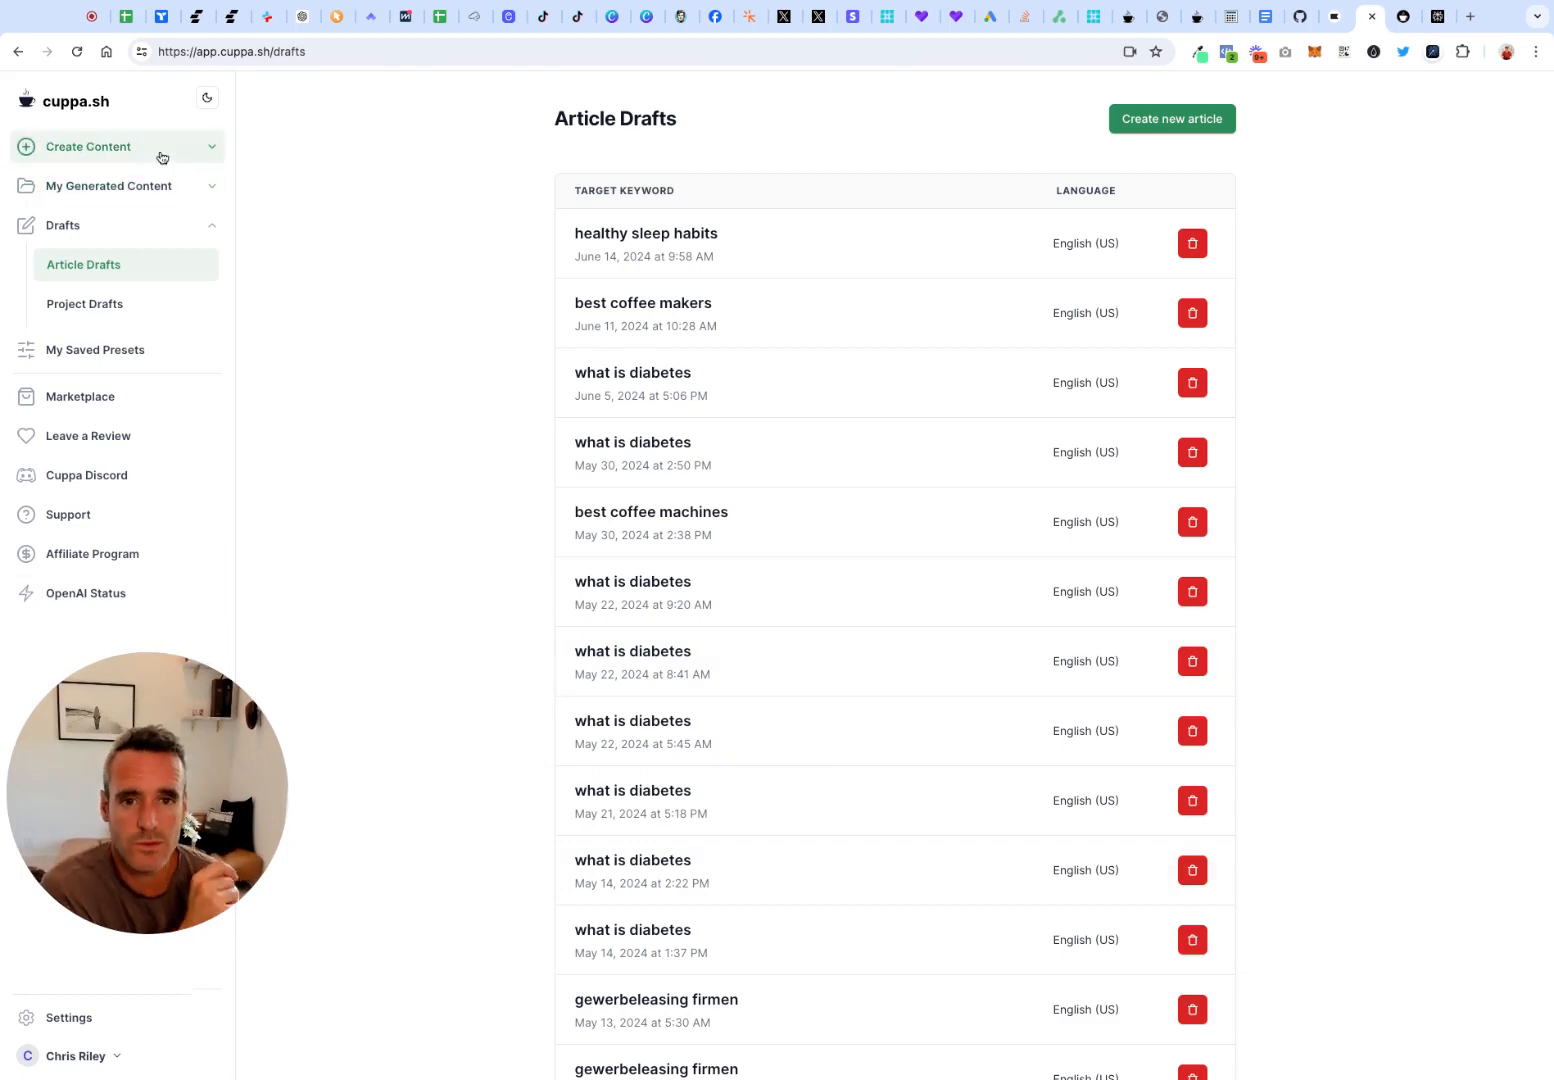
left_click(161, 156)
left_click(146, 190)
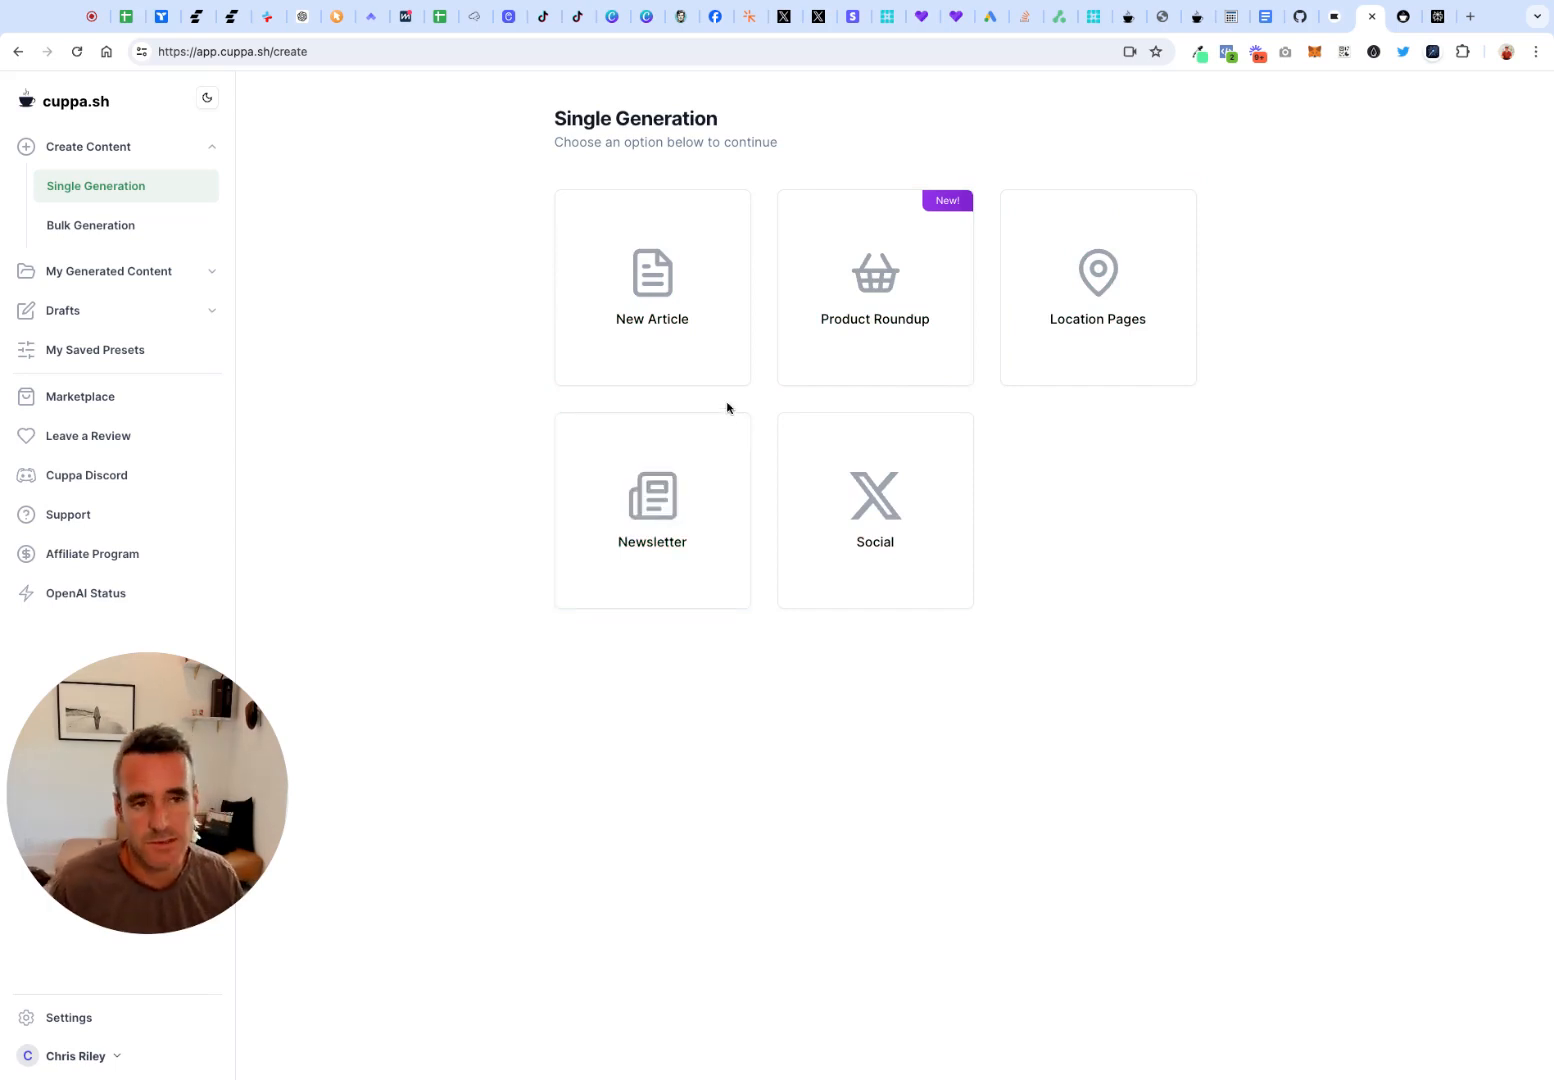
left_click(906, 336)
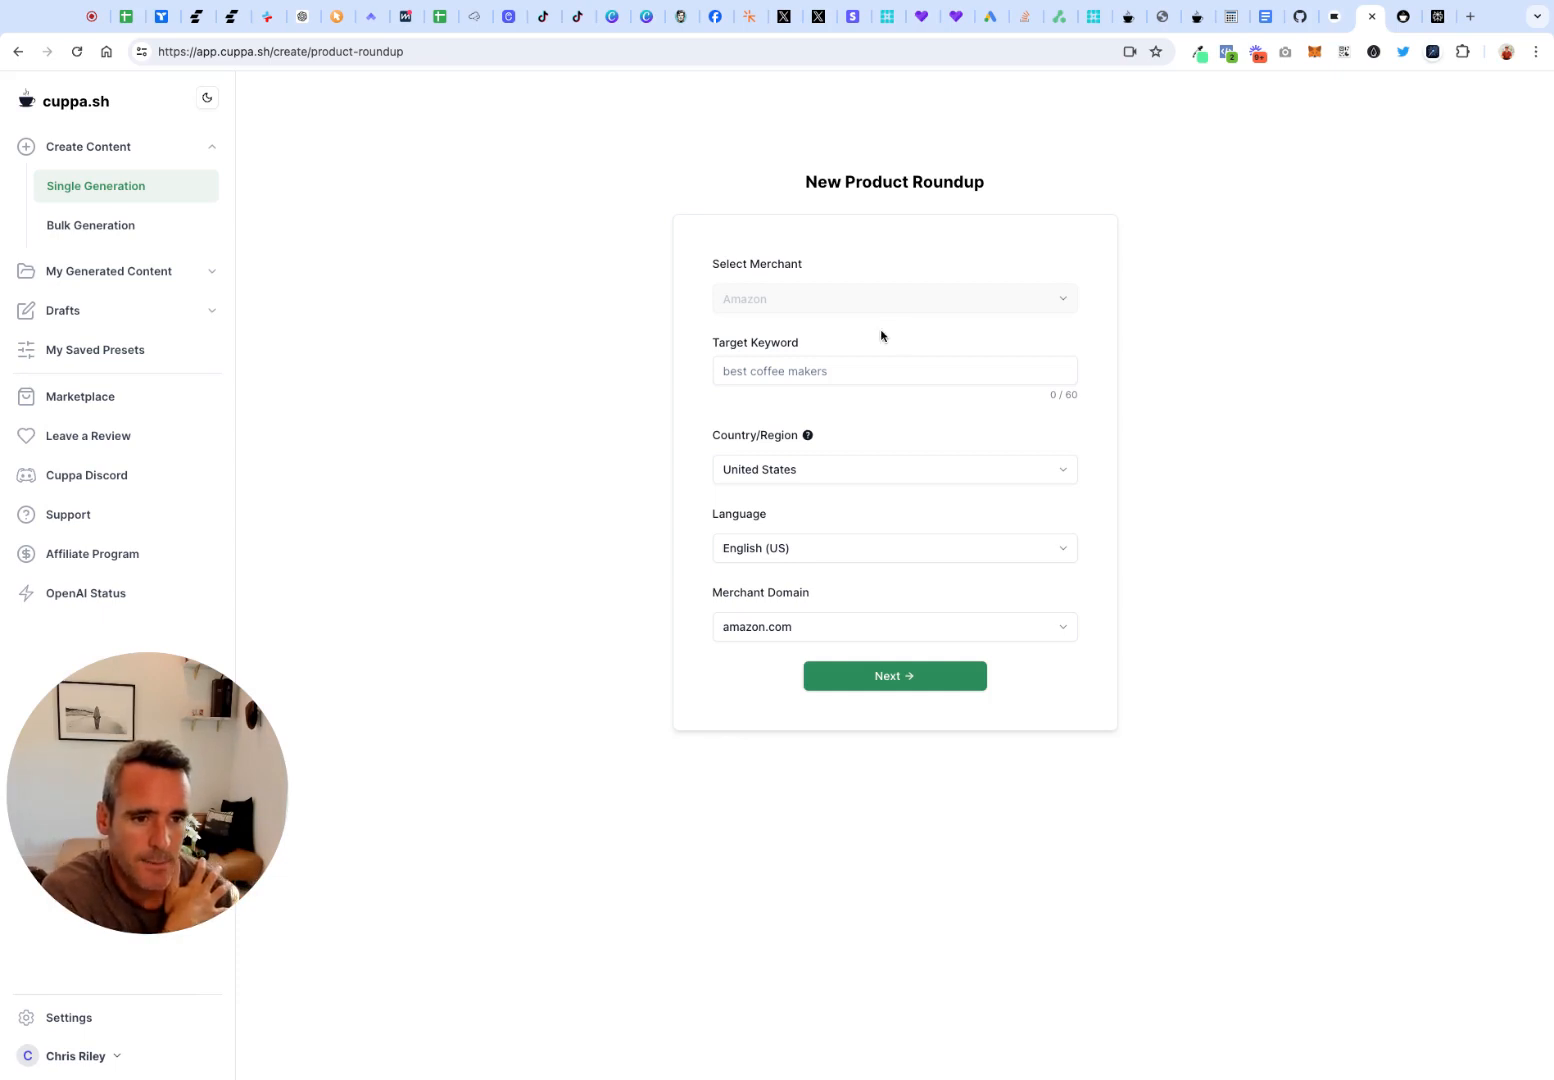
Set the roundup's target keyword to "best coffee makers" and continue to the article setup with the default region, language and merchant domain
left_click(799, 383)
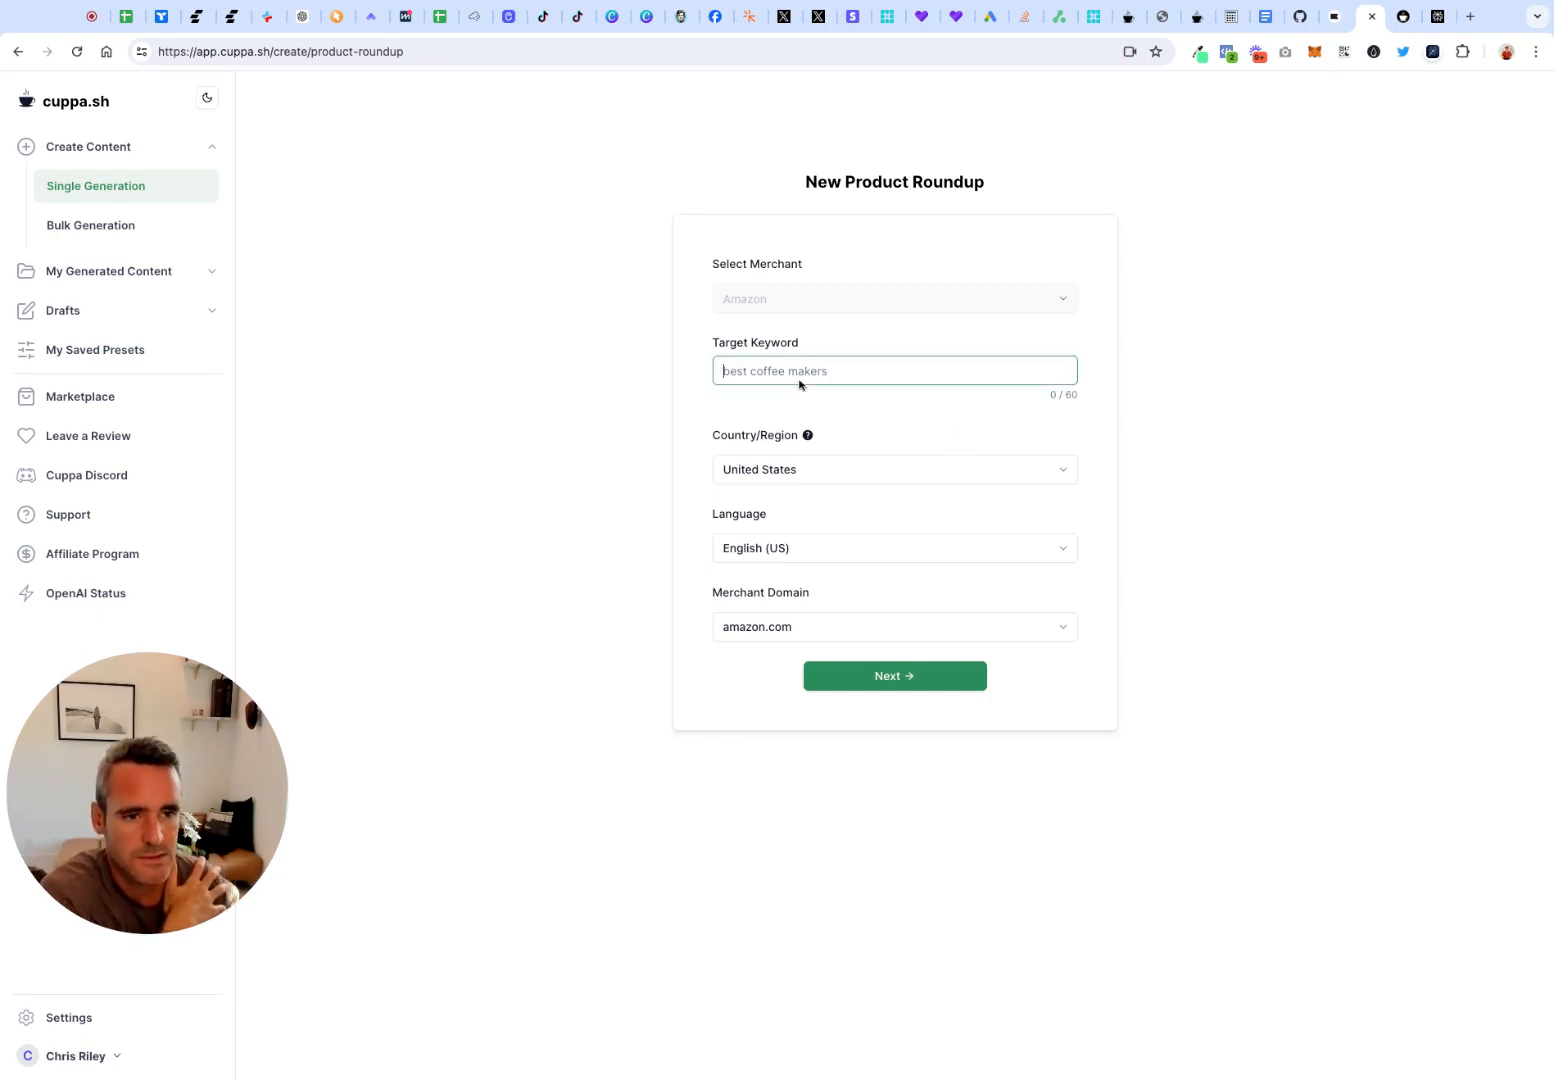
type("best cof")
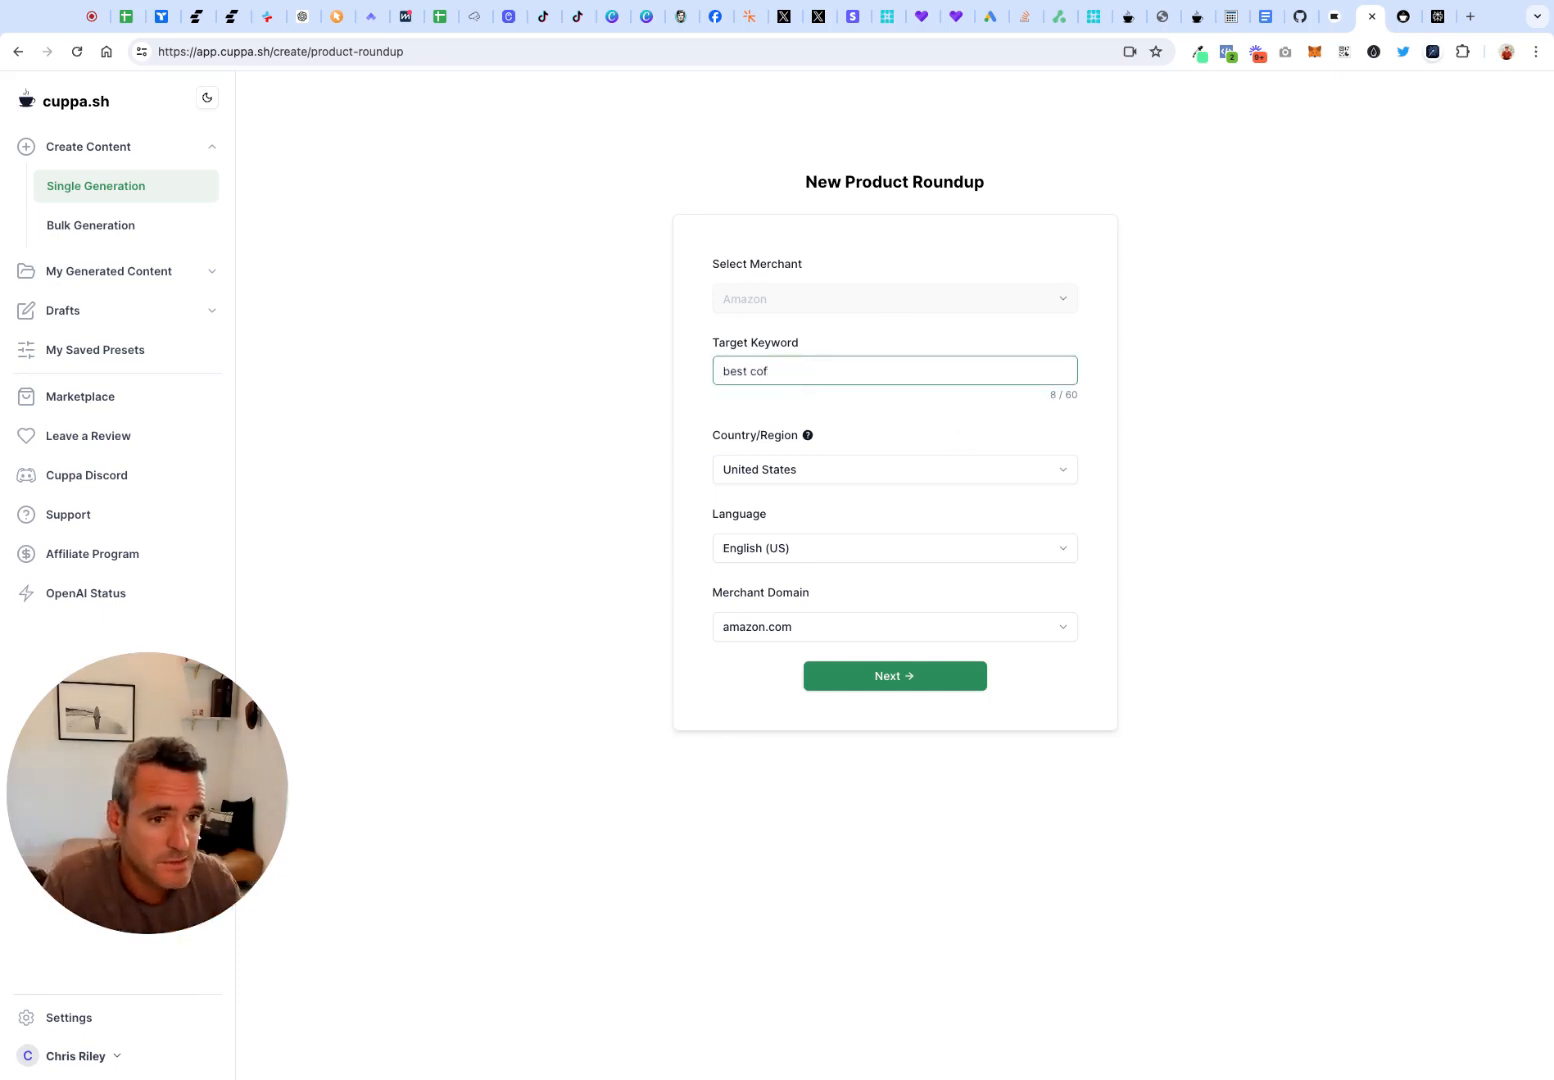
key("Down")
key("Return")
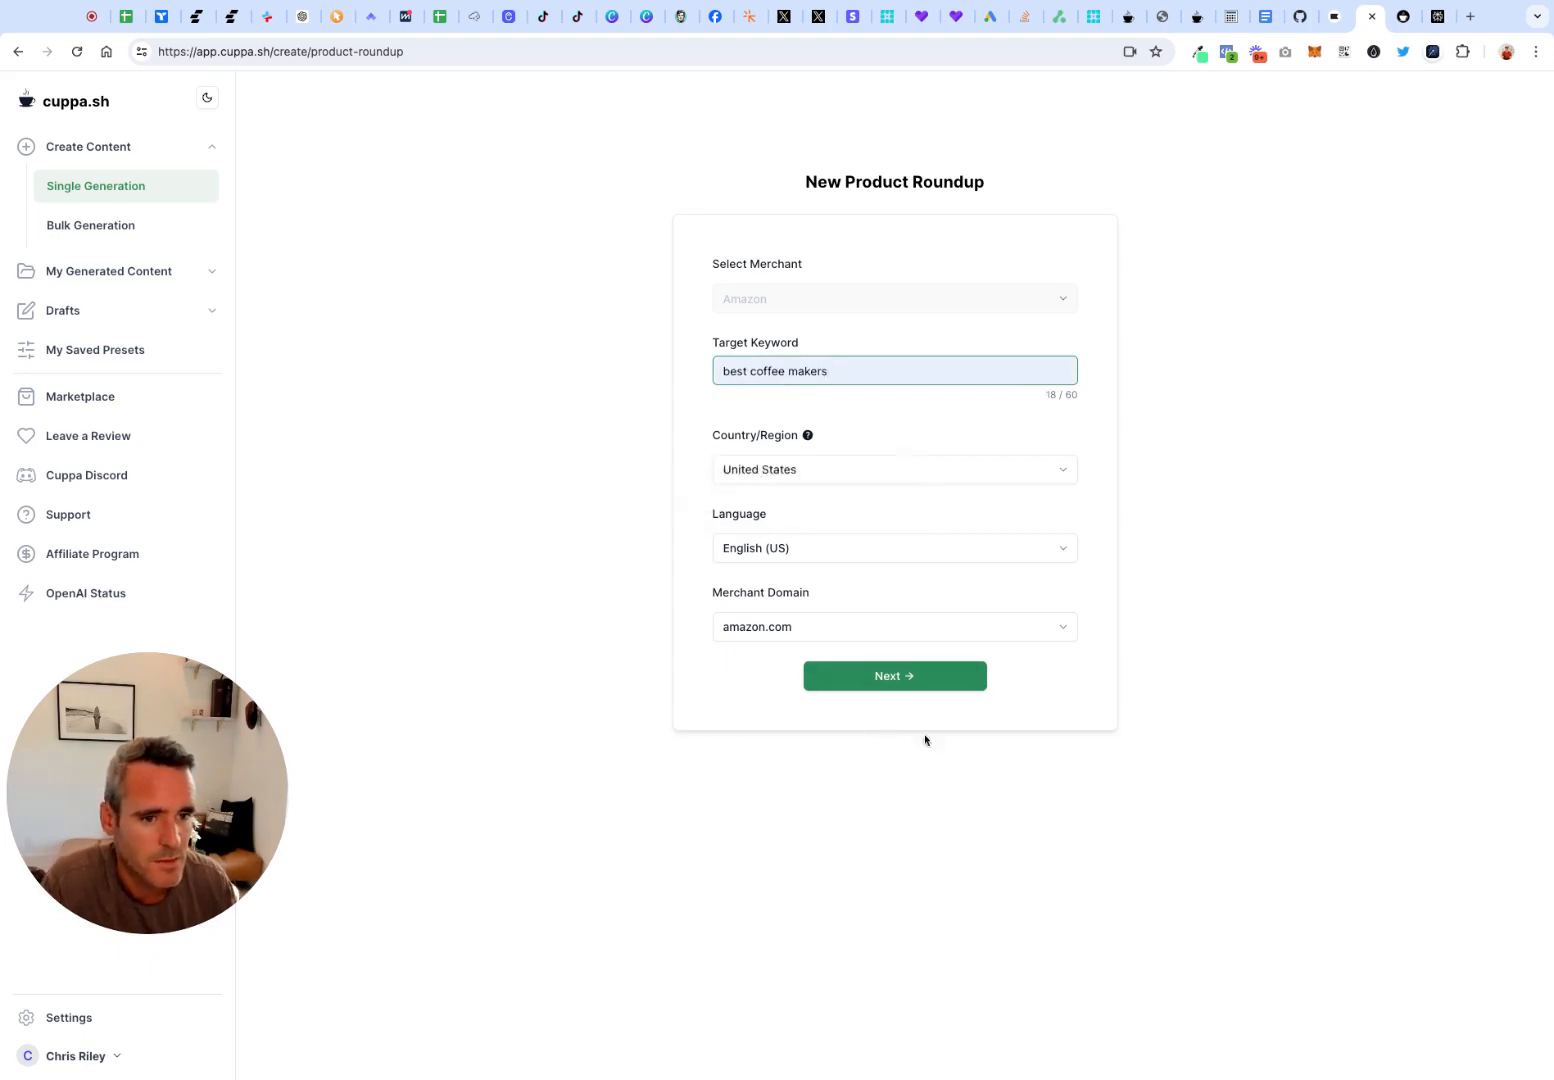
left_click(924, 678)
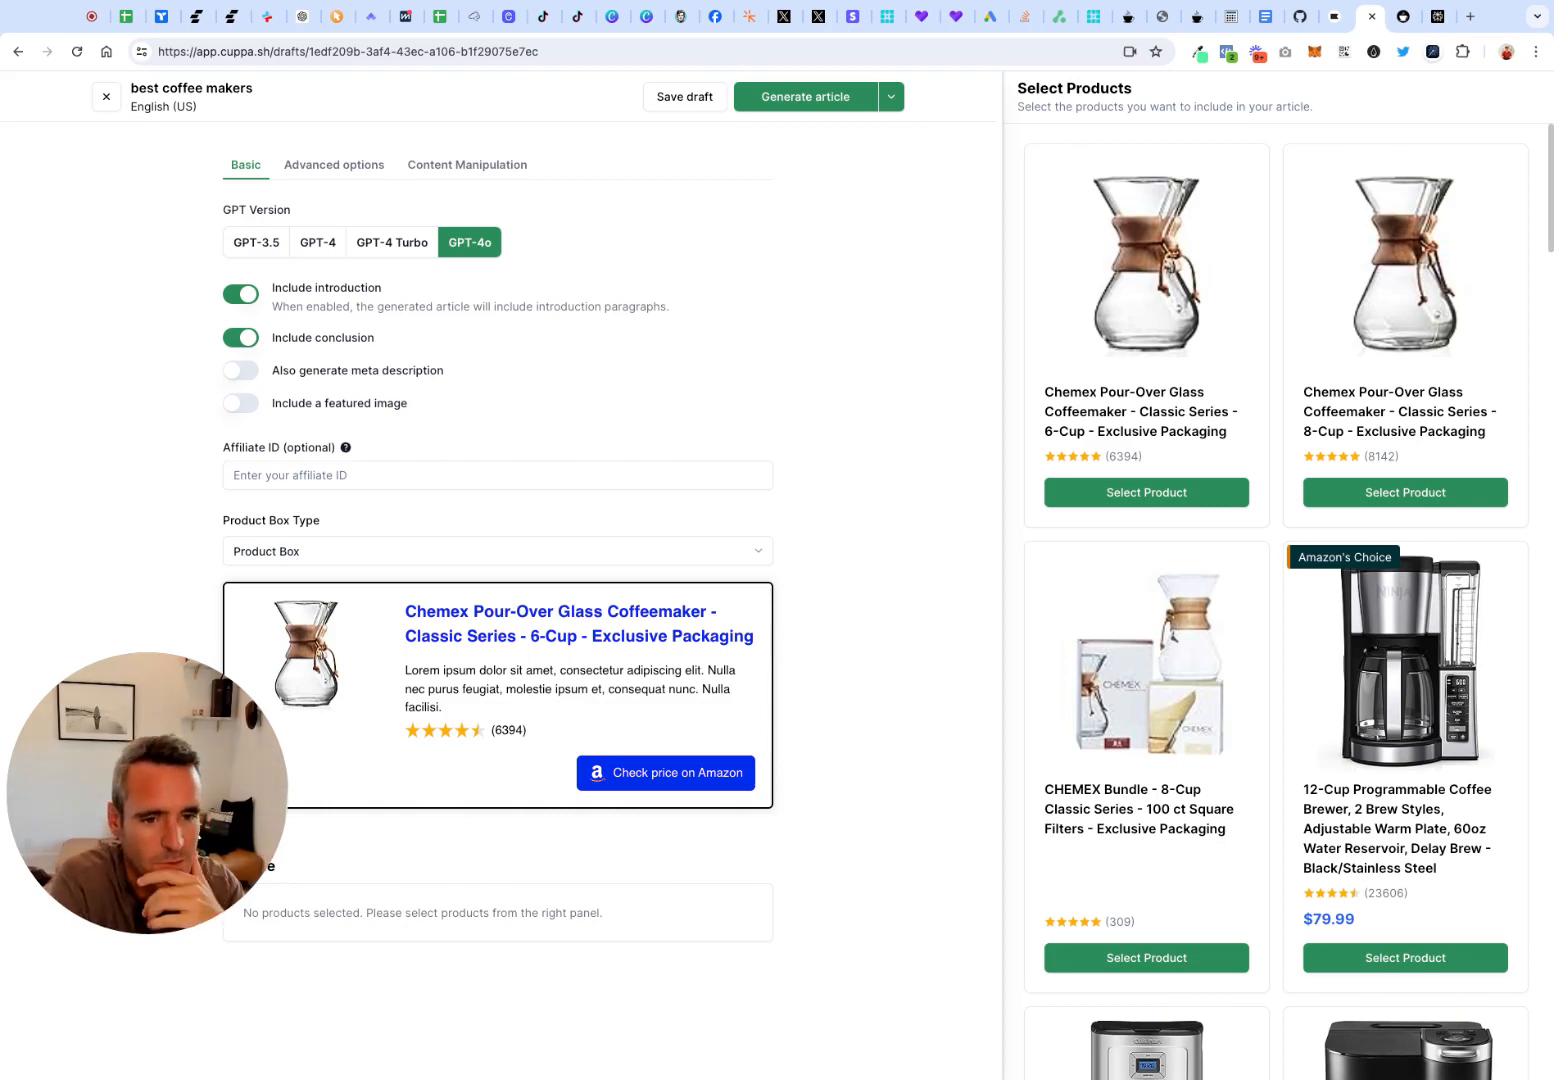
View the product box type choices and browse the Amazon products available for the roundup
left_click(365, 551)
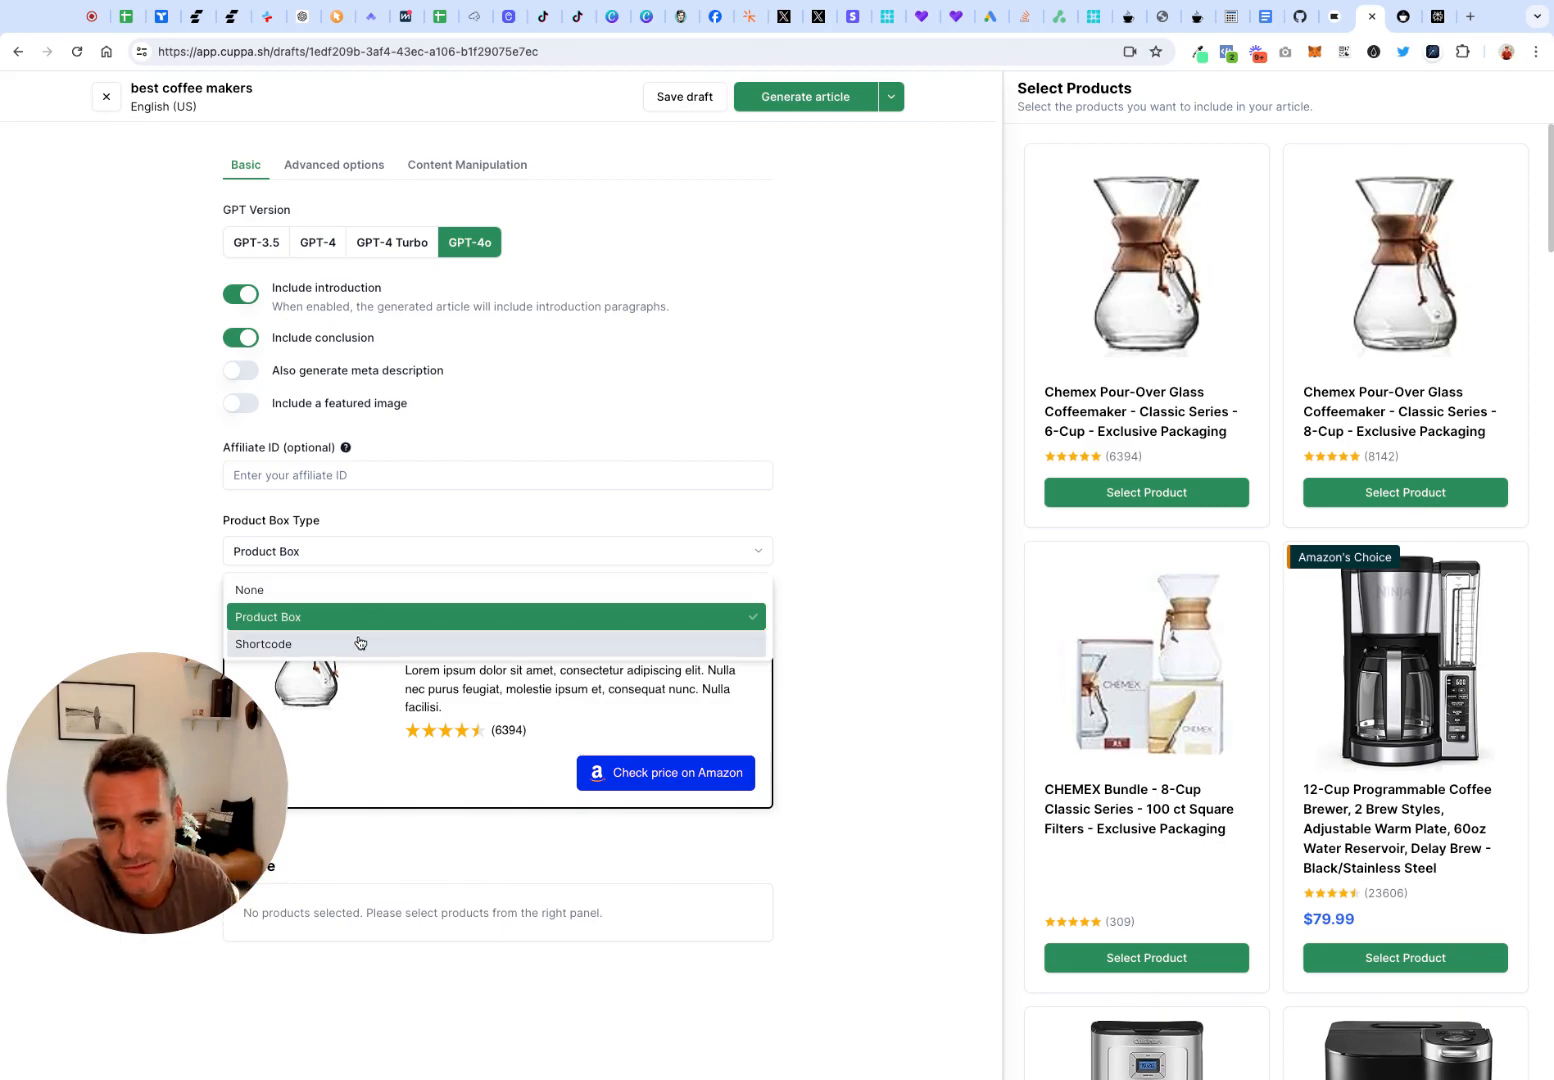
left_click(947, 521)
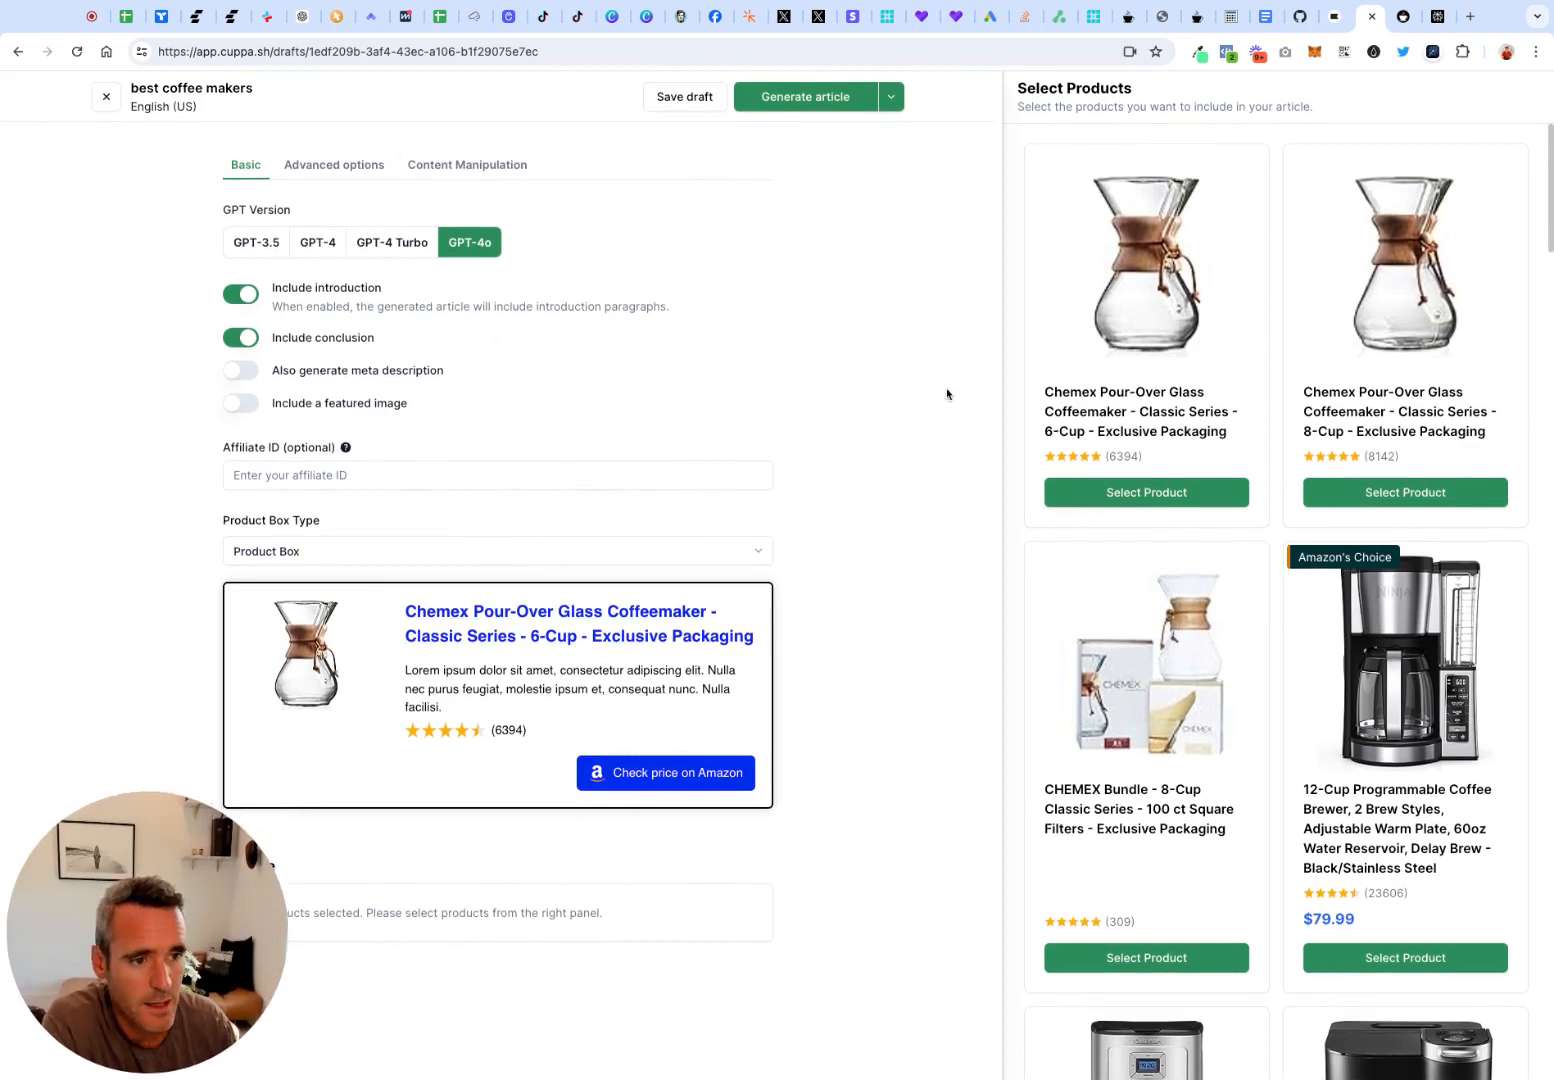
scroll(1246, 763, "down", 20)
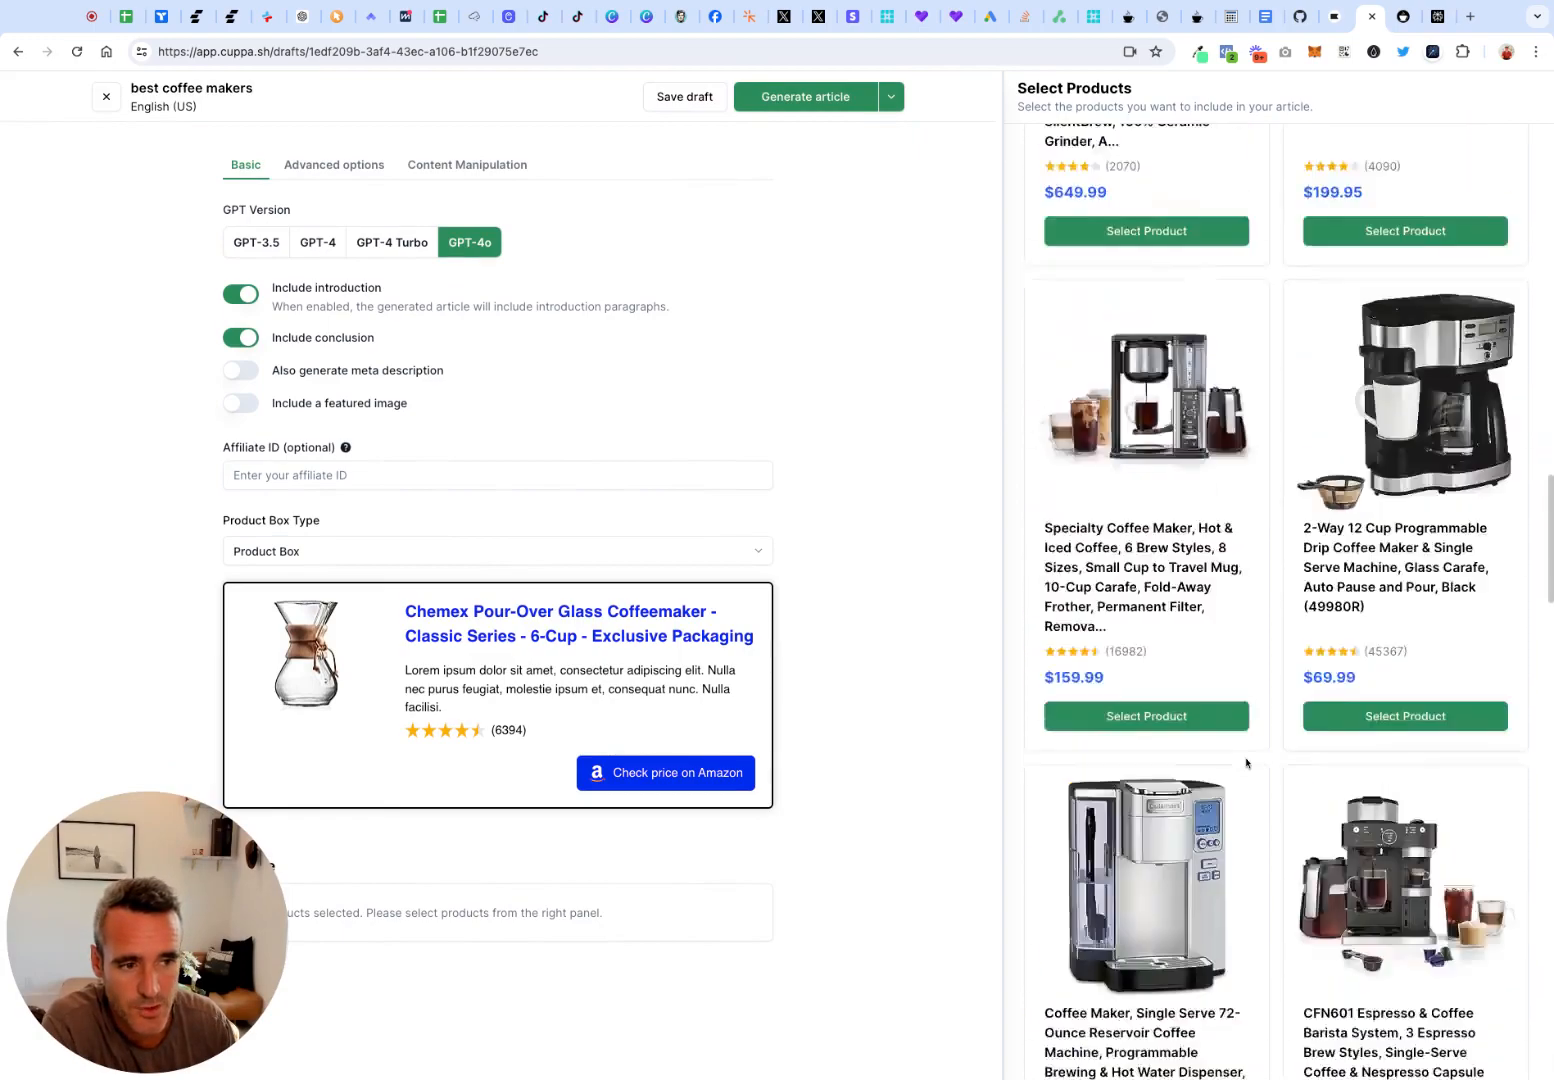
scroll(1246, 800, "up", 10)
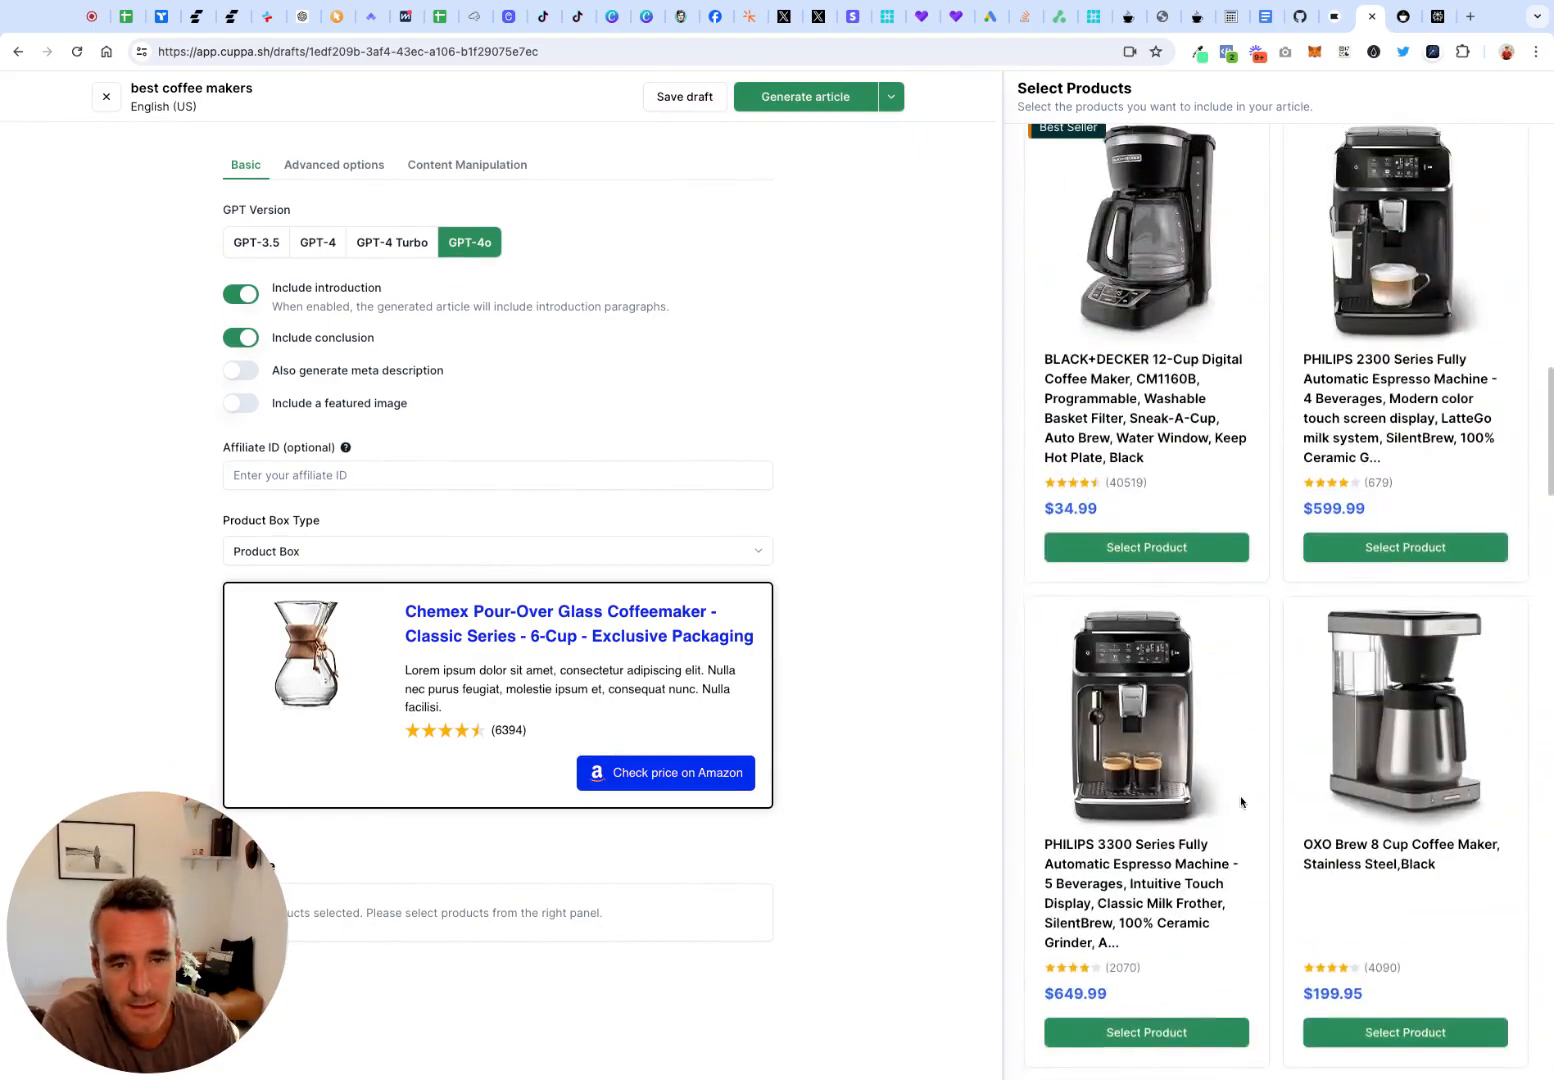
Fill in the optional affiliate ID for the roundup's product links
left_click(472, 481)
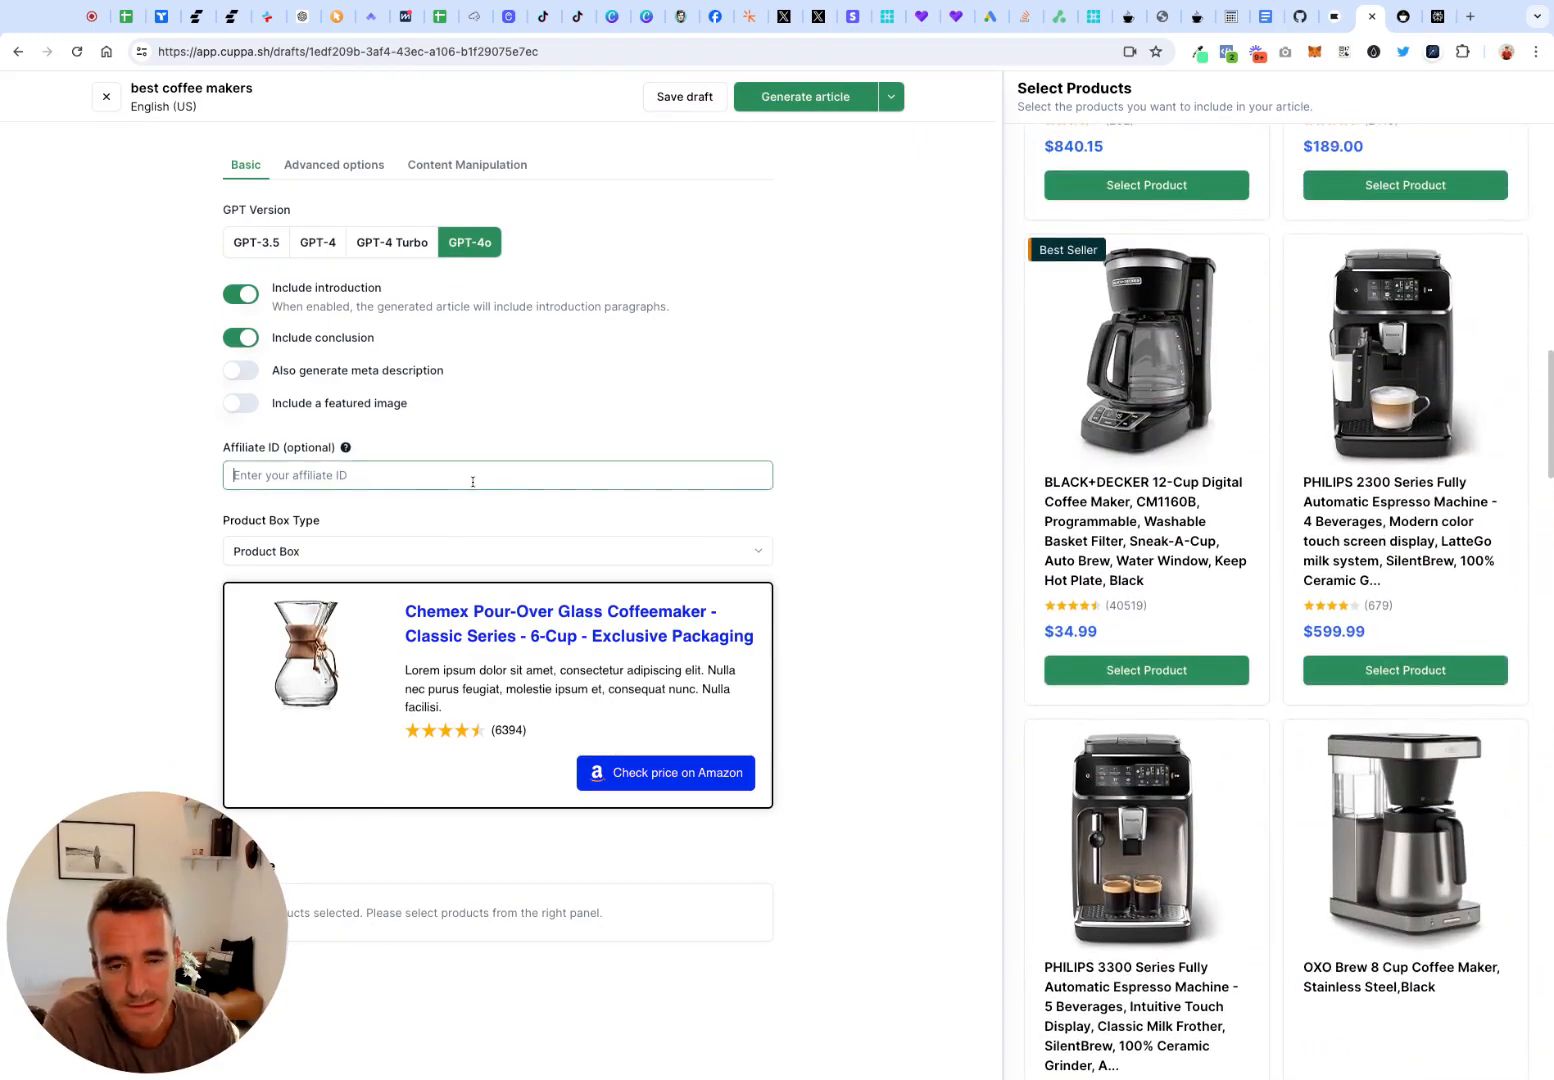
type("a")
key("BackSpace")
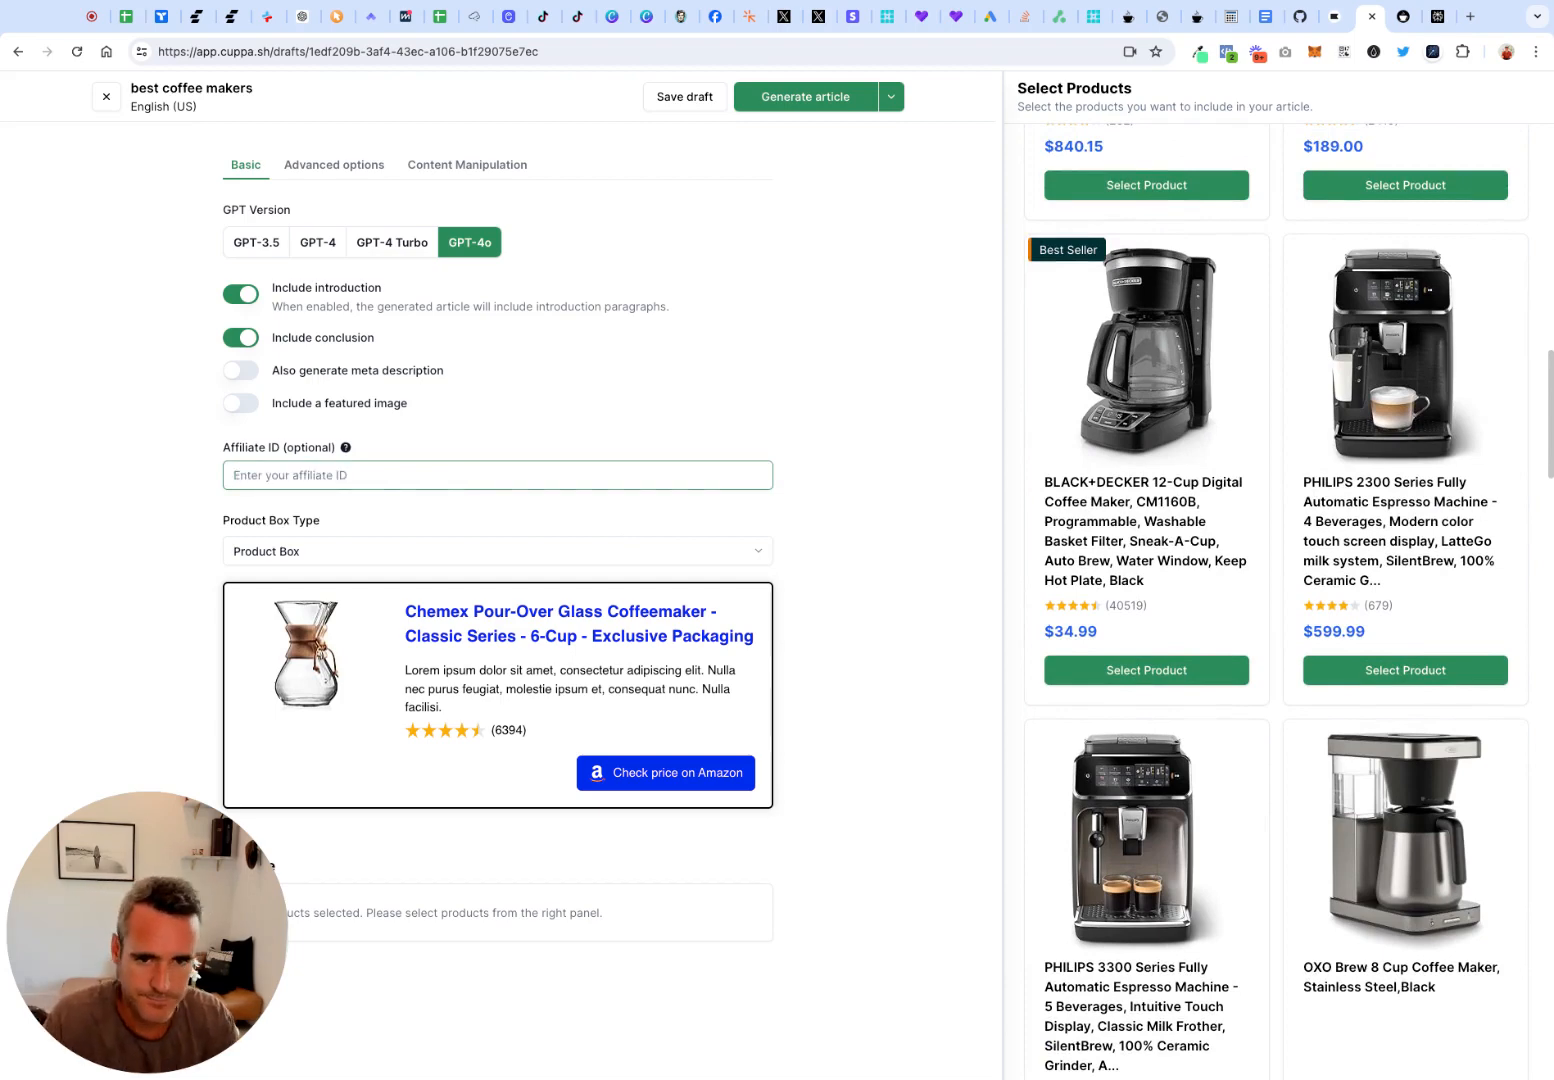
type("acmehealth-123")
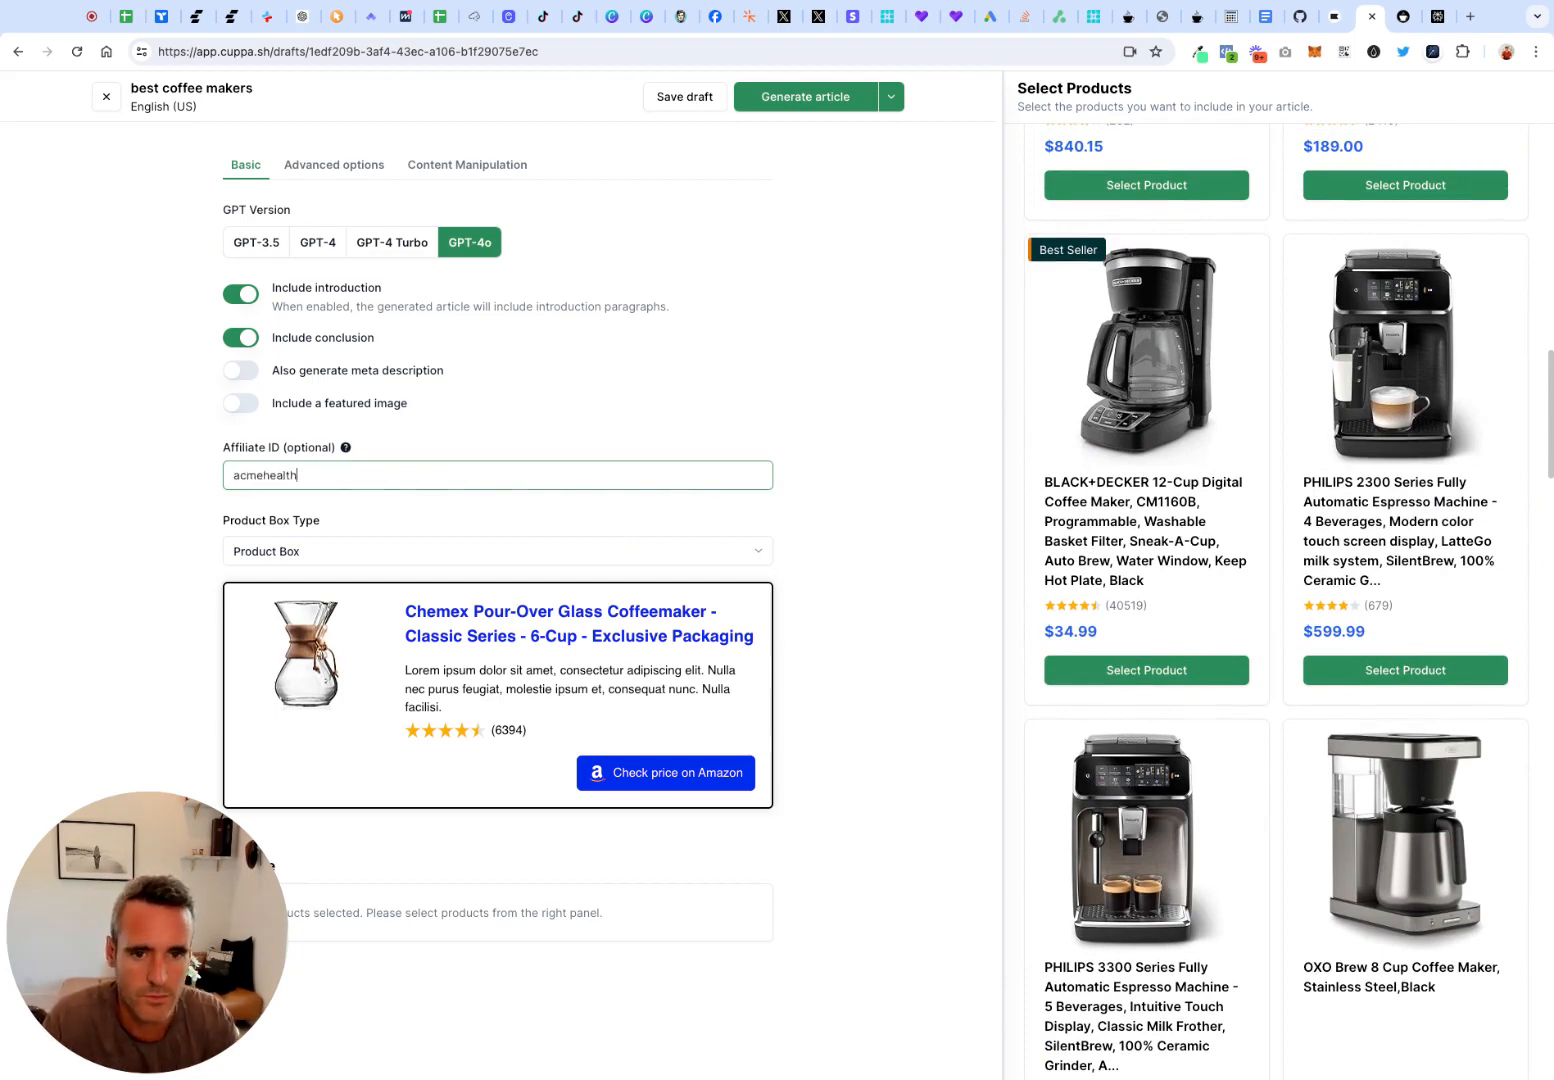
key("BackSpace")
key("BackSpace")
key("BackSpace")
key("BackSpace")
type("123")
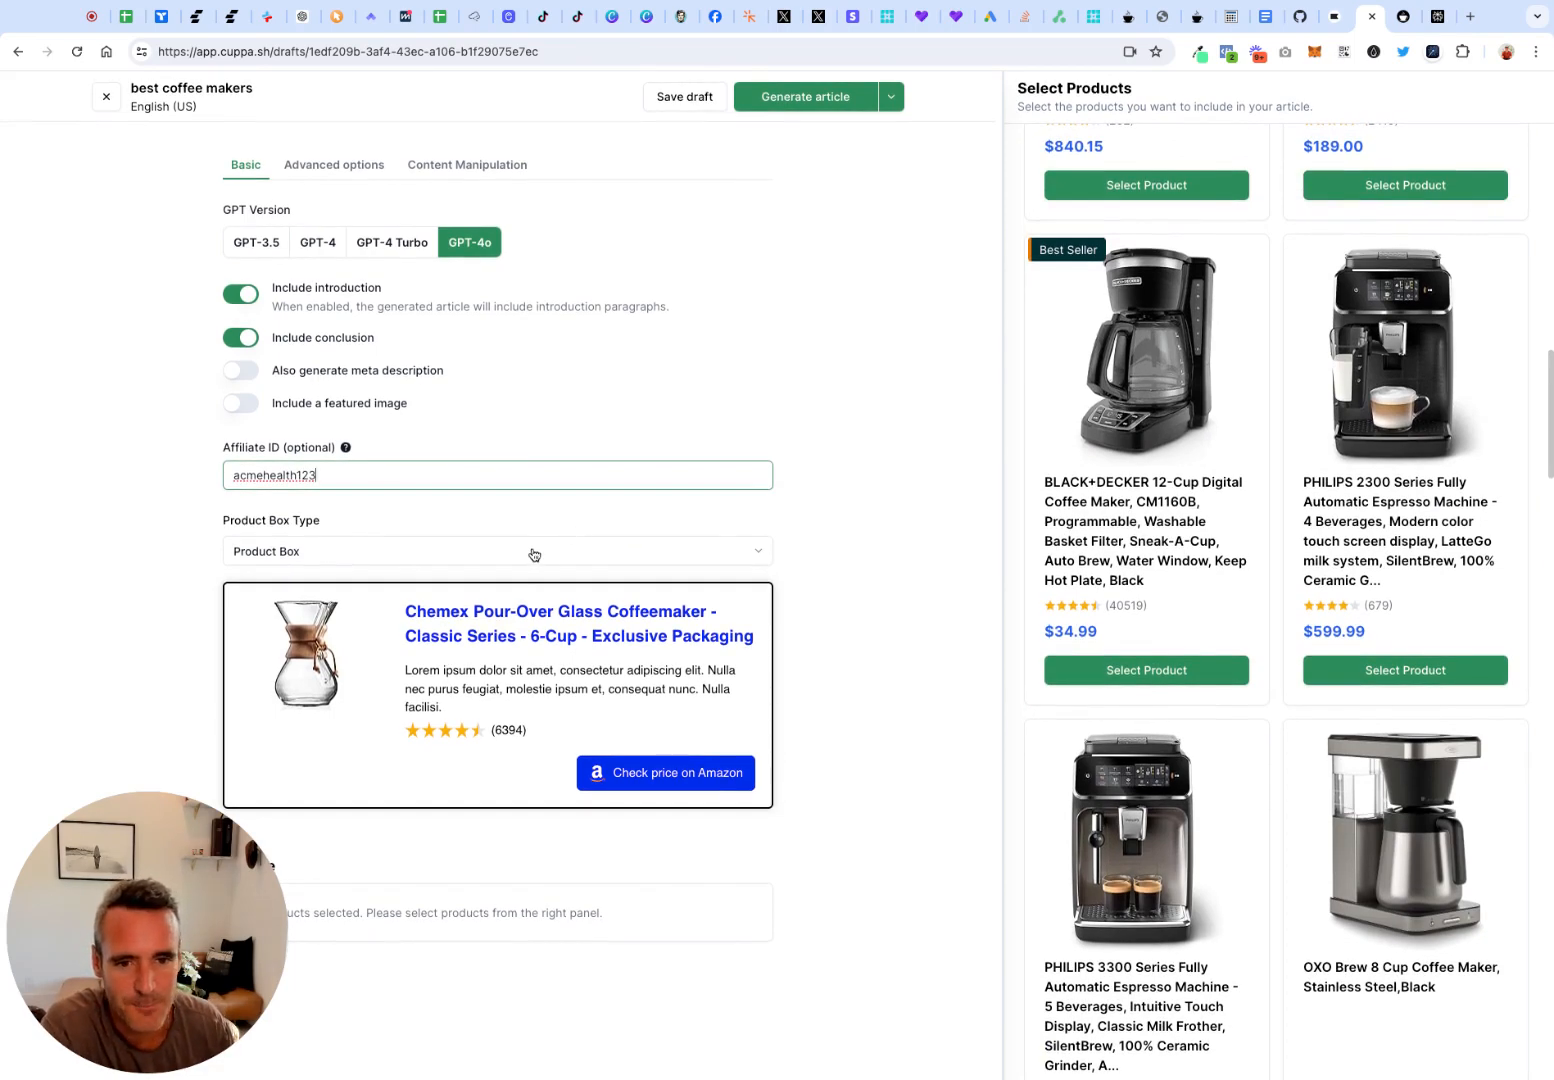
Check the product box type choices while keeping Product Box, and switch the article introduction off and back on
left_click(530, 552)
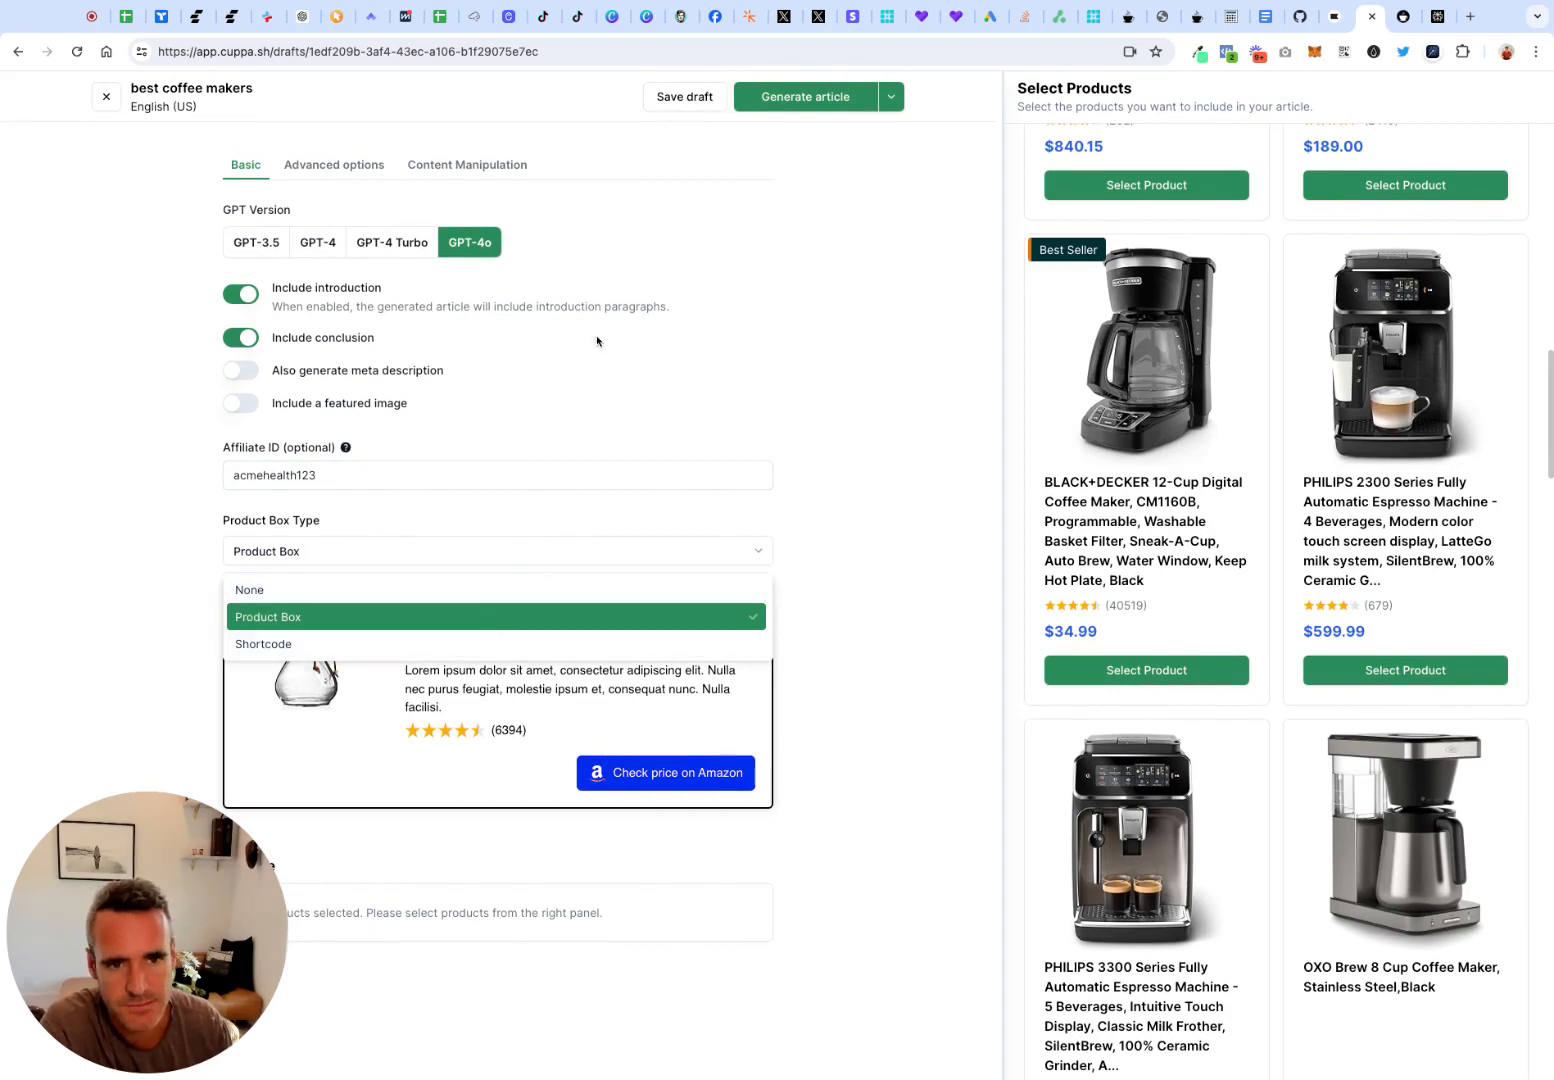
left_click(667, 311)
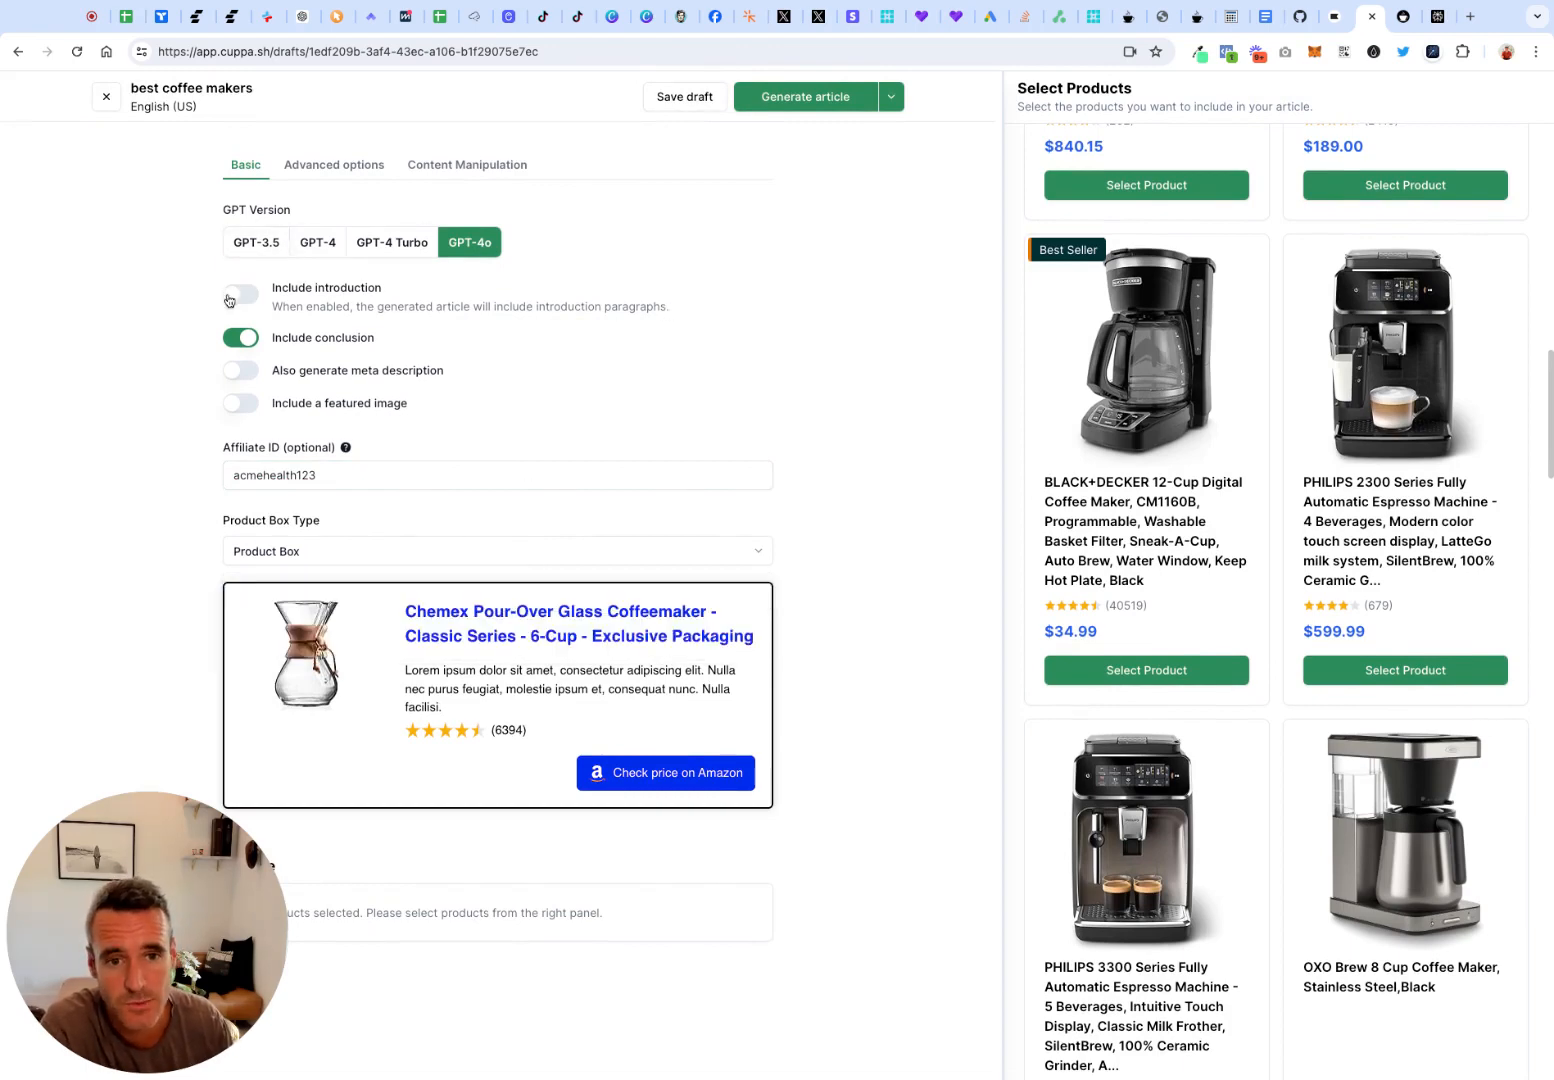
left_click(244, 297)
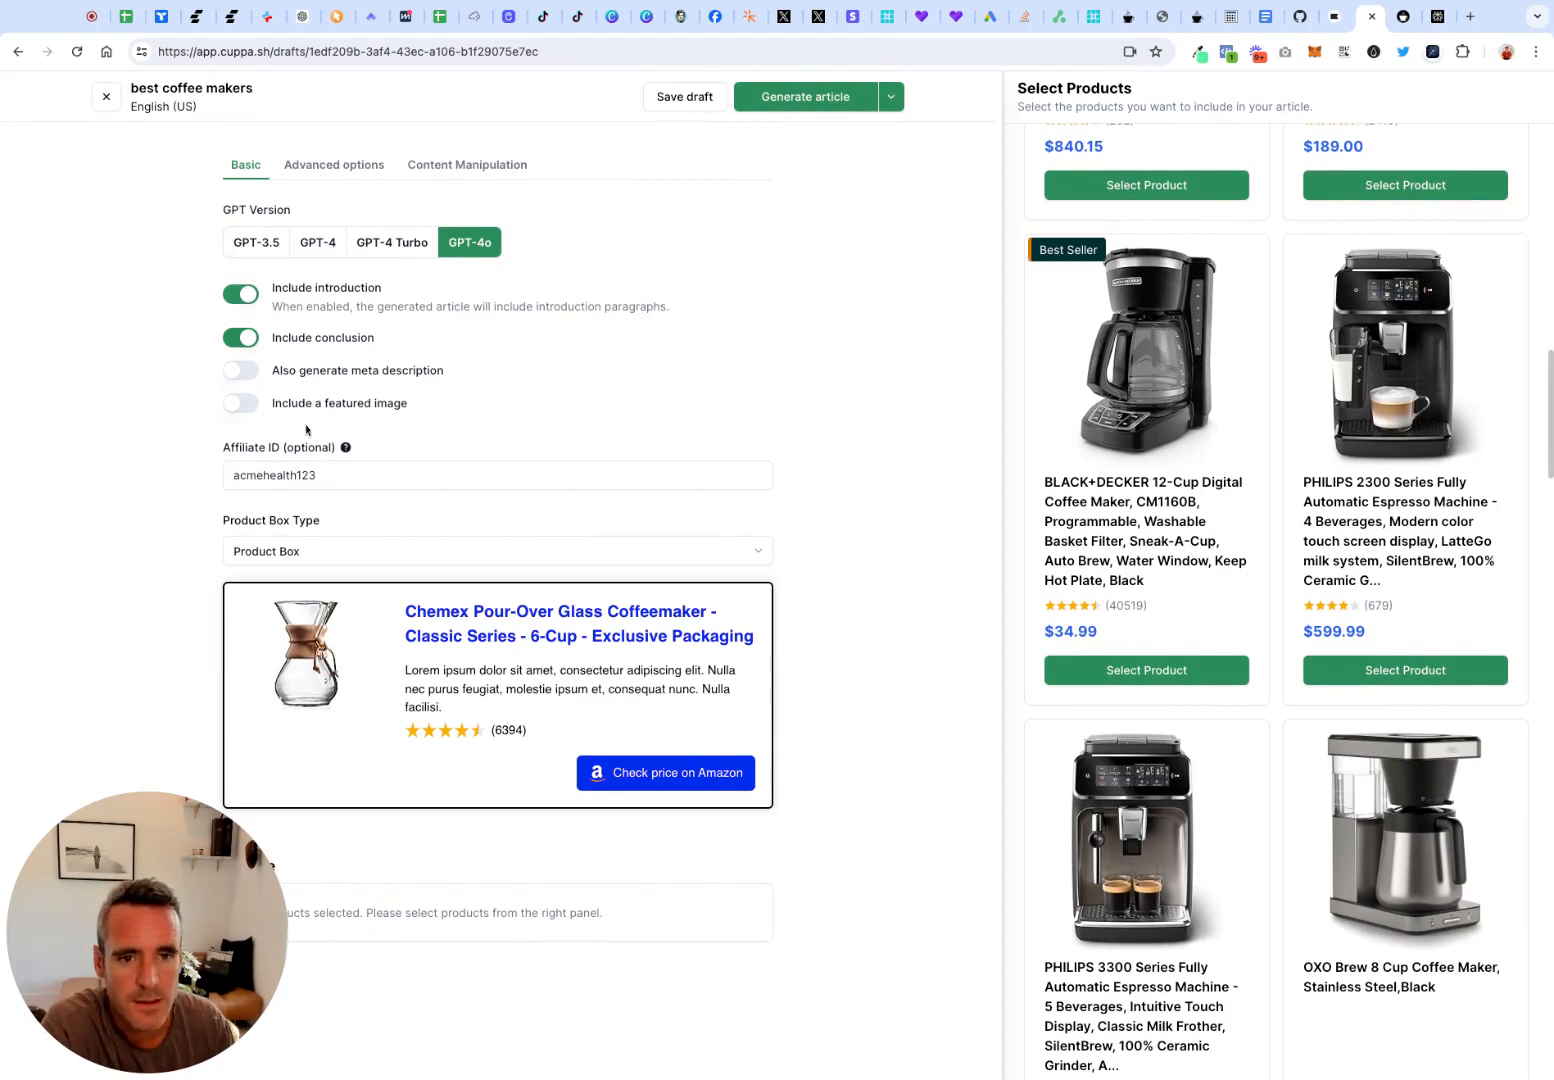
Review the roundup's advanced and content manipulation options, and include a featured image in the basic settings
left_click(362, 172)
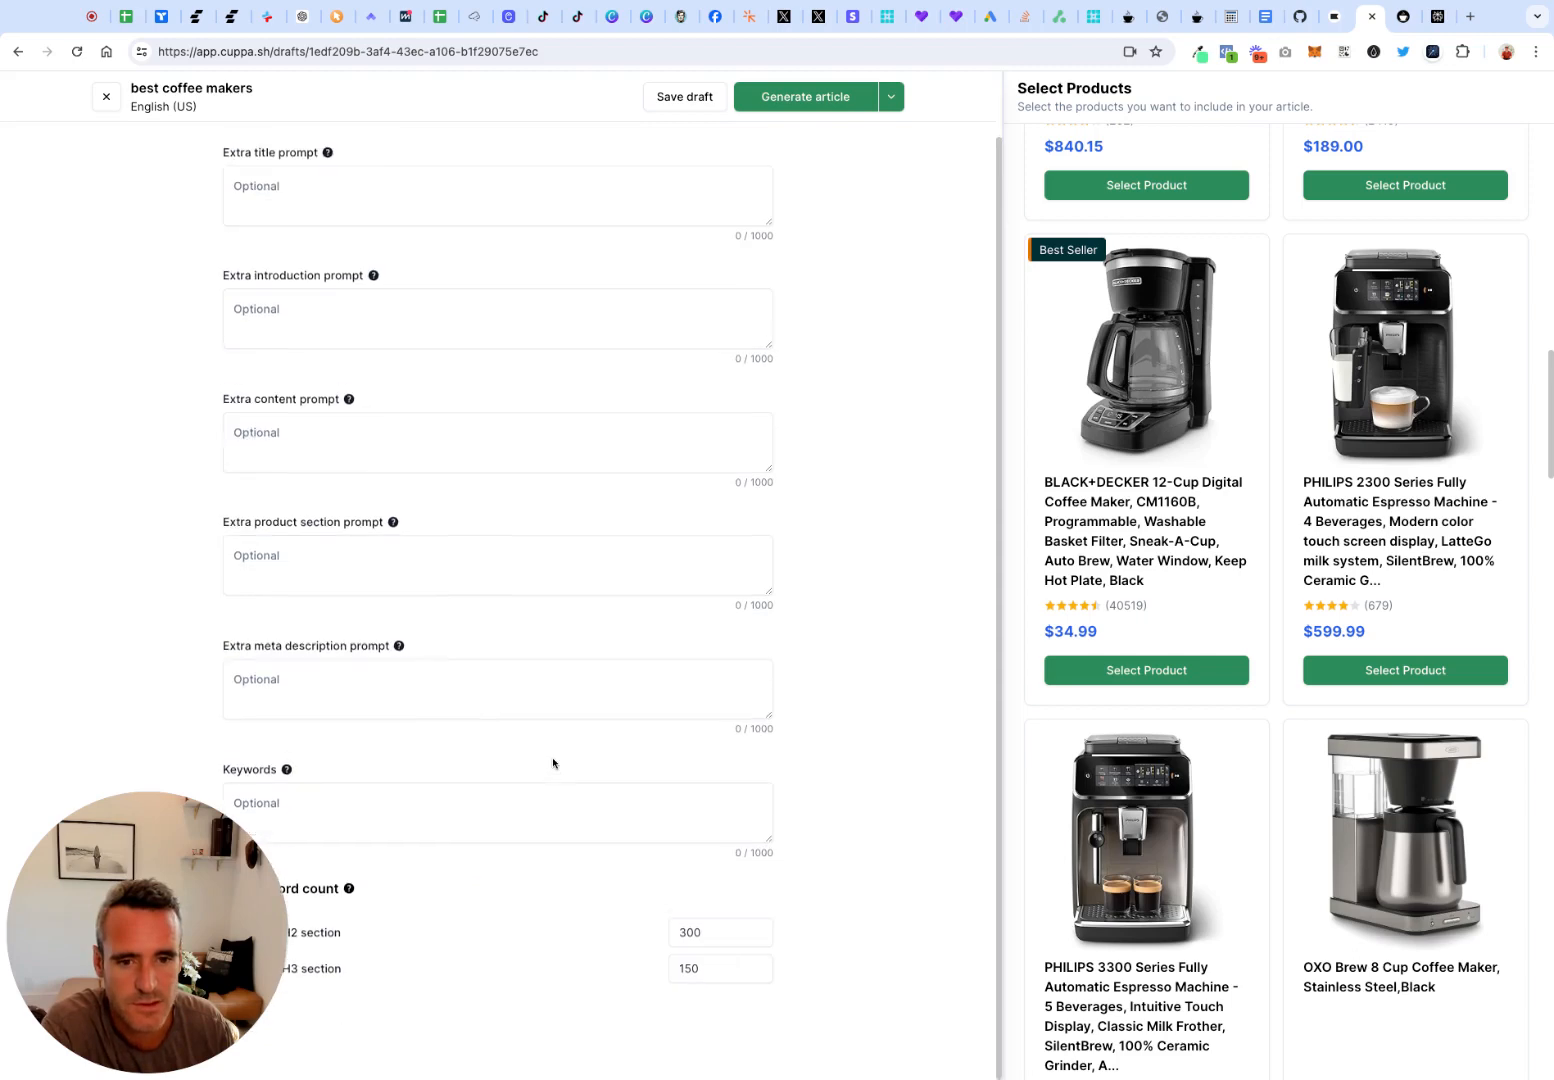
left_click(458, 164)
left_click(248, 164)
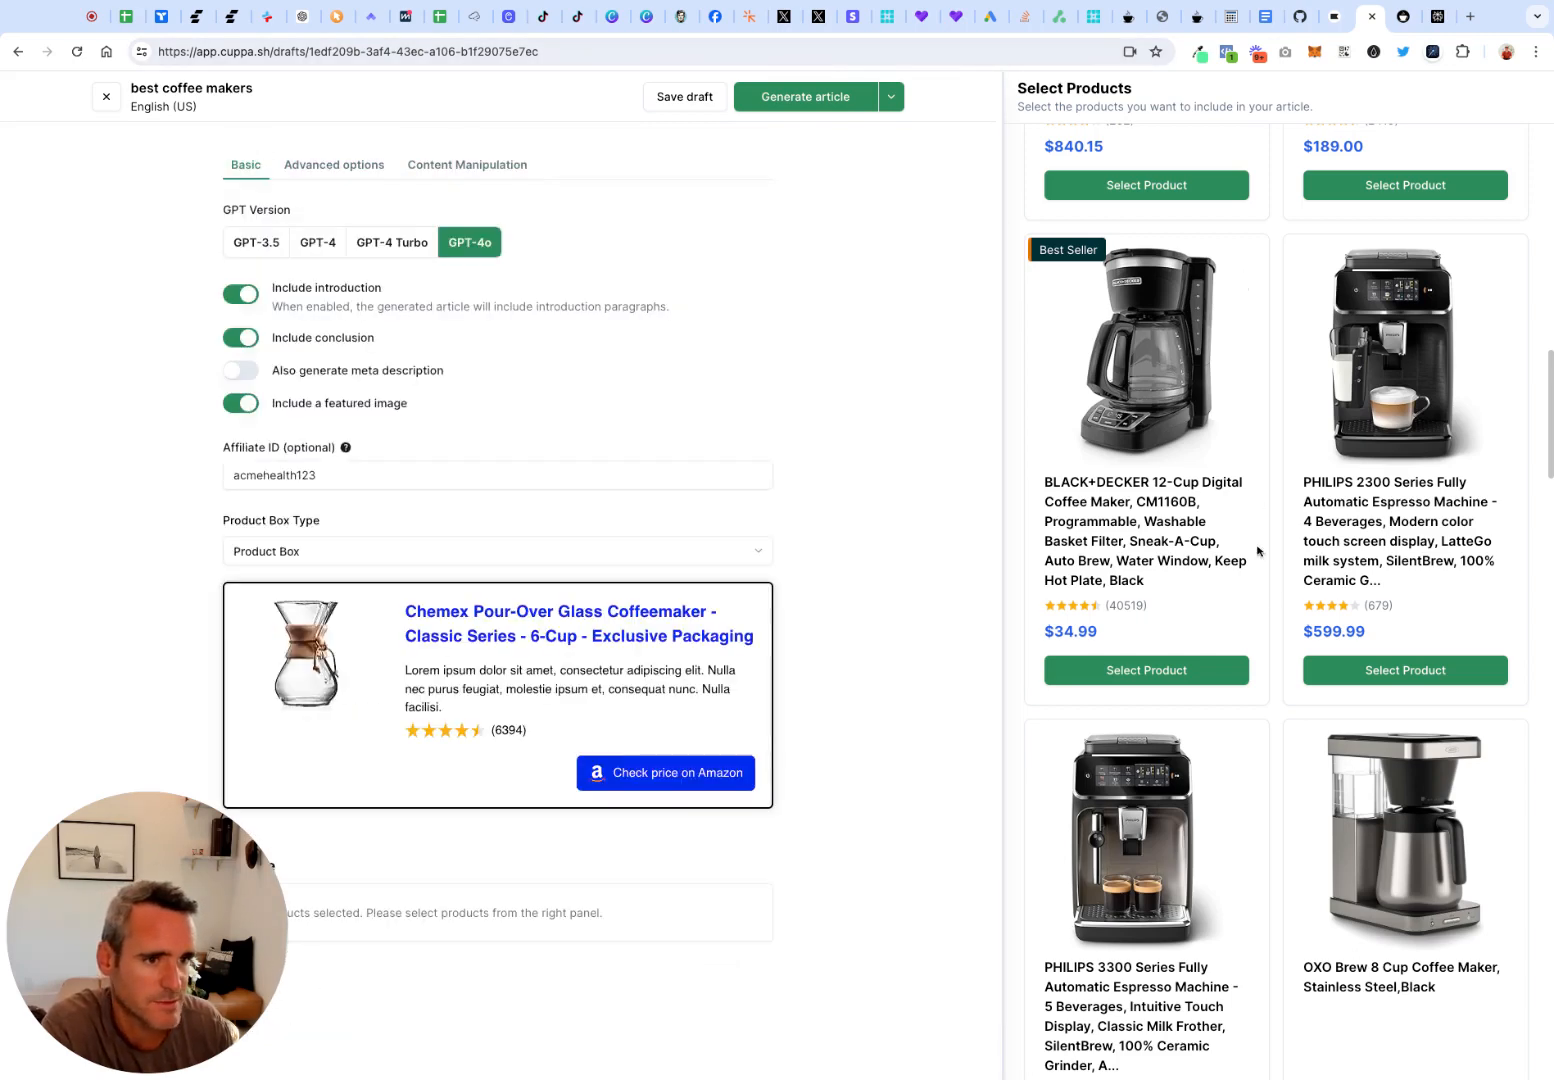
Add the BLACK+DECKER 12-Cup, PHILIPS 2300, OXO Brew 8 Cup, PHILIPS 3300 and $159.99 Specialty Coffee Maker to the roundup
scroll(1261, 553, "up", 2)
left_click(1180, 829)
scroll(1418, 703, "down", 2)
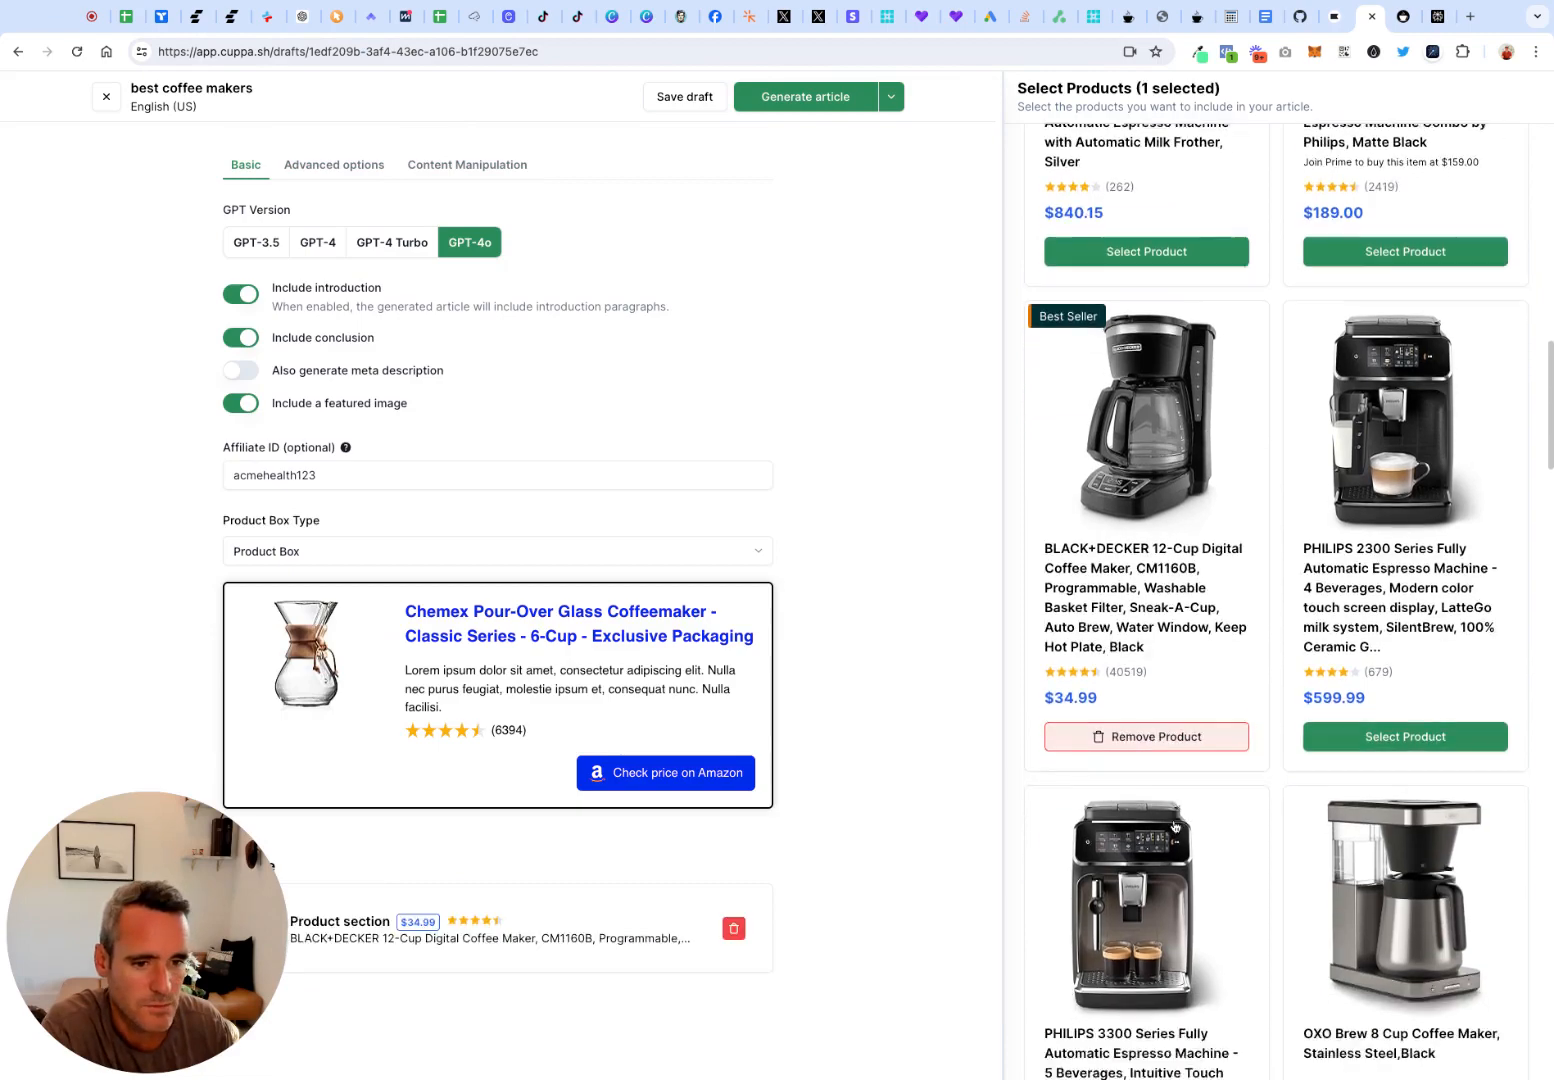
left_click(1418, 628)
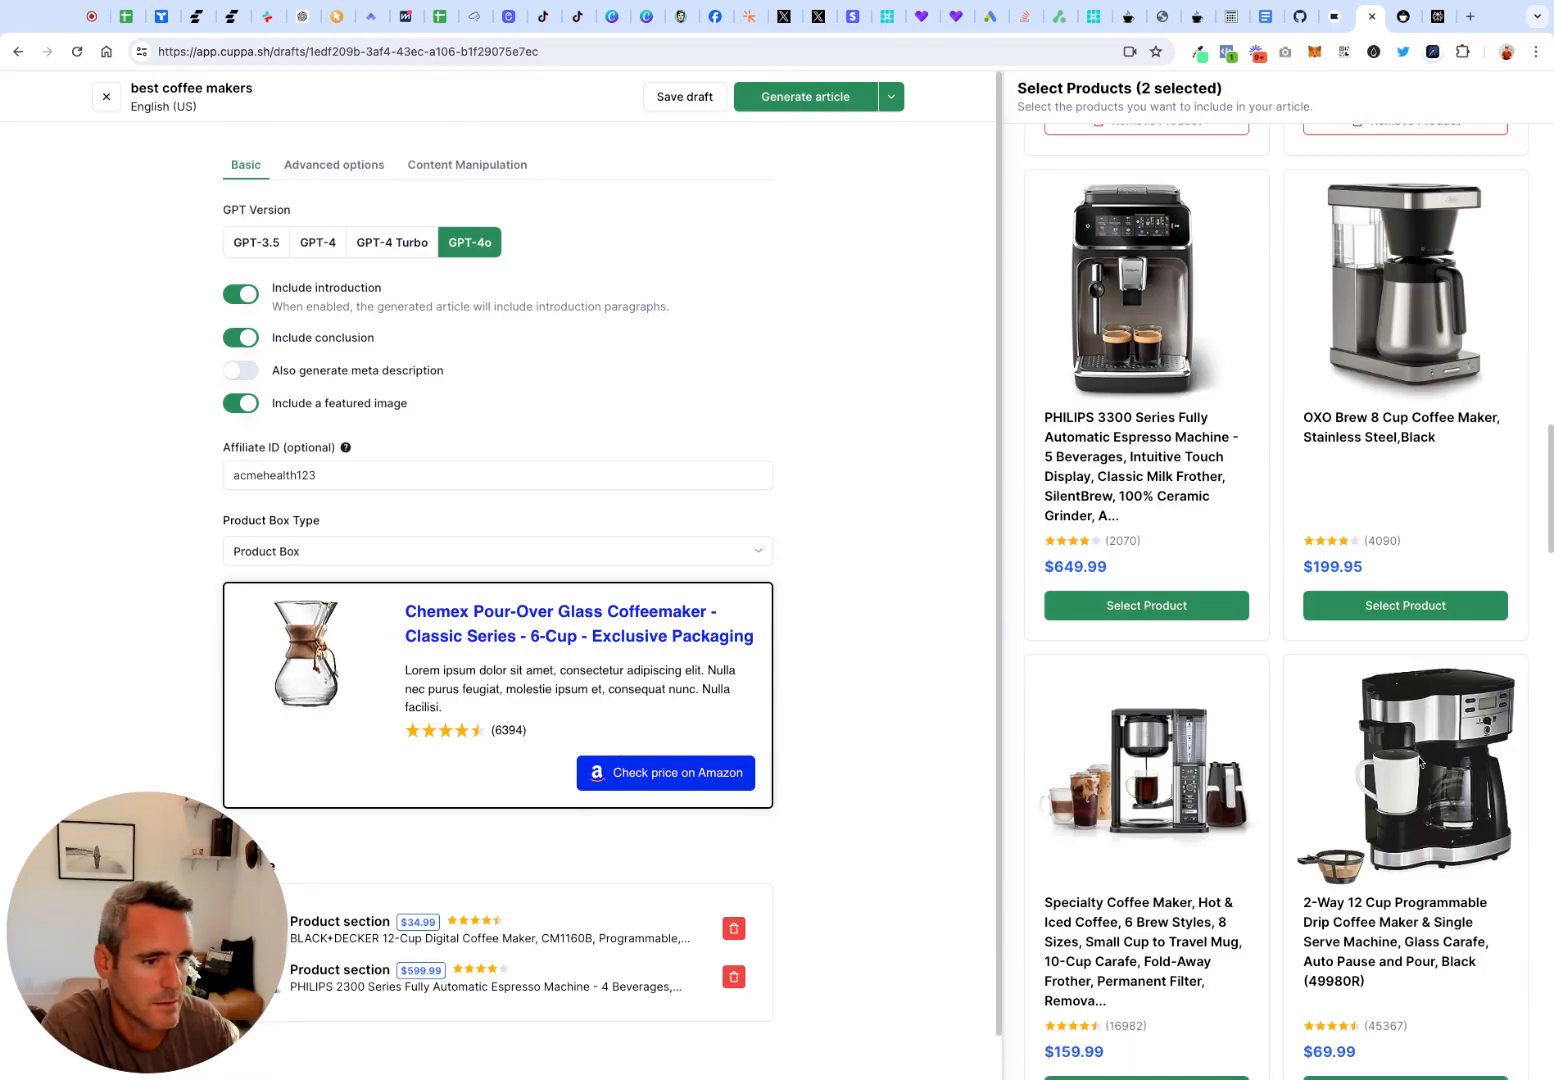
left_click(1395, 605)
left_click(1150, 605)
scroll(1163, 655, "down", 5)
left_click(1168, 516)
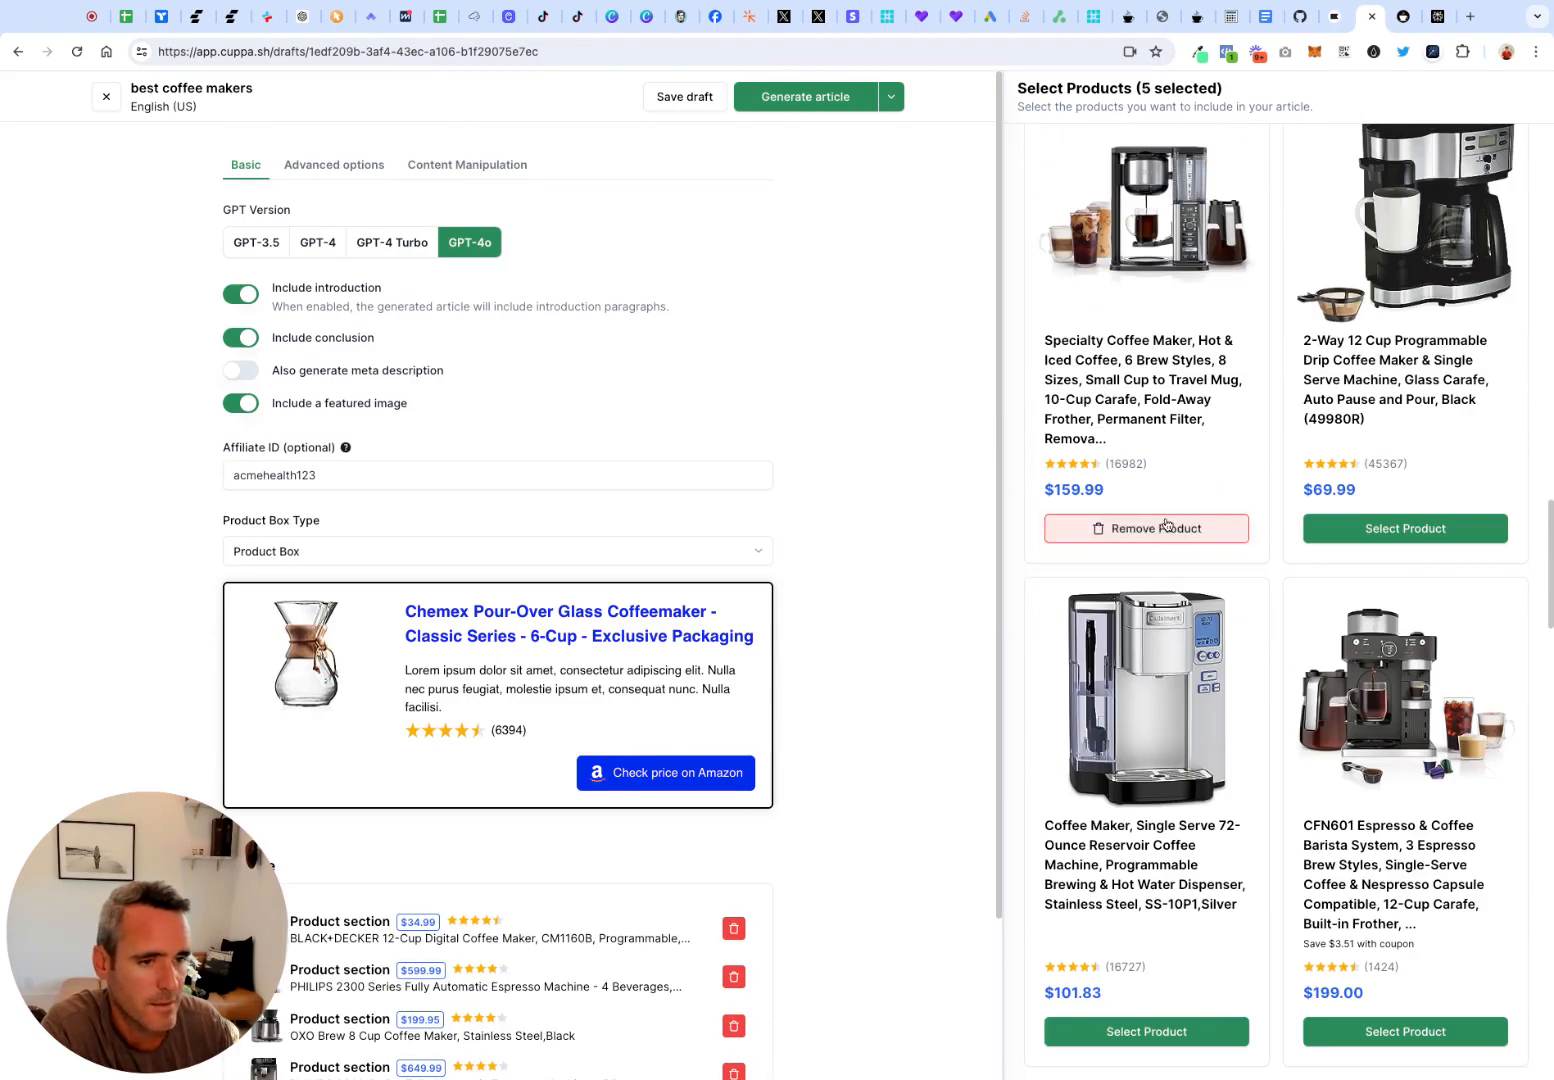
Review the outline's product sections together with the roundup's basic settings and product box preview
scroll(539, 752, "down", 3)
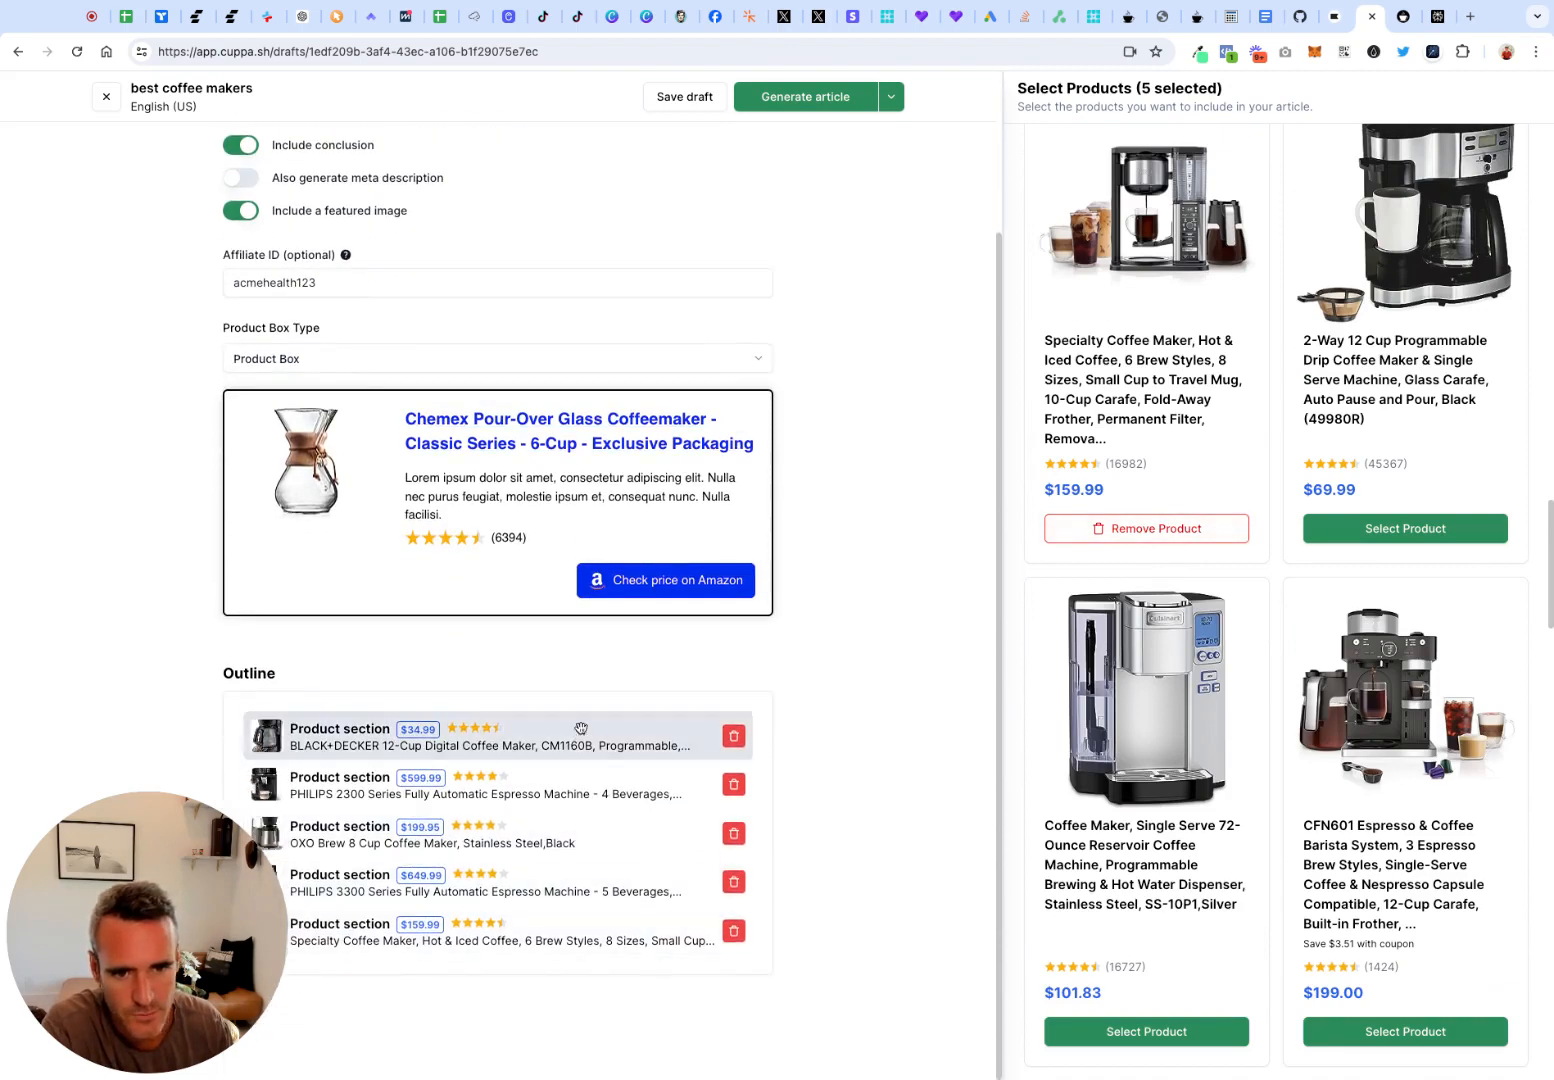
scroll(570, 725, "up", 2)
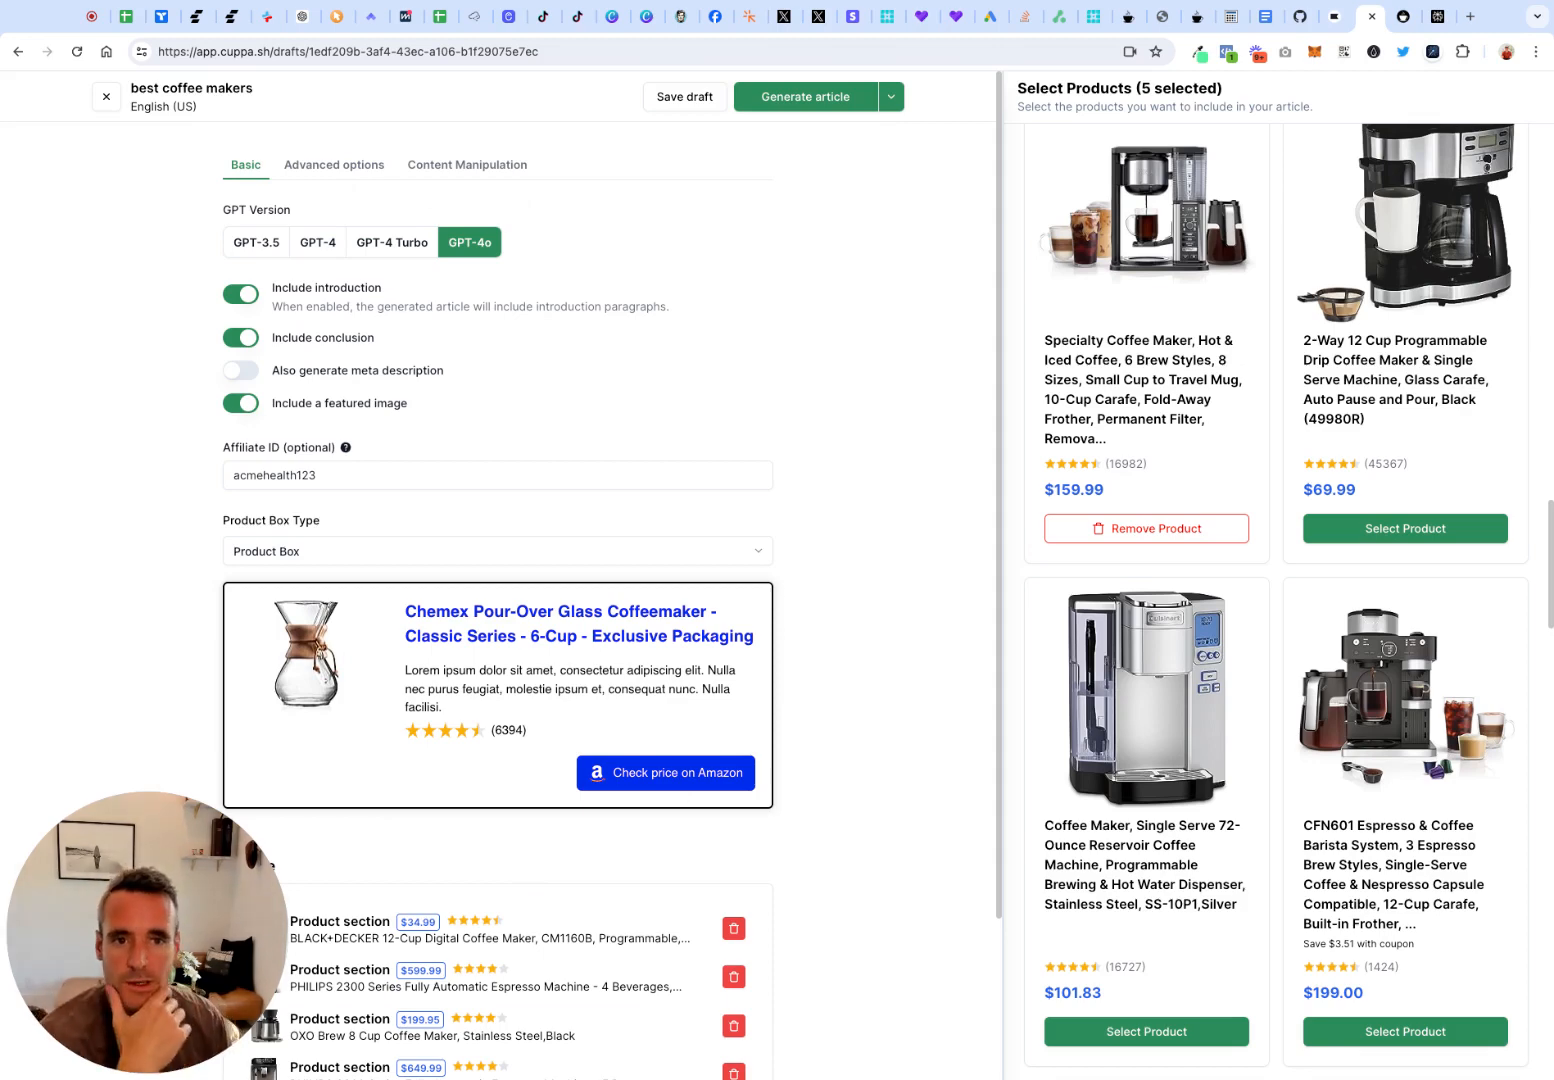
scroll(868, 762, "down", 2)
scroll(868, 762, "down", 1)
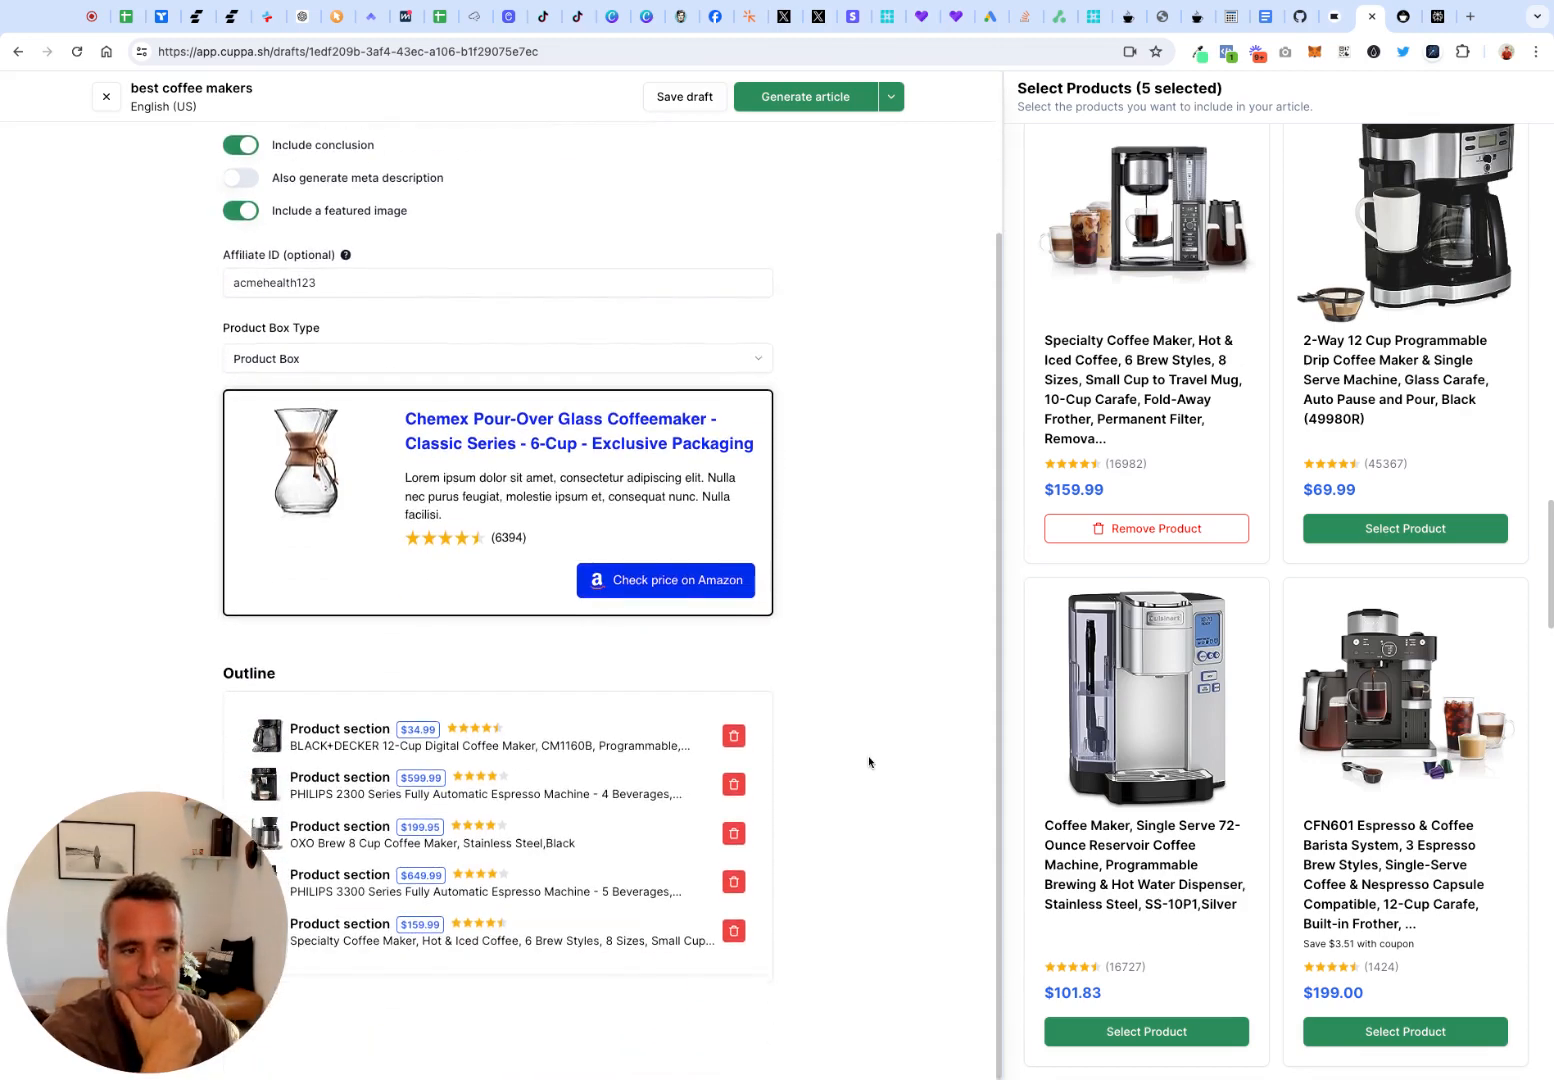
scroll(868, 760, "up", 3)
scroll(689, 458, "down", 2)
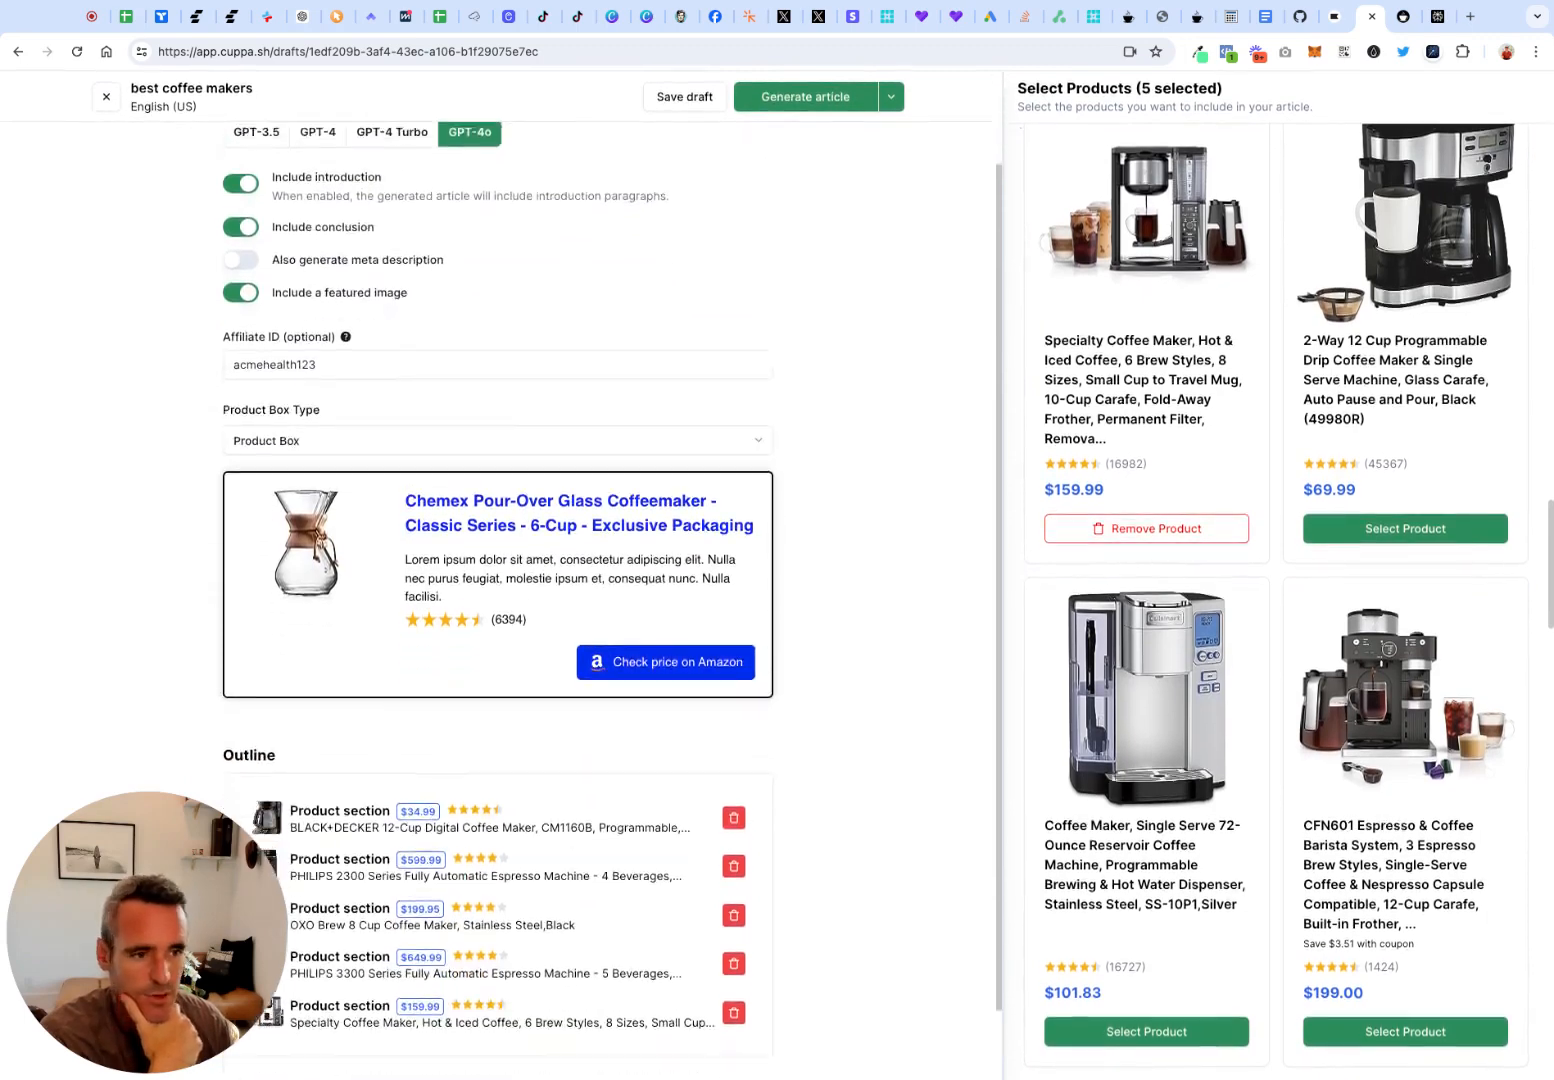
scroll(689, 458, "up", 2)
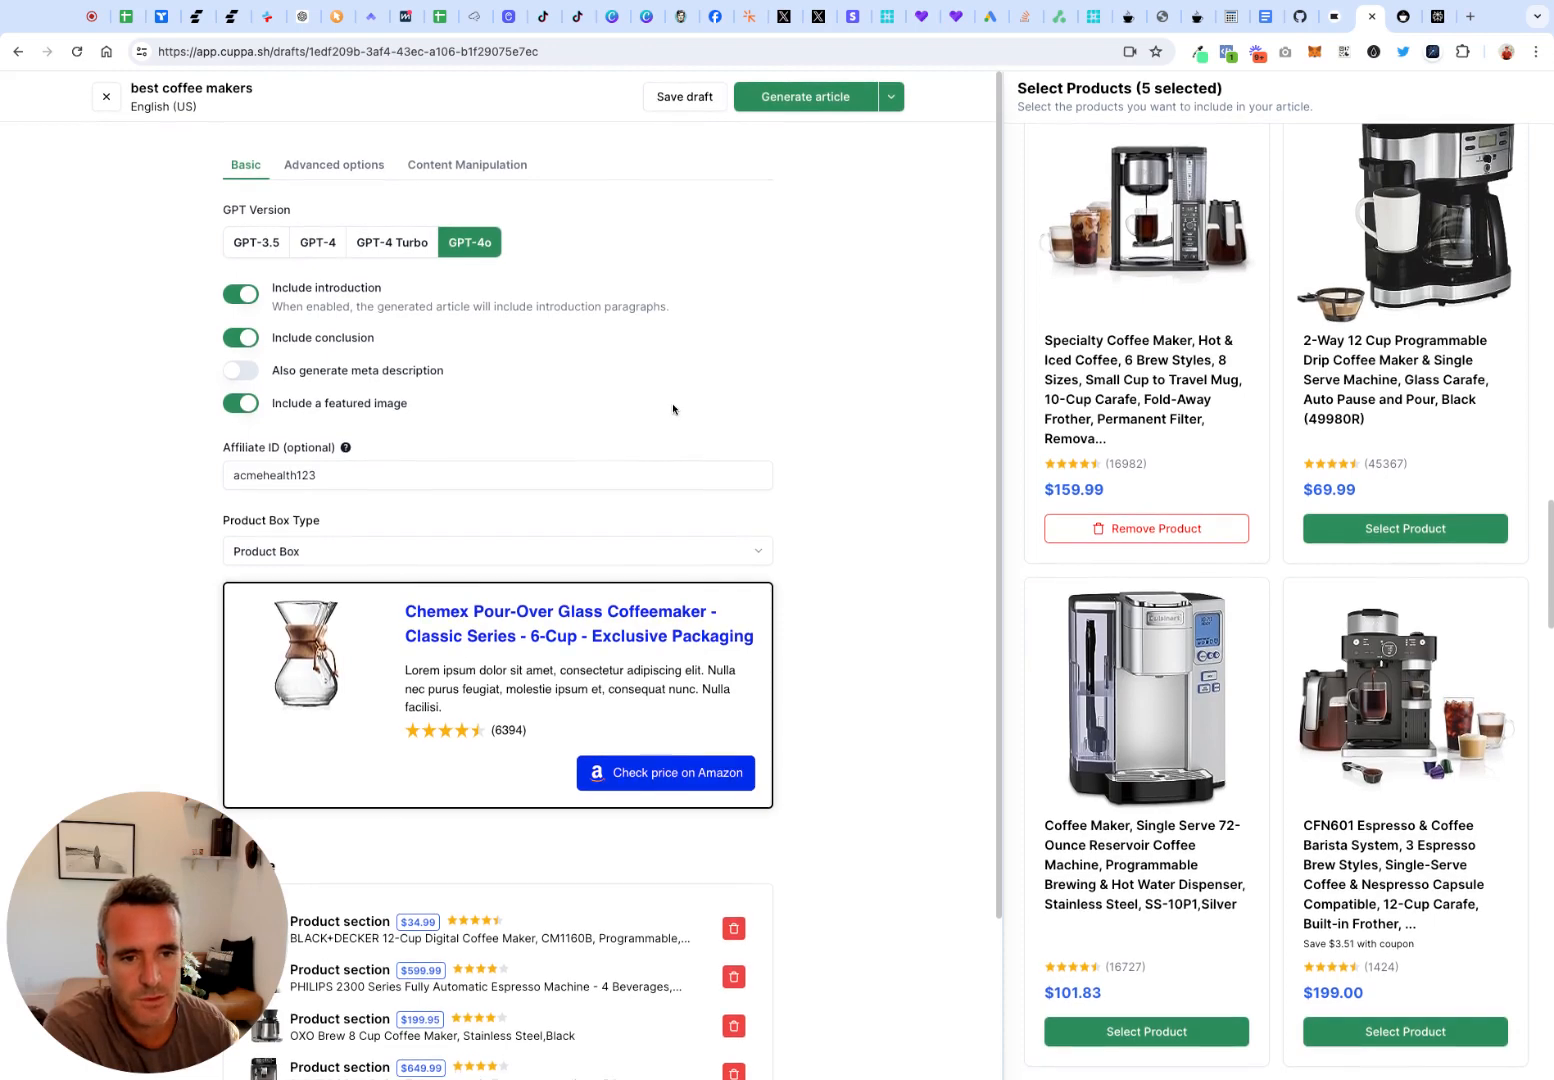
scroll(679, 404, "down", 3)
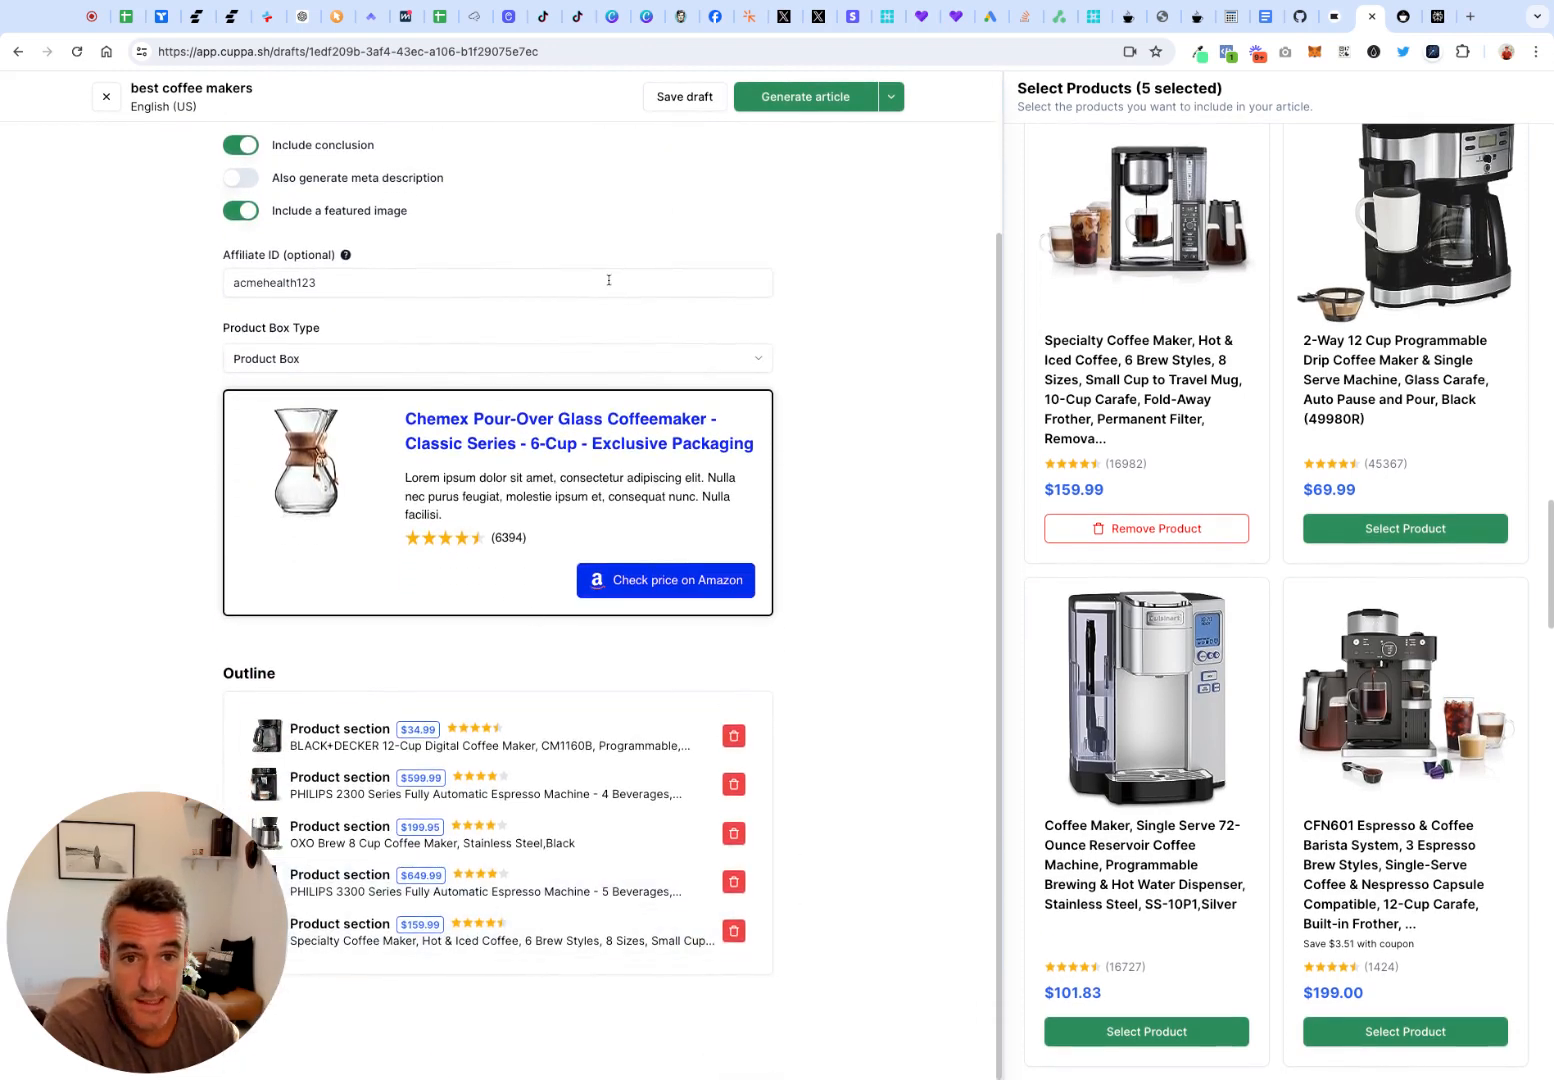
scroll(608, 280, "up", 3)
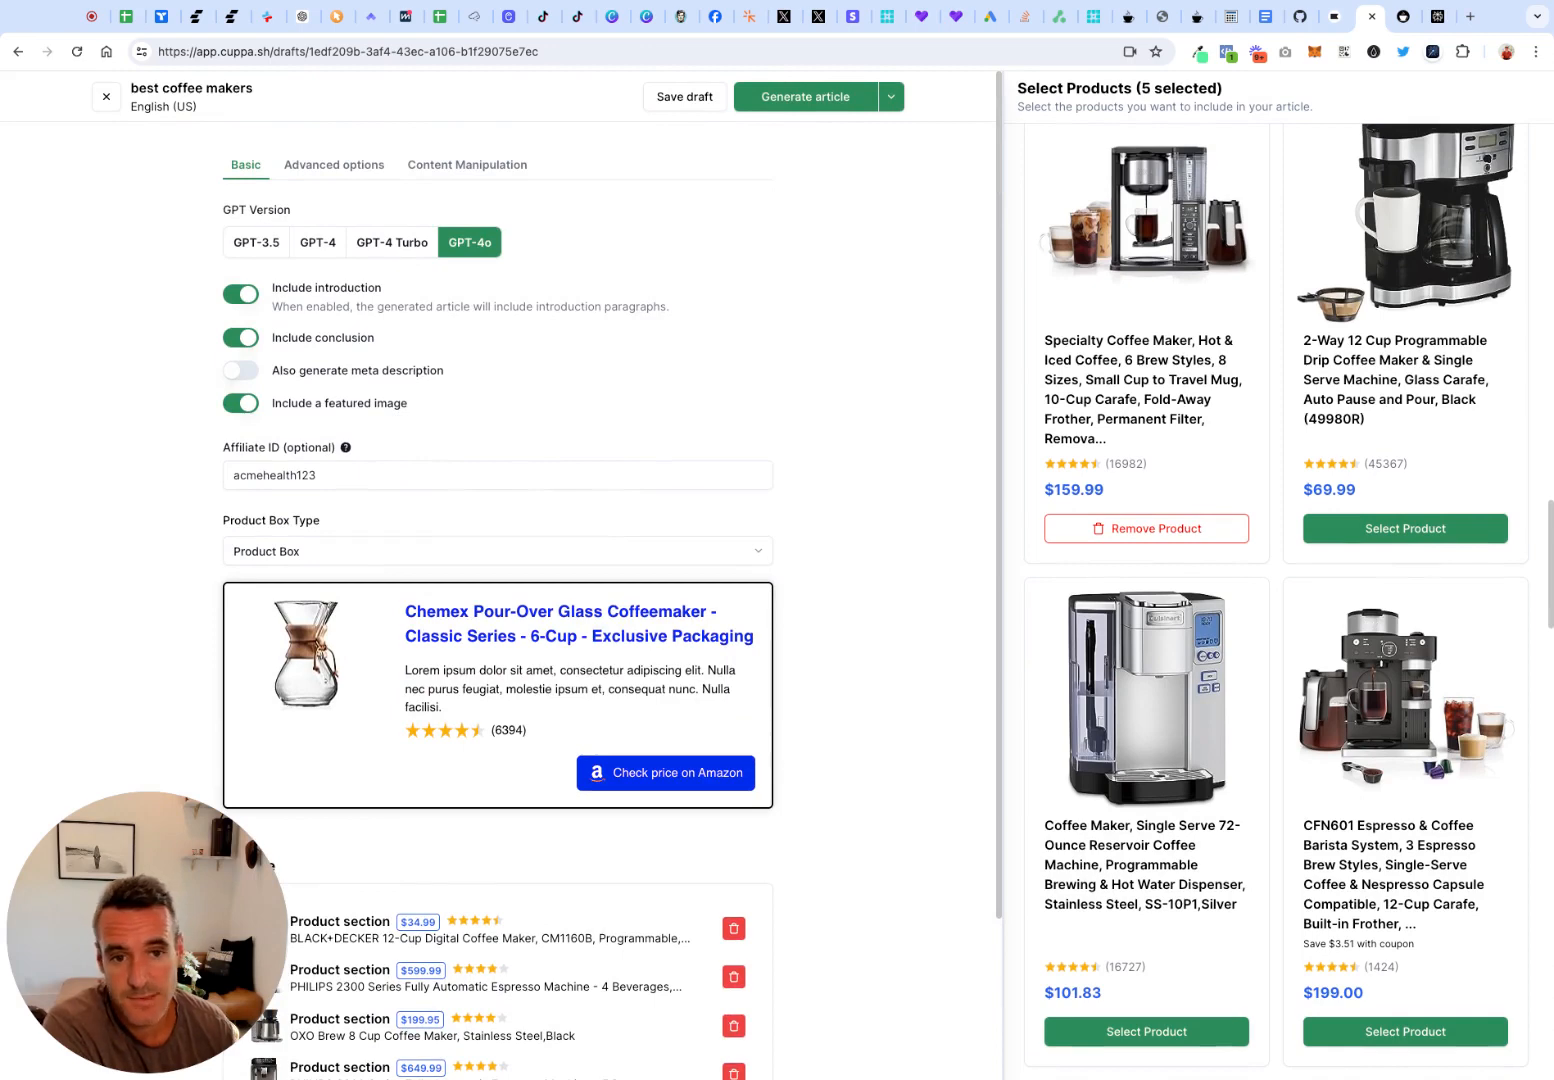